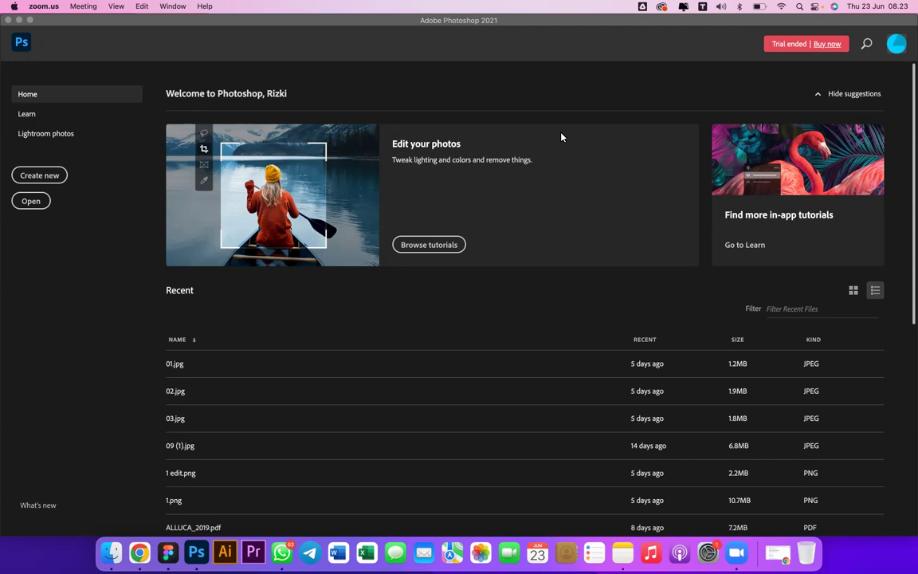
Open the 2.1 MB Unsplash city skyline JPEG from the Downloads folder in Adobe Photoshop 2021.
left_click(112, 553)
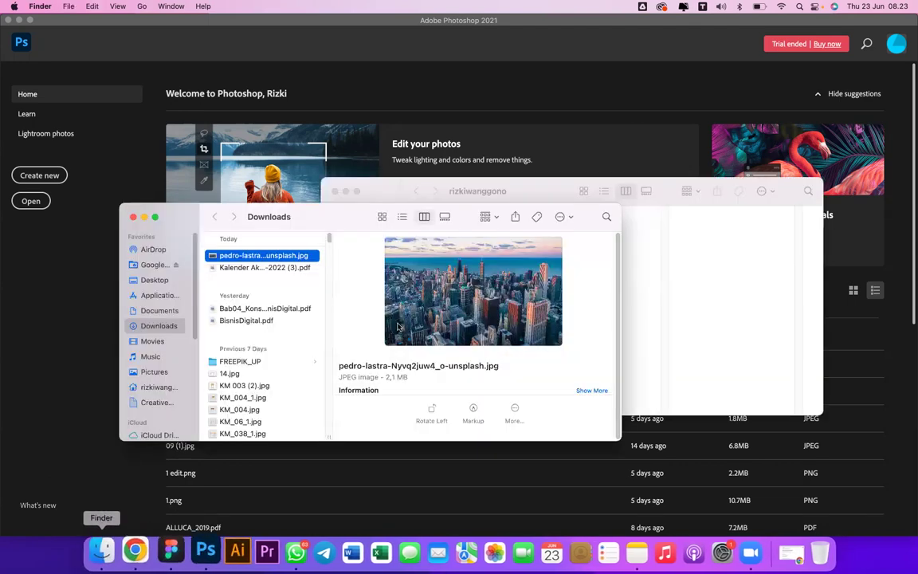
right_click(294, 254)
mouse_move(375, 275)
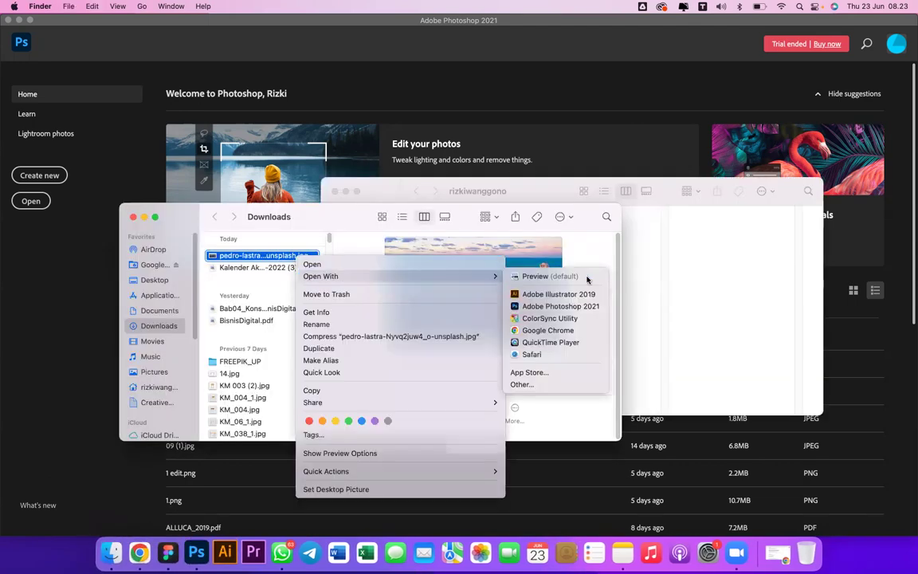
left_click(562, 306)
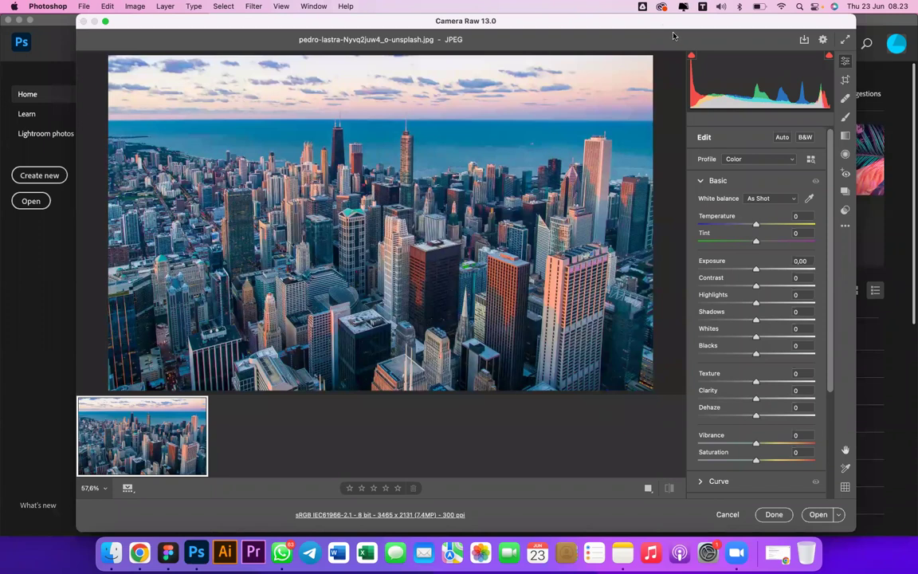
left_click_drag(675, 28, 687, 28)
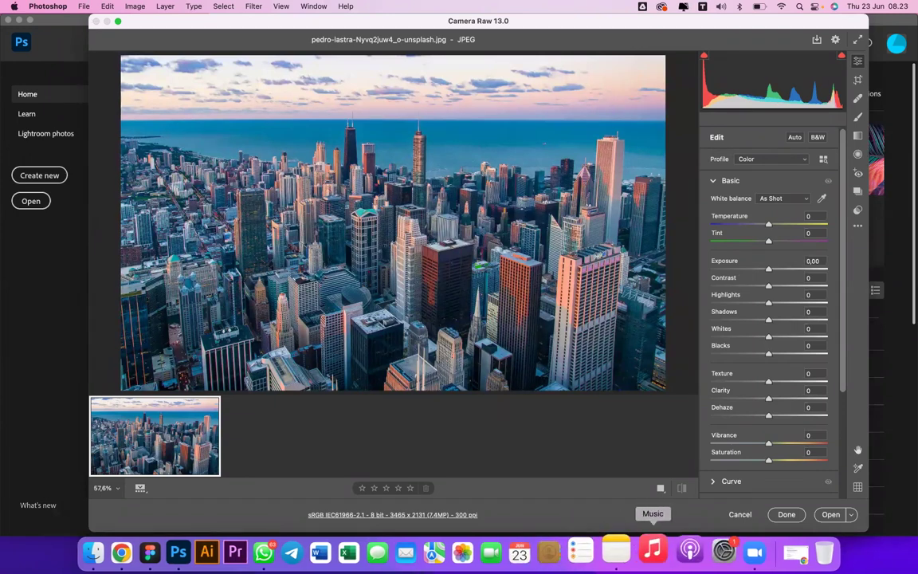
Open the Camera Raw workflow preferences to view the color space, depth and image sizing options.
left_click(329, 515)
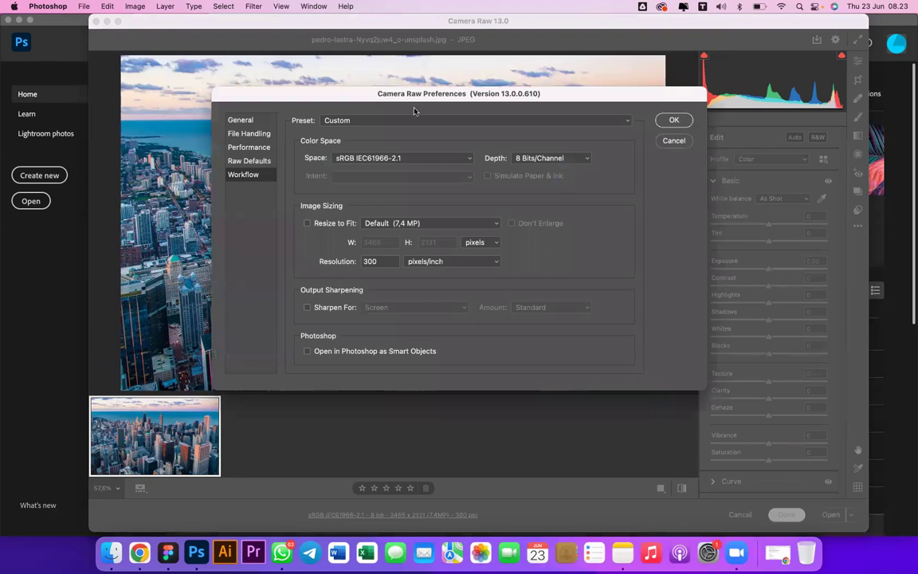
left_click(248, 160)
left_click(252, 176)
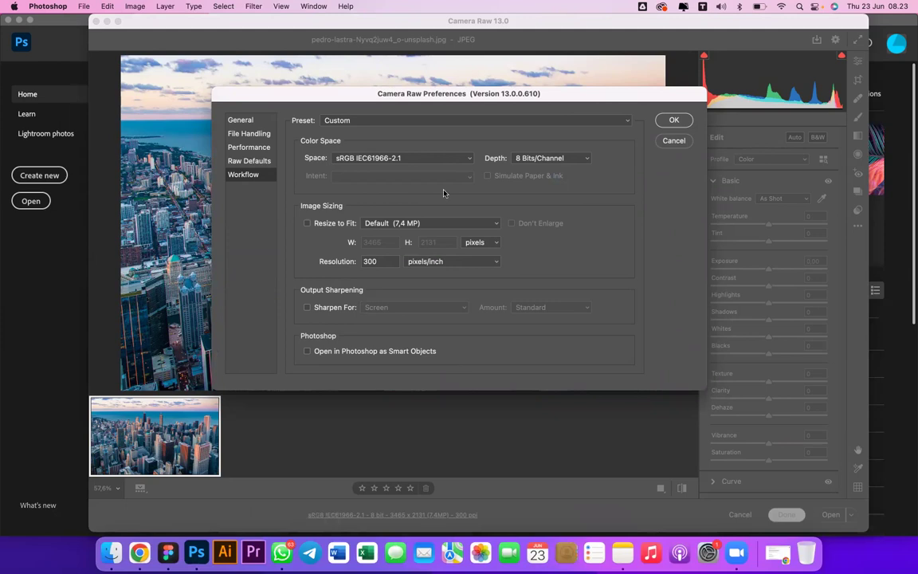
Try Adobe RGB (1998) and Display P3 as the image's workflow color space.
left_click(438, 160)
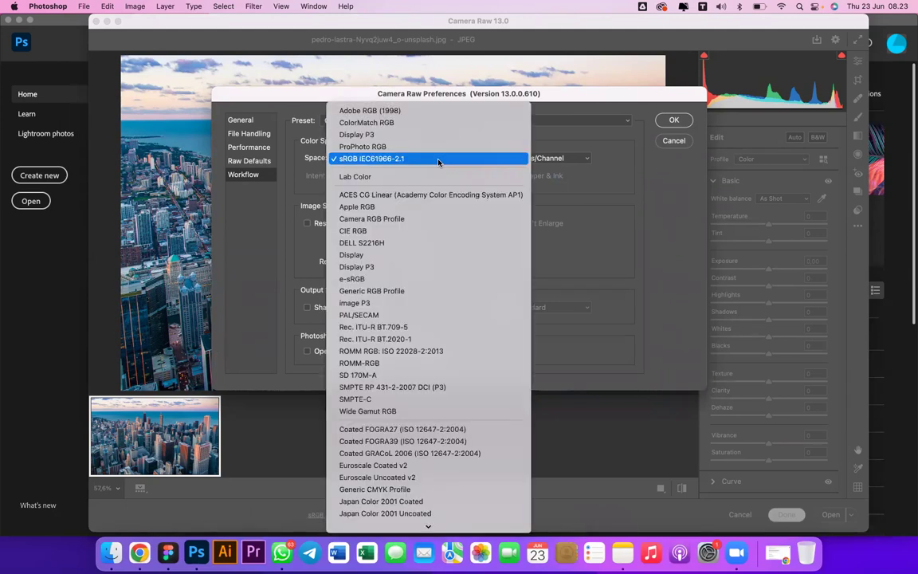
left_click(480, 94)
left_click_drag(480, 94, 652, 121)
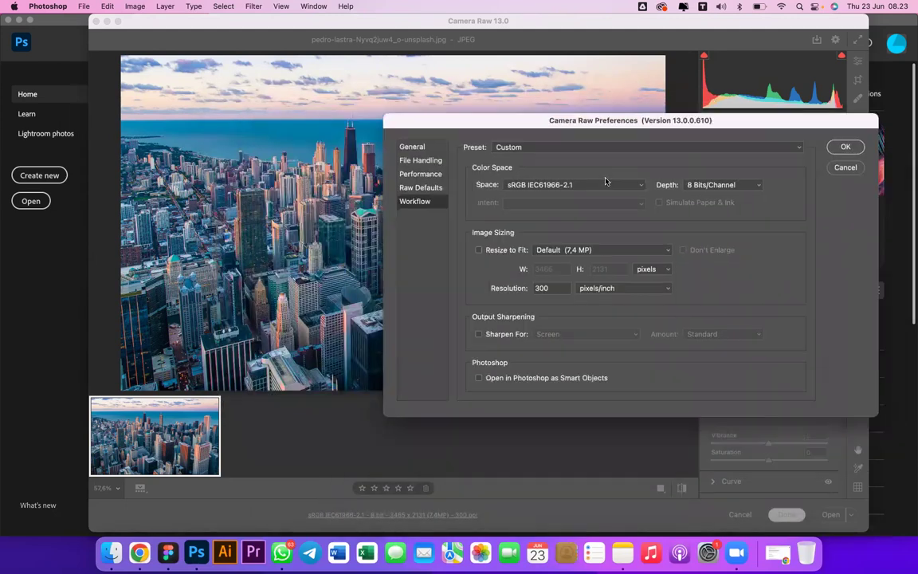
left_click_drag(608, 185, 635, 235)
left_click(637, 235)
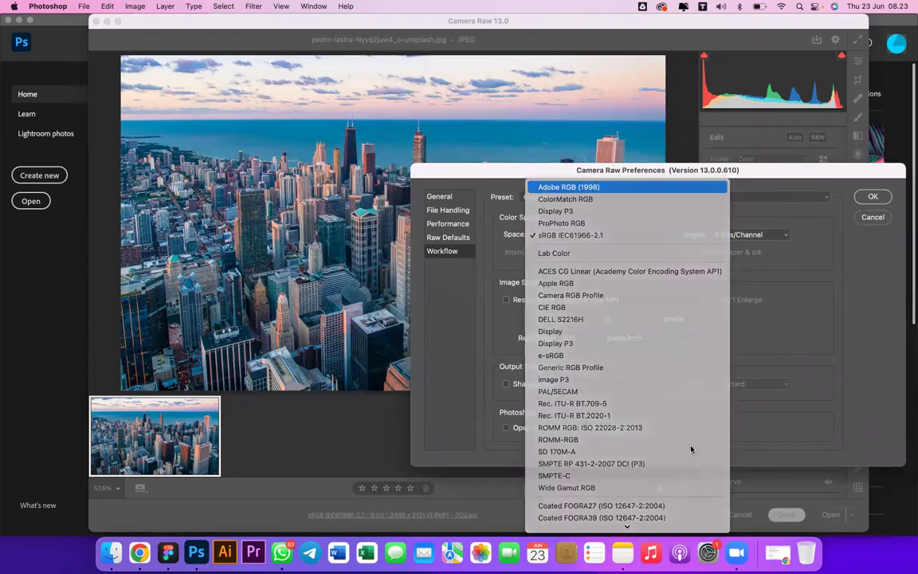
key("Return")
left_click(627, 236)
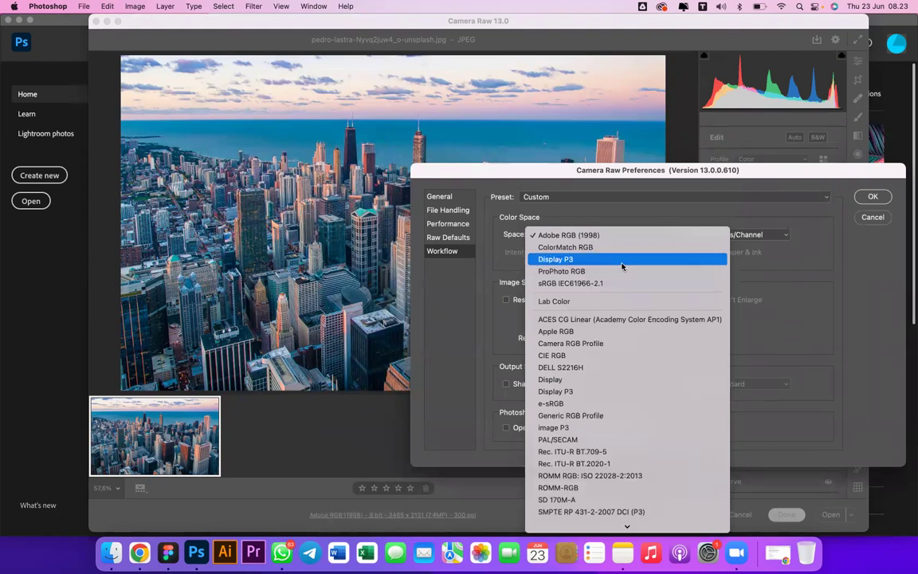
left_click(622, 259)
Set the workflow color space back to sRGB IEC61966-2.1 and leave the preferences without saving.
left_click(562, 234)
scroll(624, 341, "down", 5)
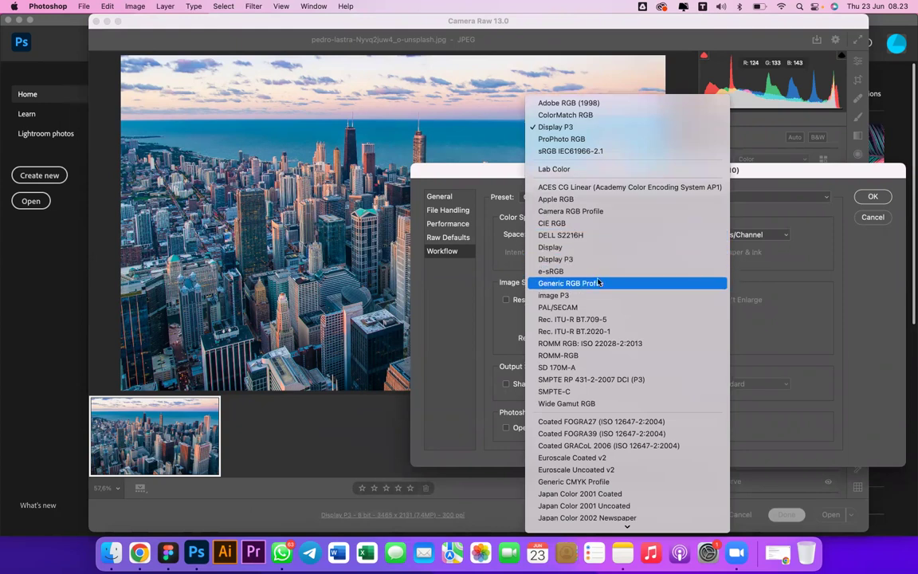
scroll(599, 282, "down", 5)
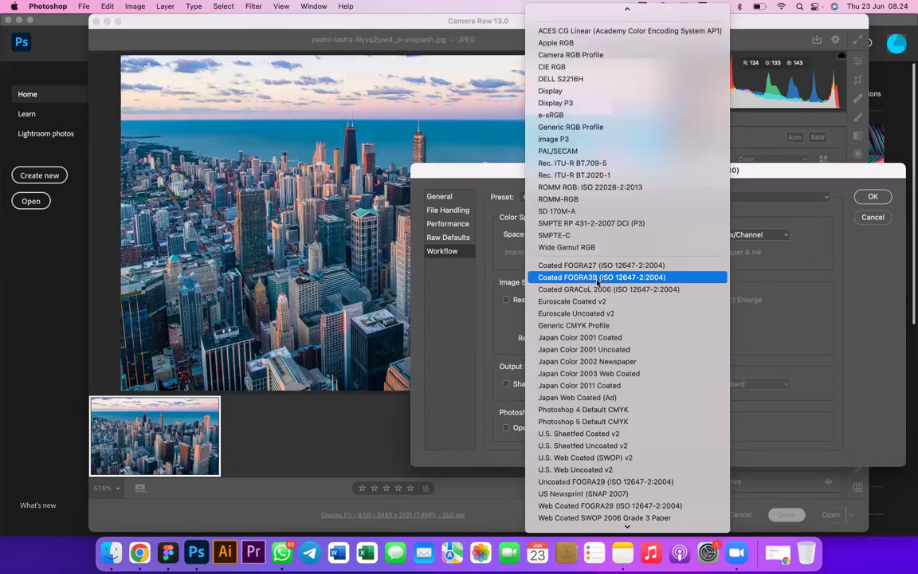
scroll(597, 279, "up", 3)
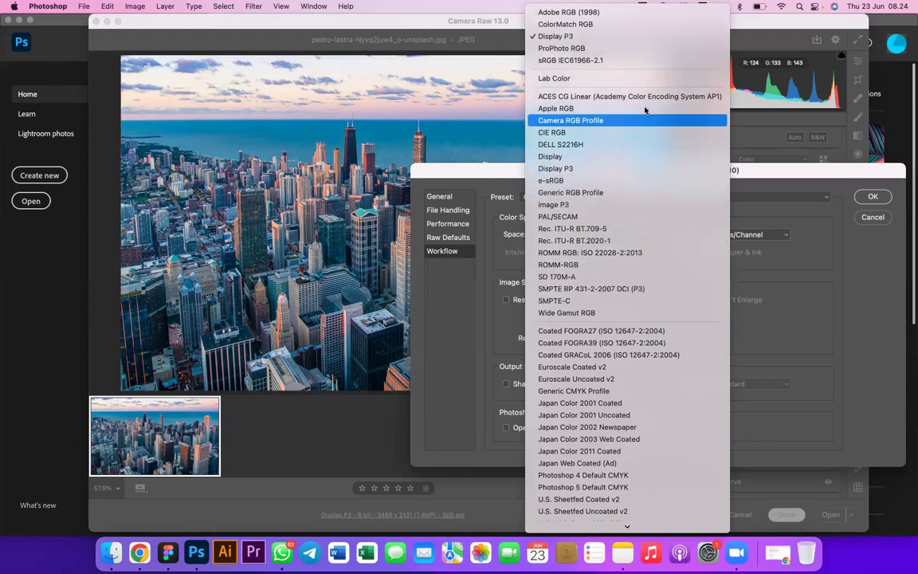
left_click(626, 60)
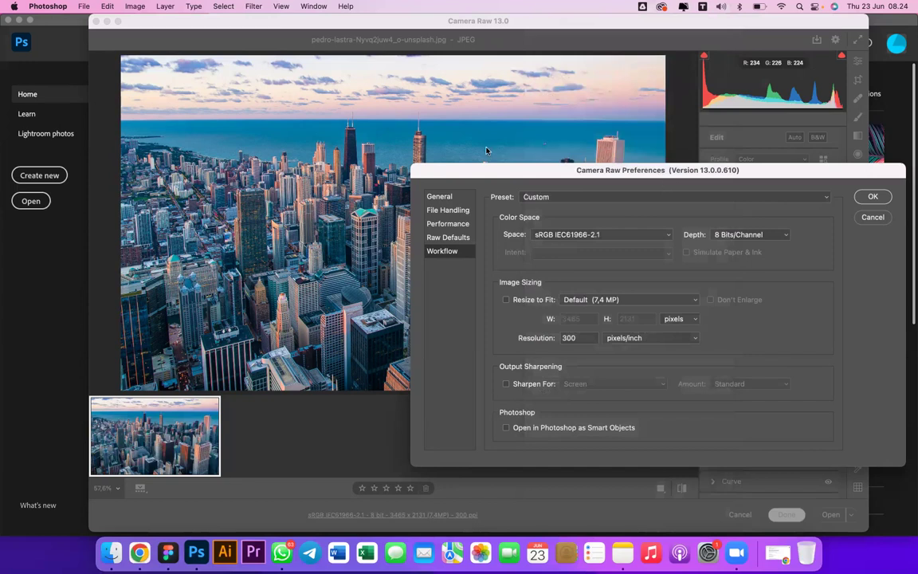
left_click_drag(653, 170, 577, 120)
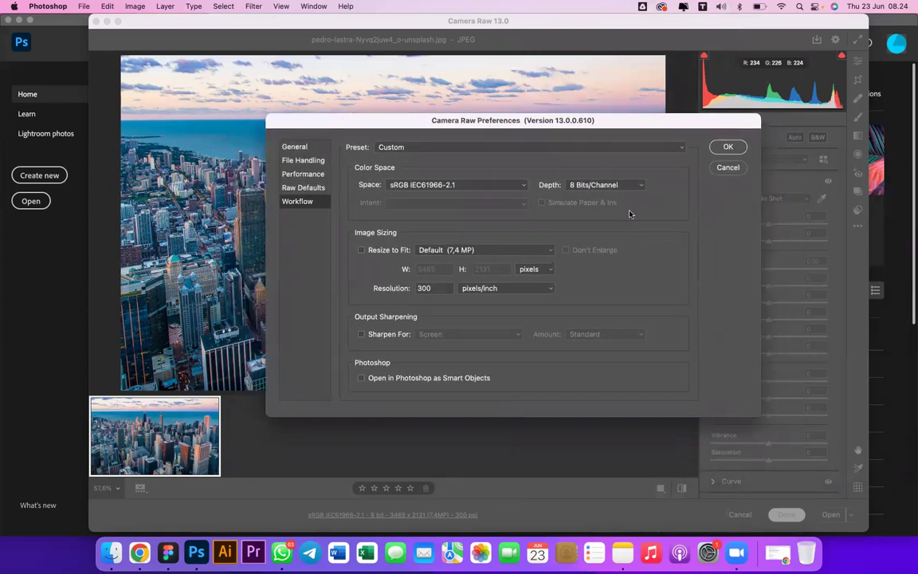
left_click(719, 169)
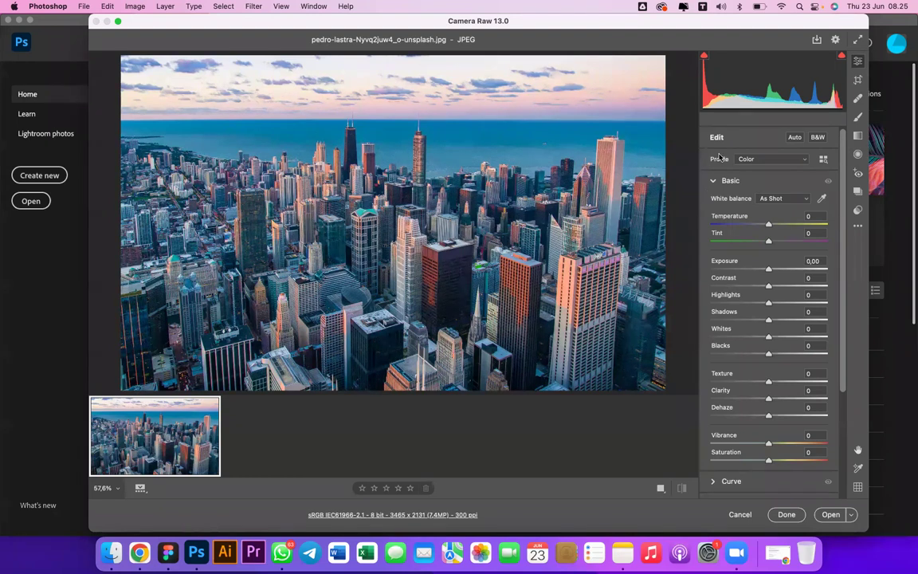
Look through the Camera Raw adjustments from Basic down to Calibration for the skyline photo.
scroll(797, 303, "down", 1)
scroll(817, 317, "down", 4)
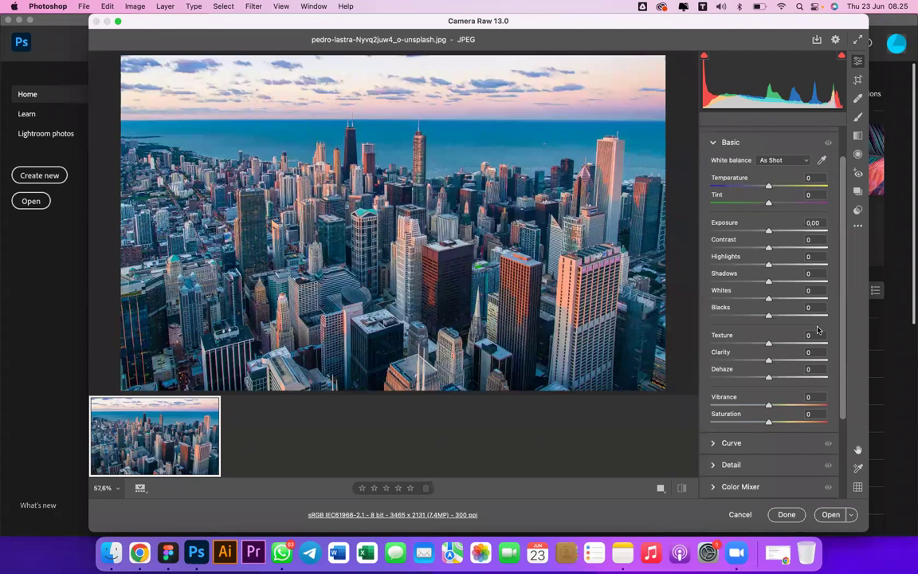
scroll(817, 341, "down", 3)
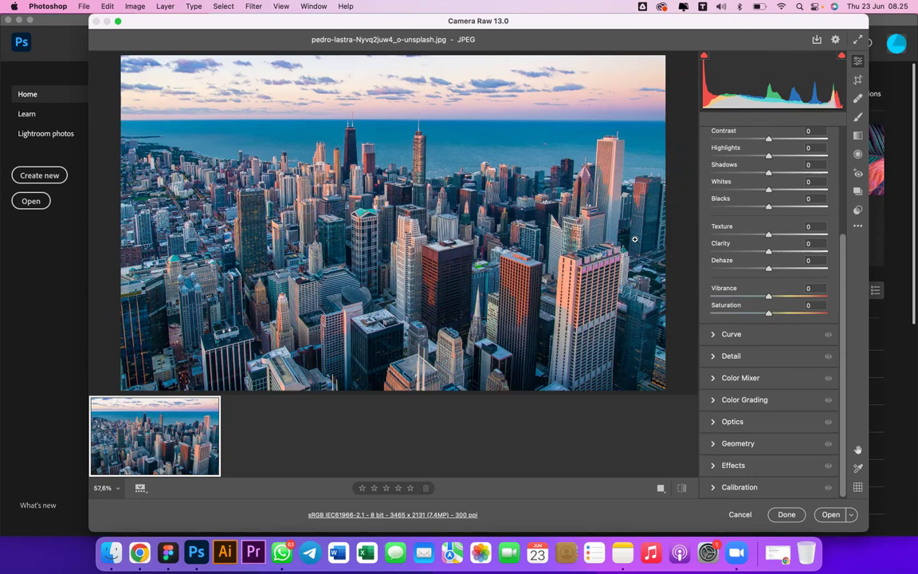
scroll(678, 357, "down", 1)
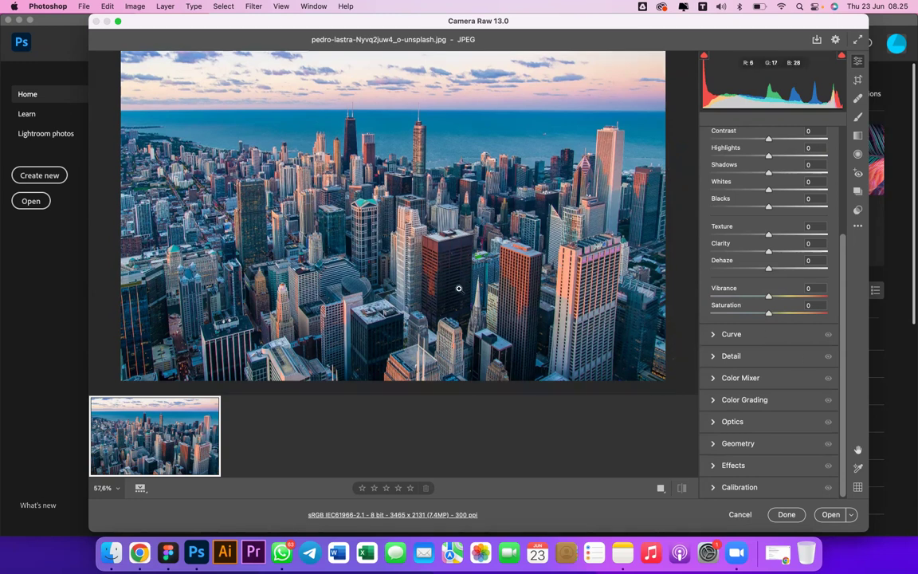
scroll(415, 261, "up", 2)
scroll(470, 274, "down", 3)
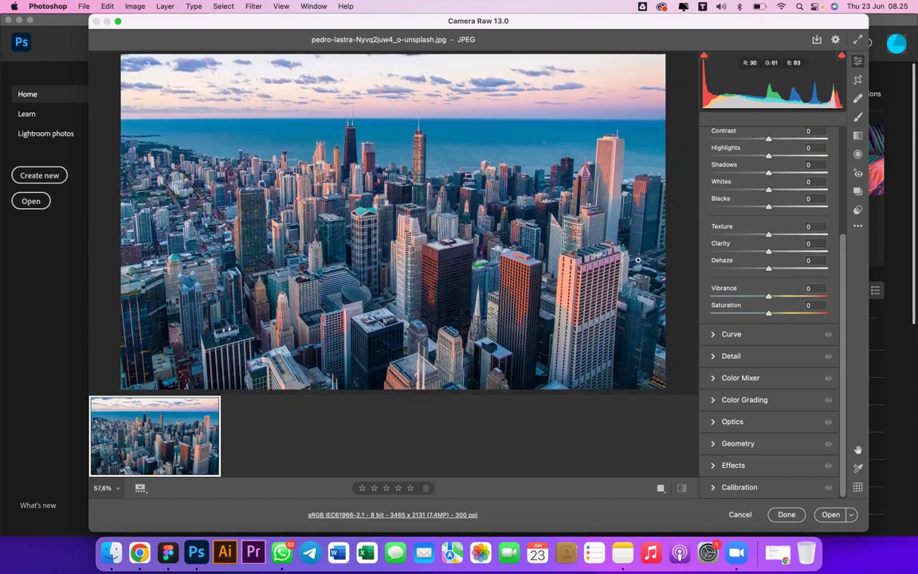
scroll(833, 250, "up", 5)
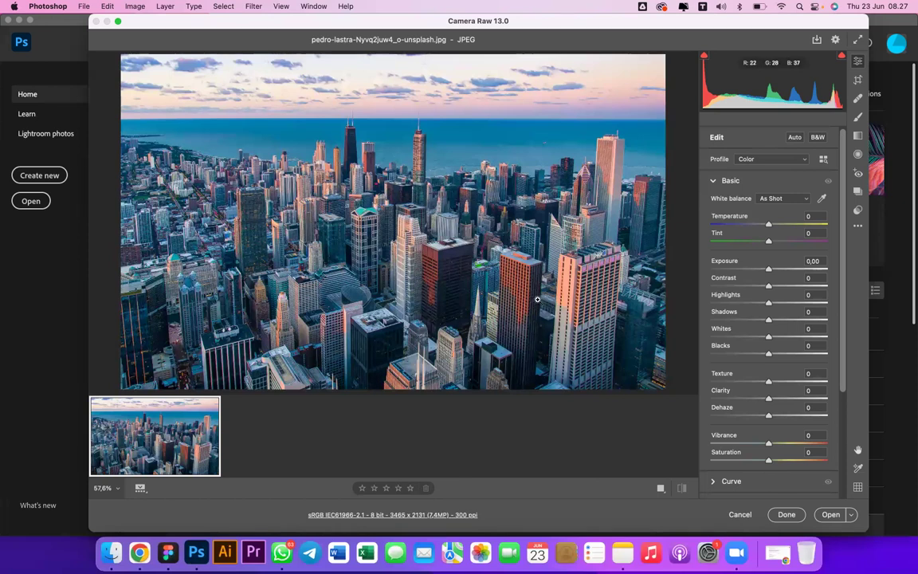
Examine the skyscrapers' detail at up to 300% magnification, and close Camera Raw without applying changes.
scroll(482, 234, "up", 6)
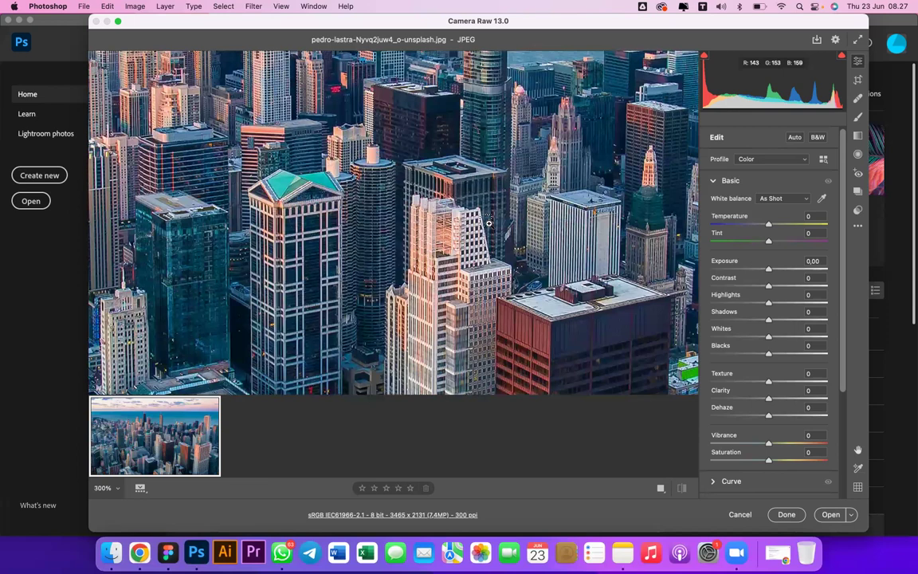
scroll(482, 230, "down", 3)
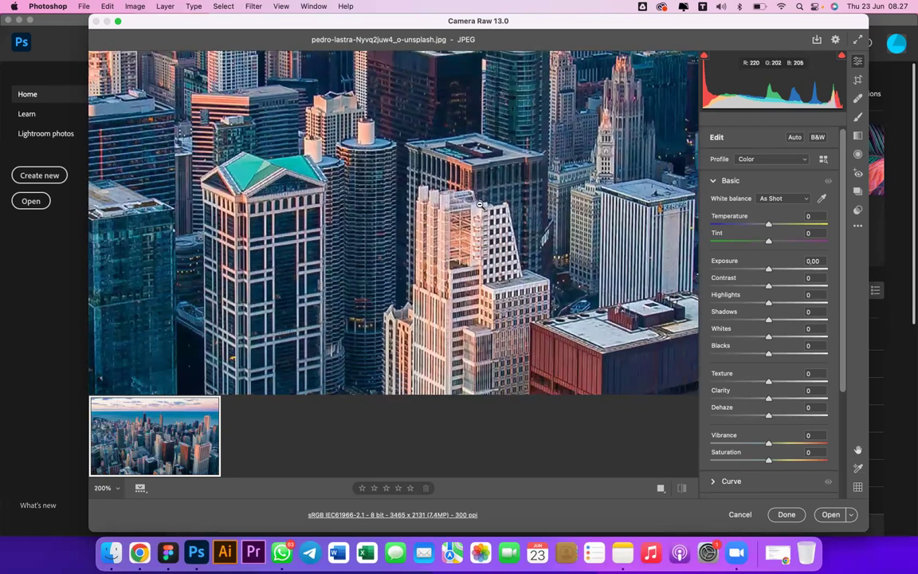
scroll(484, 205, "up", 3)
scroll(479, 200, "down", 3)
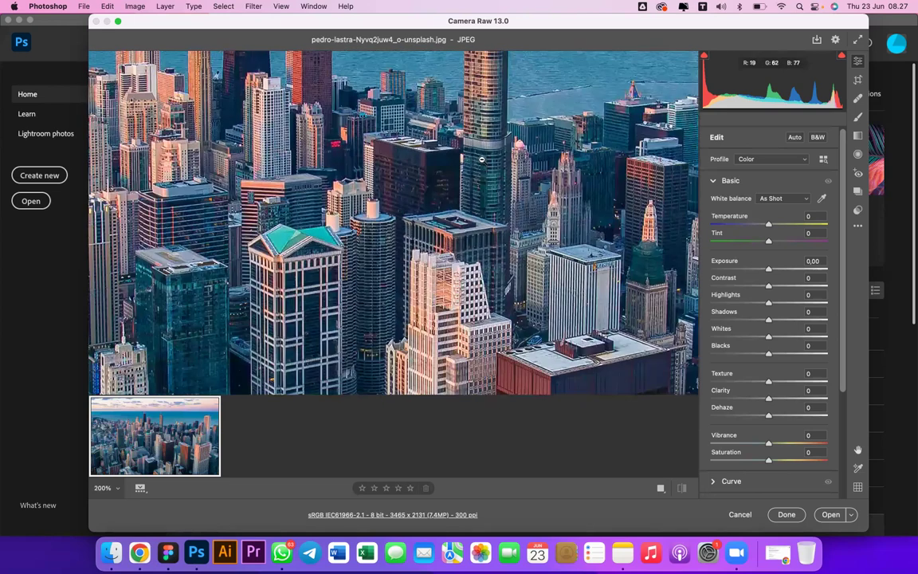
left_click_drag(478, 120, 481, 159)
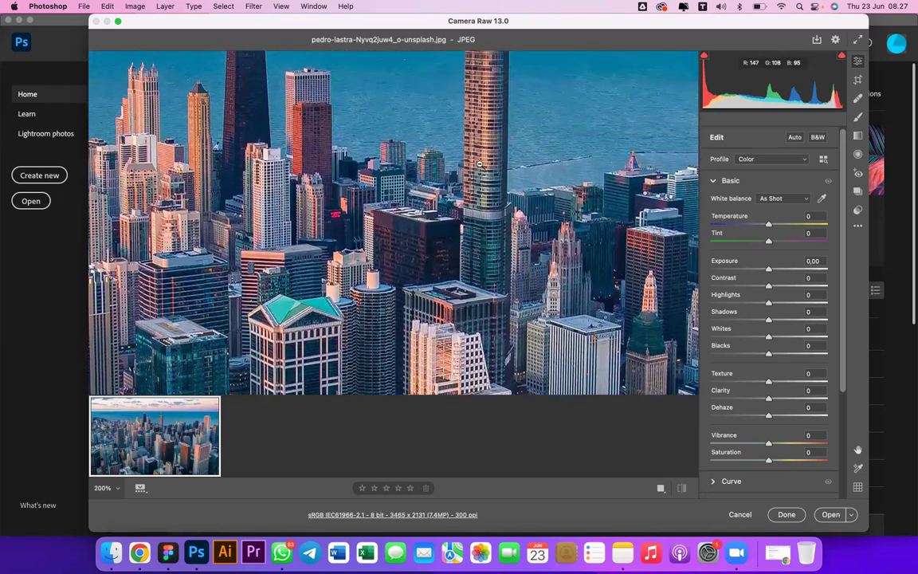
scroll(481, 159, "up", 3)
scroll(481, 160, "down", 5)
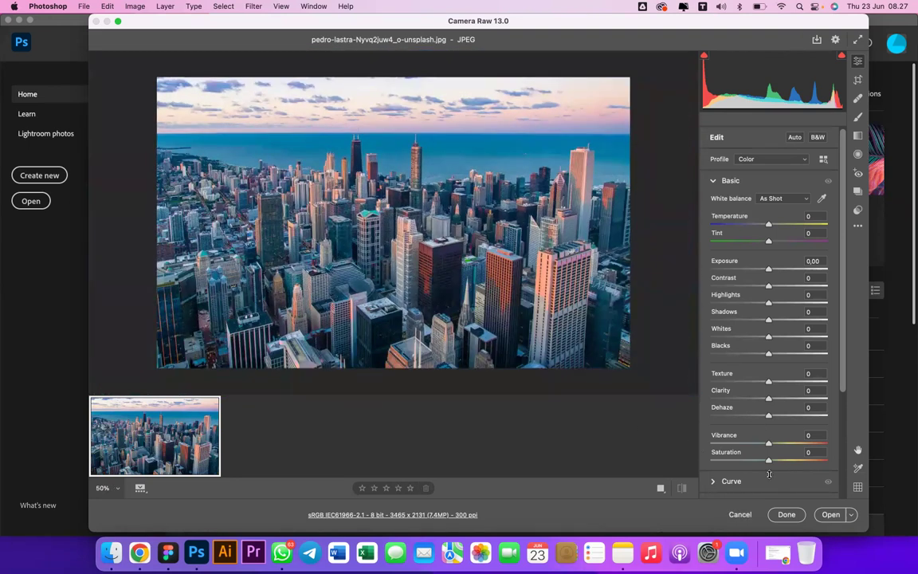
left_click(740, 514)
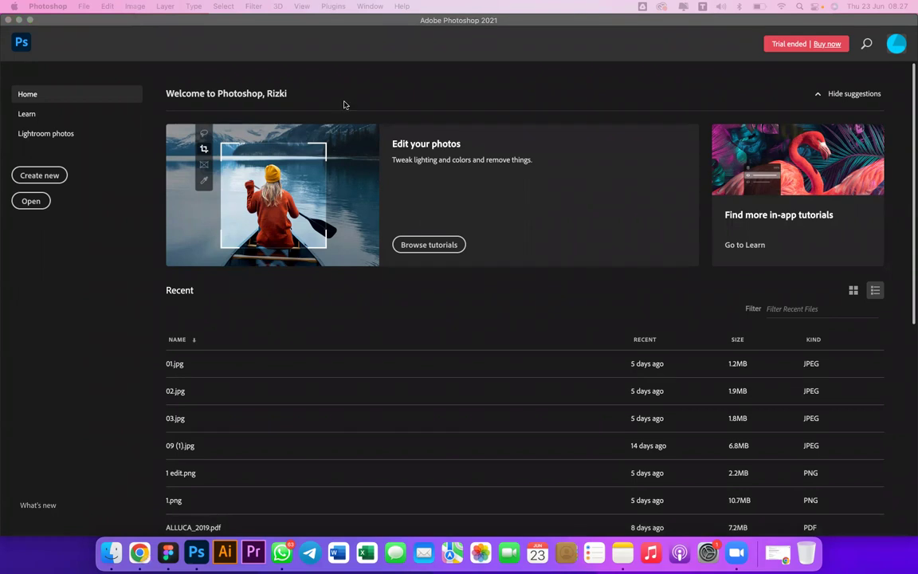
Switch to Finder and compare the file sizes of the two city JPEGs in Downloads.
left_click(110, 553)
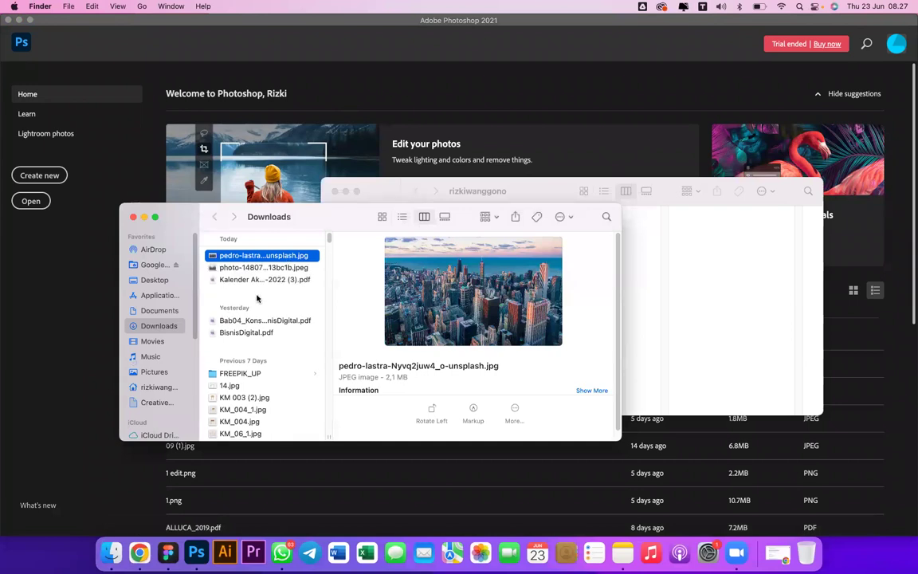
left_click(287, 267)
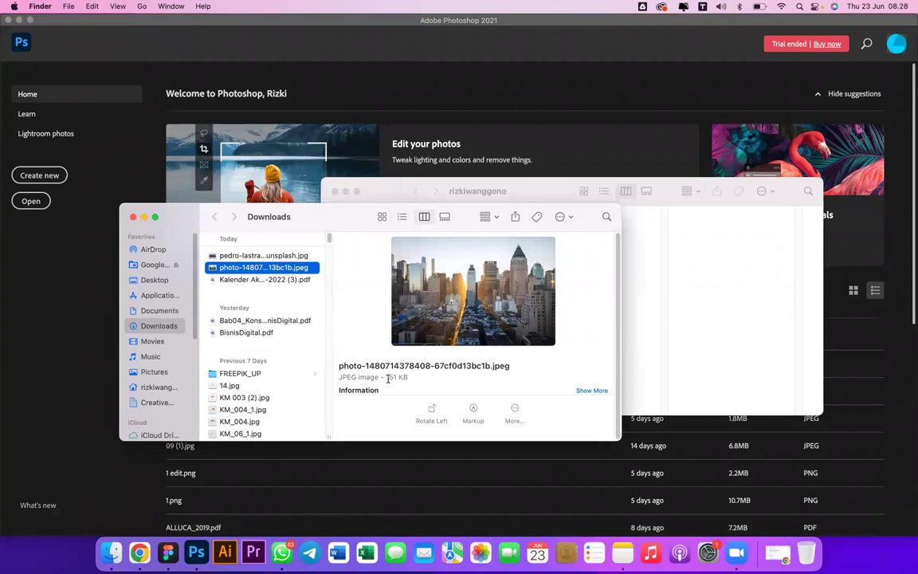
left_click_drag(375, 377, 437, 393)
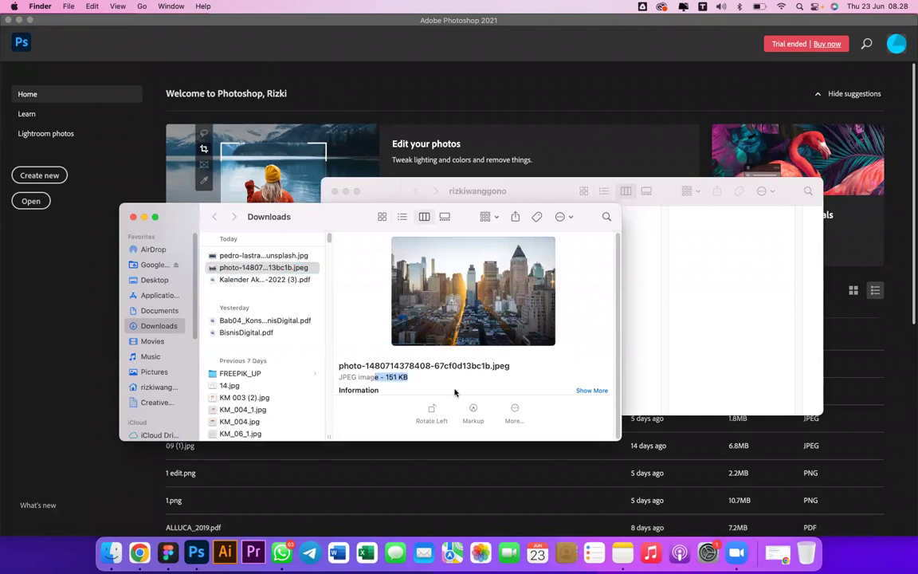
left_click(293, 267)
left_click(290, 258)
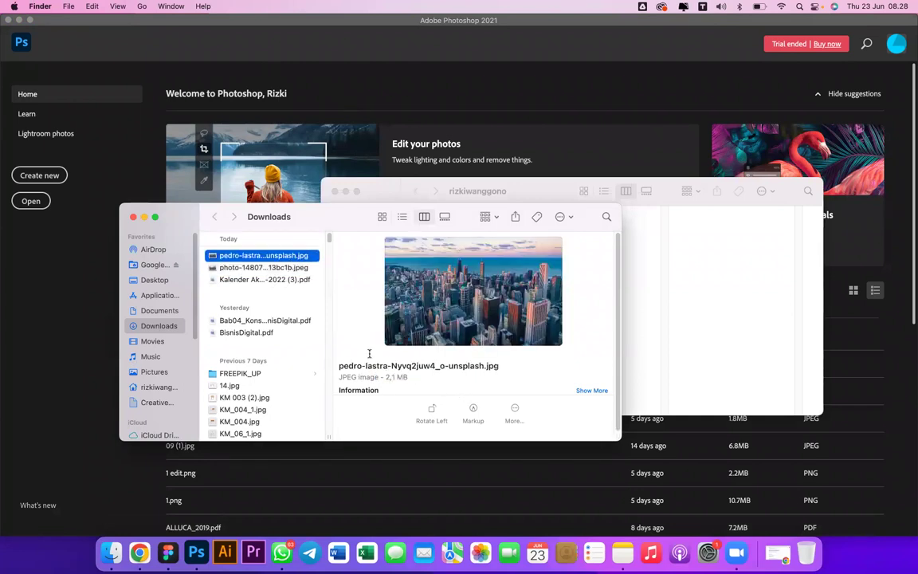
left_click(291, 267)
right_click(291, 268)
mouse_move(364, 288)
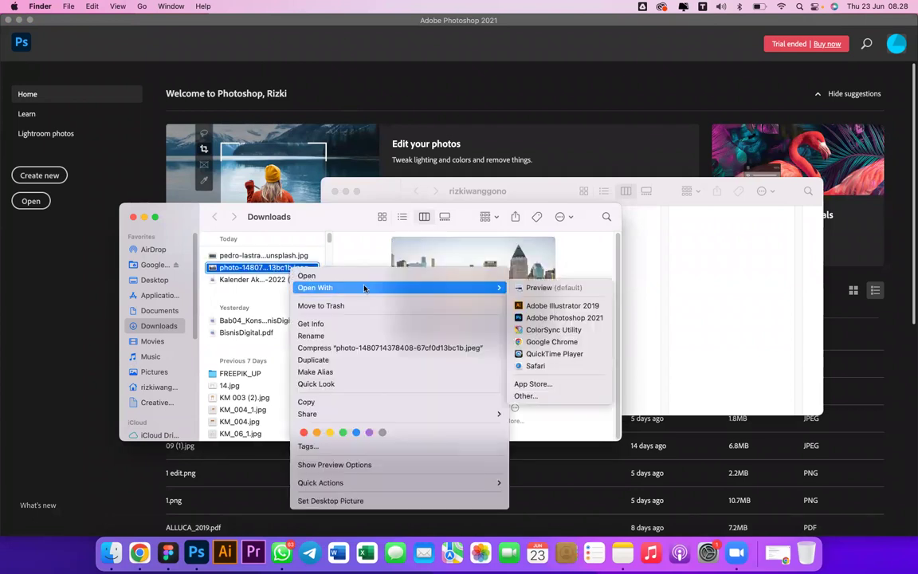
left_click(568, 318)
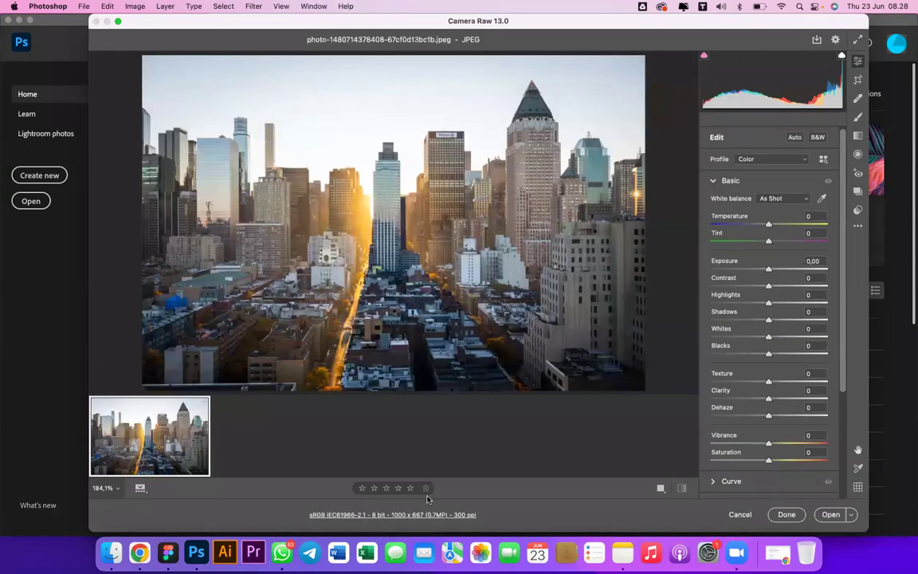
Examine the low-resolution city photo's buildings at up to 800% magnification, and close Camera Raw without applying changes.
scroll(427, 192, "up", 2)
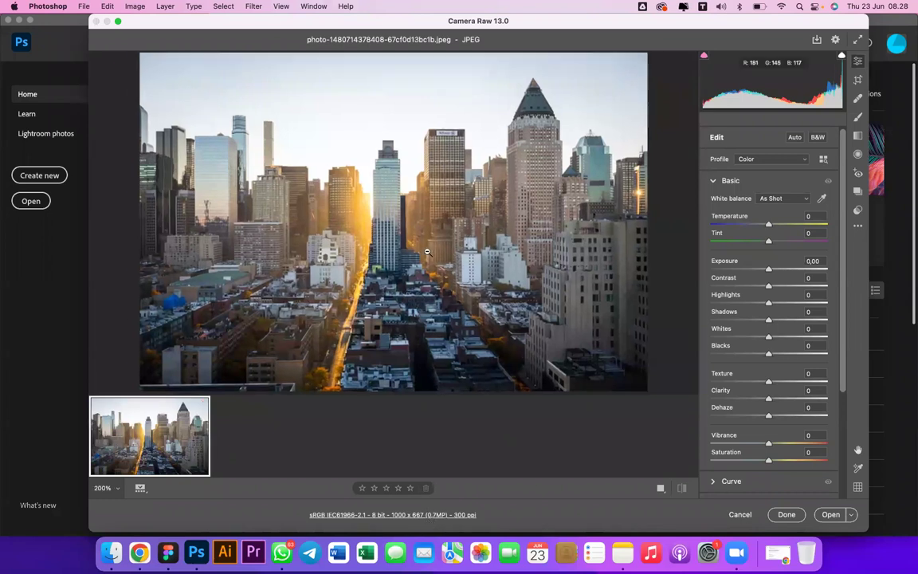
scroll(426, 193, "up", 2)
scroll(417, 186, "up", 2)
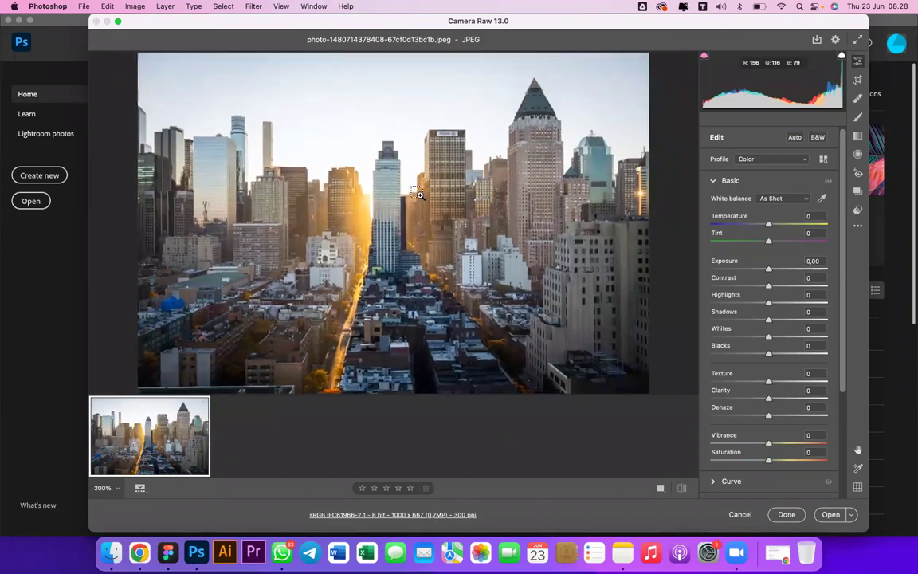
scroll(416, 187, "up", 4)
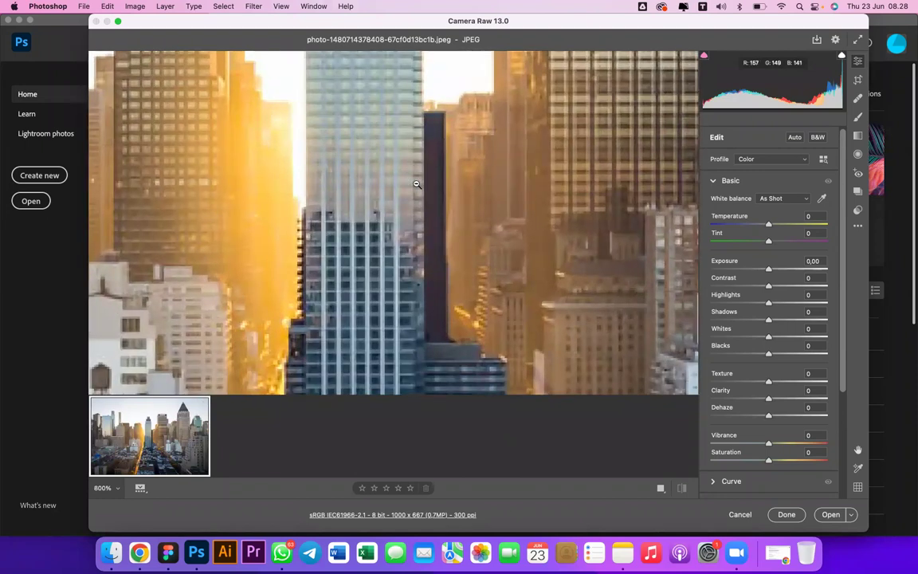
scroll(416, 184, "down", 5)
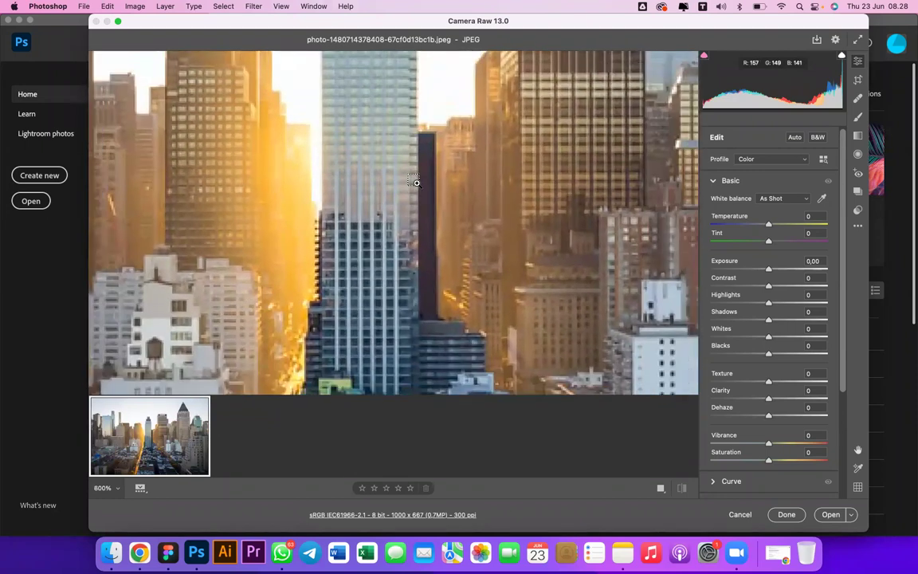
scroll(417, 183, "down", 4)
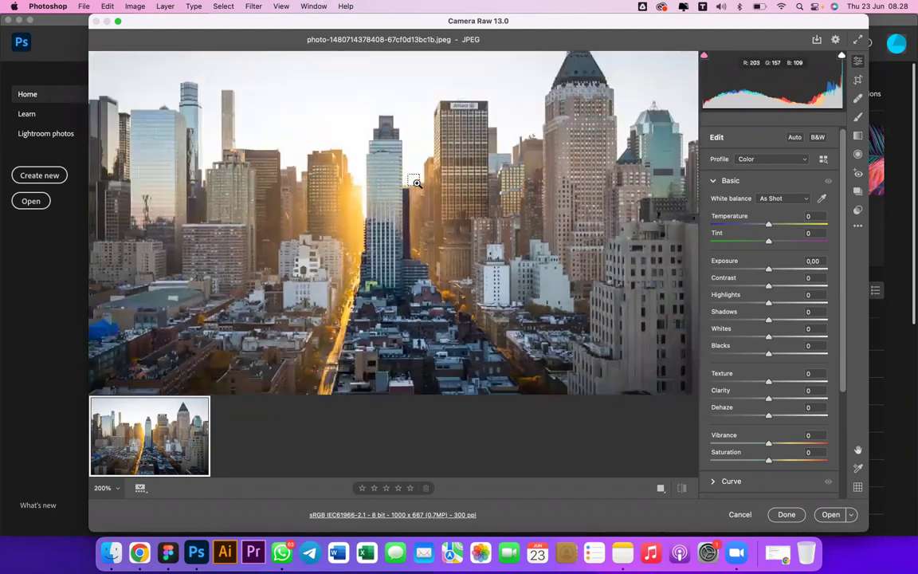
scroll(416, 183, "up", 2)
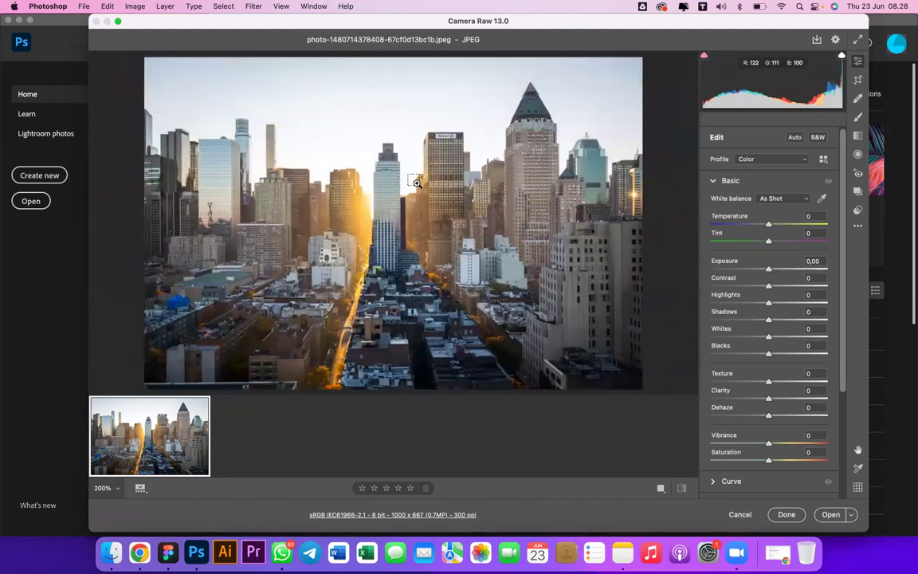
scroll(365, 338, "down", 2)
scroll(365, 338, "up", 2)
scroll(365, 338, "down", 2)
scroll(434, 521, "up", 2)
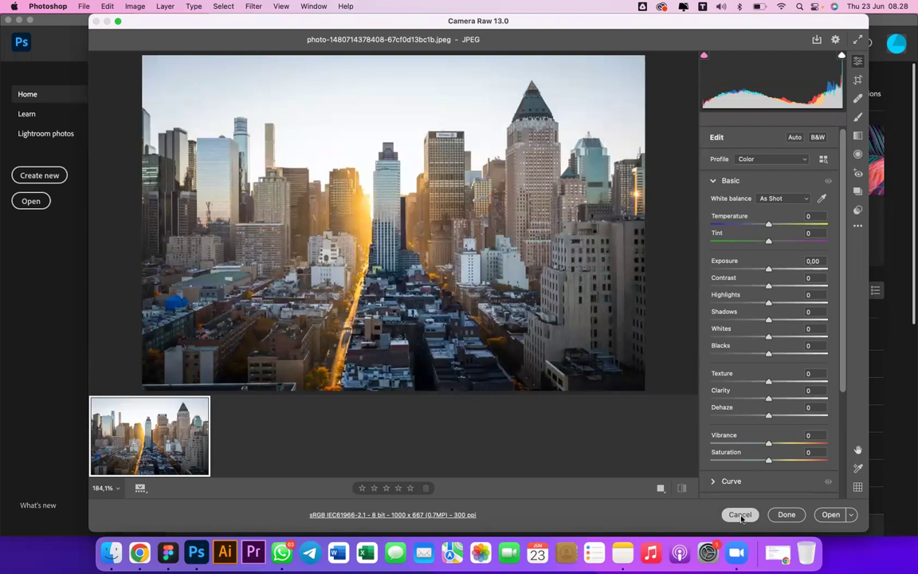
left_click(741, 515)
Switch to Finder, preview the high-resolution Unsplash city JPG in Downloads, and open it in Adobe Photoshop 2021.
left_click(111, 553)
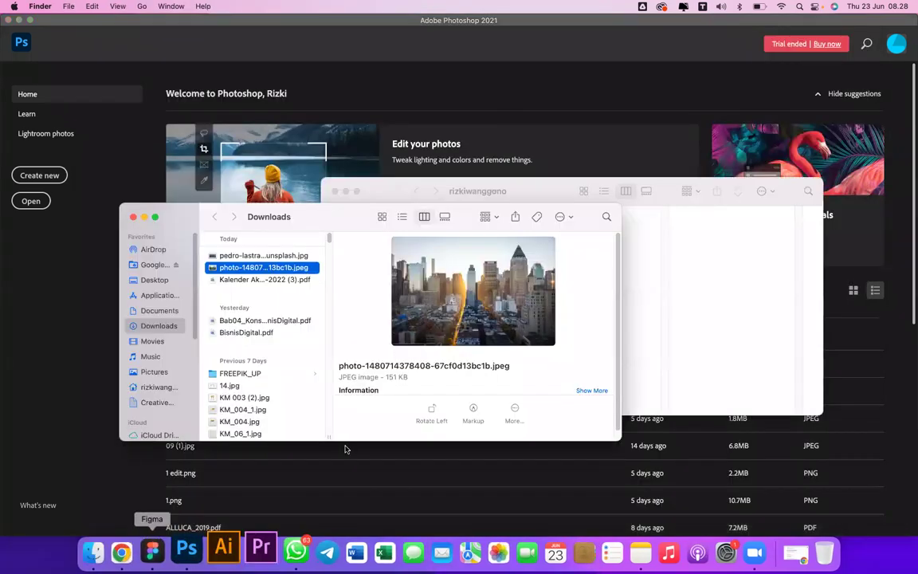
double_click(269, 256)
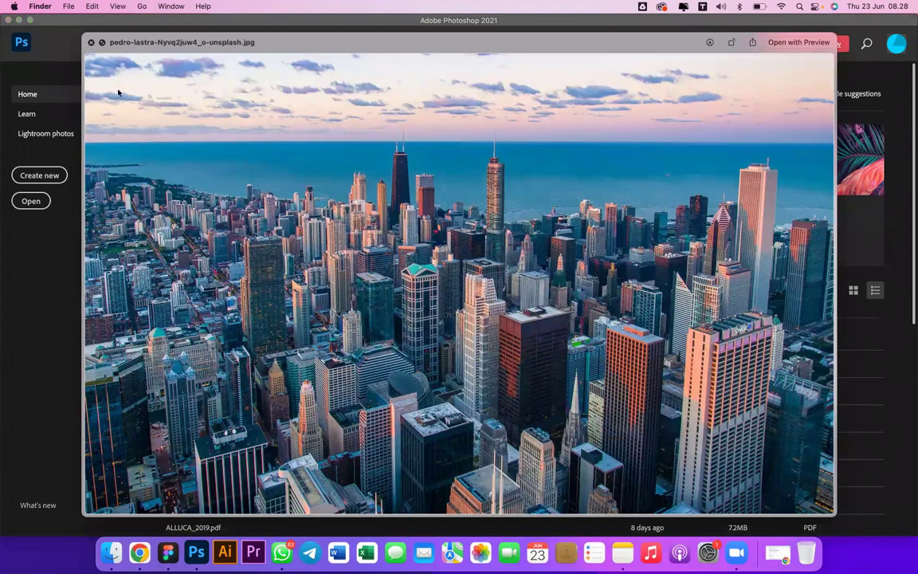
key("space")
right_click(310, 257)
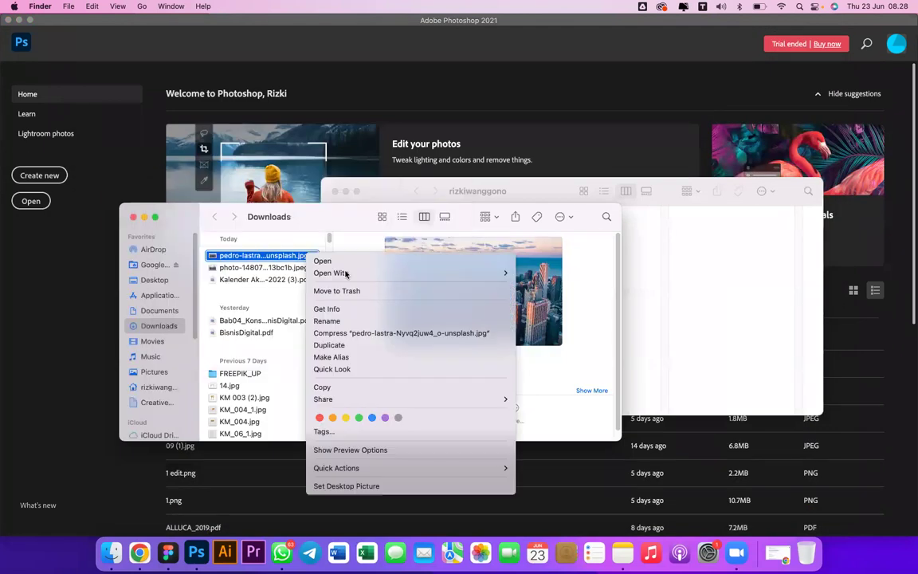
mouse_move(400, 276)
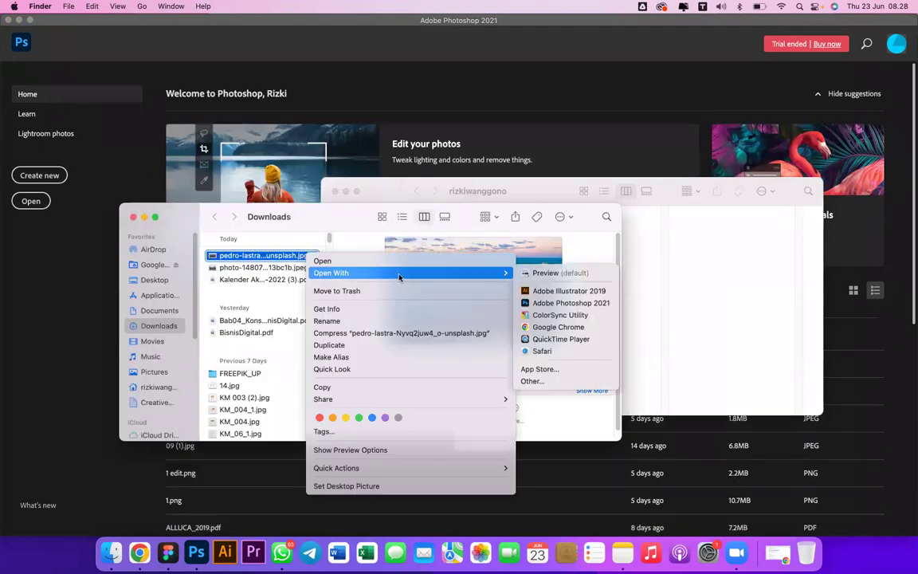
left_click(573, 305)
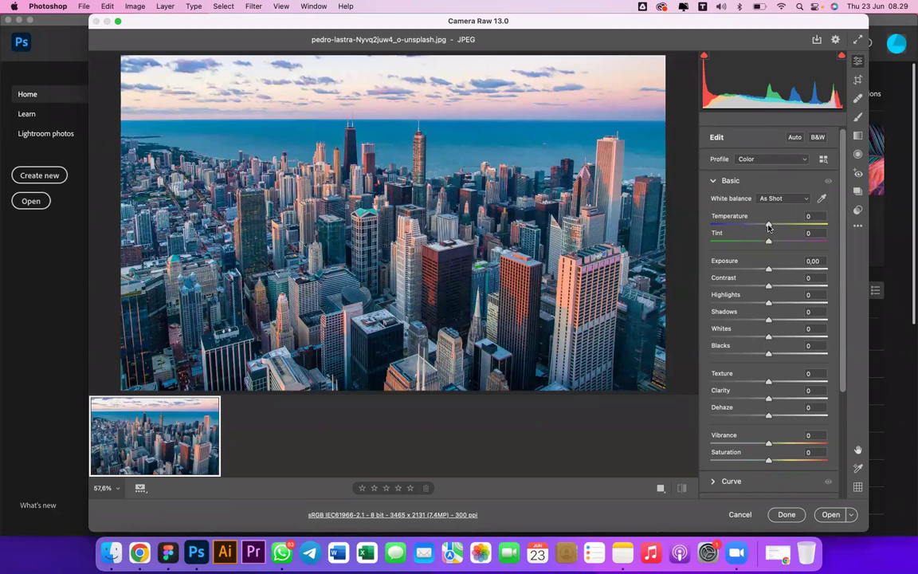
Try out the white balance presets and the Temperature and Tint adjustments, and reset the values to 0.
left_click(784, 198)
left_click(769, 219)
left_click_drag(743, 226, 811, 233)
double_click(803, 234)
mouse_move(770, 245)
left_mouse_down()
mouse_move(728, 252)
mouse_move(809, 253)
mouse_move(719, 251)
mouse_move(781, 247)
mouse_move(753, 251)
left_mouse_up()
type("0")
key("shift+Tab")
Sample the white balance from the white-striped facade of the Kemper building with the White Balance tool.
left_click(823, 199)
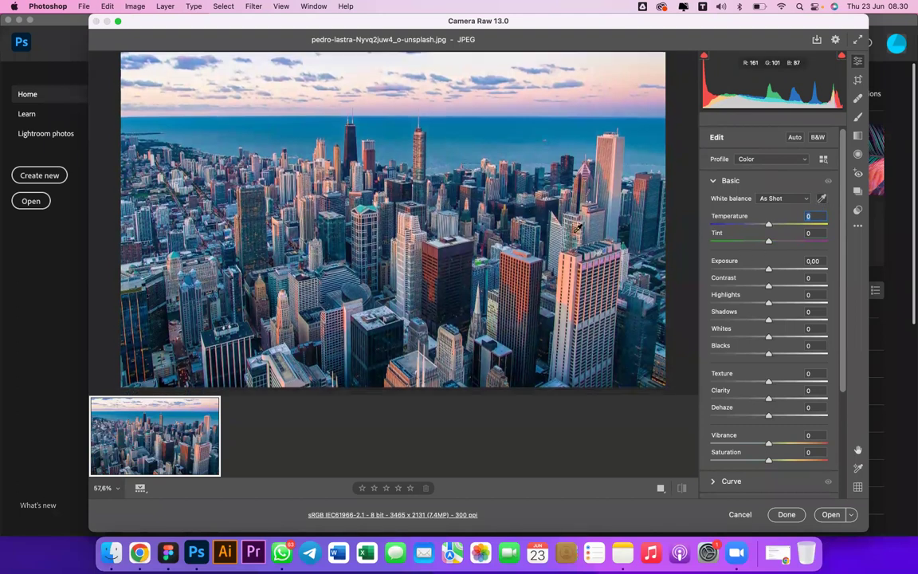
key("super+equal")
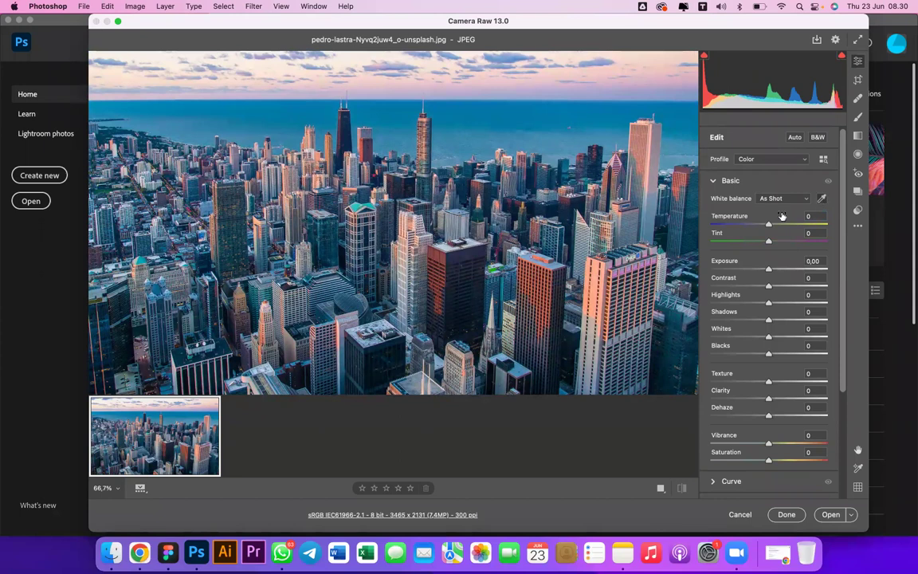
key("super+equal")
key("super+equal")
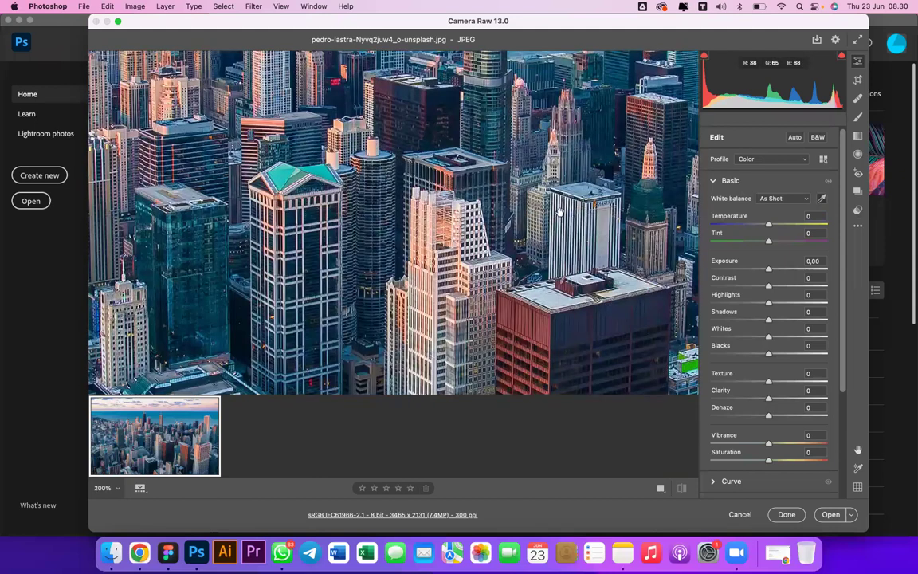
key("super+equal")
key("super+equal")
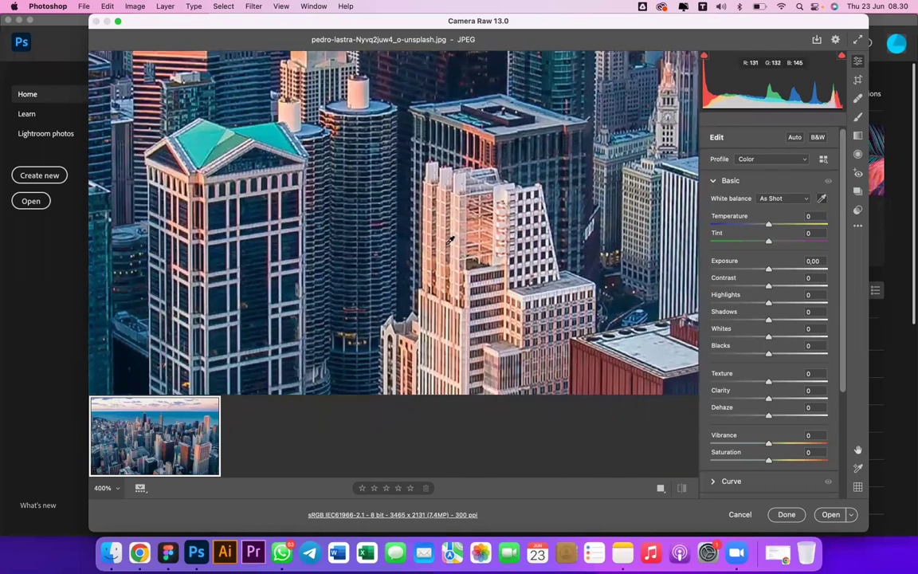
key("super+equal")
left_click(420, 236)
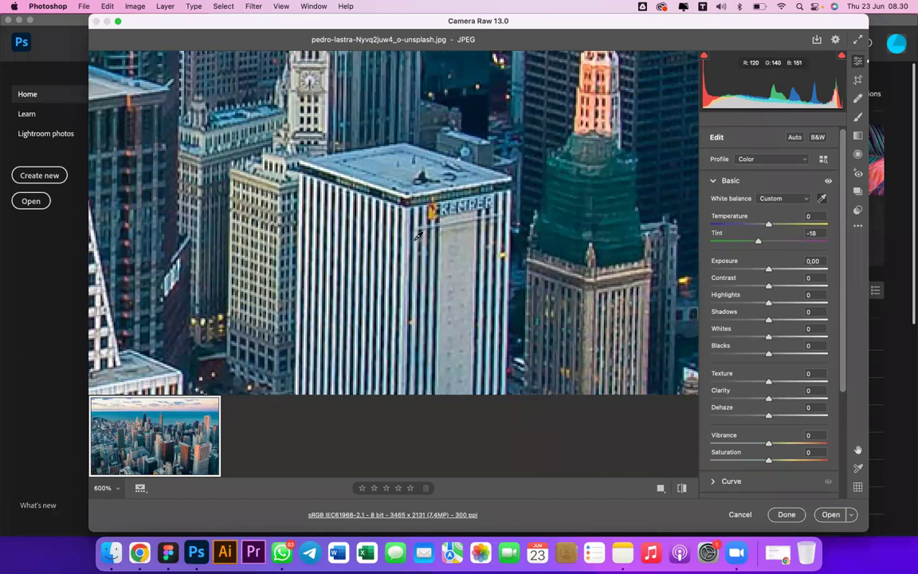
Sample the white balance from the white rooftop of the lakeside high-rise, giving Temperature +27 and Tint +6.
scroll(420, 236, "up", 5)
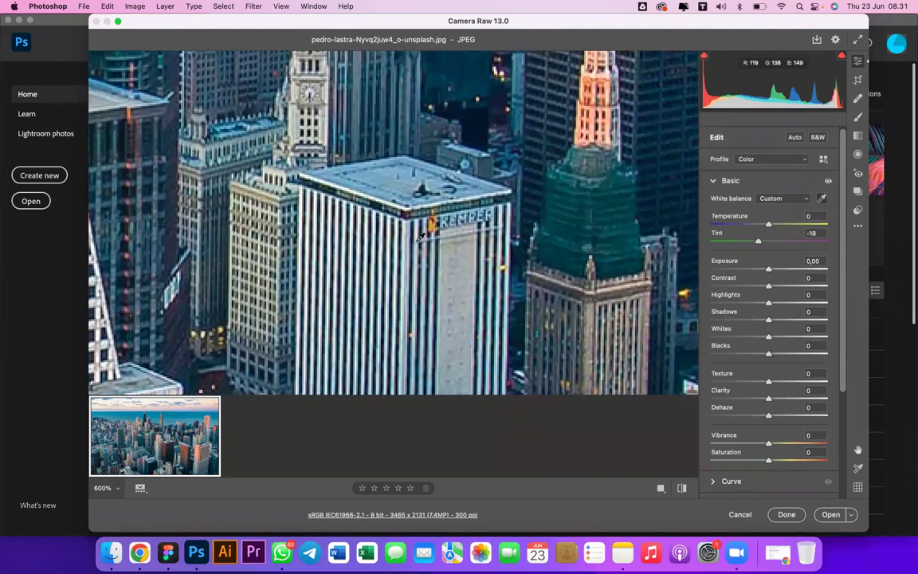
scroll(420, 238, "up", 10)
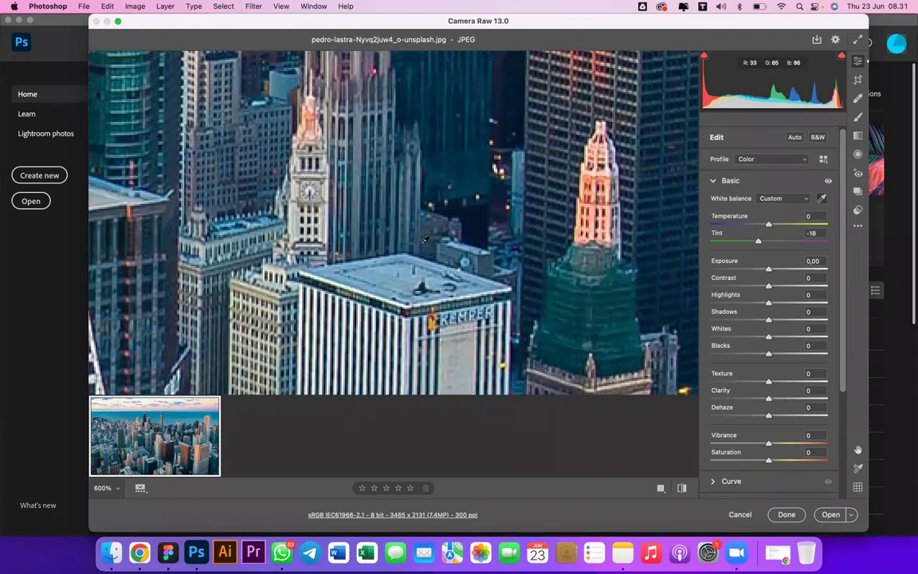
scroll(423, 241, "up", 2)
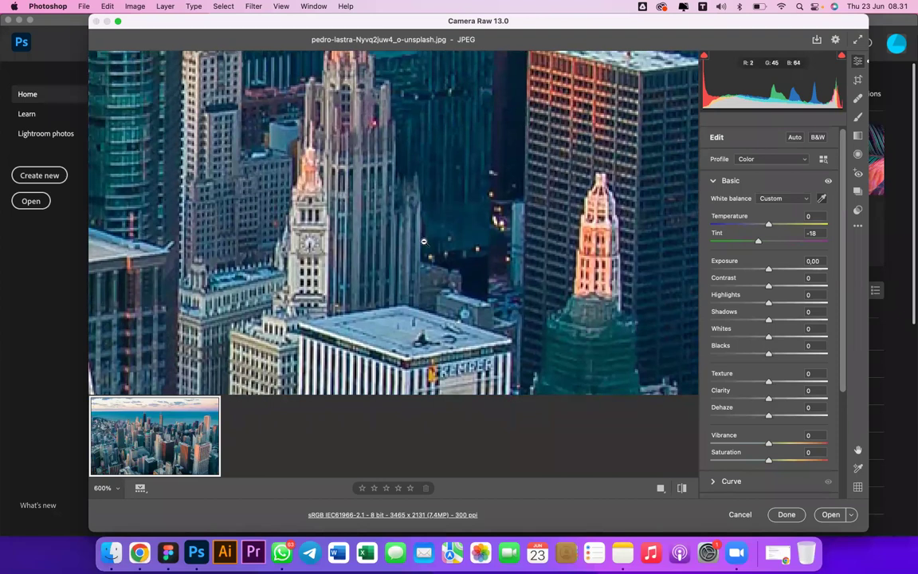
scroll(423, 241, "down", 5)
scroll(550, 283, "up", 15)
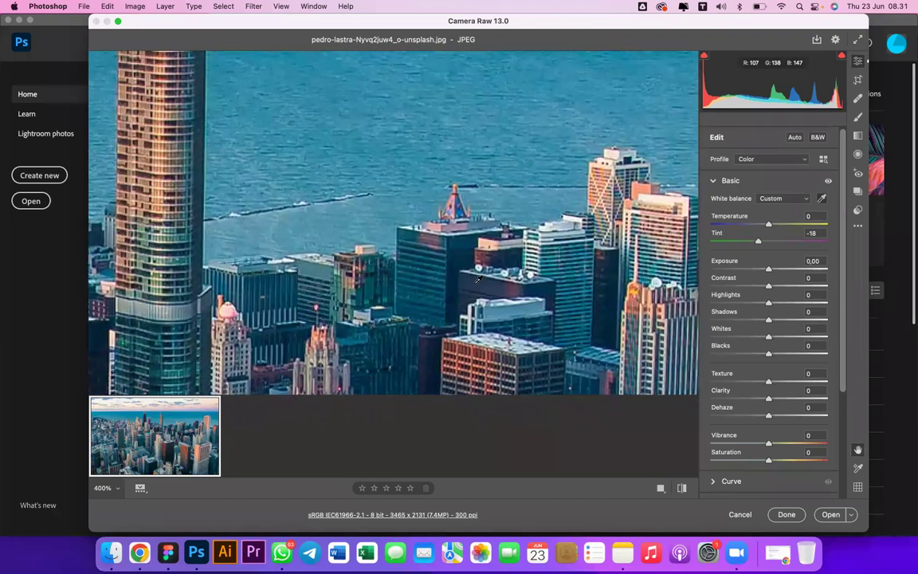
scroll(478, 280, "right", 6)
scroll(479, 279, "up", 3)
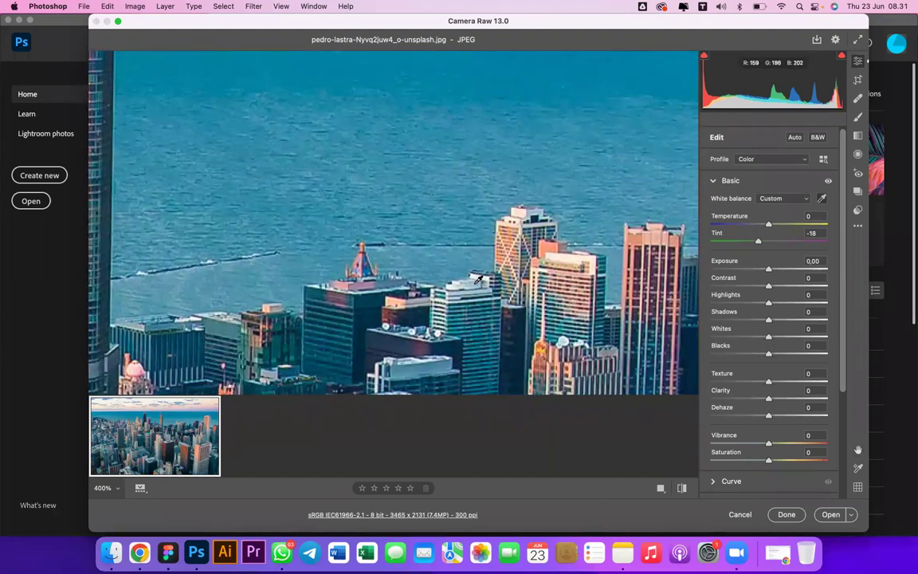
scroll(478, 279, "up", 3)
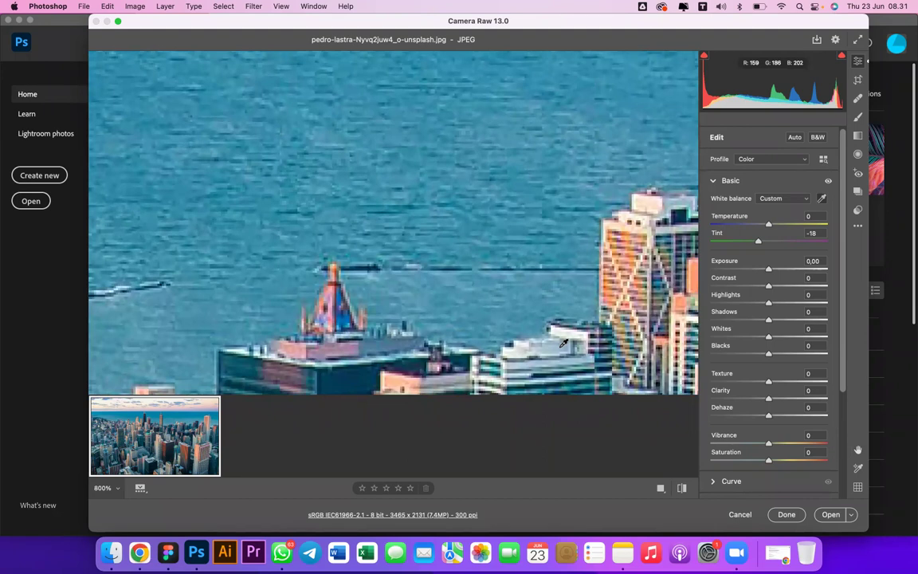
left_click(563, 343)
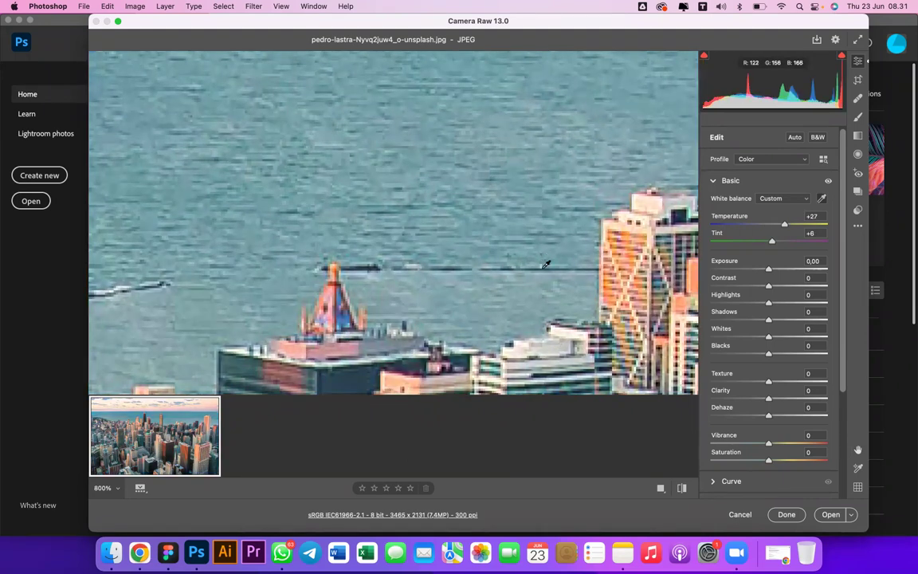
Compare the whole city photo before and after the white balance correction by toggling between default and current settings.
left_click(543, 269, "alt+super")
left_click(543, 269, "alt+super")
left_click(543, 269, "alt+super")
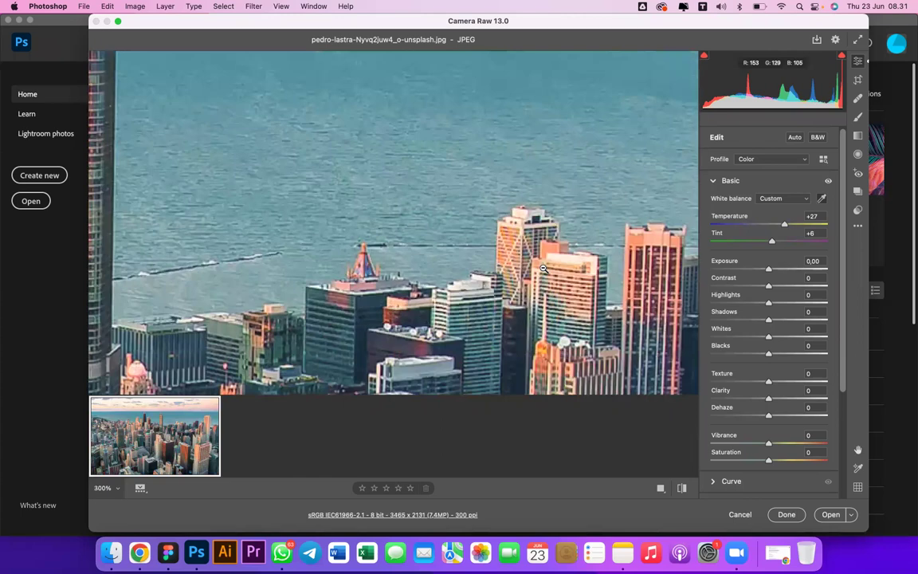
left_click(543, 268, "alt+super")
left_click(543, 269, "alt+super")
left_click(543, 269, "alt+super")
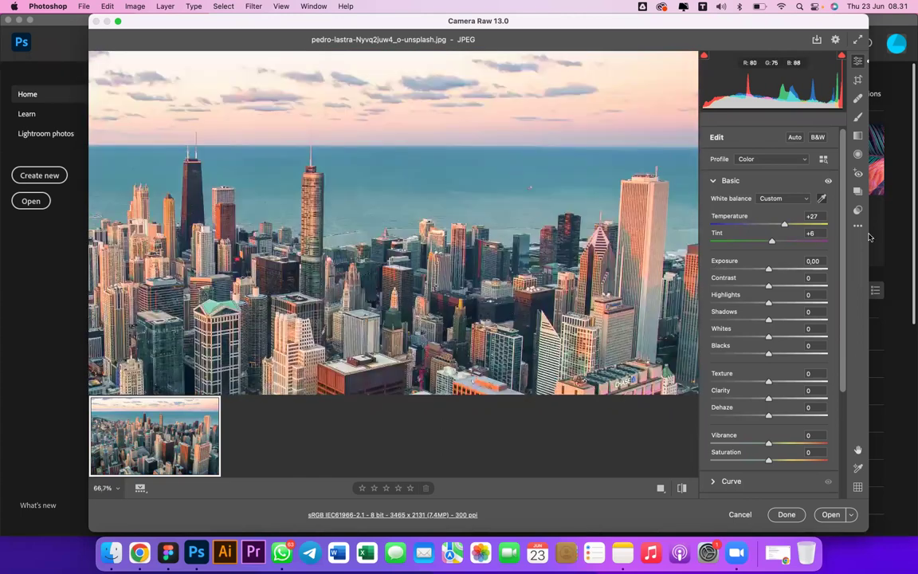
key("super+minus")
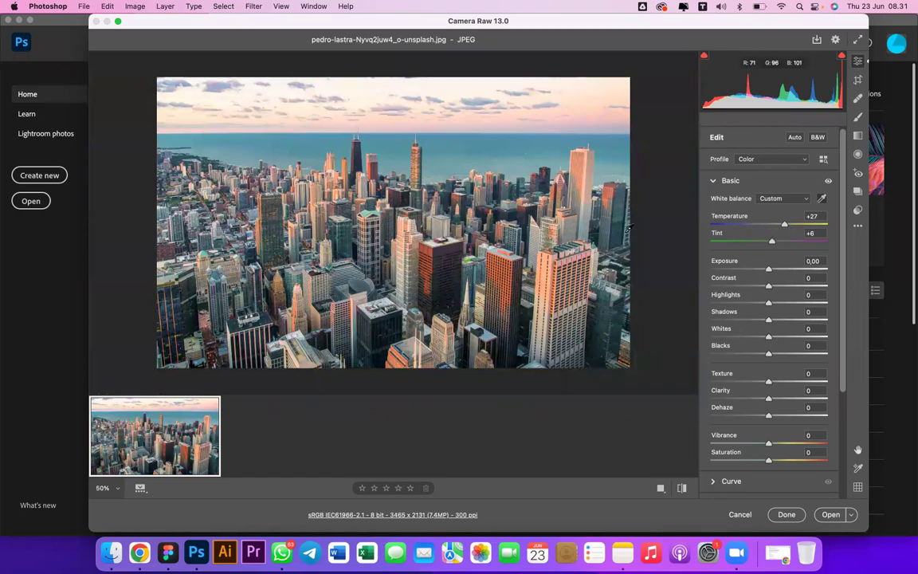
left_click(681, 488)
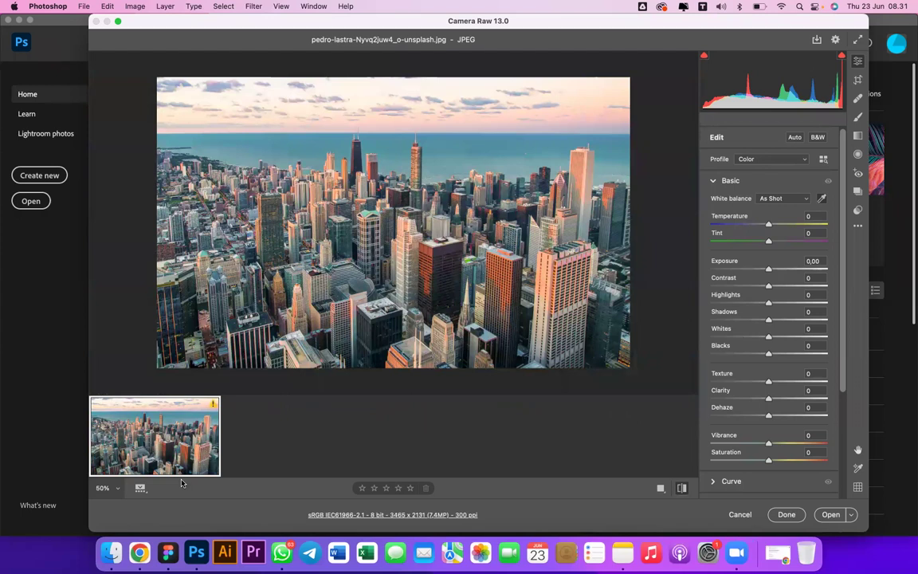
left_click(681, 488)
left_click(681, 488)
left_click(681, 488)
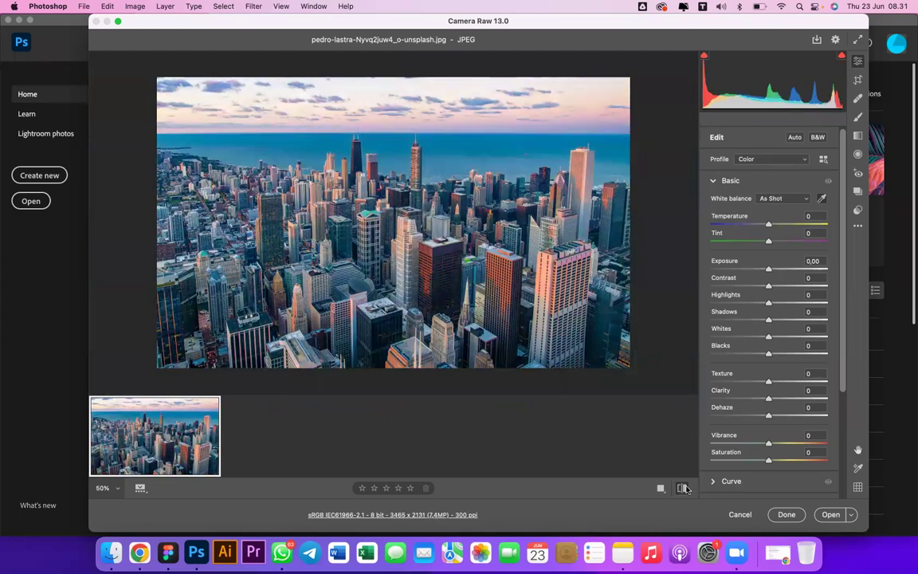
left_click(683, 488)
left_click(683, 488)
left_click(682, 488)
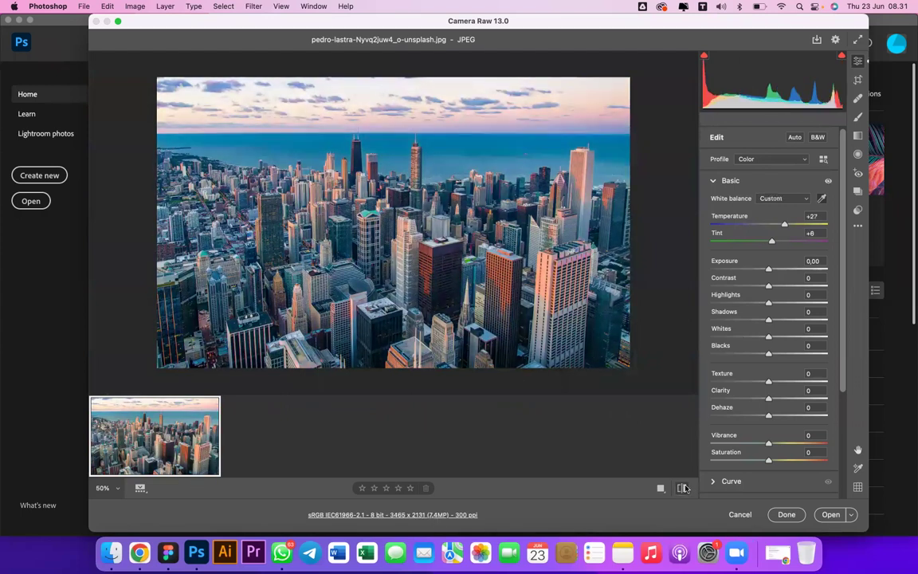
left_click(683, 488)
left_click(683, 488)
left_click(682, 488)
left_click(682, 488)
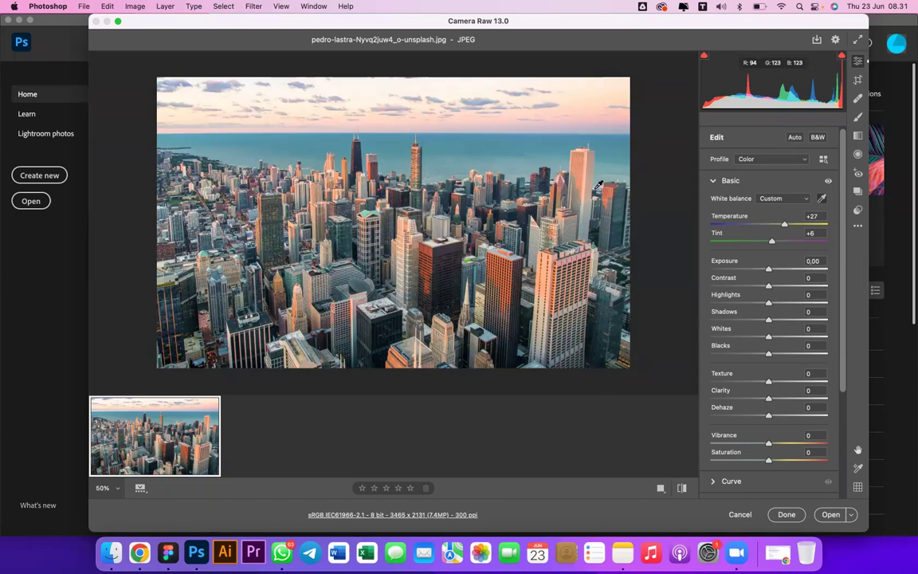
Resample the white balance from the white top of the sunlit stepped tower beside the round towers, giving Temperature -5 and Tint -28.
key("super+equal")
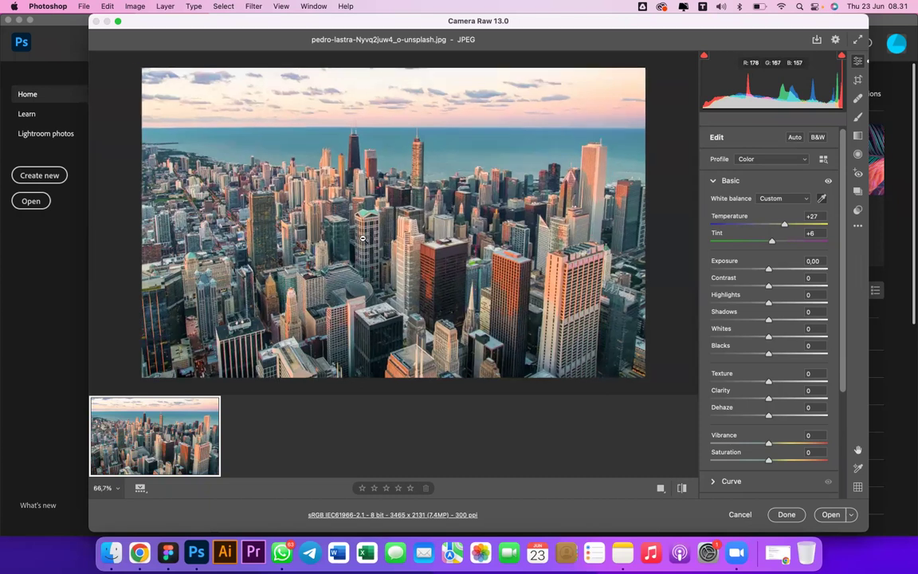
key("super+equal")
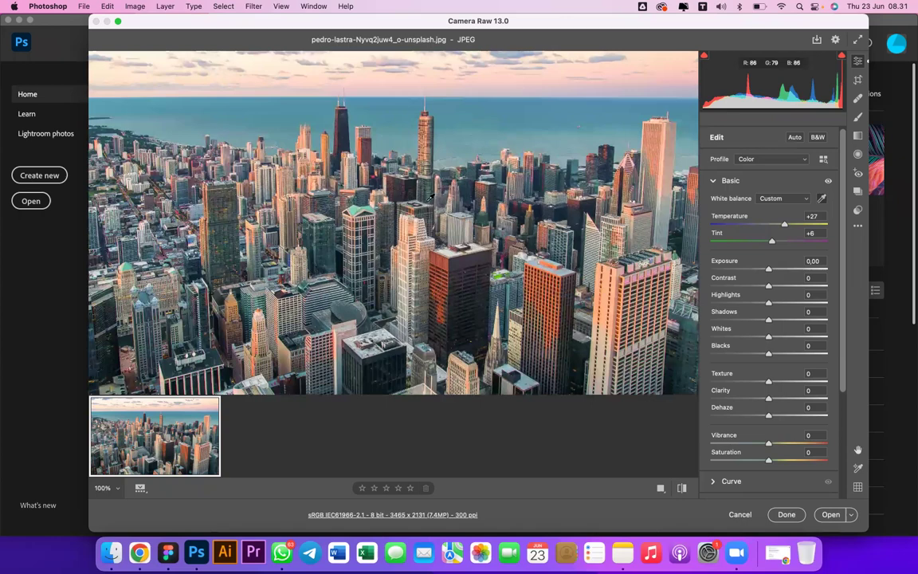
key("super+equal")
key("super+equal")
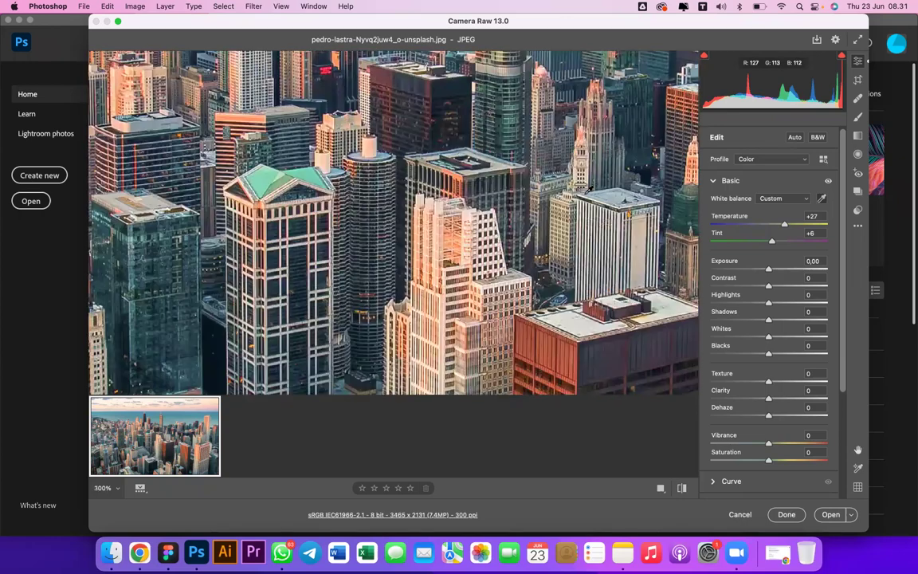
key("super+equal")
key("super+equal")
key("super+equal")
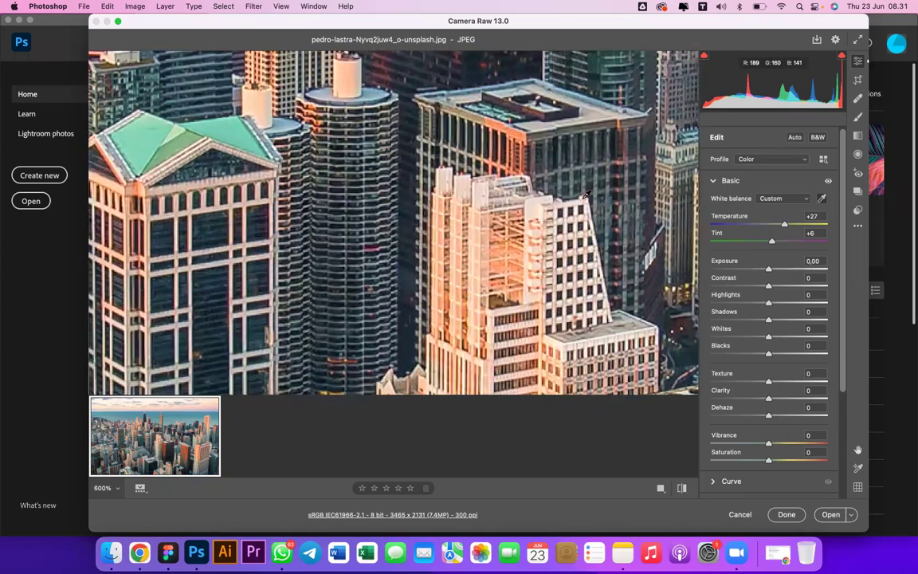
key("super+equal")
key("super+z")
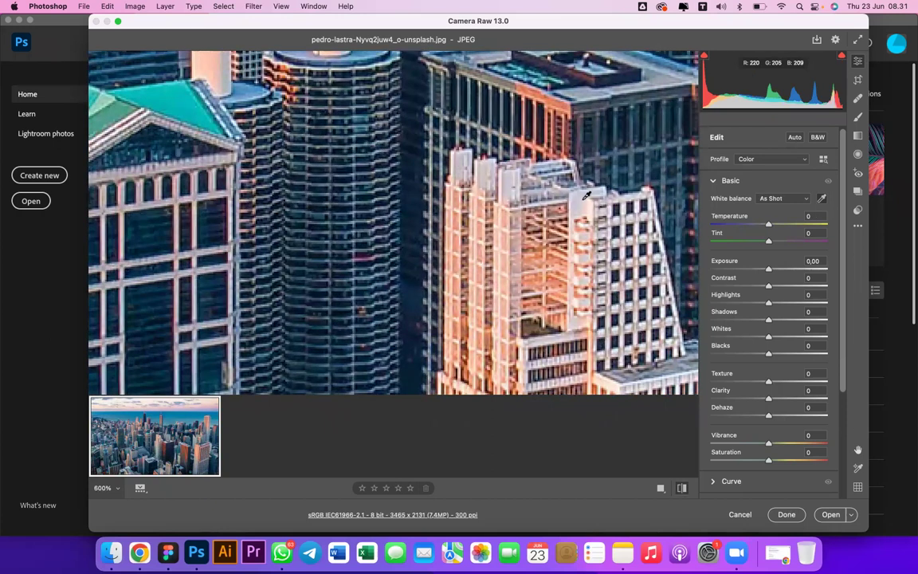
left_click(586, 195)
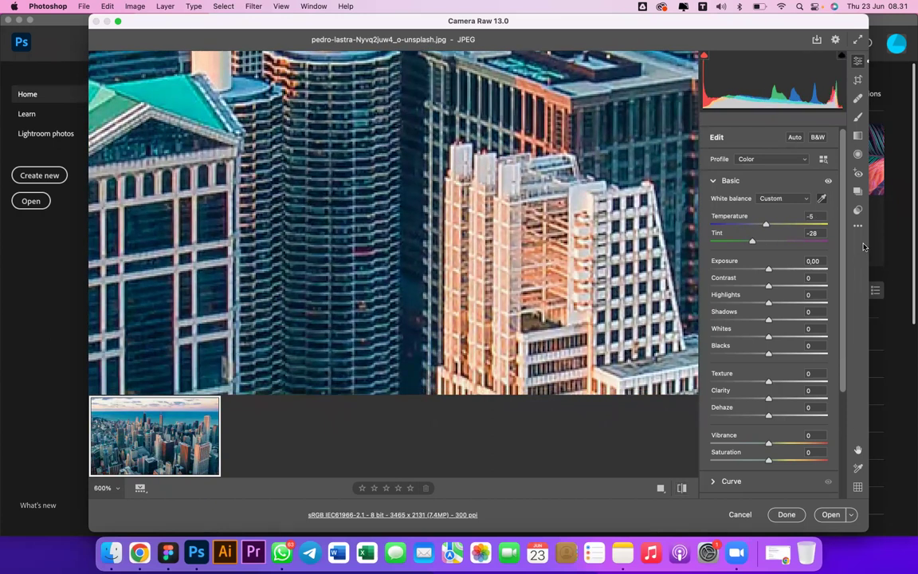
Compare the whole city photo with the default settings and with the new white balance.
key("super+minus")
key("super+minus")
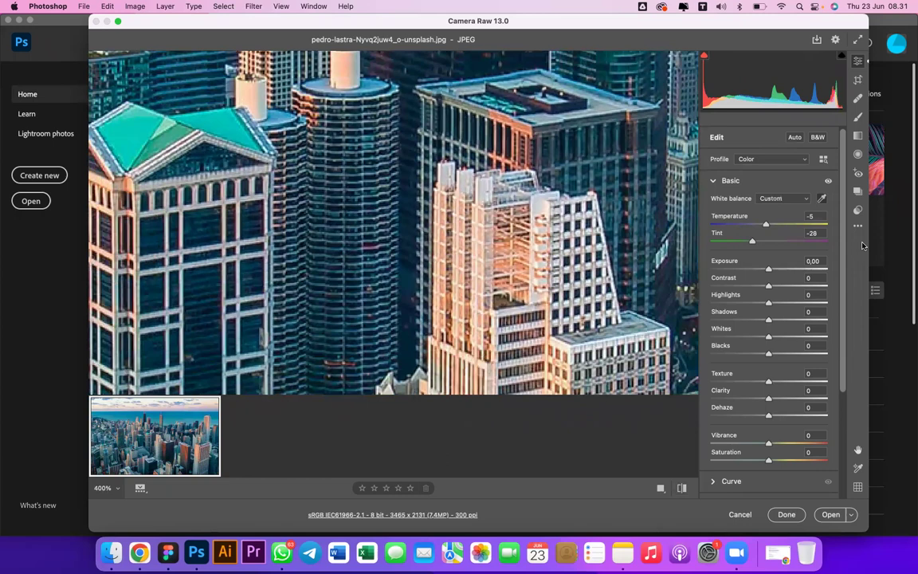
key("super+minus")
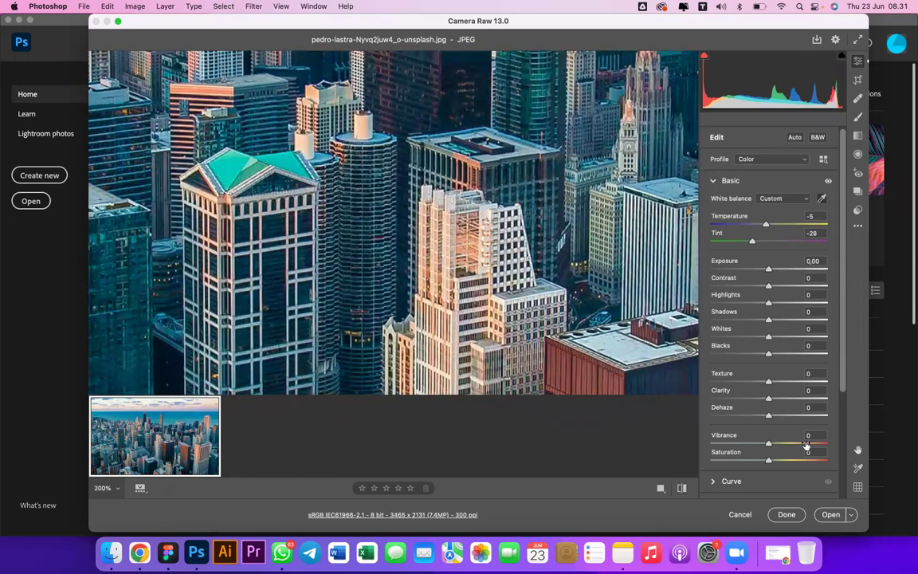
key("super+minus")
key("super+minus")
key("super+minus")
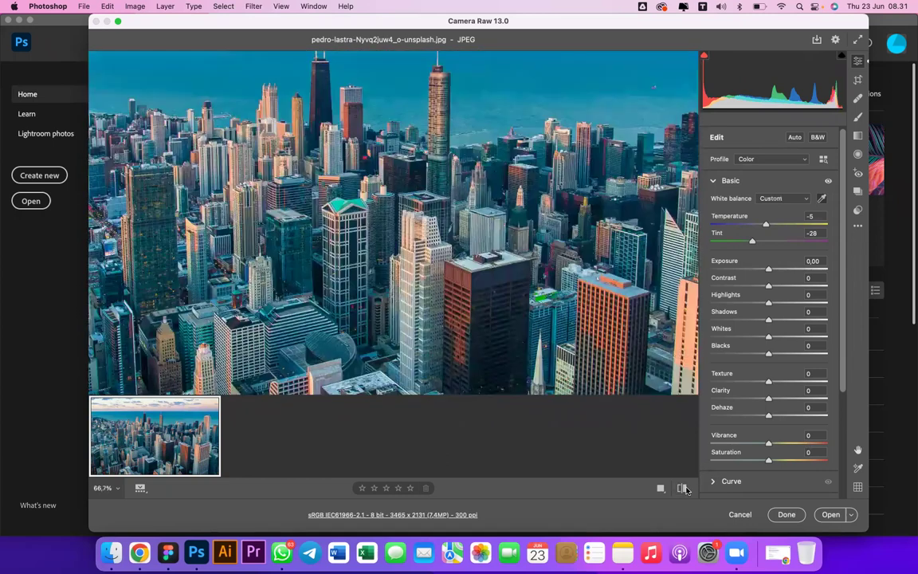
key("super+0")
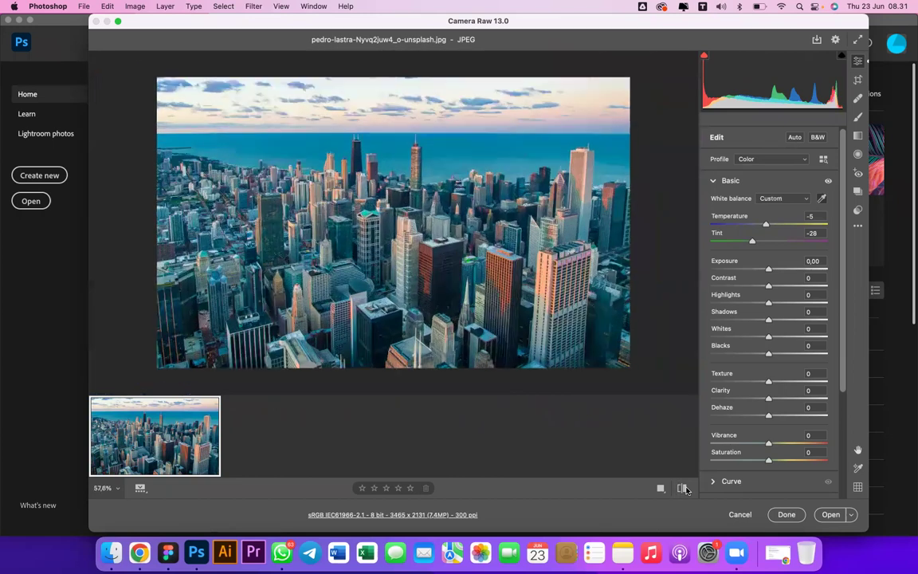
left_click(683, 488)
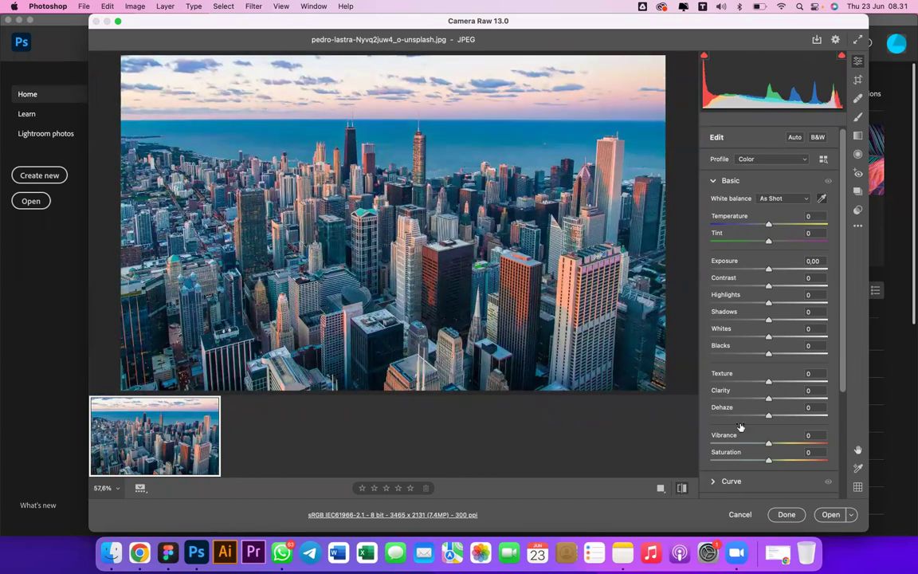
key("backslash")
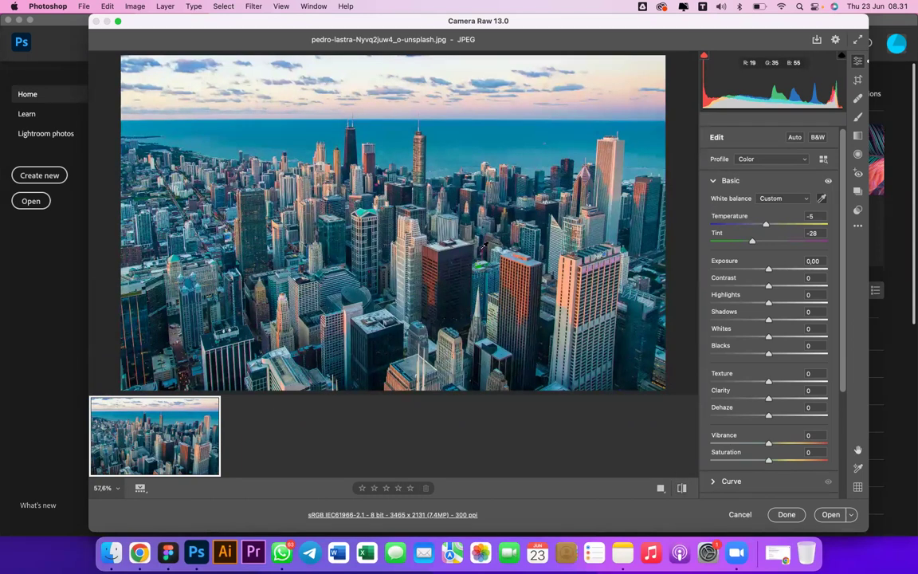
key("super+minus")
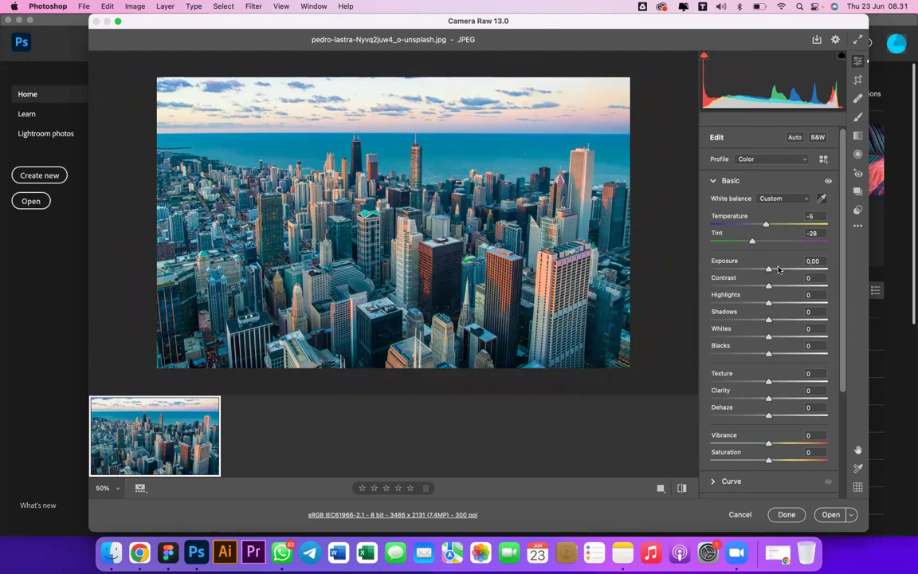
Try out Exposure from +5,00 down to an almost black image, and reset it to 0.
left_click_drag(768, 269, 801, 269)
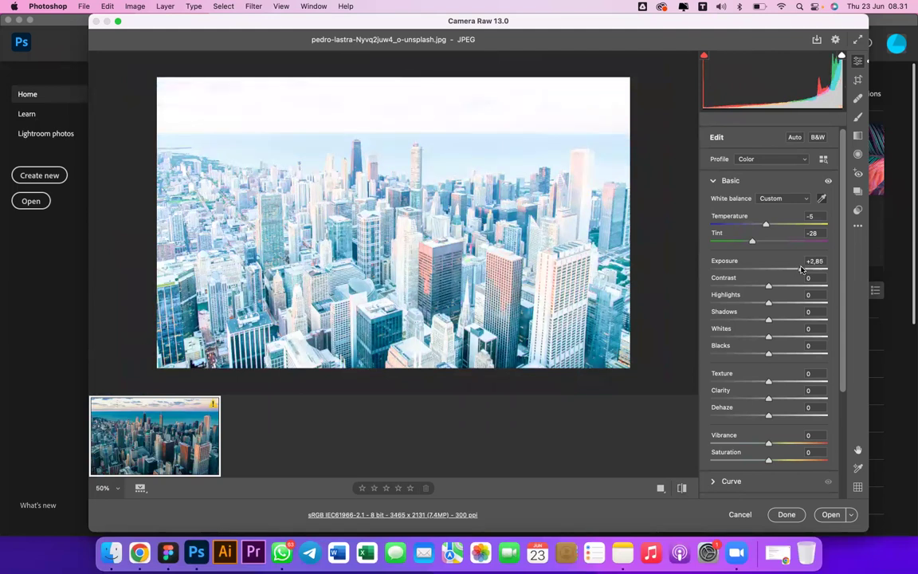
left_click_drag(801, 269, 771, 271)
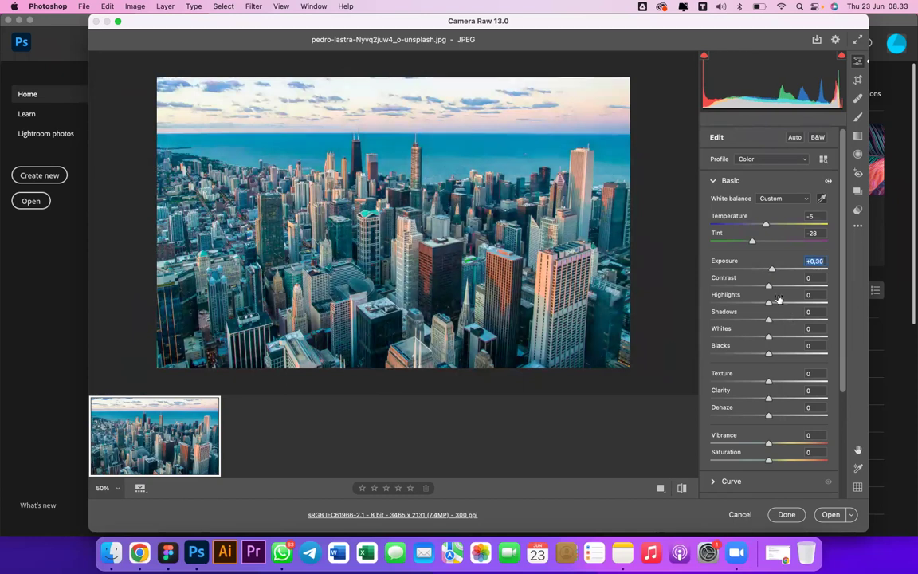
left_click_drag(771, 271, 827, 271)
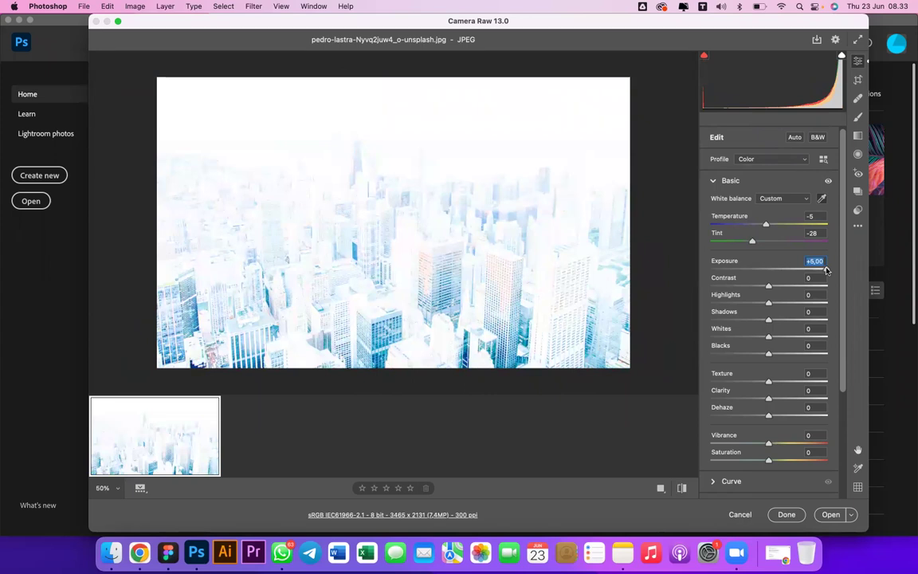
left_click_drag(826, 271, 689, 275)
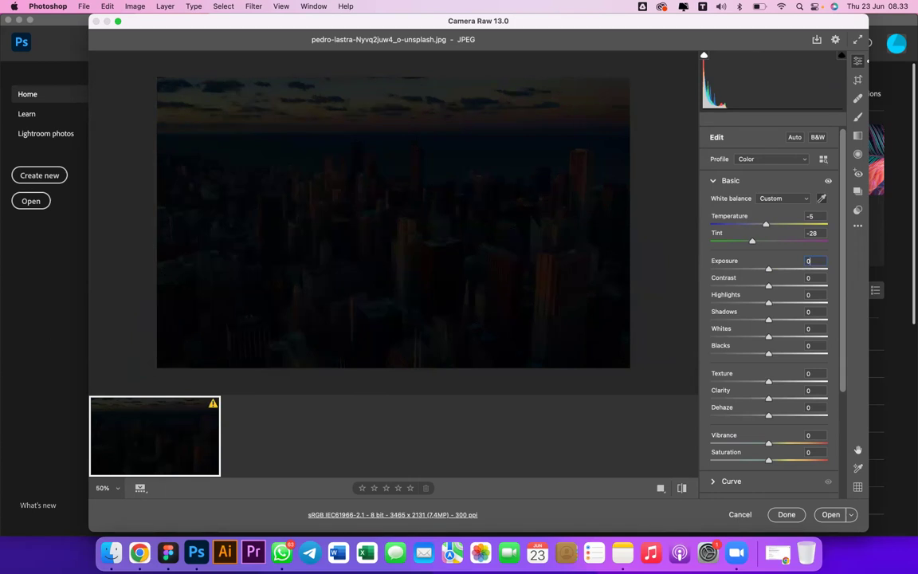
type("0")
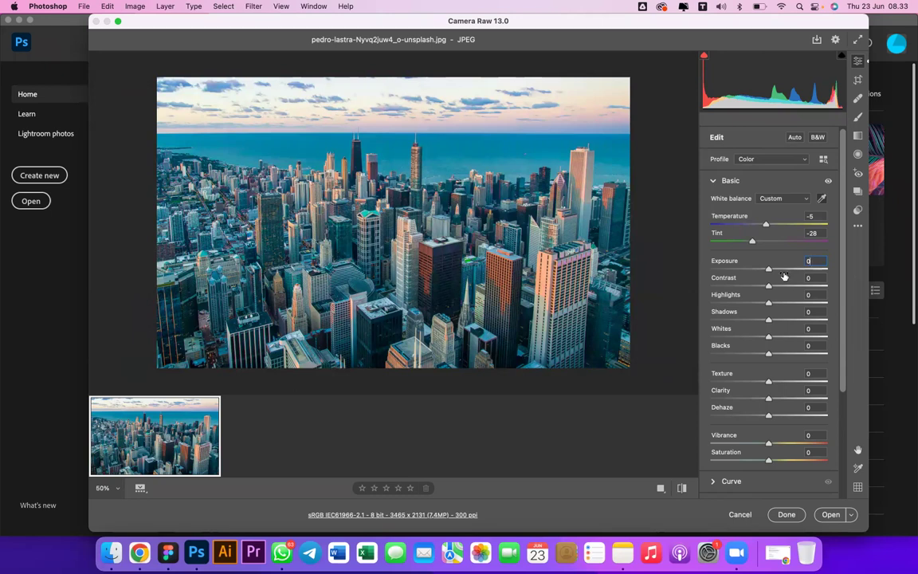
Set Exposure to +0,35, try Contrast at -100, and settle Contrast at -15.
left_click_drag(776, 276, 772, 272)
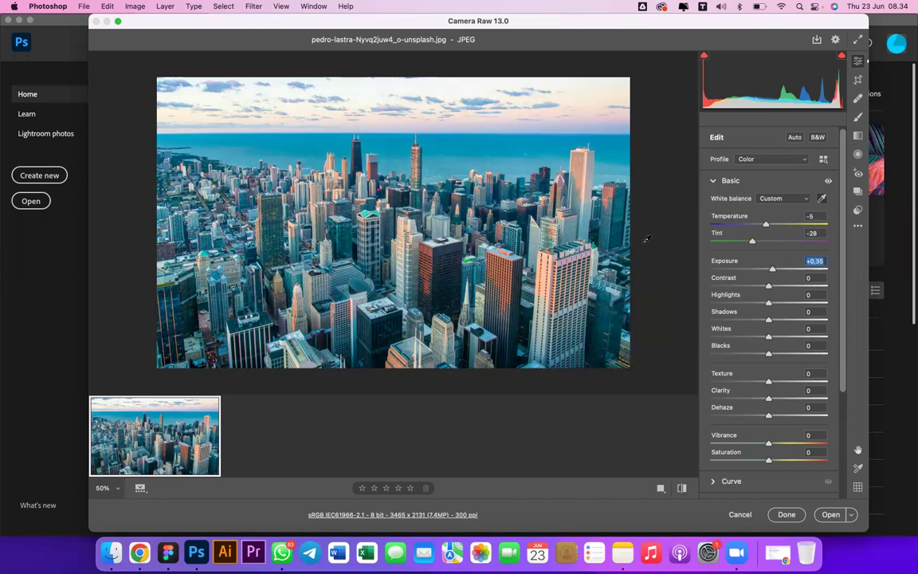
left_click_drag(765, 287, 709, 284)
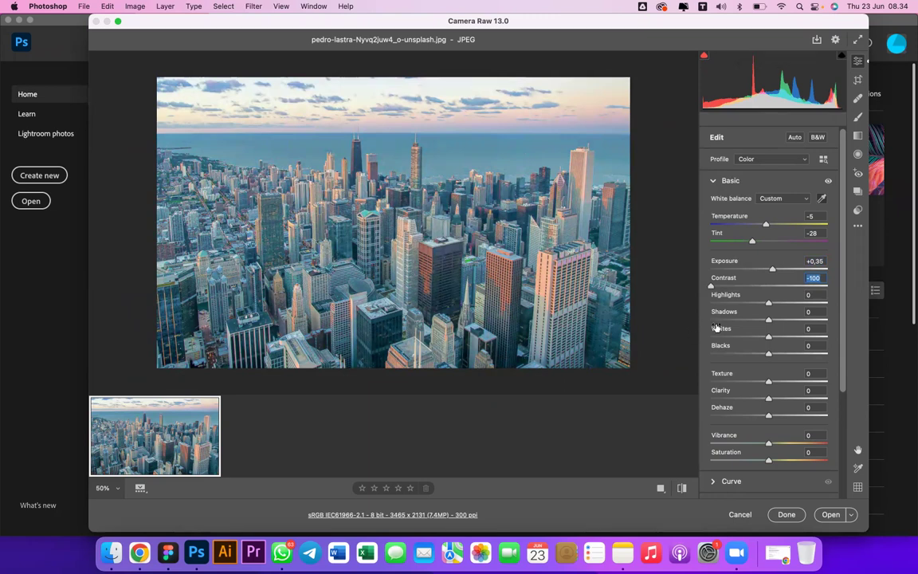
left_click_drag(715, 286, 773, 288)
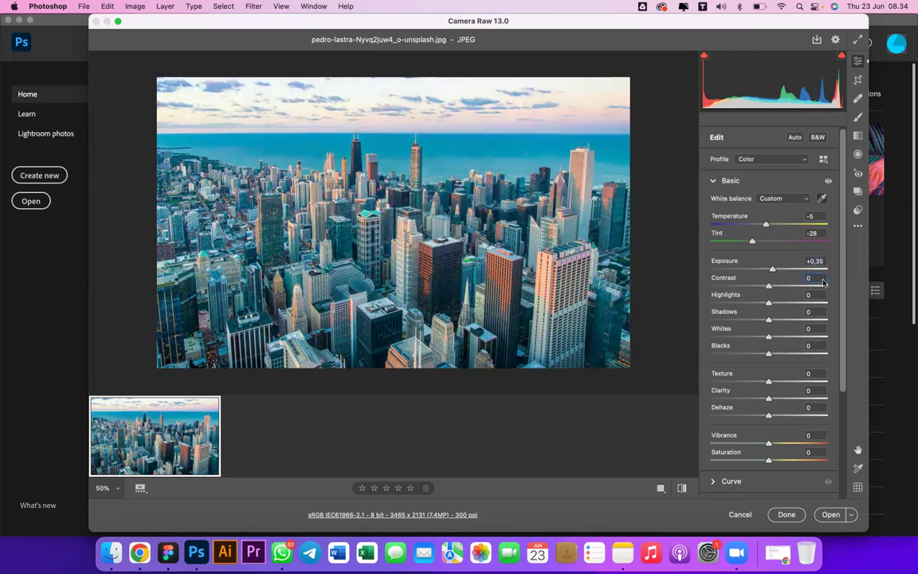
double_click(774, 287)
left_click_drag(769, 287, 758, 308)
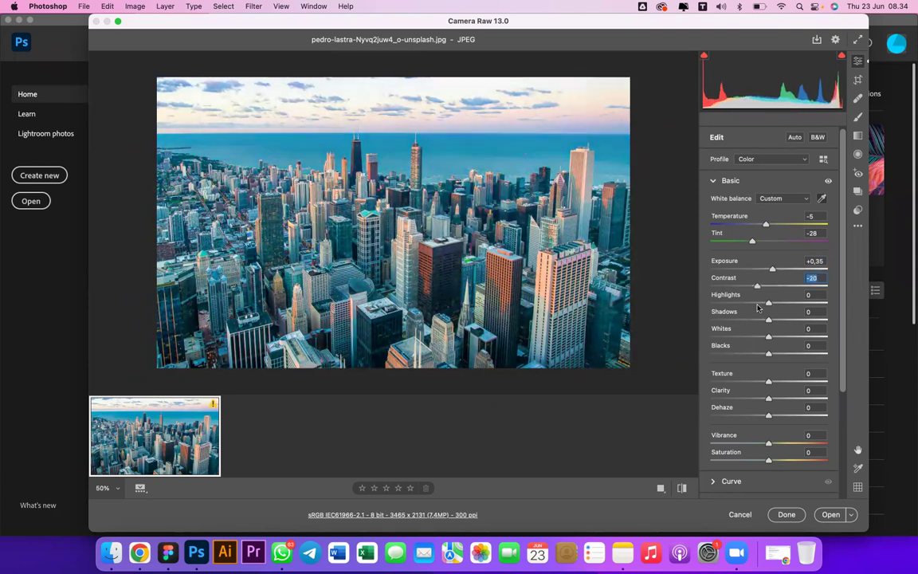
left_click_drag(758, 308, 761, 306)
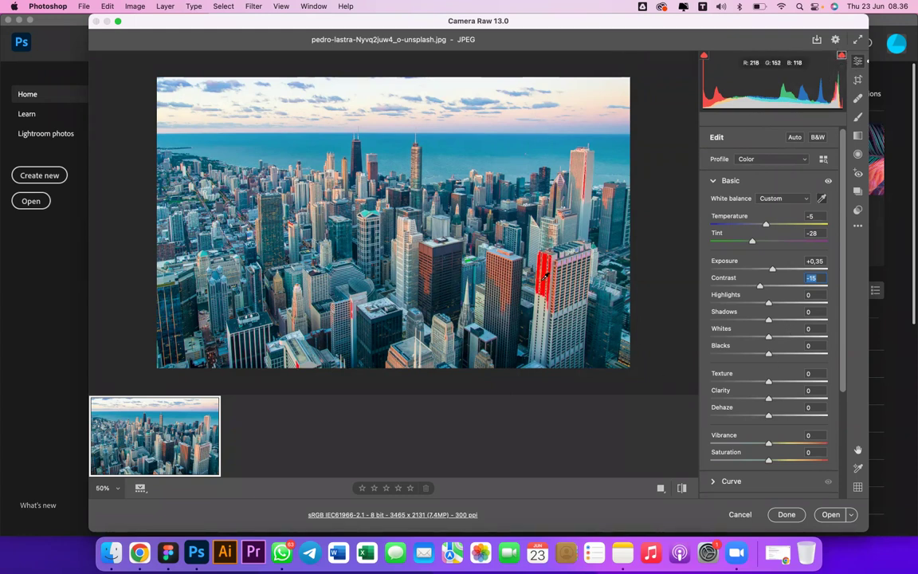
Show the highlight clipping warning on the Chase building's facade and lower Highlights to -75 to recover the clipped areas.
left_click(844, 56)
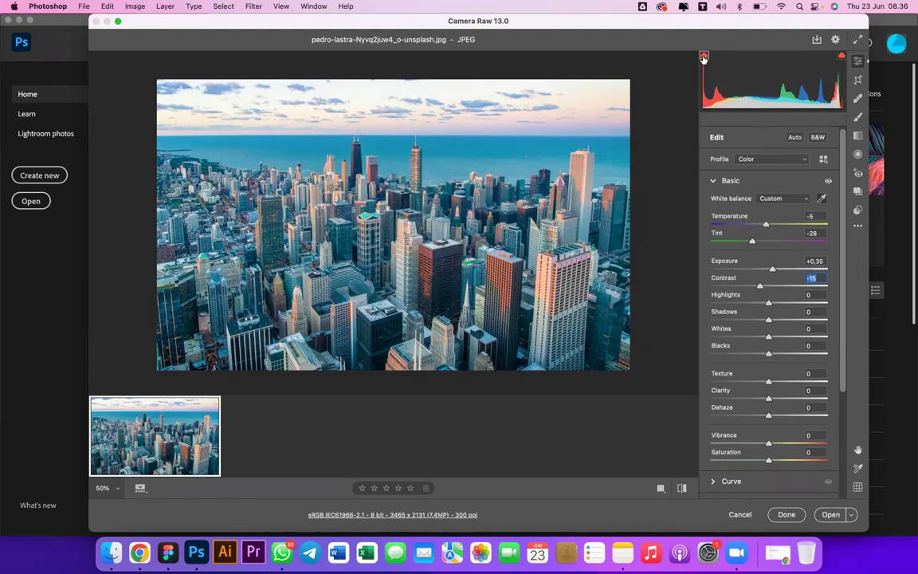
key("o")
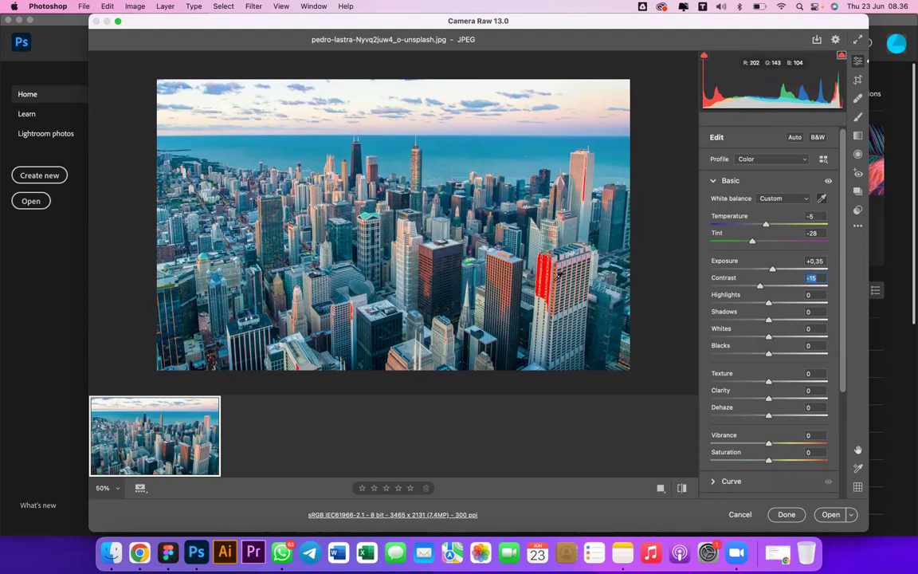
scroll(559, 276, "down", 2)
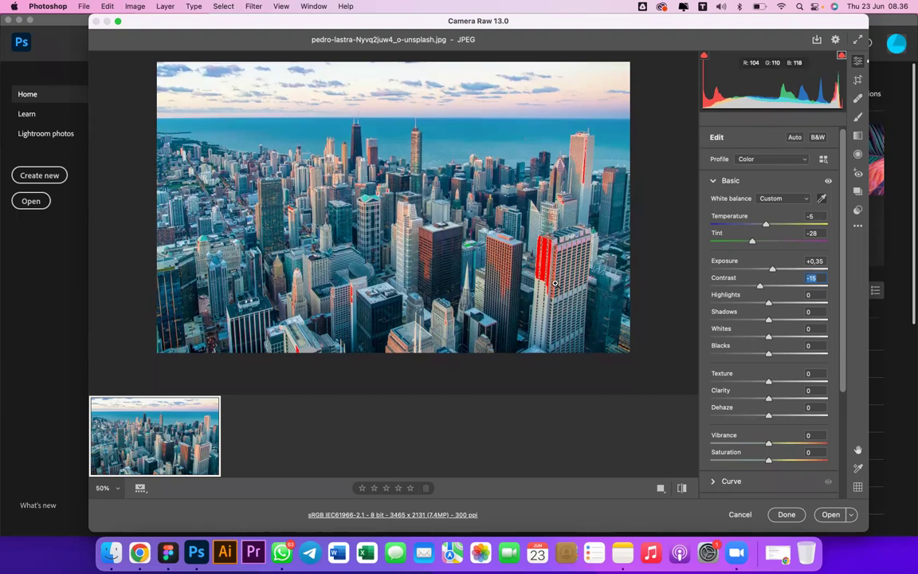
key("super+equal")
key("super+equal")
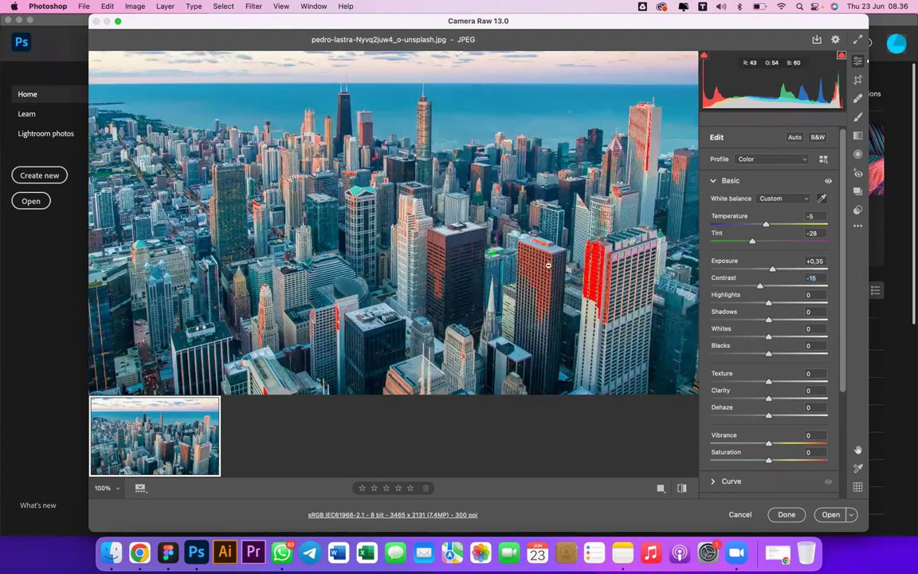
key("super+equal")
key("super+equal")
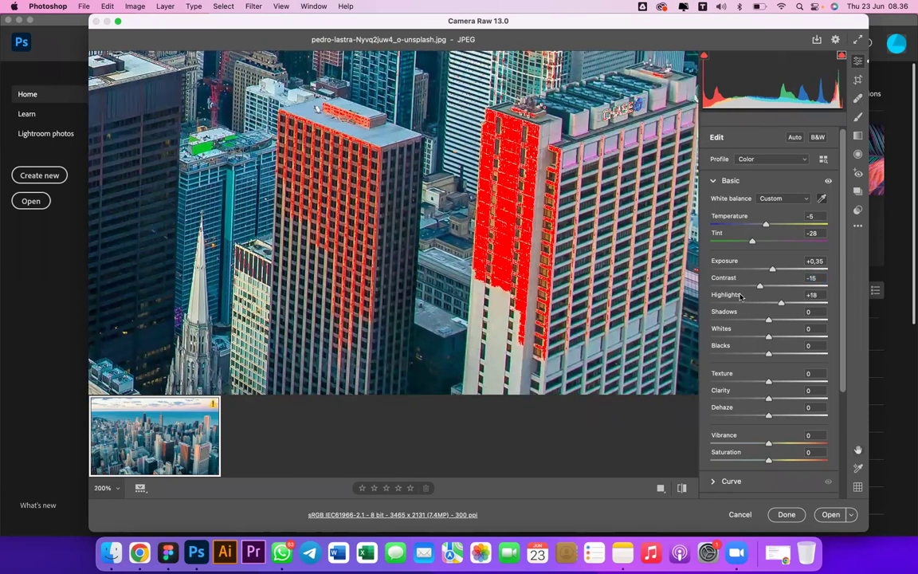
mouse_move(730, 295)
left_mouse_down()
mouse_move(739, 297)
mouse_move(726, 294)
left_mouse_up()
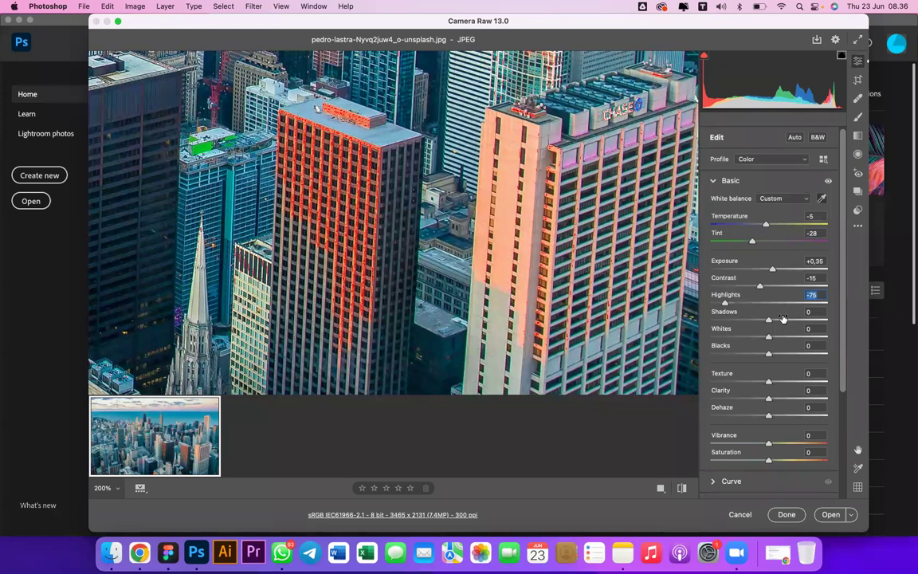
Compare the Chase building's facade before and after the tonal corrections by toggling repeatedly between default and current settings.
left_click(682, 488)
left_click(682, 488)
left_click(682, 487)
left_click(682, 488)
left_click(681, 488)
left_click(682, 488)
left_click(682, 489)
left_click(682, 489)
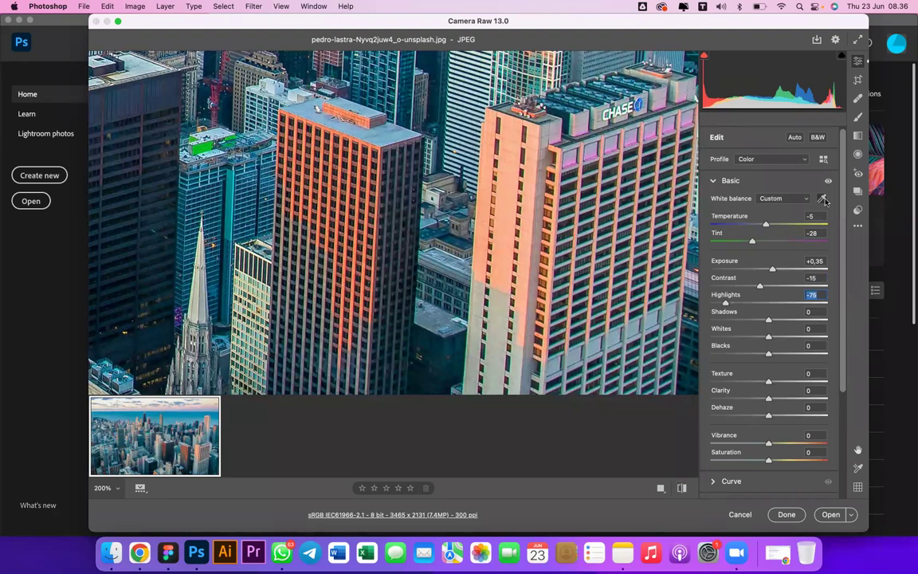
Compare the fitted city photo before and after in side-by-side, split and stacked layouts, toggling between default and current settings.
left_click(659, 488)
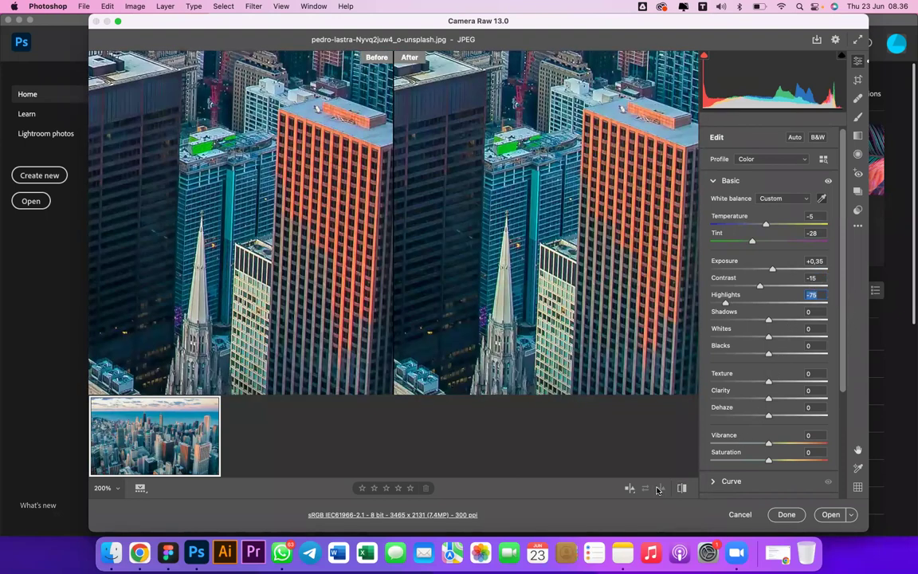
left_click(629, 489)
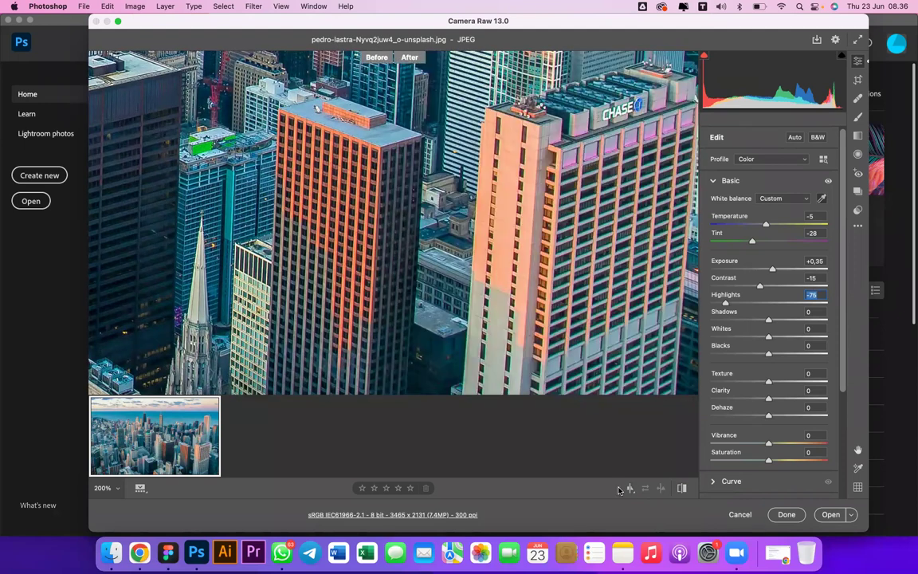
key("super+minus")
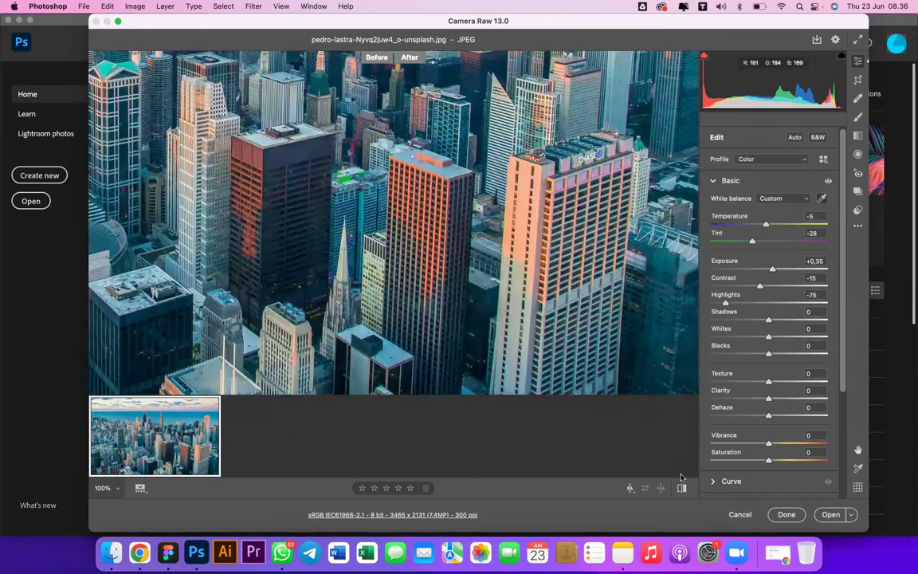
key("super+0")
left_click(681, 488)
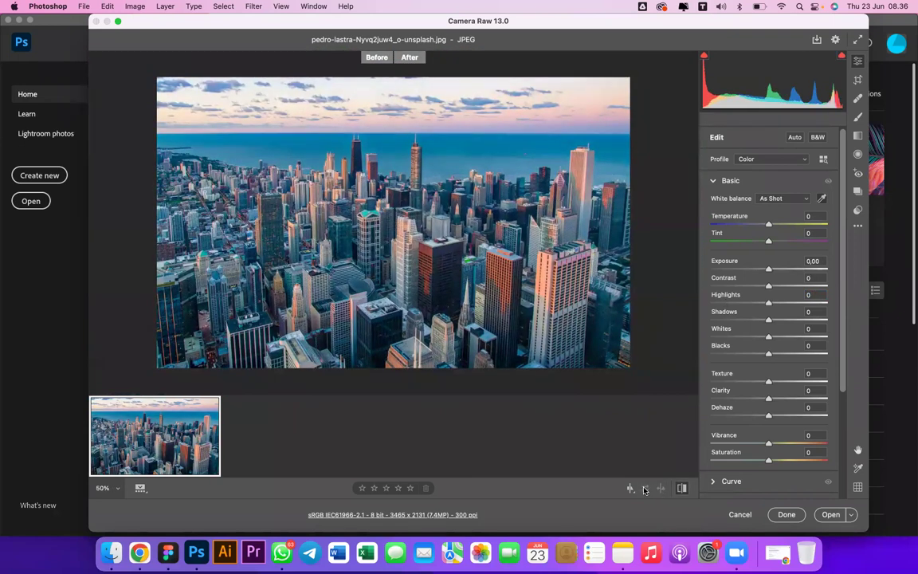
left_click(630, 488)
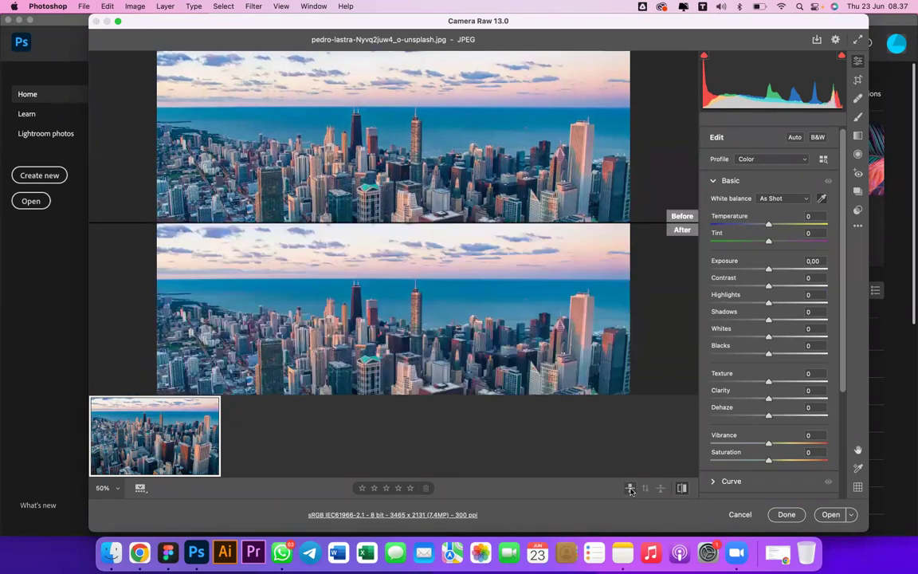
left_click(630, 489)
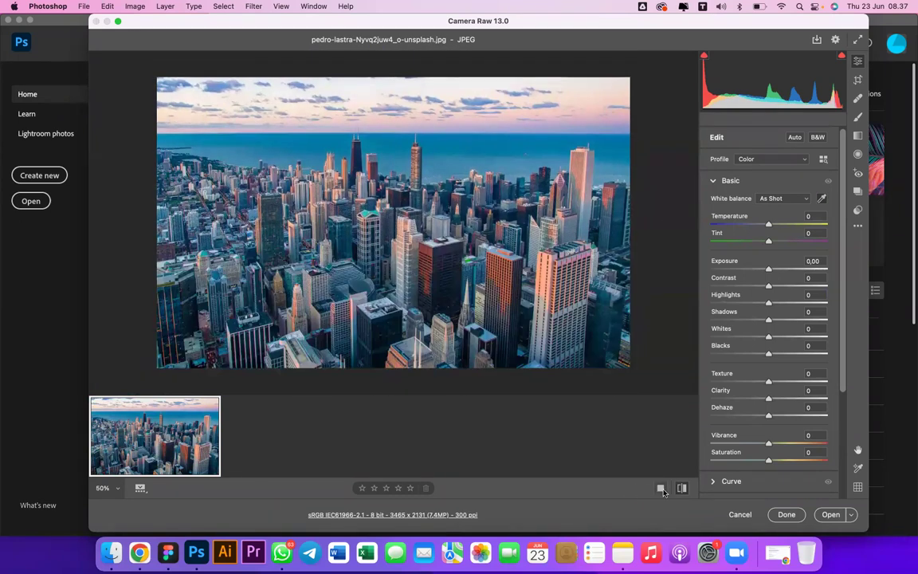
left_click(662, 489)
left_click(630, 488)
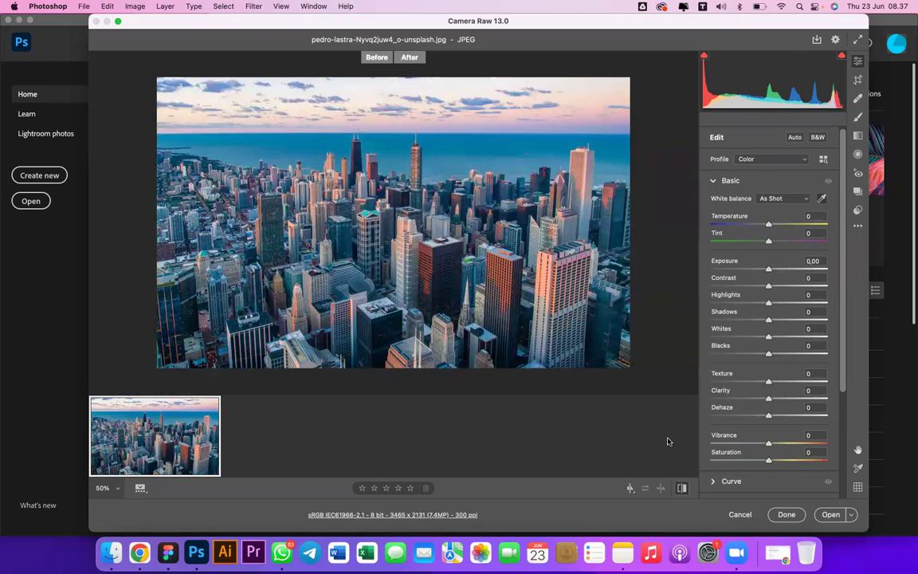
left_click(682, 487)
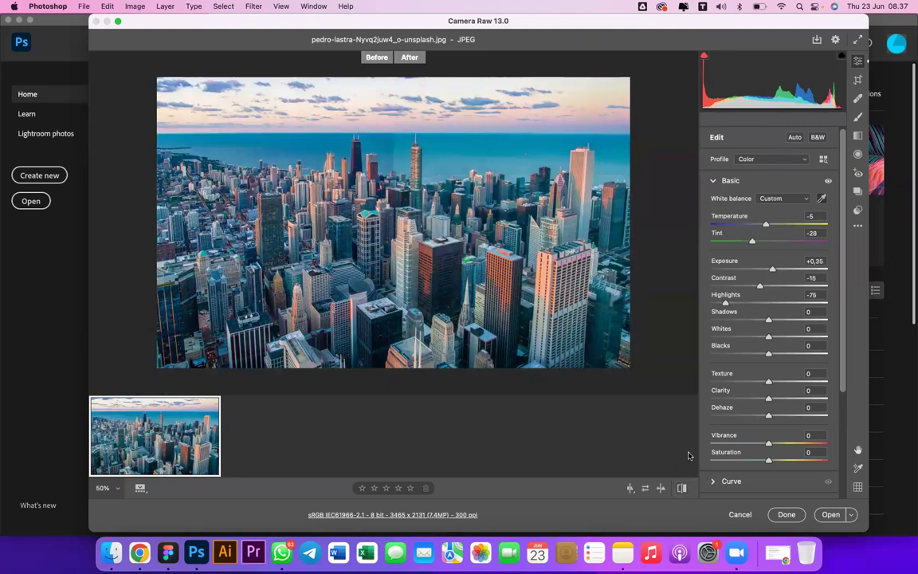
Try Highlights at +10 and Shadows at +75 on the whole city photo.
key("super+minus")
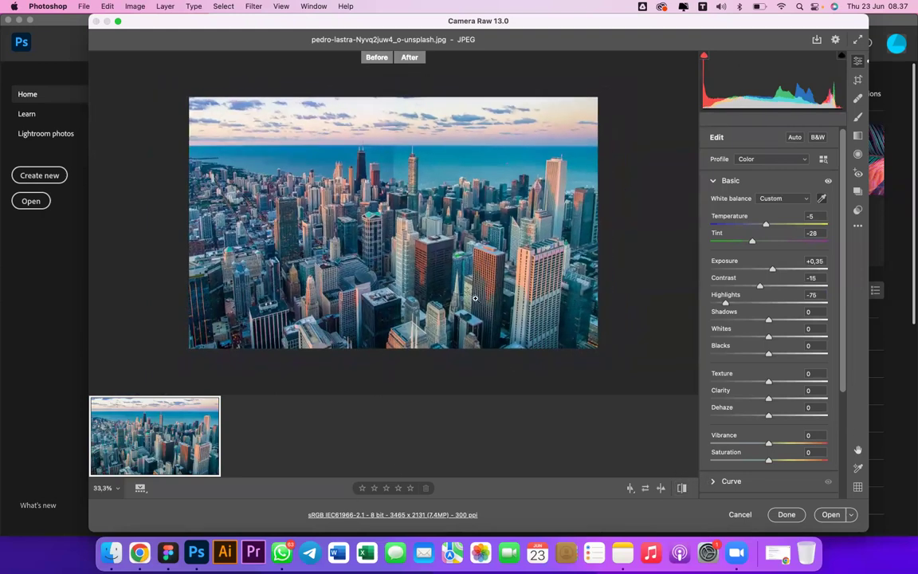
key("super+minus")
key("super+plus")
key("super+plus")
key("super+plus")
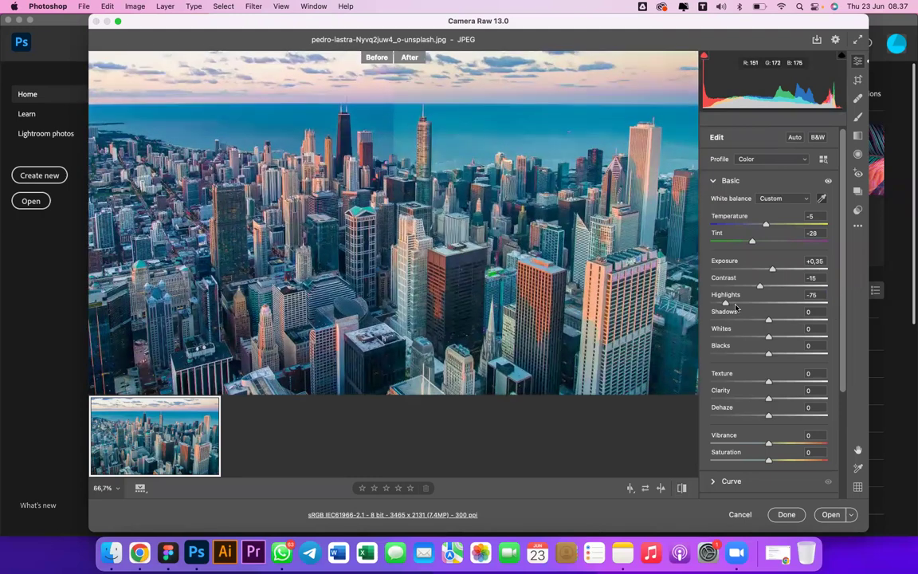
scroll(733, 307, "down", 2)
left_click_drag(727, 303, 858, 278)
left_click_drag(757, 301, 775, 308)
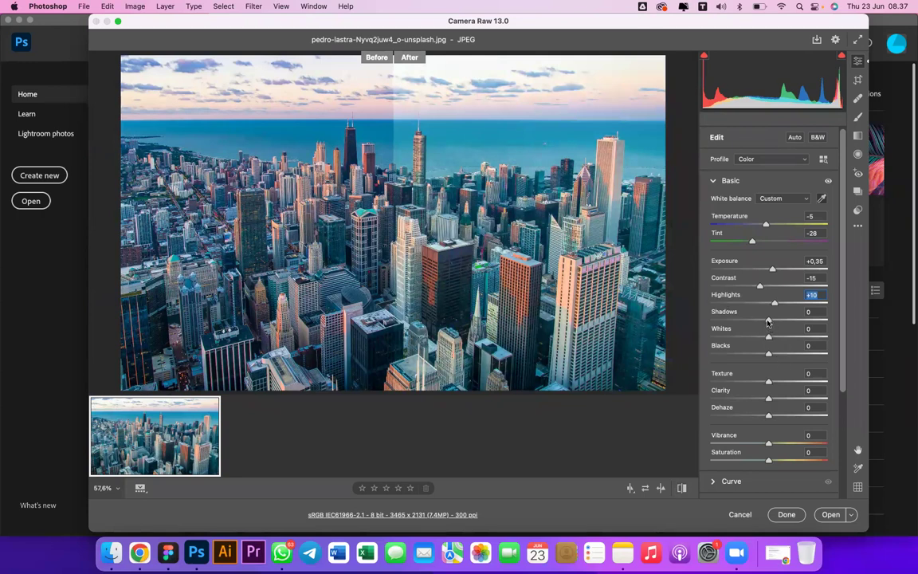
left_click_drag(769, 321, 811, 326)
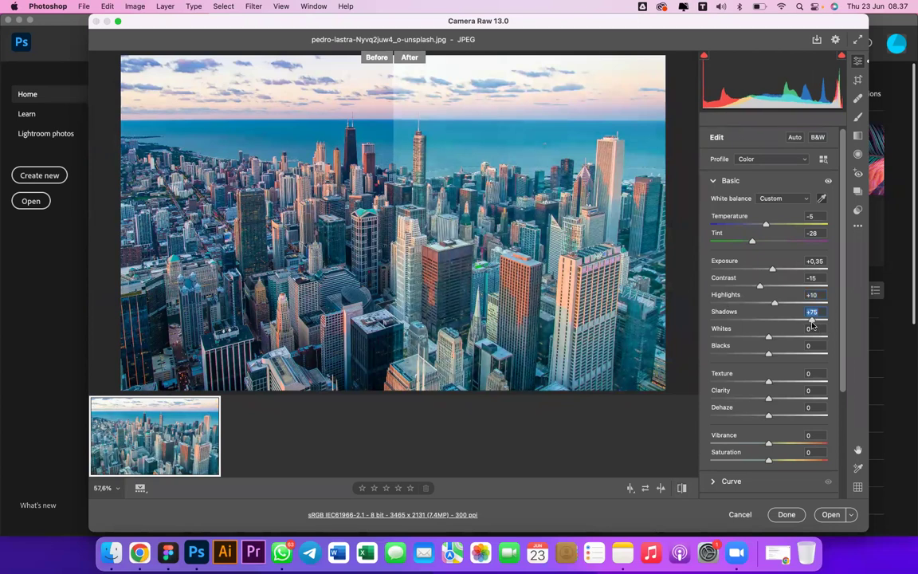
Inspect the lifted shadows on the towers up close and compare before and after in split, stacked, single and side-by-side layouts.
left_click(375, 346)
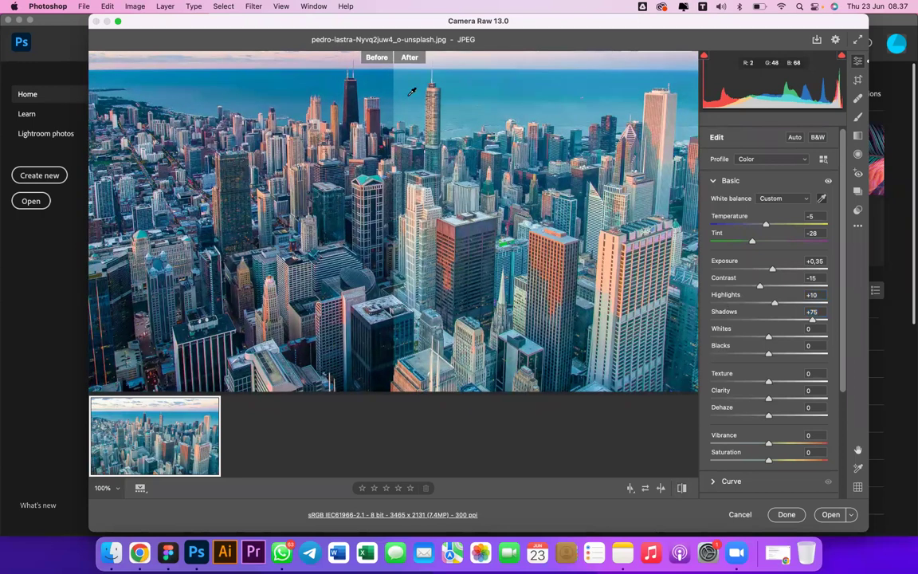
left_click(410, 231)
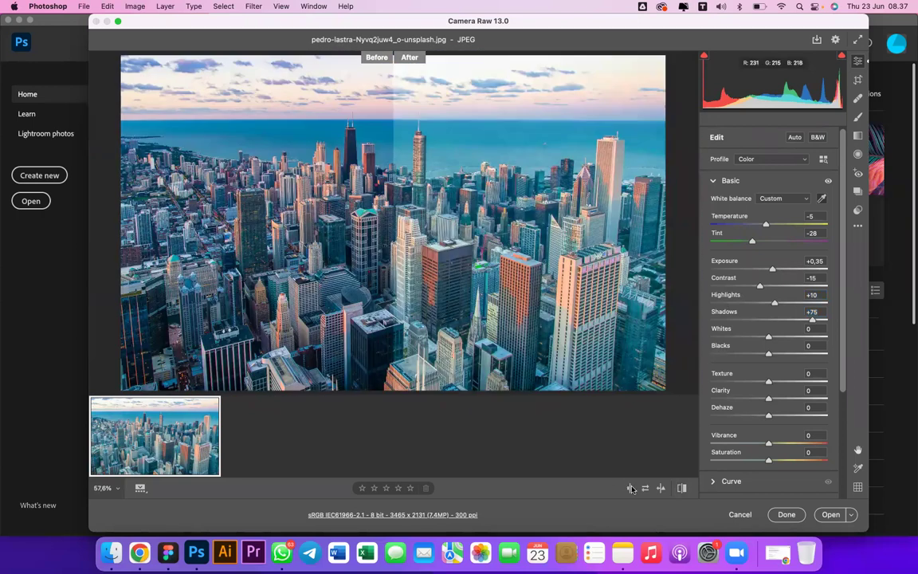
left_click(632, 488)
left_click(632, 488)
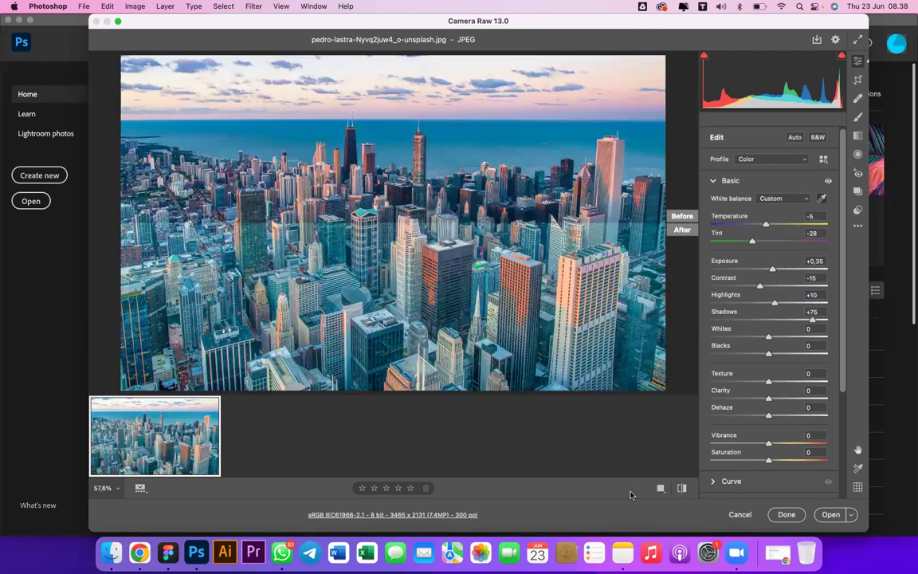
left_click(631, 490)
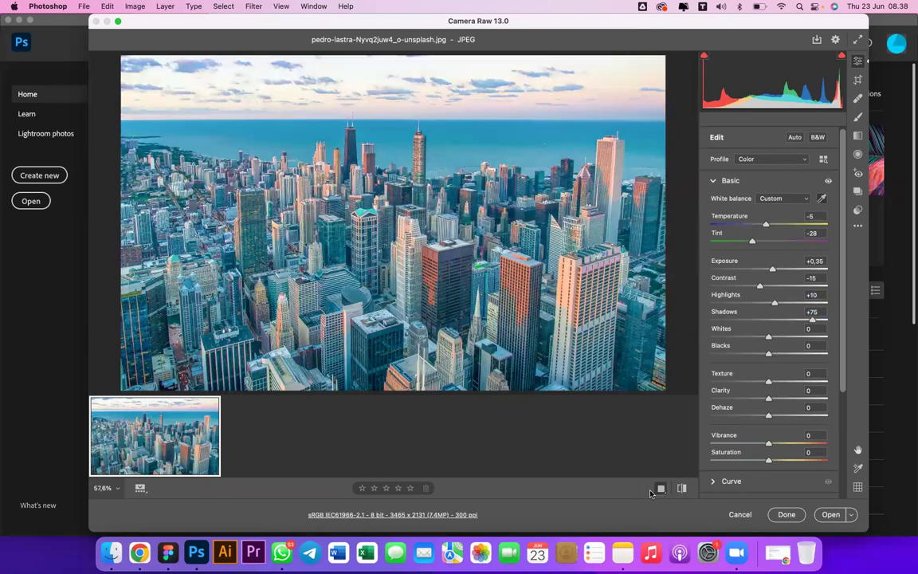
left_click(660, 488)
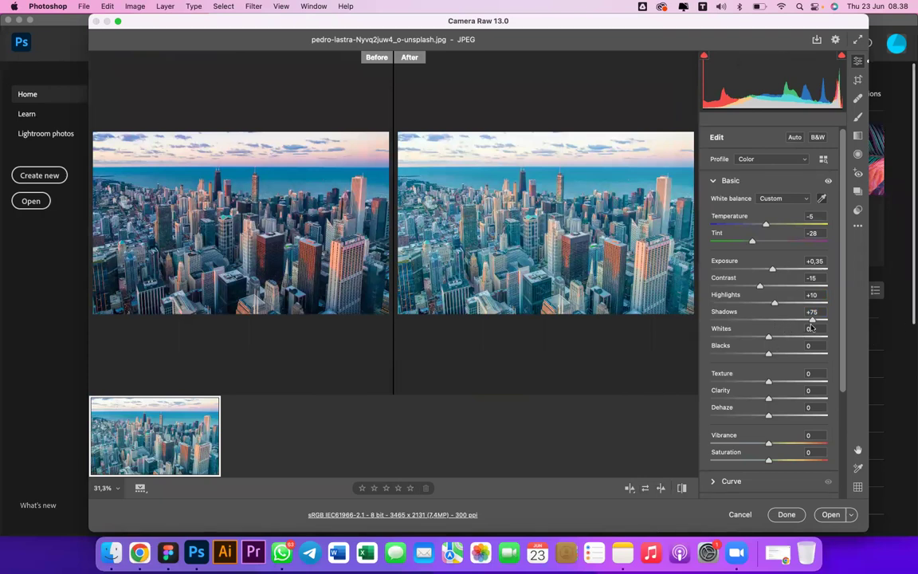
Try Shadows at -30, then set Highlights to -26 and darken Shadows to -100.
left_click_drag(813, 325, 750, 338)
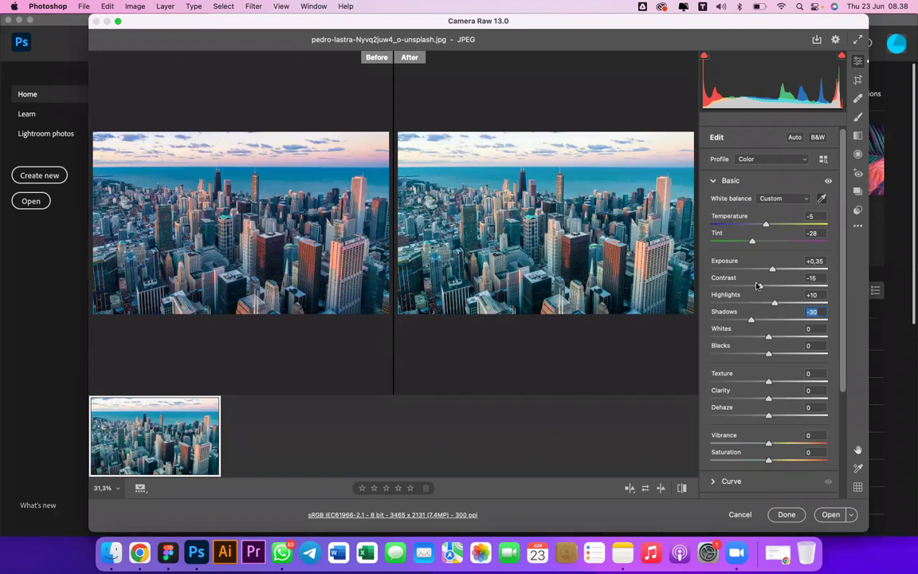
left_click(630, 488)
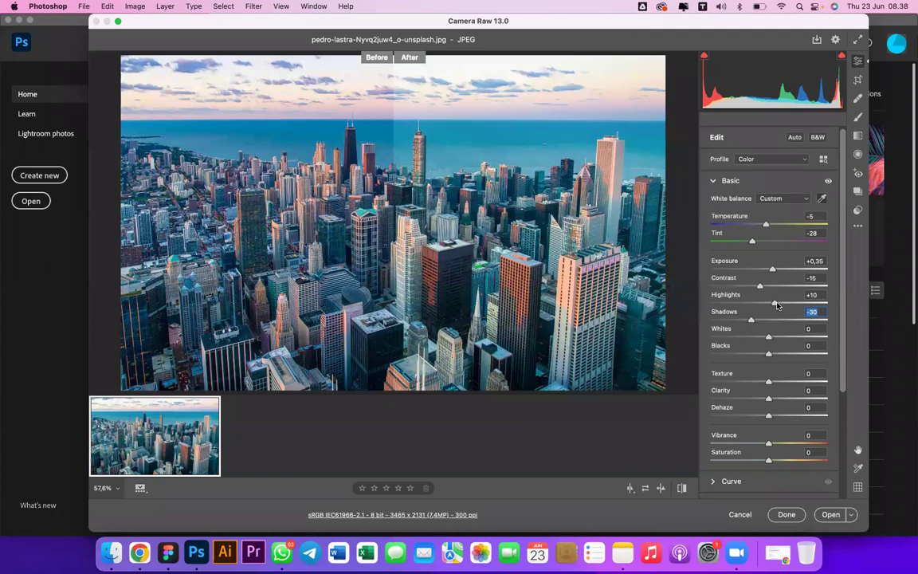
left_click_drag(774, 303, 705, 328)
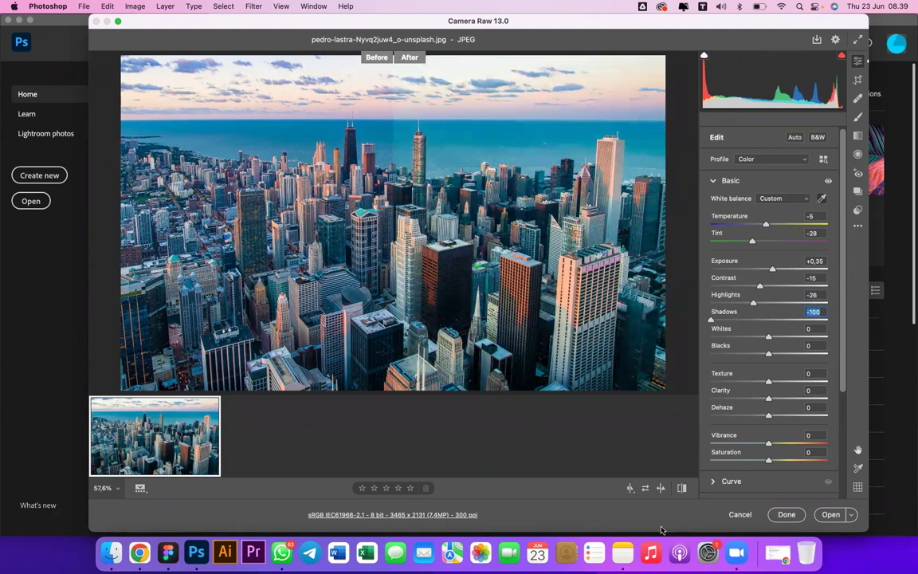
Store the current settings as the Before state and compare them with the default settings in split and side-by-side layouts.
left_click(660, 489)
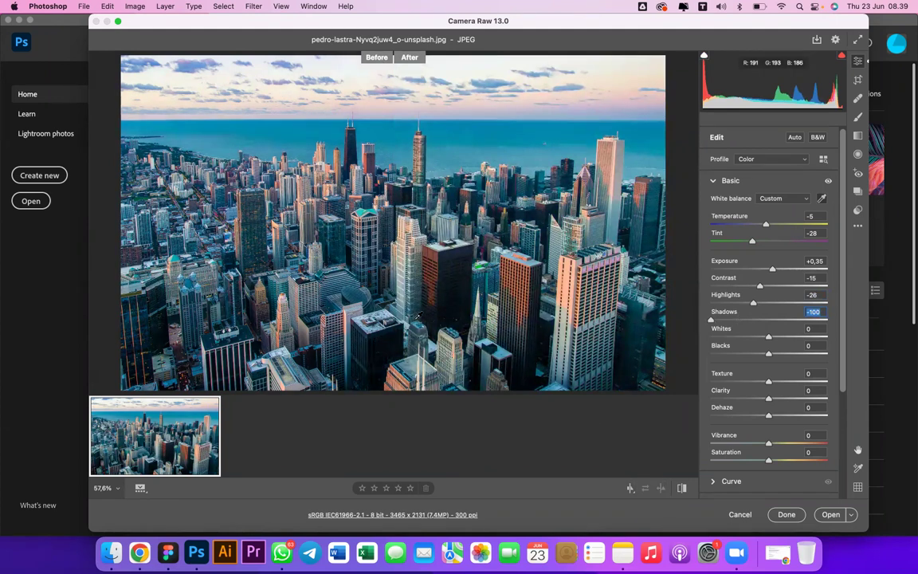
left_click(682, 489)
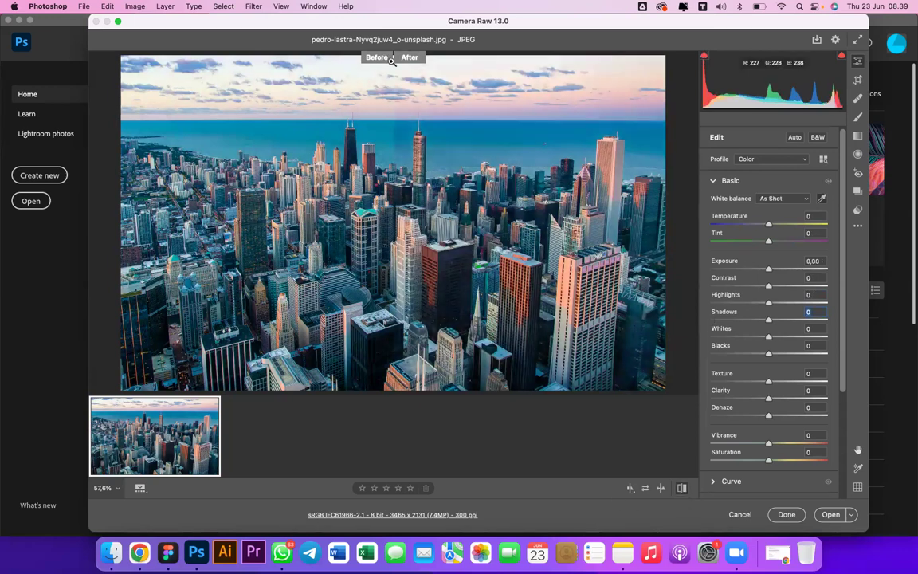
left_click(633, 495)
left_click(659, 491)
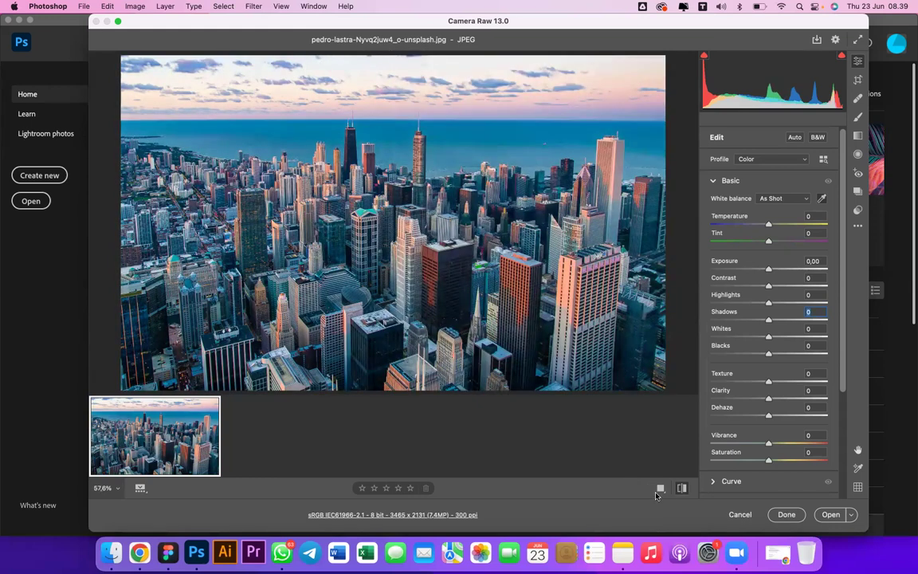
left_click(662, 492)
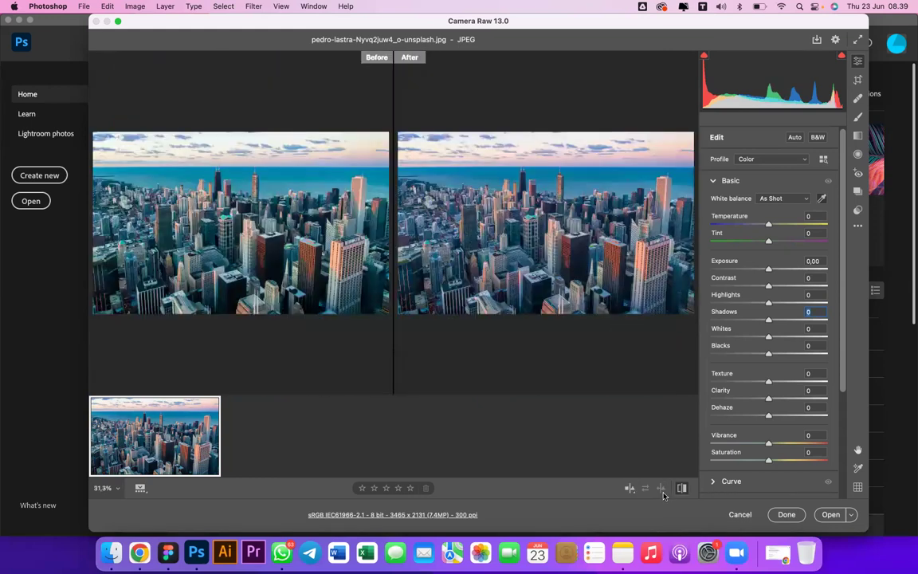
left_click(679, 492)
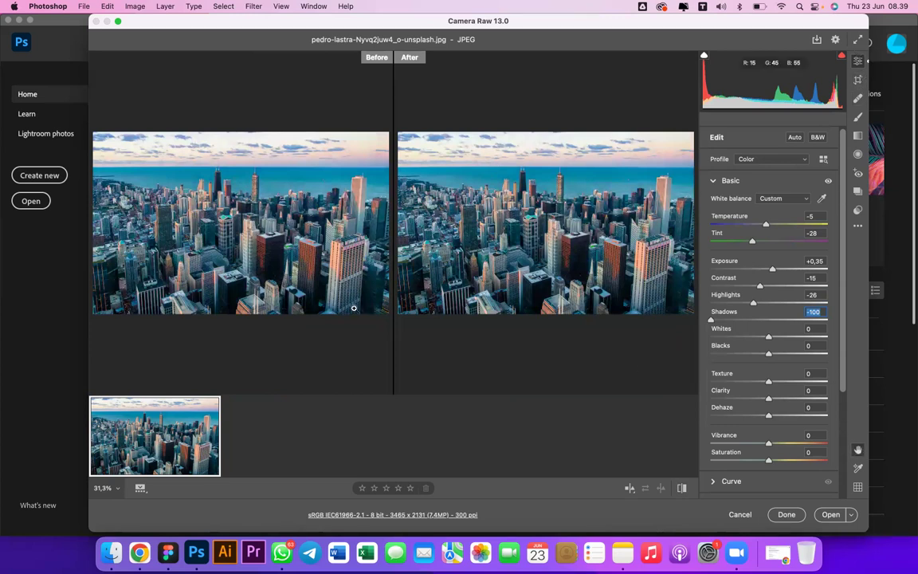
Review the corrected photo in stacked, single and split layouts, toggling between default and current settings.
mouse_move(392, 333)
left_mouse_down()
mouse_move(441, 333)
mouse_move(394, 330)
left_mouse_up()
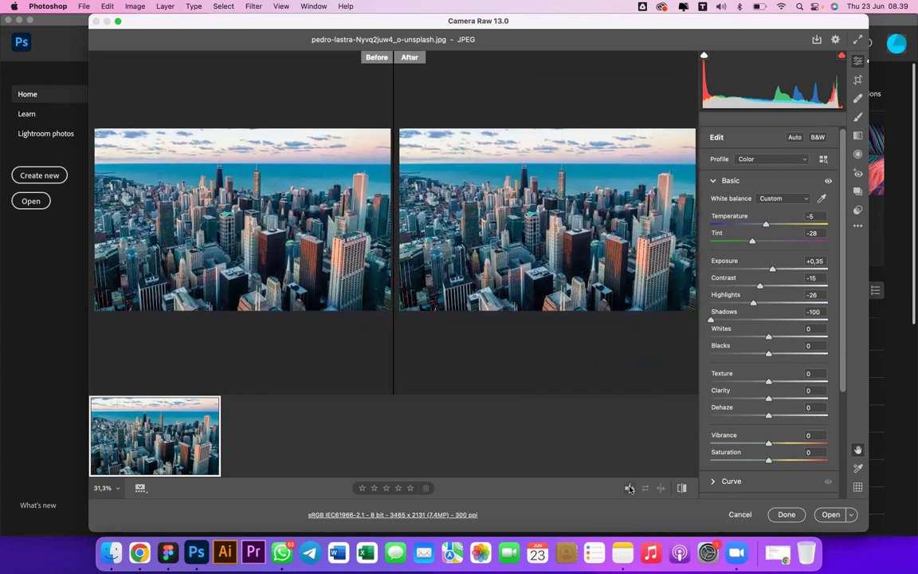
left_click(628, 489)
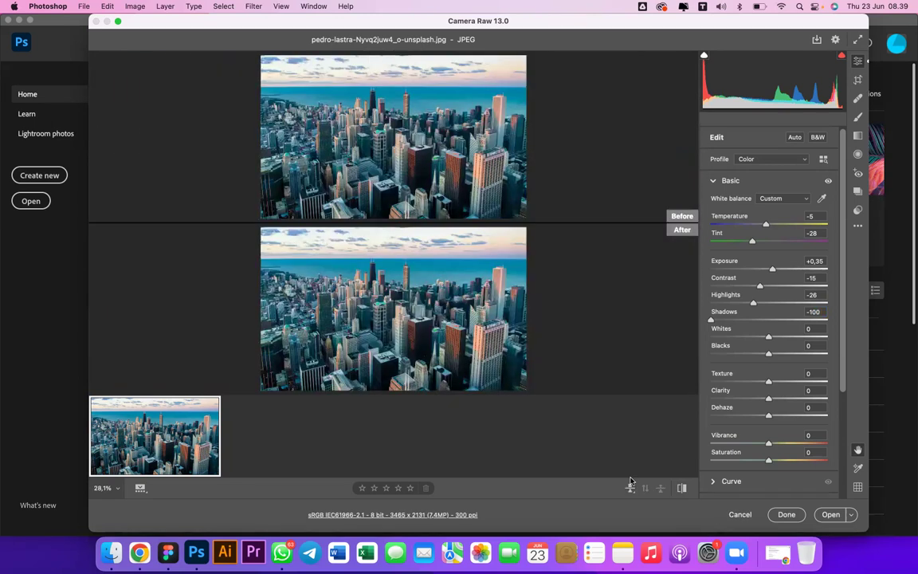
left_click(629, 489)
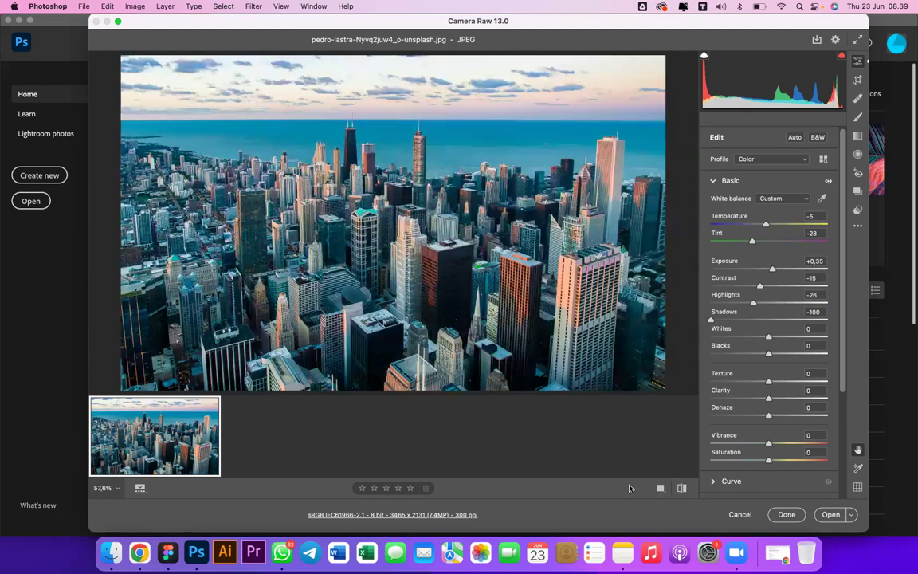
left_click(680, 490)
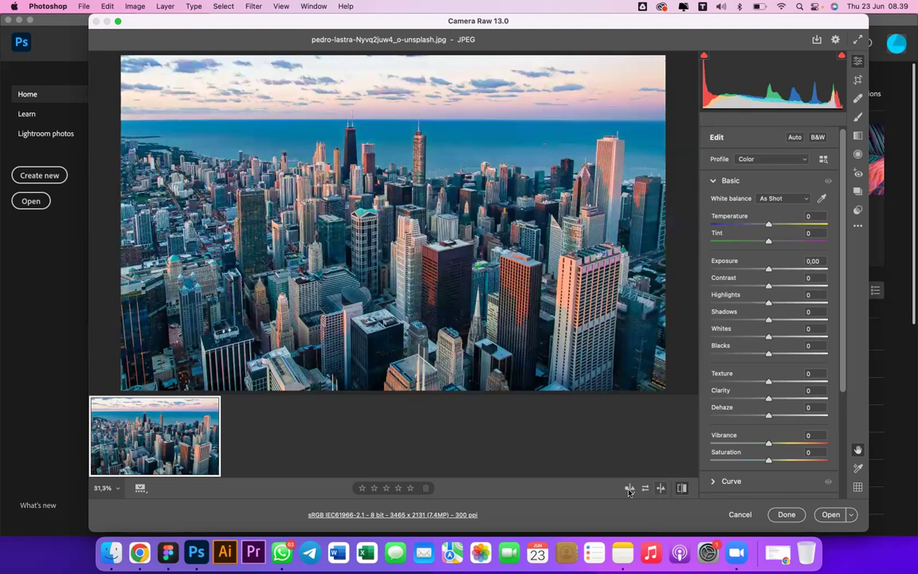
left_click(629, 488)
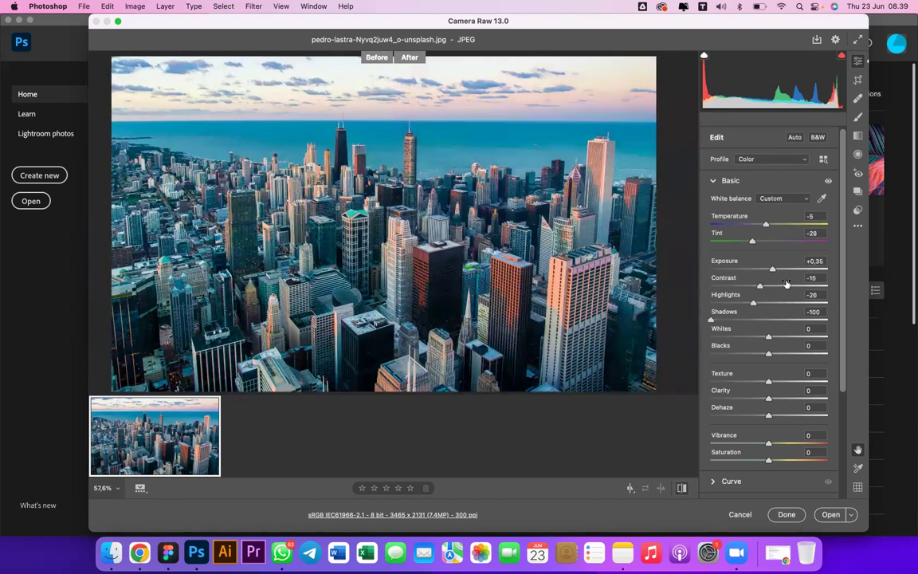
Set Shadows to -64 and try raising Whites to +55 and +100.
left_click_drag(714, 321, 732, 319)
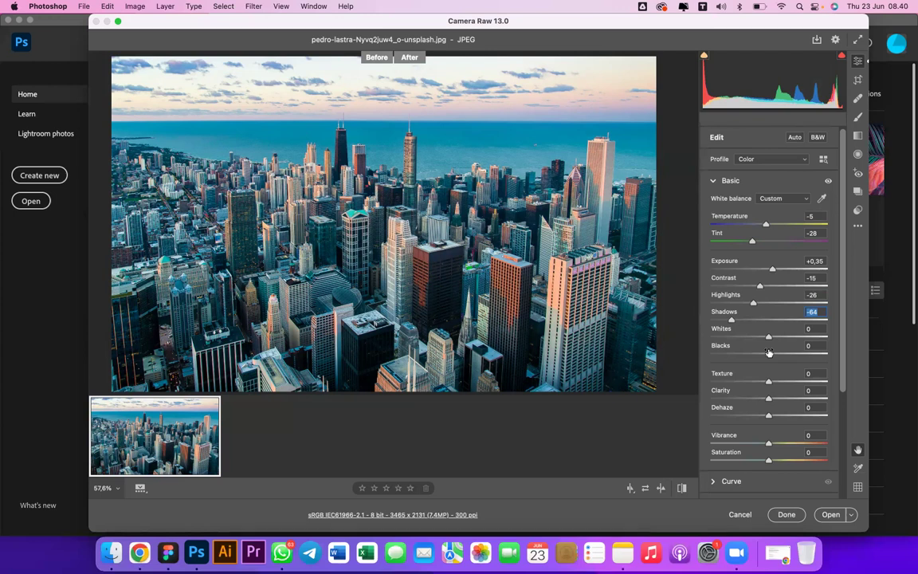
left_click_drag(771, 341, 804, 357)
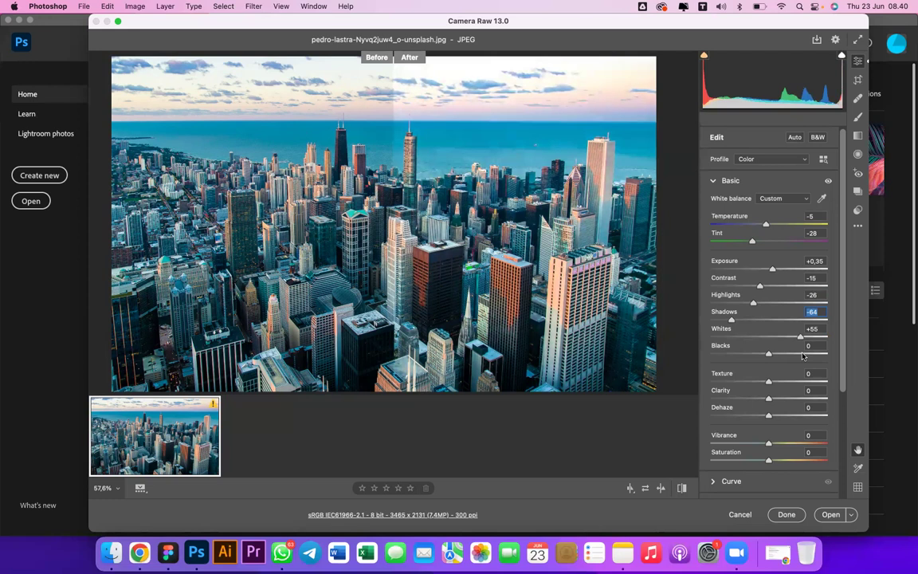
left_click_drag(803, 356, 840, 355)
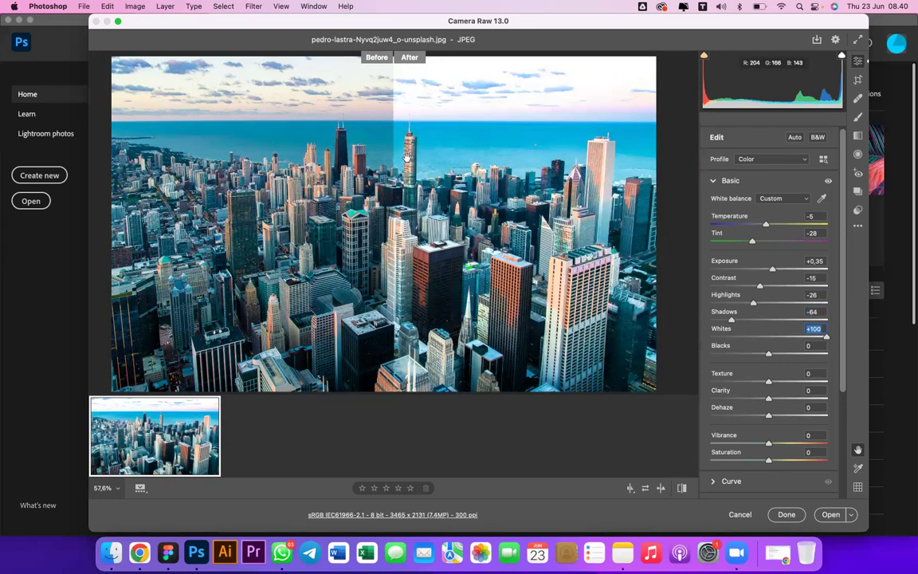
Test Whites across low and high values and settle it at +25.
left_click(749, 337)
key("shift+Down")
key("shift+Down")
key("shift+Down")
left_click_drag(741, 337, 821, 348)
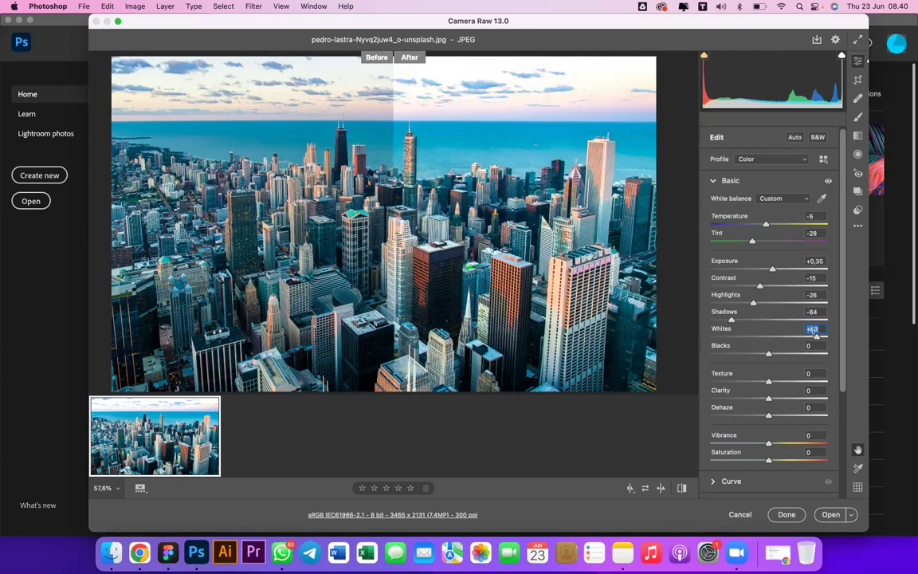
left_click_drag(818, 341, 784, 345)
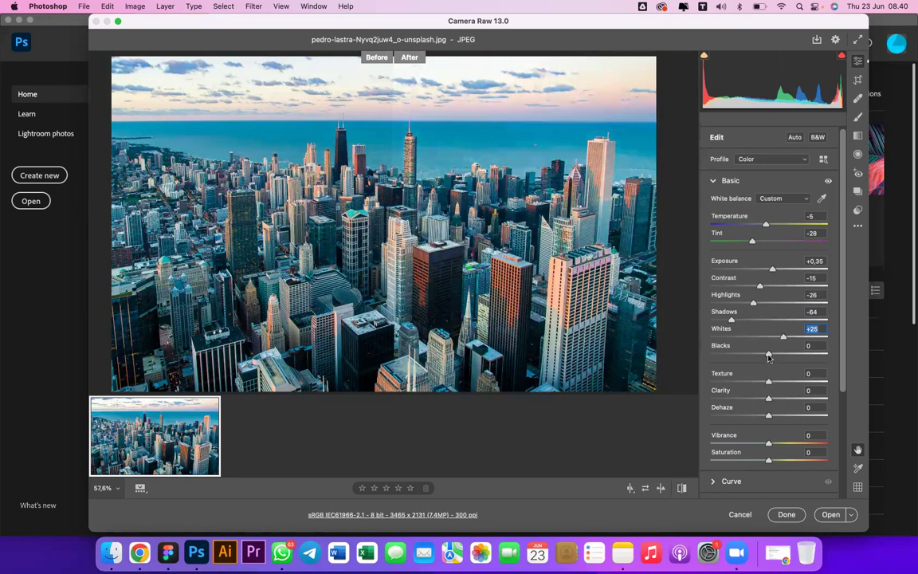
Try raising Blacks to +94 and Shadows to +9, and undo the Shadows change.
left_click_drag(770, 357, 823, 360)
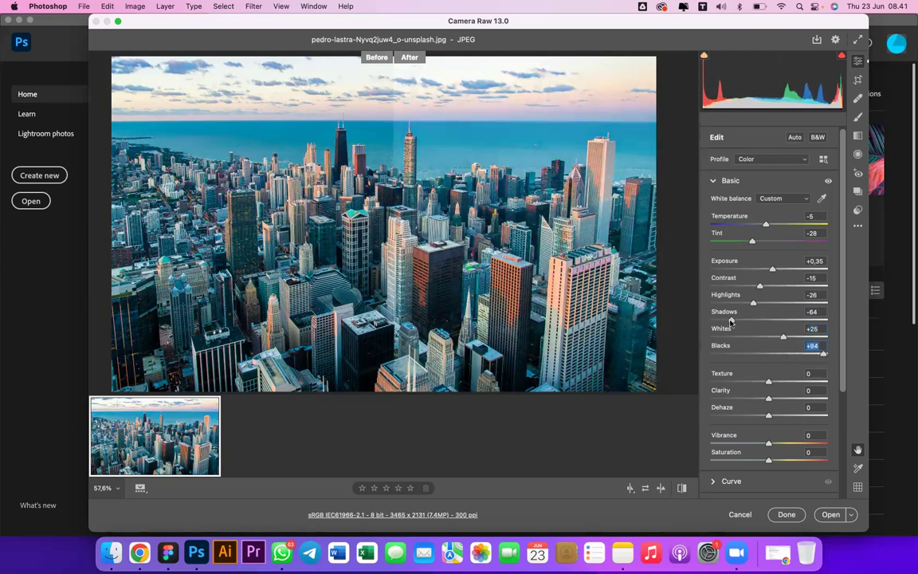
left_click_drag(731, 321, 772, 333)
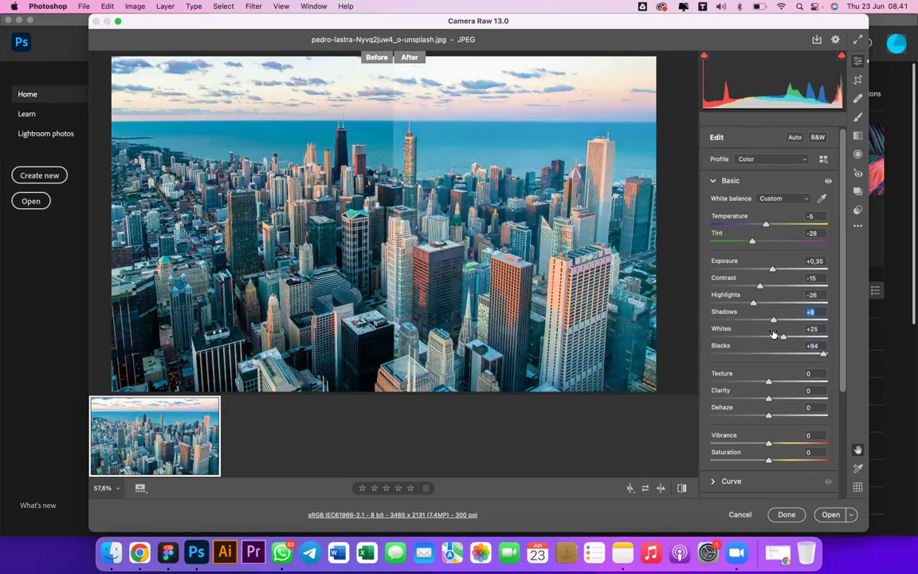
key("super+z")
Test Blacks at +11 and Whites at +42, and settle Whites at +35 and Blacks at -14.
left_click_drag(825, 358, 776, 374)
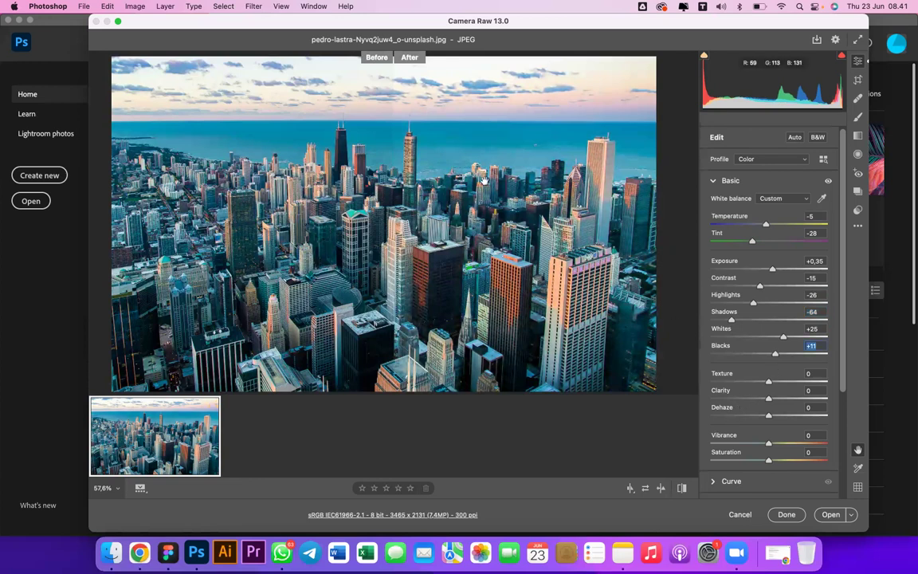
mouse_move(782, 337)
left_mouse_down()
mouse_move(759, 336)
mouse_move(791, 341)
left_mouse_up()
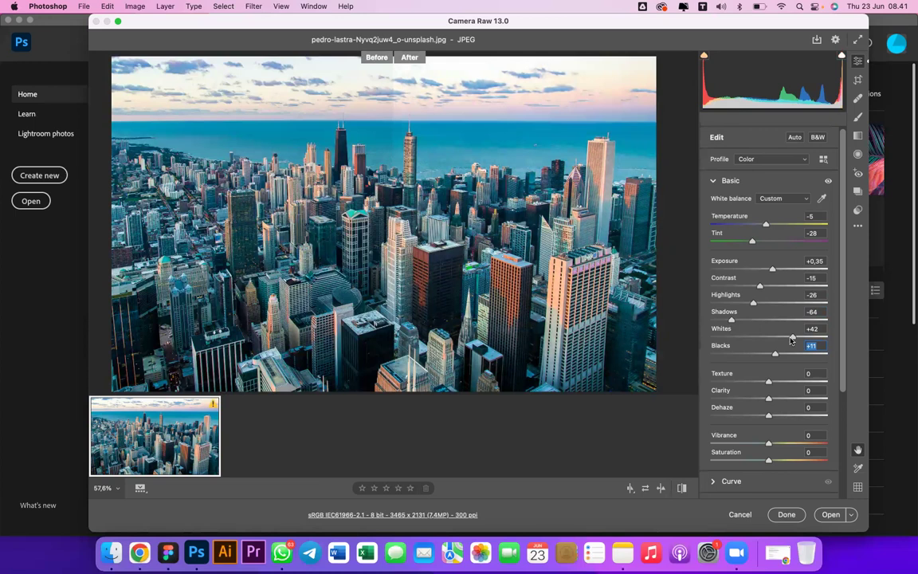
left_click_drag(791, 340, 761, 351)
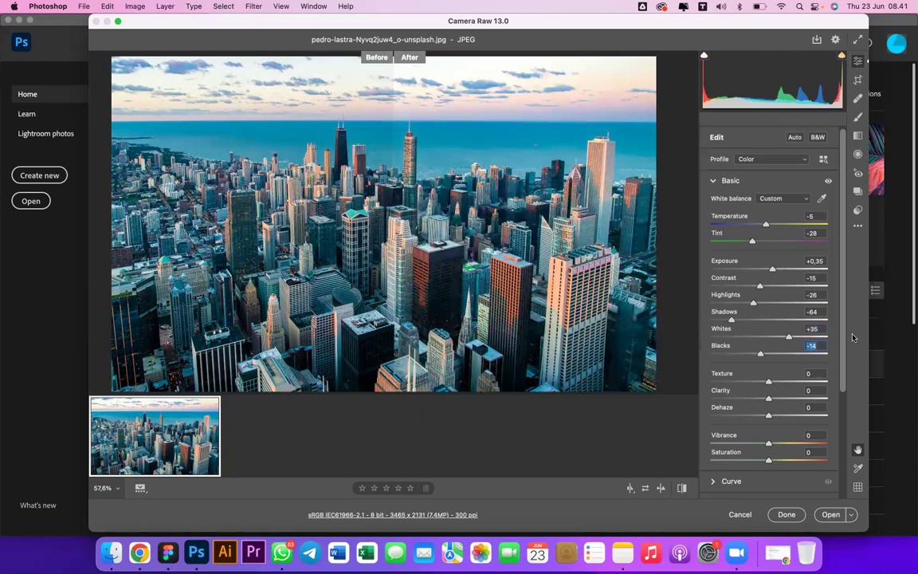
Try lowering the photo's Texture to -100.
left_click_drag(841, 226, 847, 347)
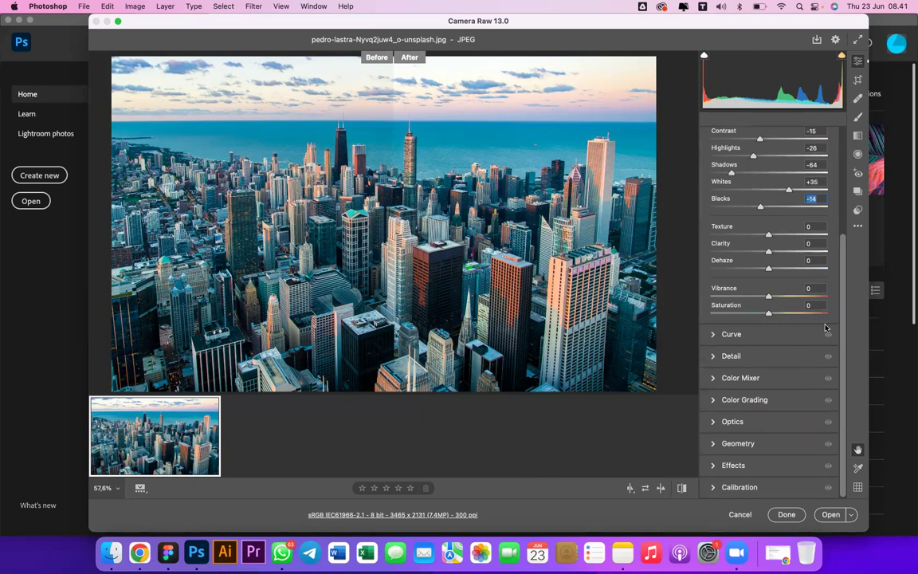
scroll(838, 301, "up", 5)
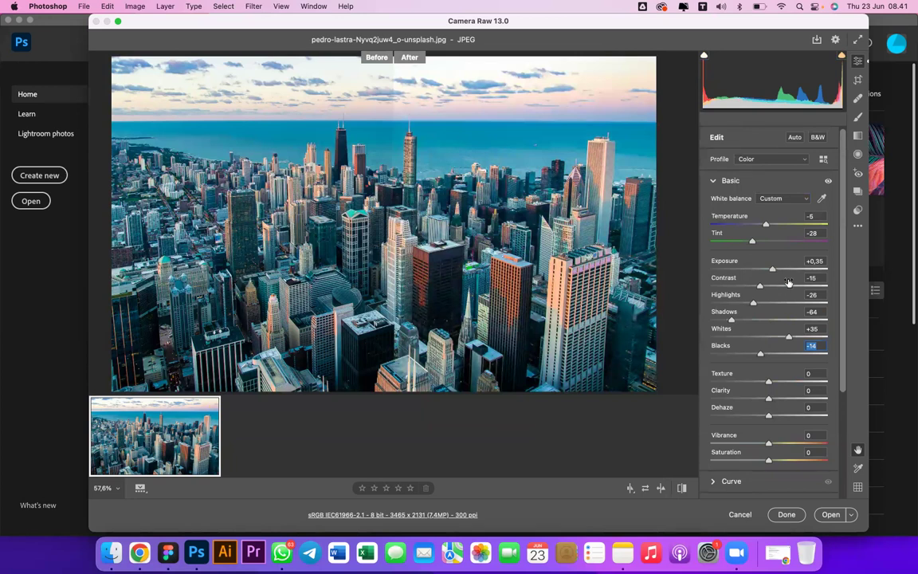
scroll(786, 319, "down", 4)
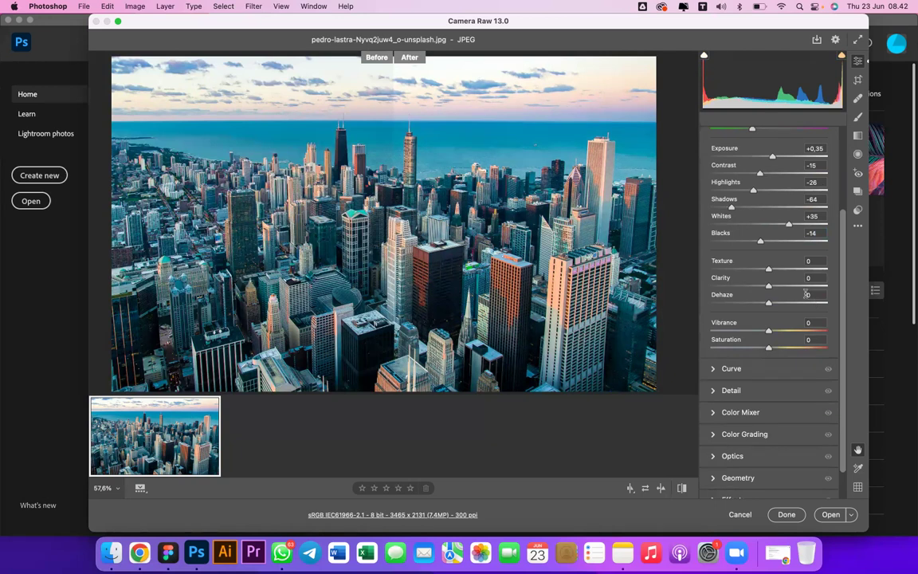
left_click_drag(768, 269, 643, 246)
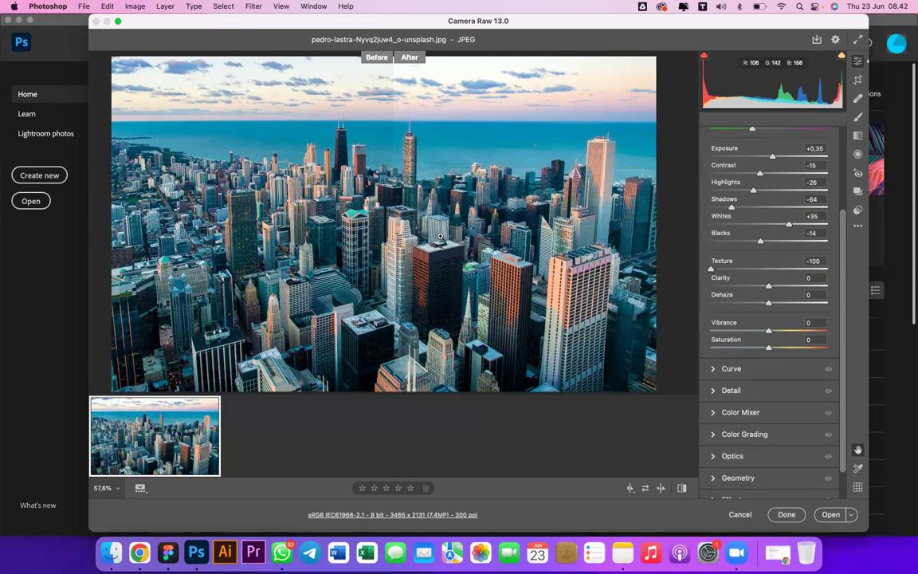
Examine the buildings, sea and sky up close to judge the effect of the minimum Texture setting.
left_click(440, 235)
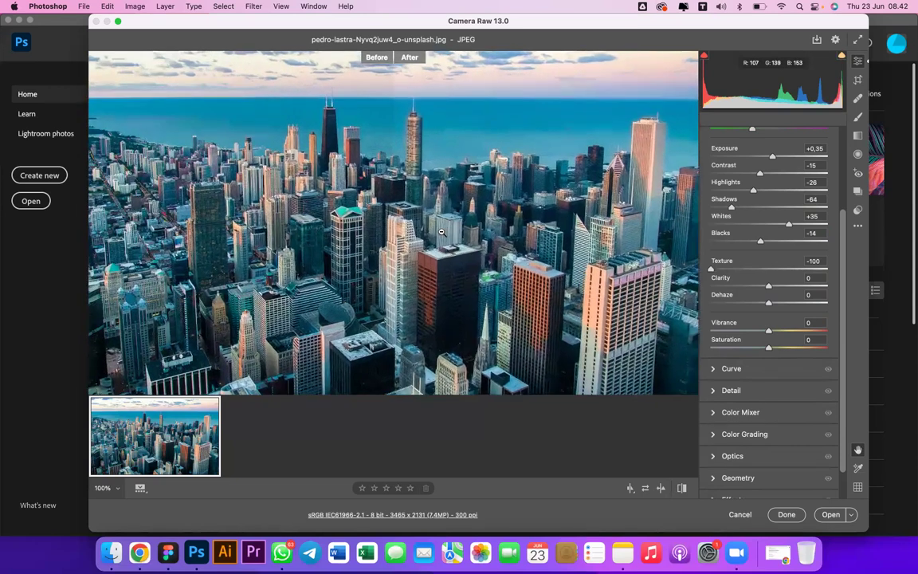
left_click(441, 232)
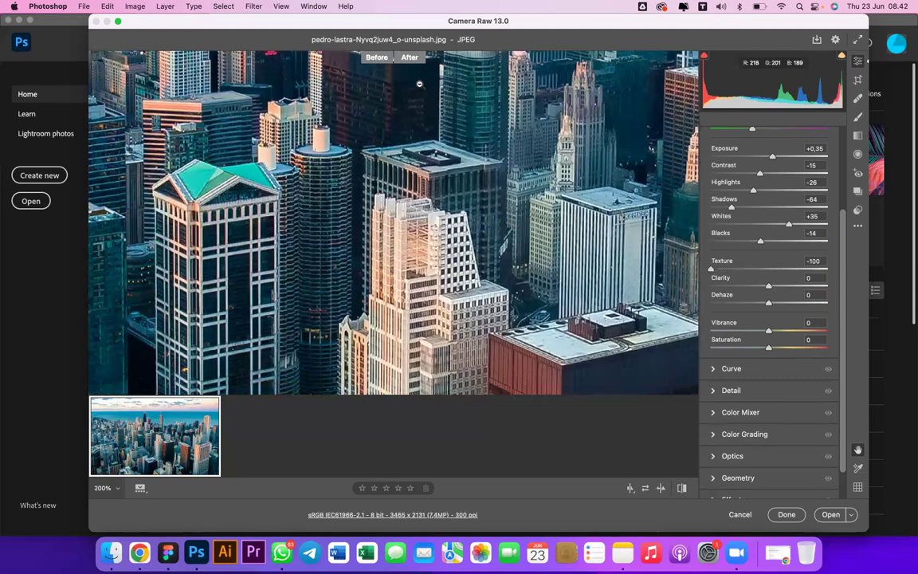
left_click(419, 83, "alt")
scroll(457, 150, "left", 2)
scroll(337, 185, "right", 4)
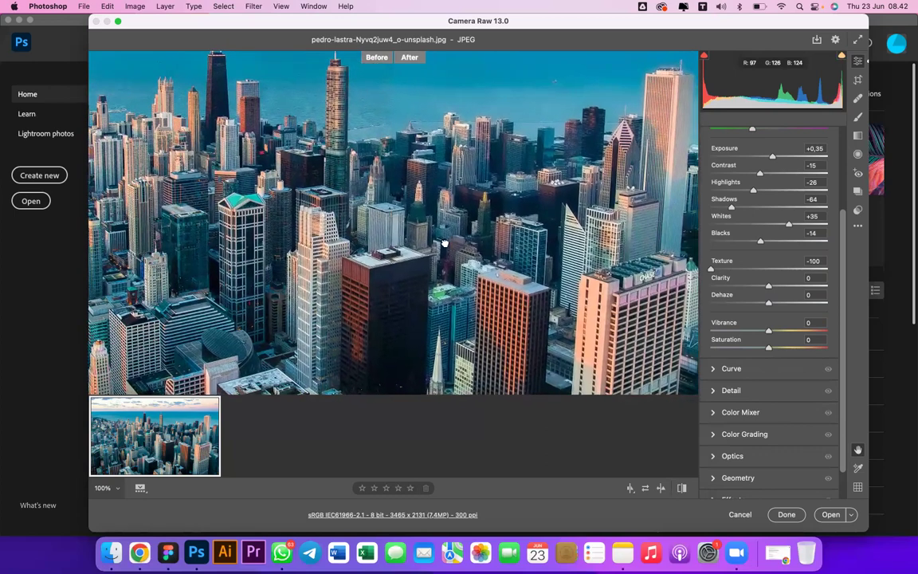
scroll(444, 243, "up", 3)
scroll(444, 243, "right", 3)
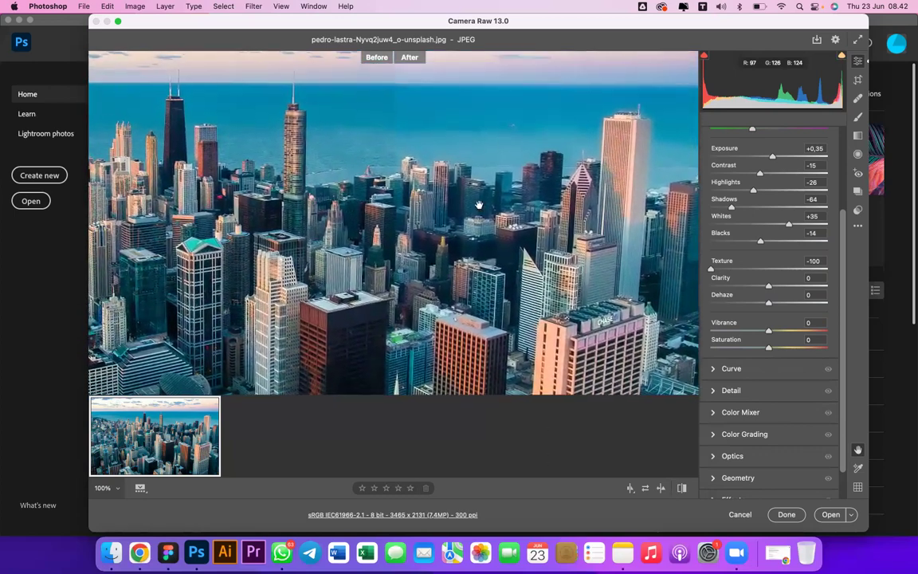
scroll(479, 206, "up", 5)
scroll(647, 246, "left", 3)
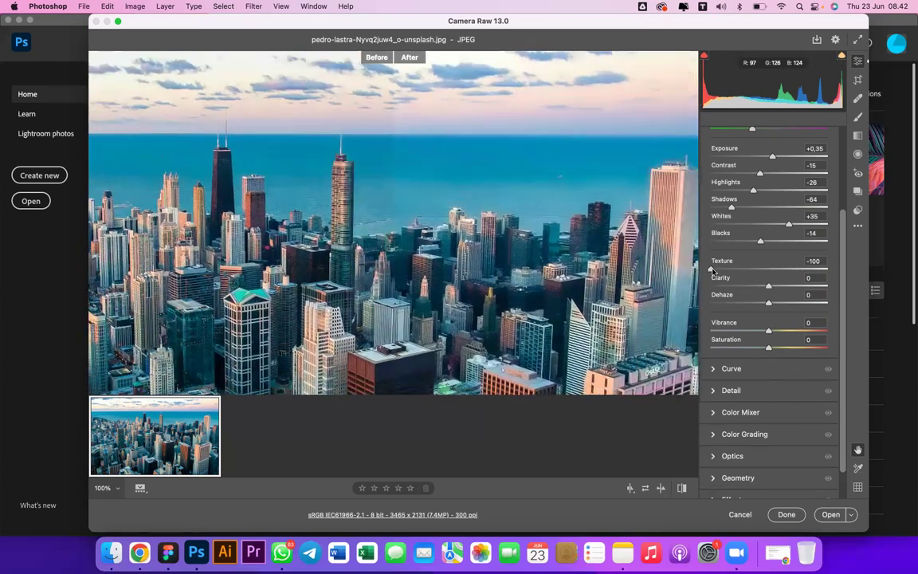
scroll(701, 269, "right", 3)
key("super+minus")
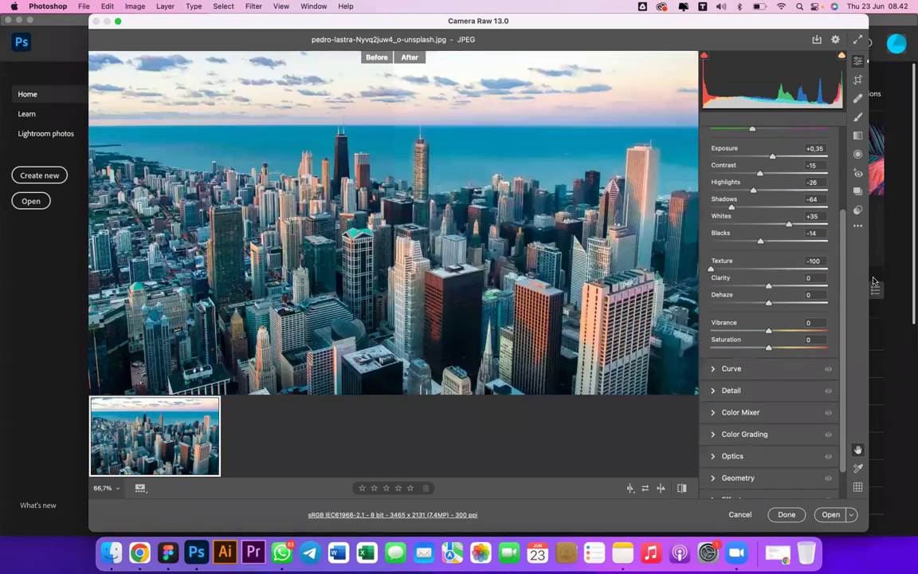
Try Texture at +100 and inspect the tower against the sea at 300% zoom.
left_click_drag(711, 269, 827, 269)
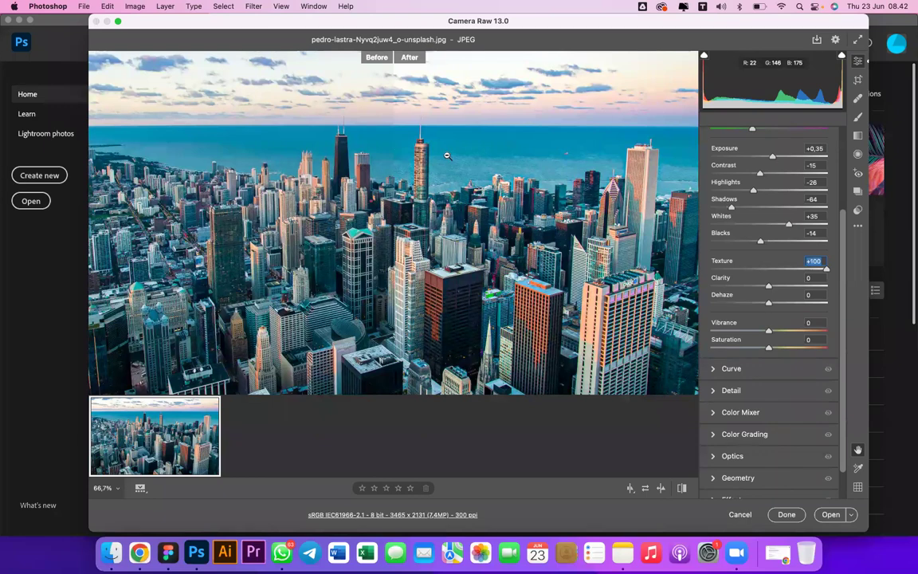
key("super+plus")
key("super+plus")
key("super+plus")
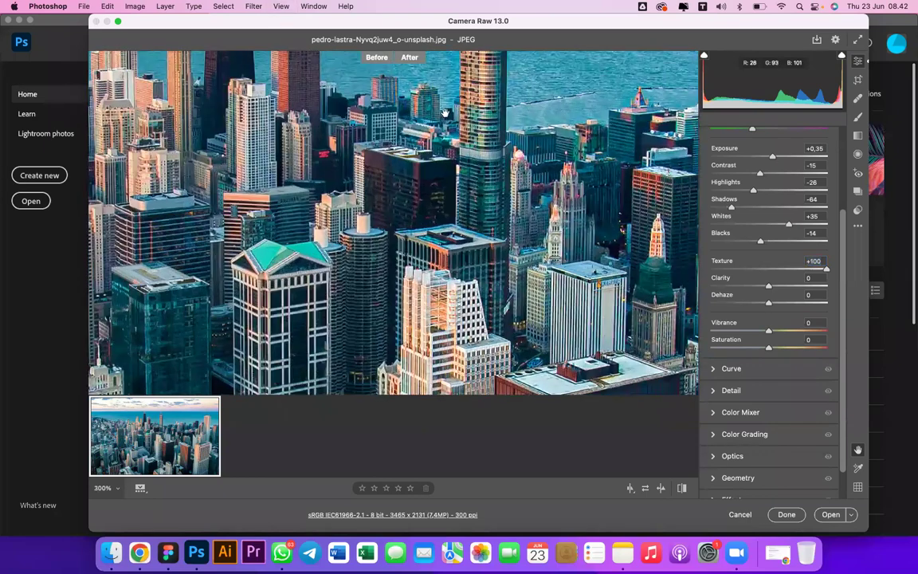
left_click_drag(444, 113, 423, 250)
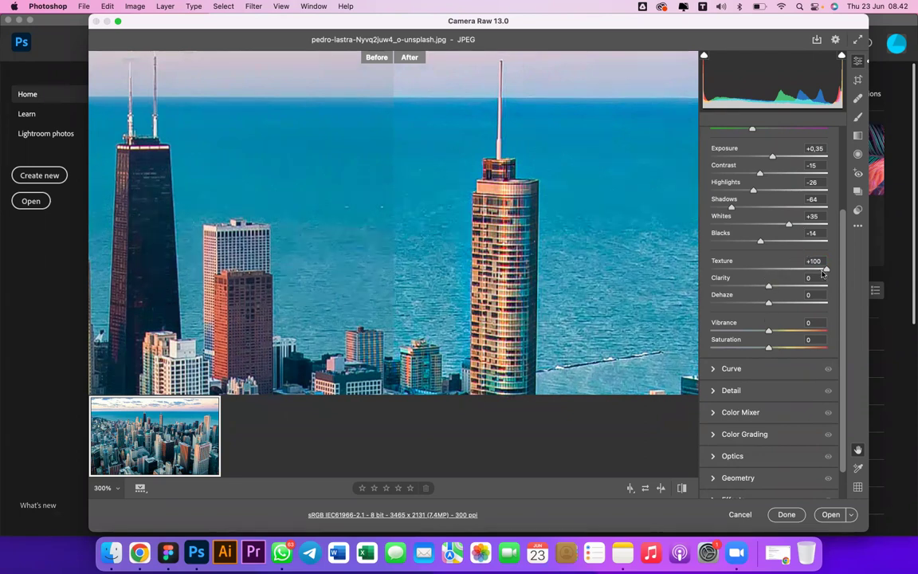
Compare Texture at -100 on the magnified tower, and settle it at +20.
left_click_drag(825, 270, 683, 268)
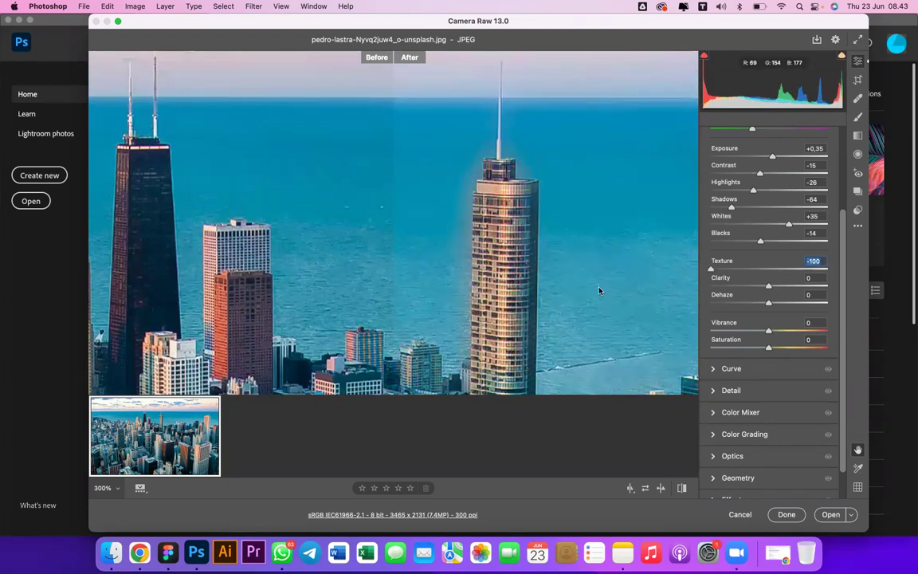
left_click(711, 270)
left_click_drag(711, 279, 781, 285)
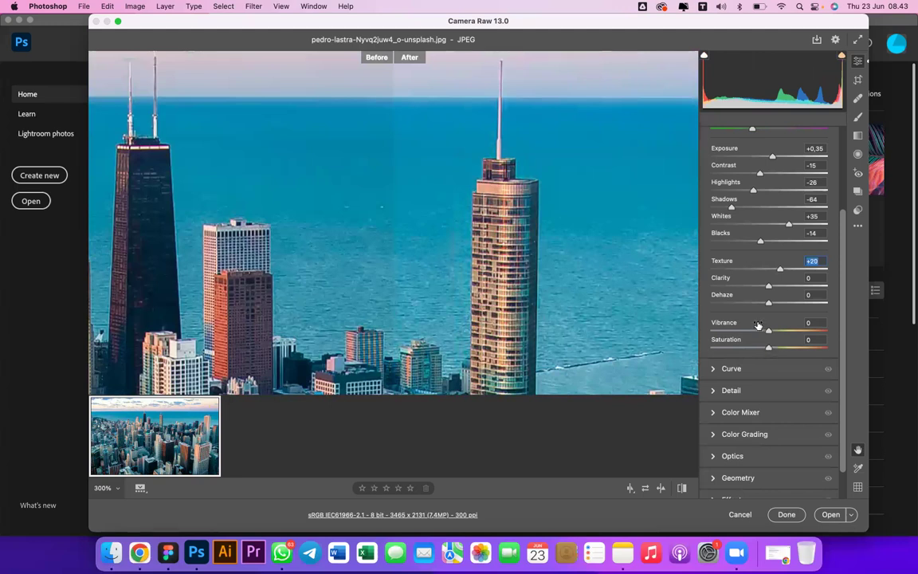
Try Clarity at +85 and -100, examining the skyline and buildings at several magnifications.
left_click_drag(770, 286, 821, 288)
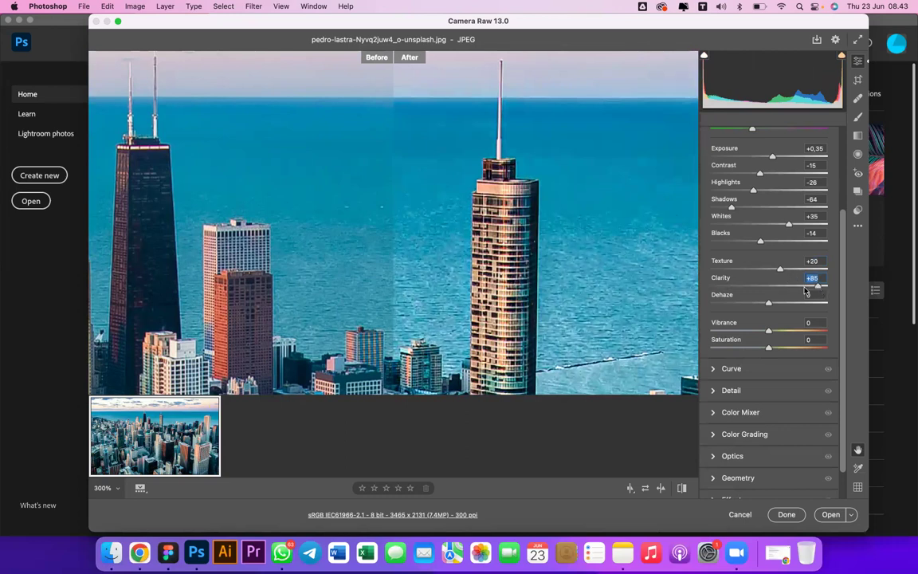
left_click_drag(819, 290, 667, 281)
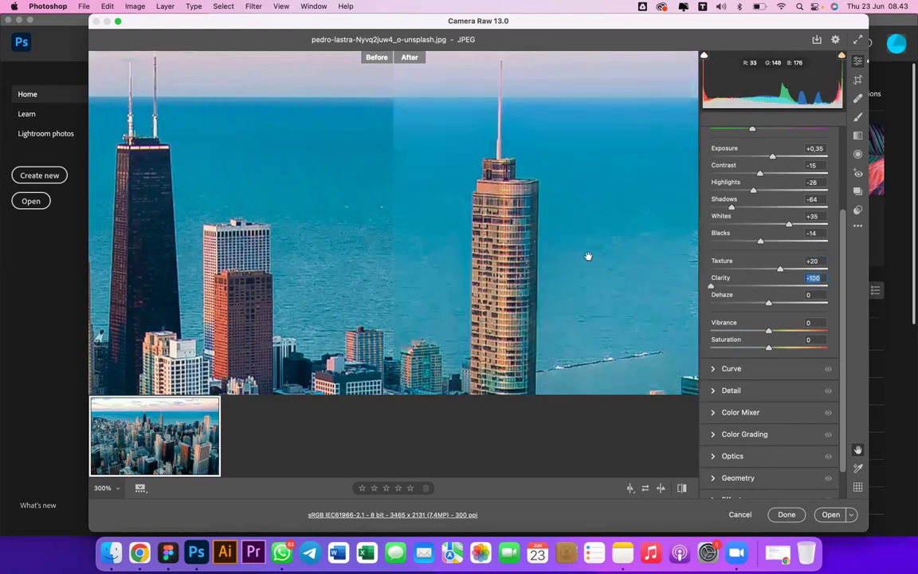
left_click(618, 239, "alt+super")
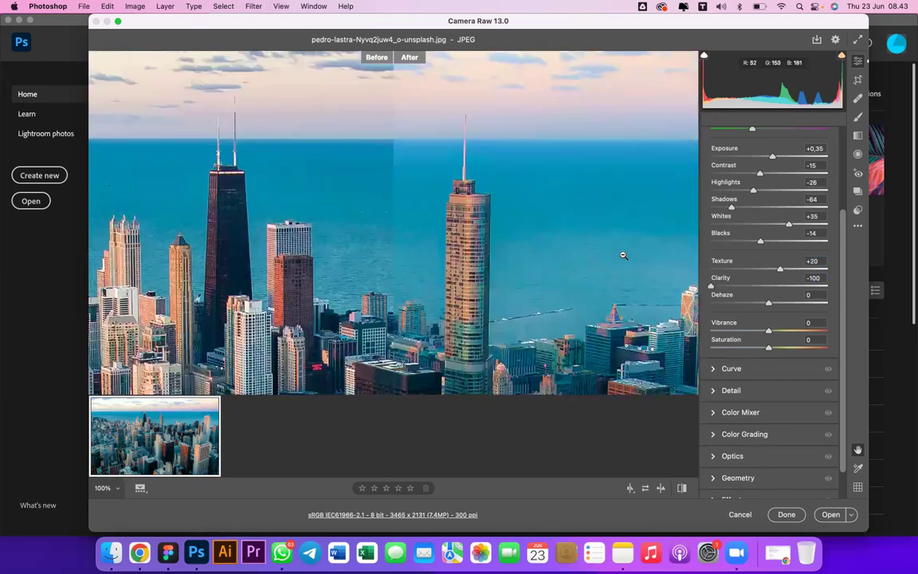
left_click(597, 199, "alt+super")
left_click(558, 152, "alt+super")
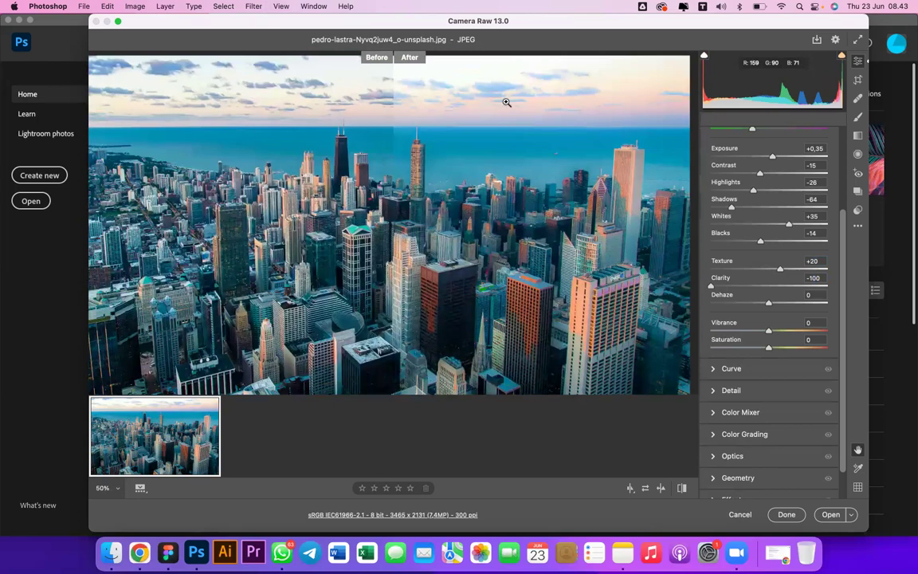
left_click(408, 88, "alt+super")
left_click(447, 101, "super")
left_click(450, 99, "super")
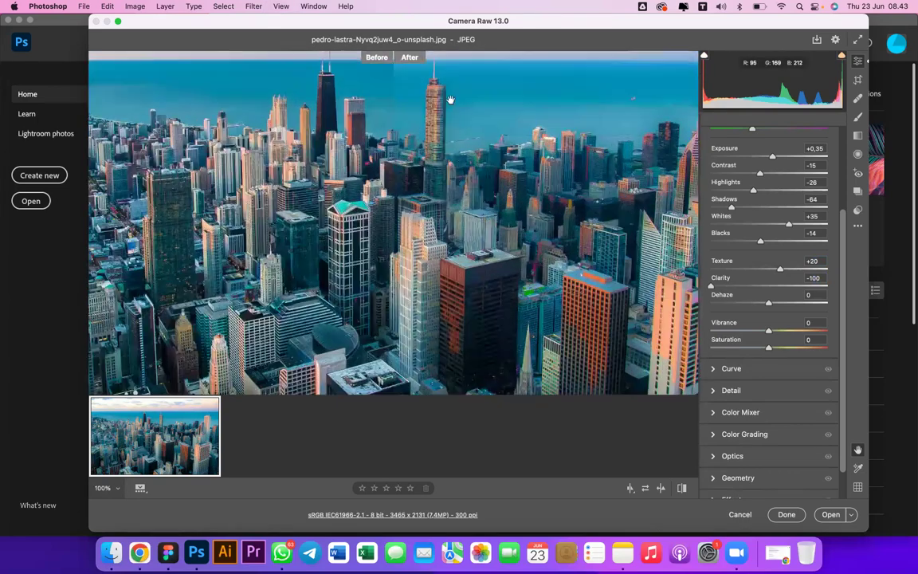
left_click(456, 279, "super")
scroll(666, 251, "up", 10)
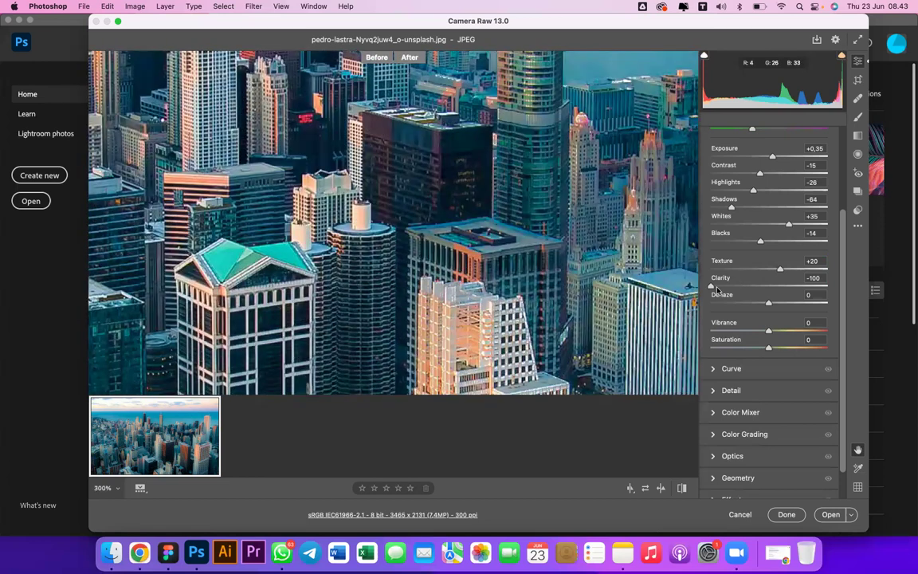
Try Clarity at +100 and inspect the towers, sea and whole city view at different magnifications.
type("100")
key("Return")
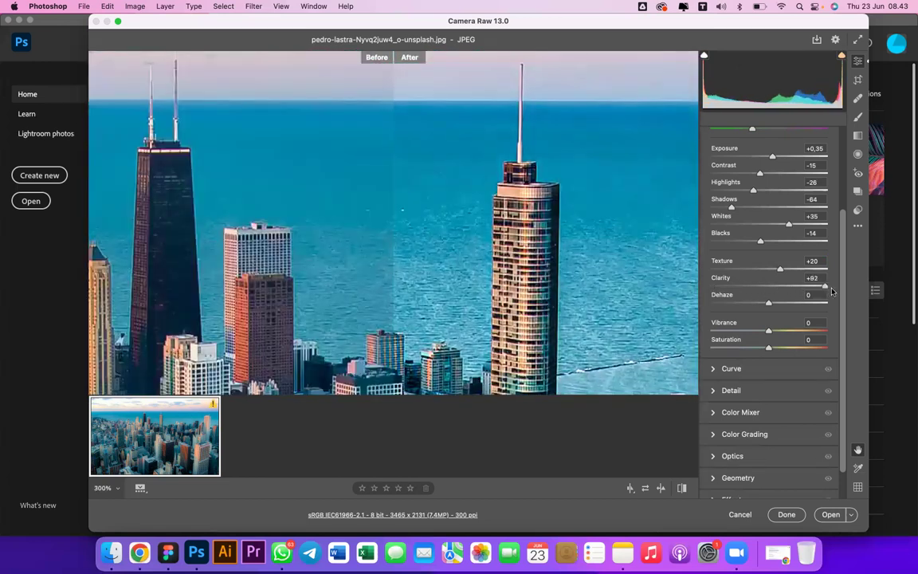
left_click(620, 251, "alt")
left_click(620, 252, "alt")
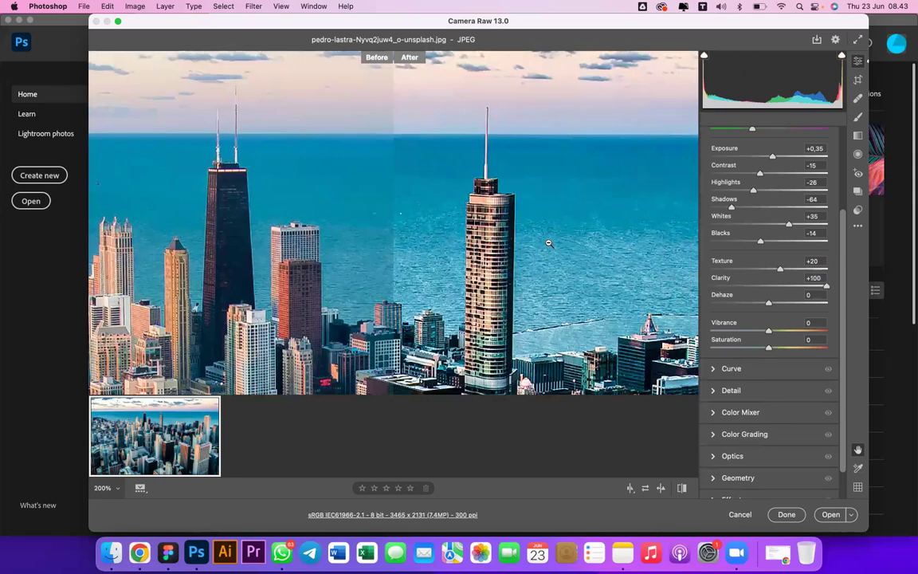
left_click(615, 172, "alt")
left_click(615, 172, "alt")
key("super+equal")
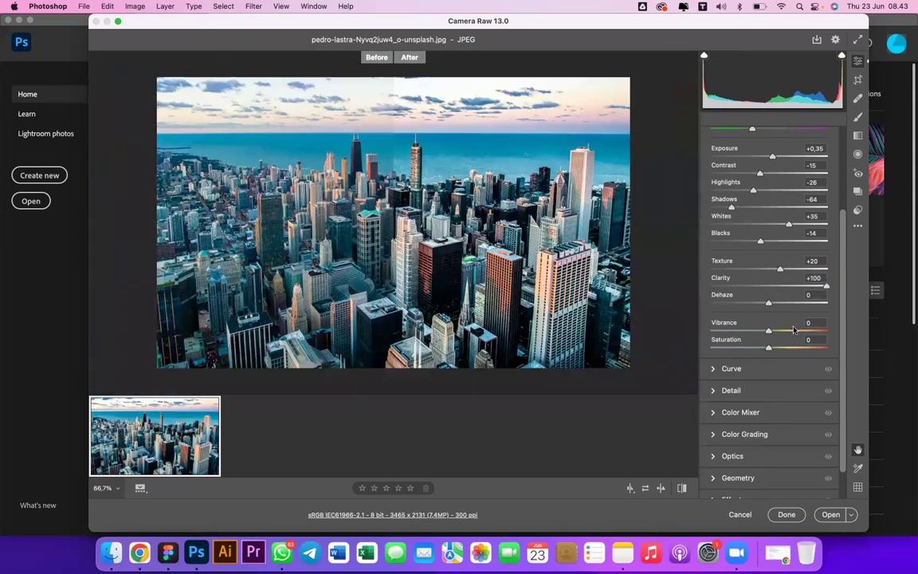
key("super+equal")
key("super+equal")
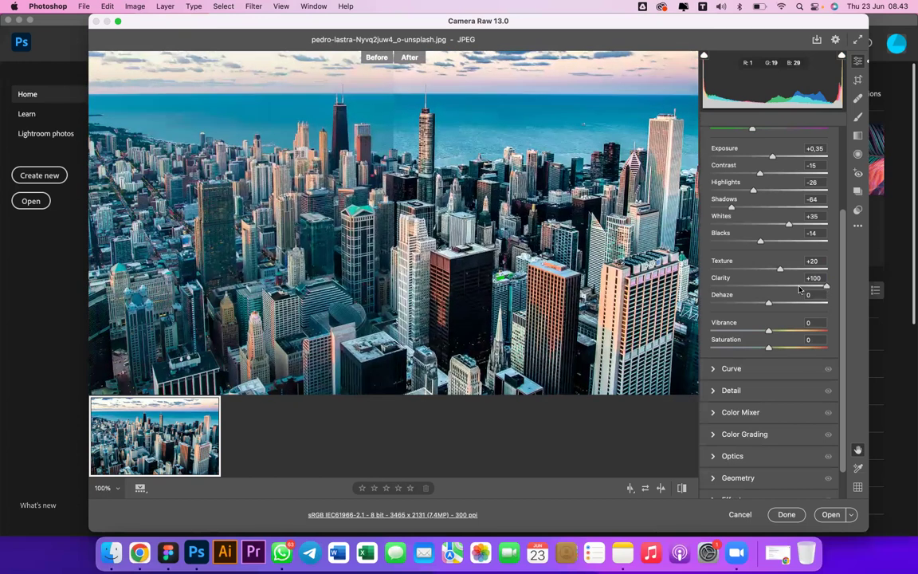
Reduce Clarity to +36 while viewing the city at 66.7% zoom.
key("super+minus")
left_click(789, 288)
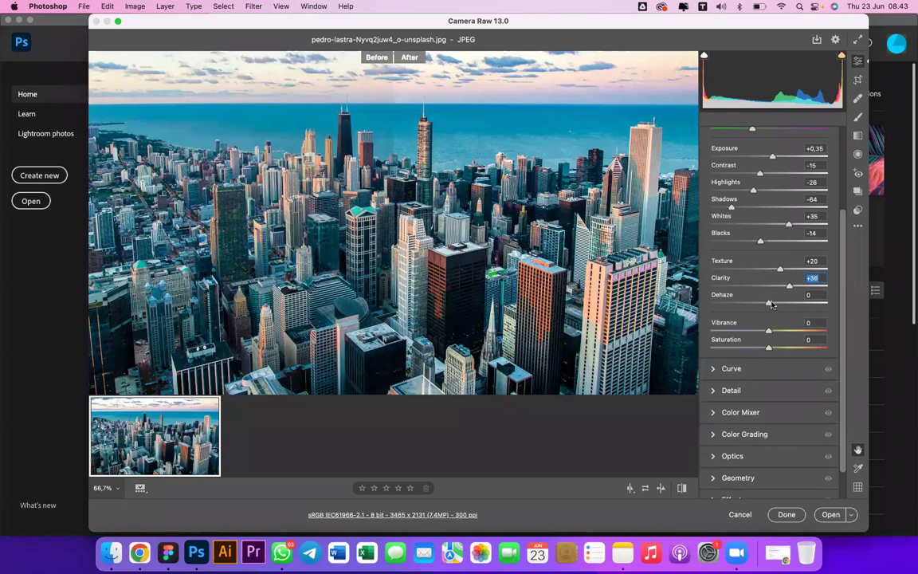
left_click(768, 341)
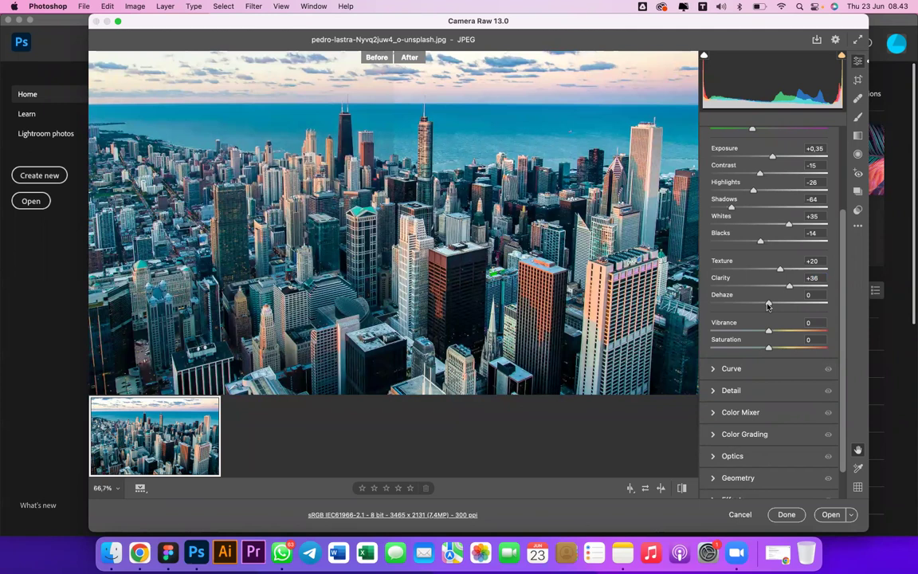
Try Dehaze at -39 and reset it to 0, and raise Vibrance to +58.
left_click_drag(767, 304, 743, 320)
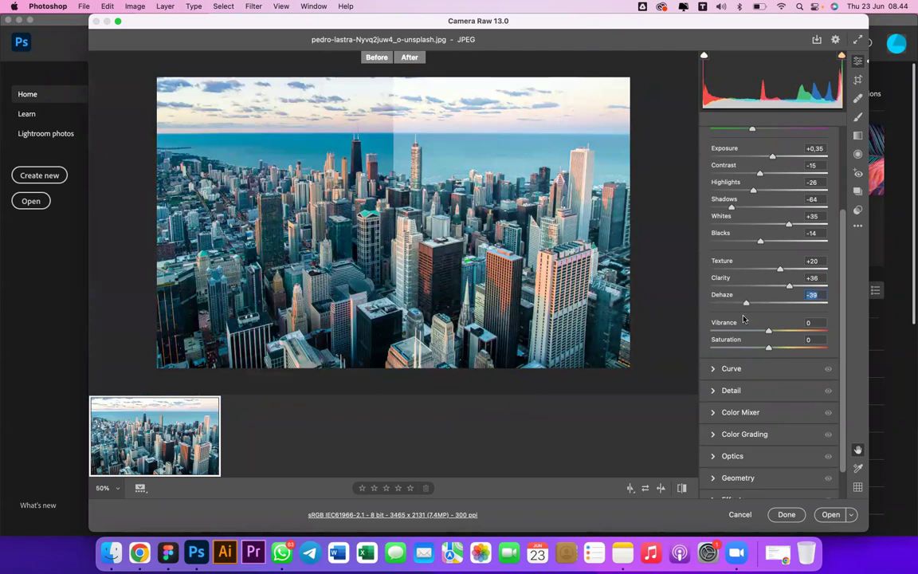
type("0")
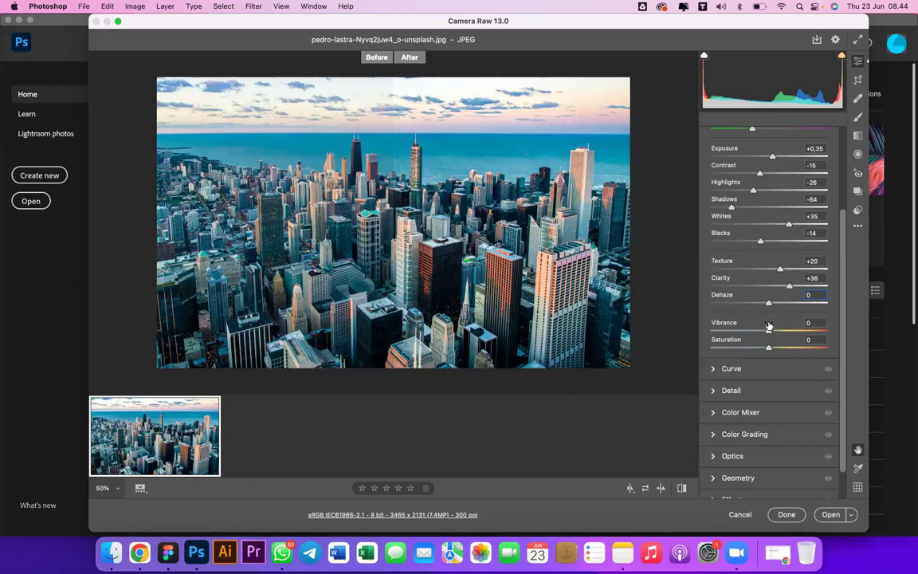
left_click_drag(768, 333, 806, 335)
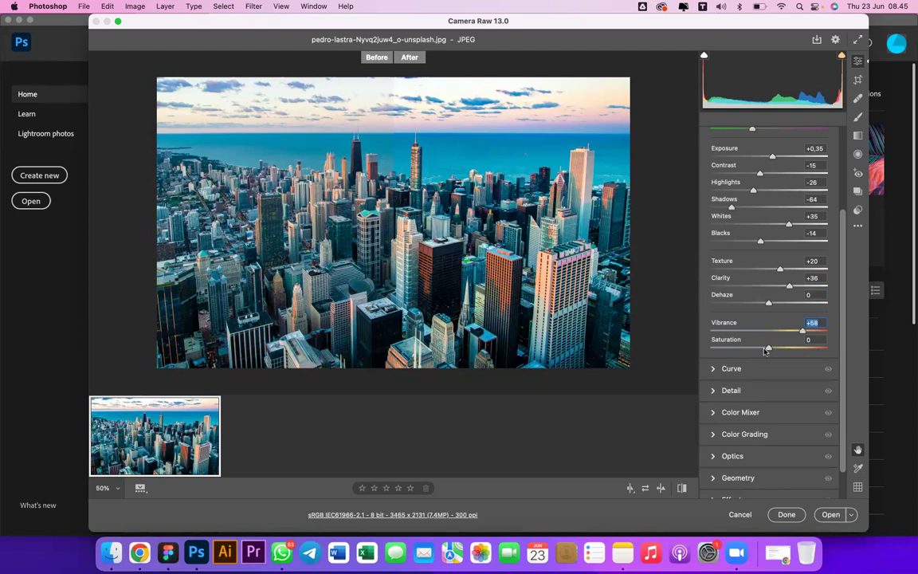
Try Saturation at +100 and -100, and settle on Vibrance +23 and Saturation -29.
left_click_drag(768, 351, 834, 348)
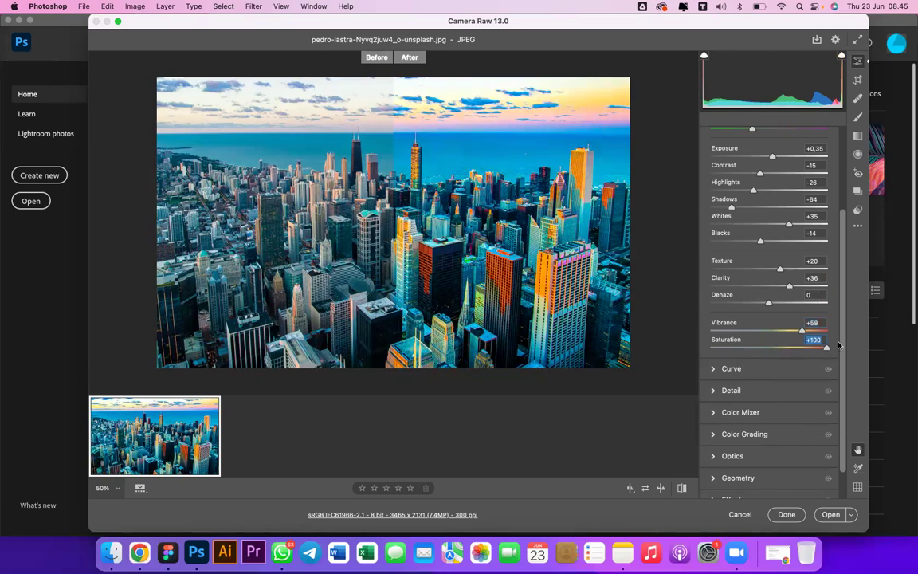
left_click_drag(827, 348, 666, 344)
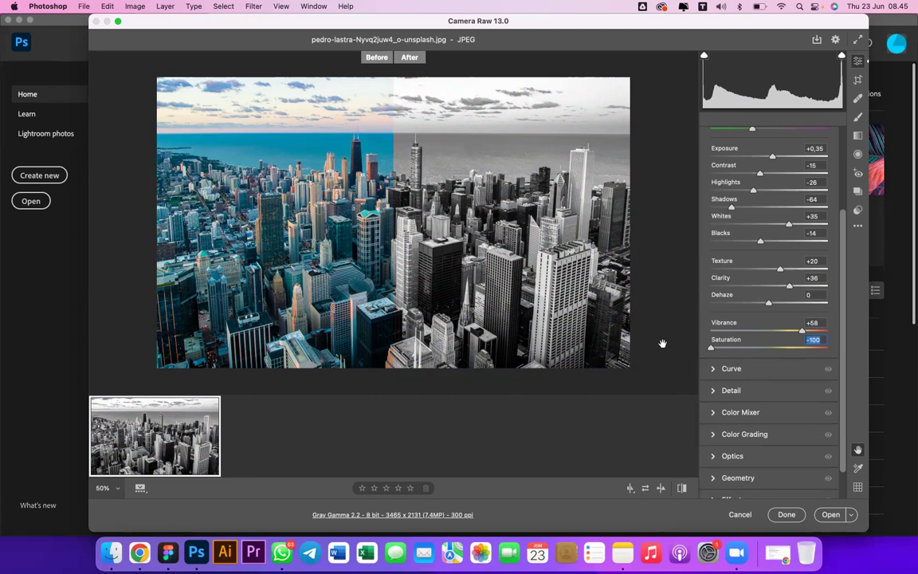
left_click_drag(712, 349, 758, 359)
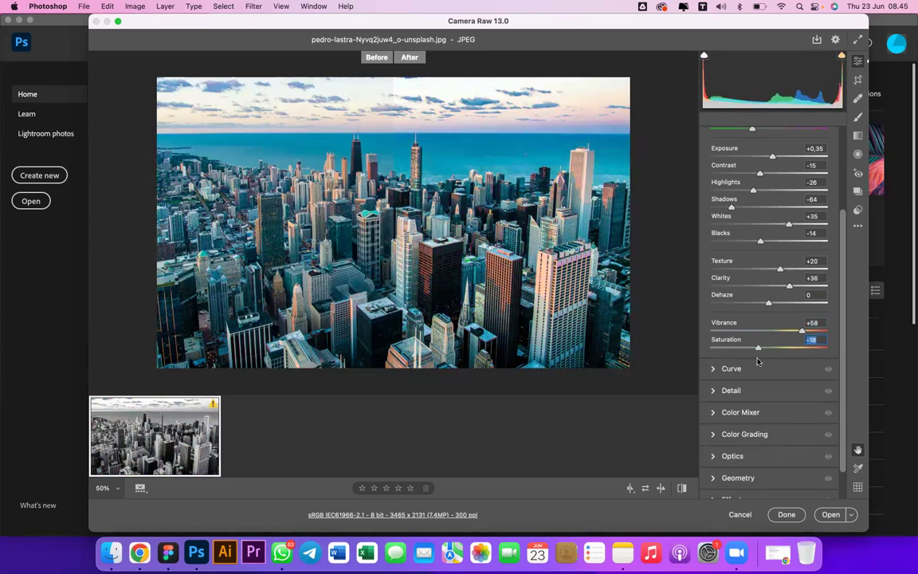
left_click_drag(802, 330, 746, 349)
left_click_drag(748, 349, 749, 349)
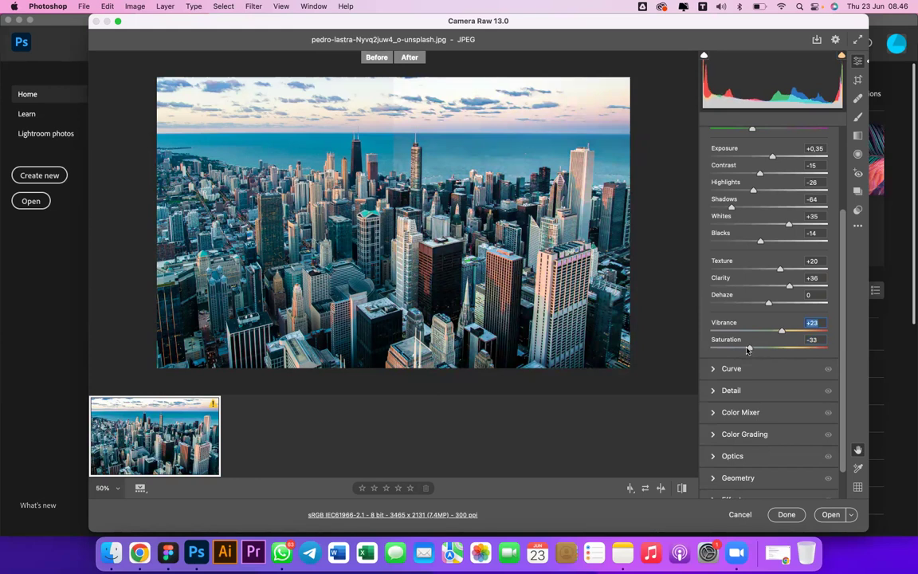
left_click_drag(748, 349, 751, 351)
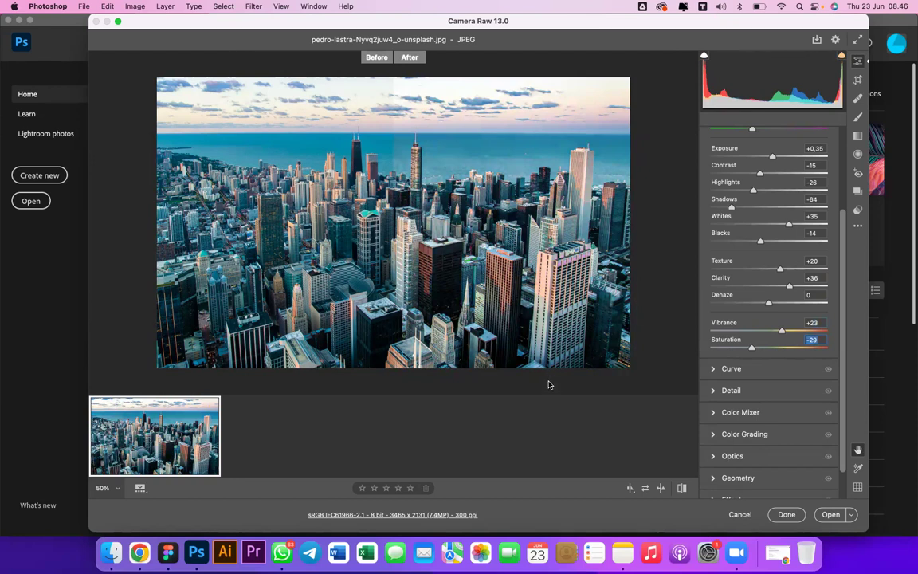
Compare the city photo before and after in side-by-side and stacked preview layouts, and return to the single view.
left_click(683, 488)
left_click(683, 488)
left_click(629, 488)
left_click(629, 488)
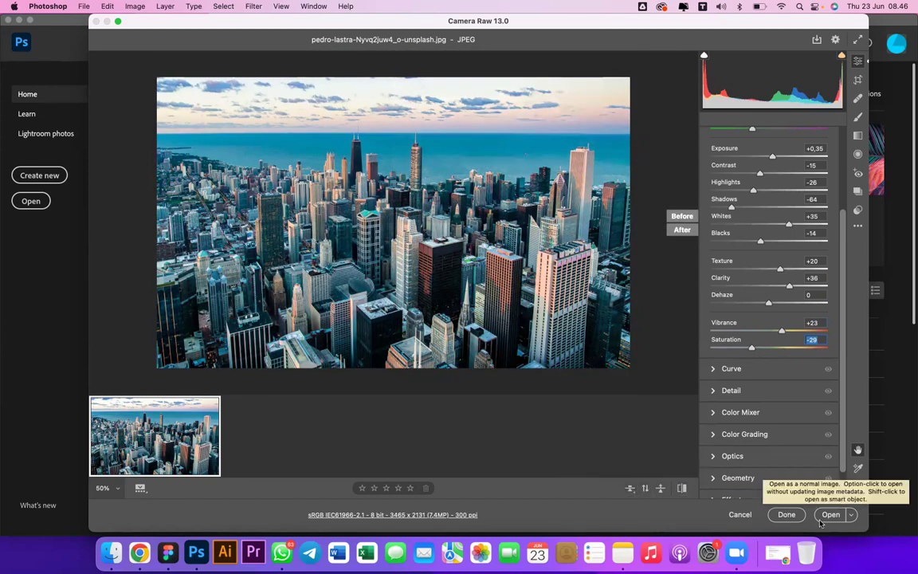
left_click(629, 488)
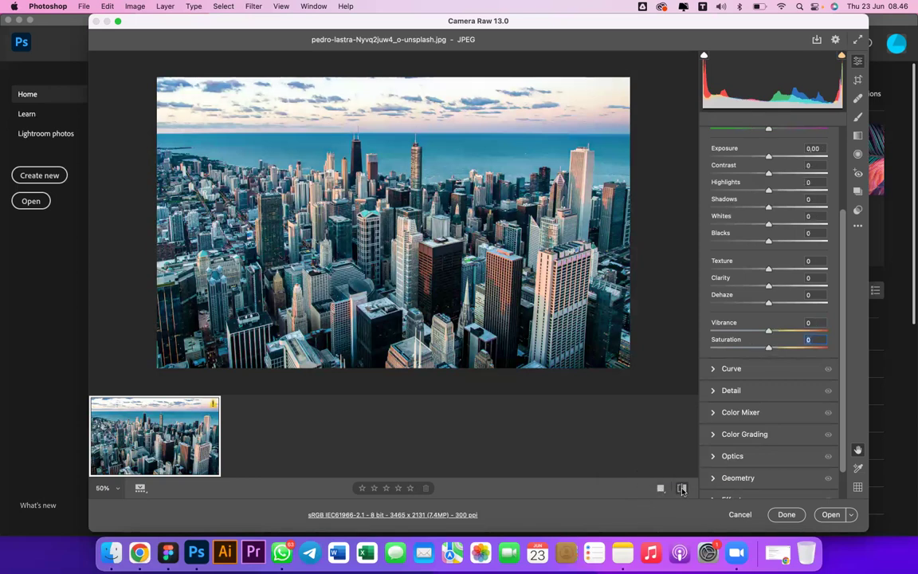
Switch repeatedly between the default settings and the current edits to compare the photo, ending on the edited settings.
left_click(682, 489)
left_click(681, 489)
left_click(681, 489)
left_click(681, 489)
left_click(682, 490)
left_click(681, 490)
left_click(681, 489)
left_click(682, 490)
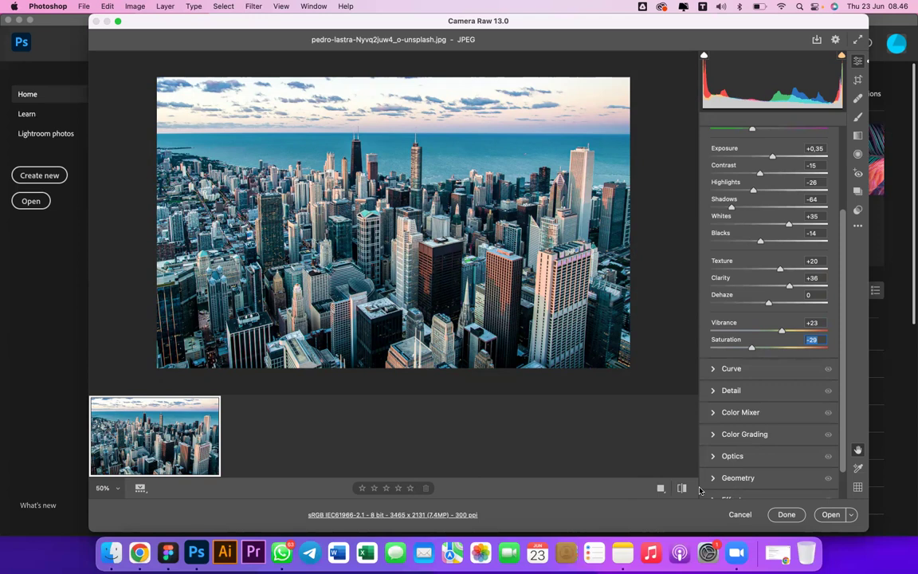
Open the Detail settings and raise Sharpening to 150 while viewing the towers at 200% zoom.
scroll(762, 446, "down", 3)
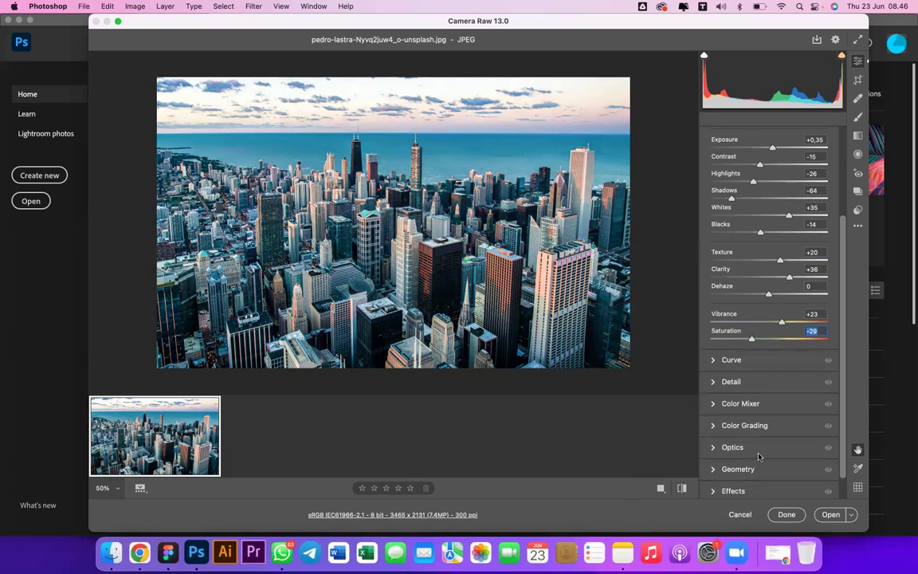
scroll(829, 375, "down", 1)
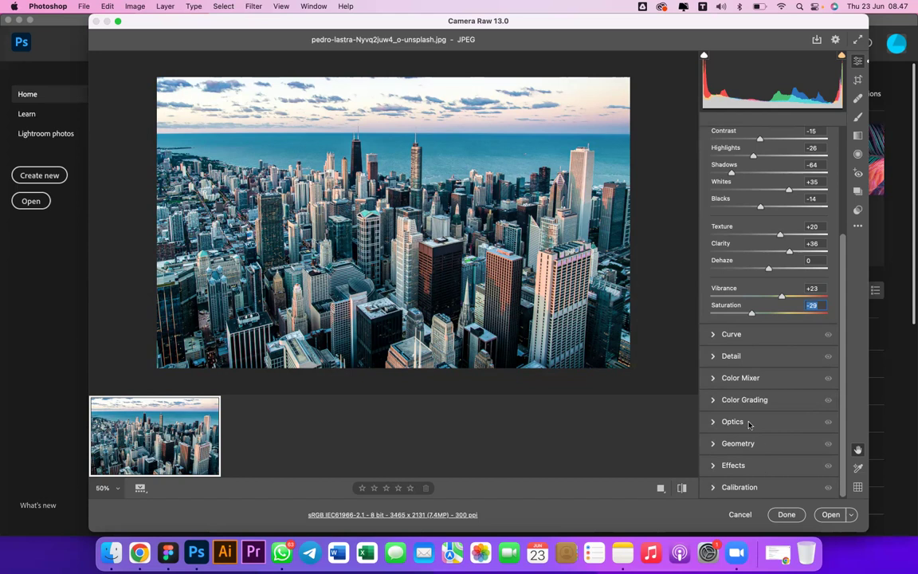
left_click(727, 356)
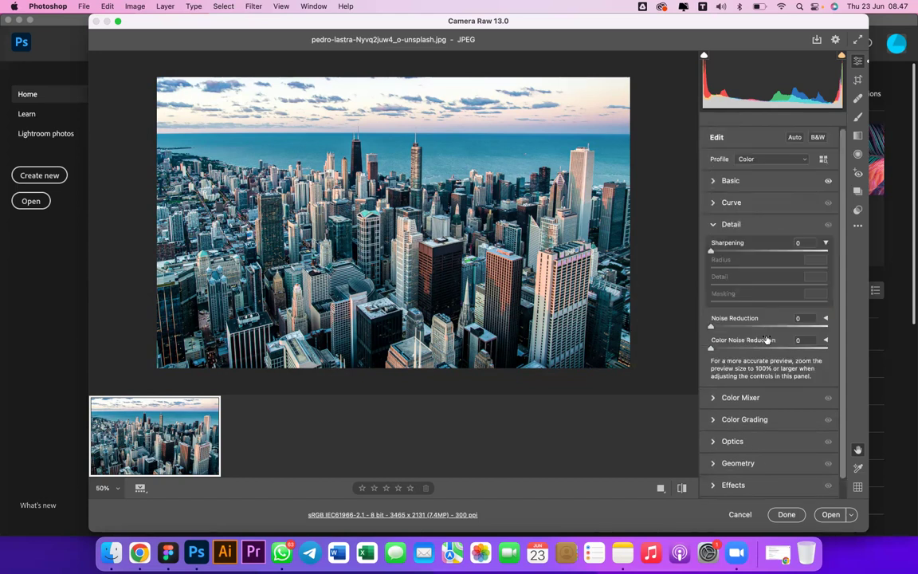
left_click_drag(468, 170, 342, 178)
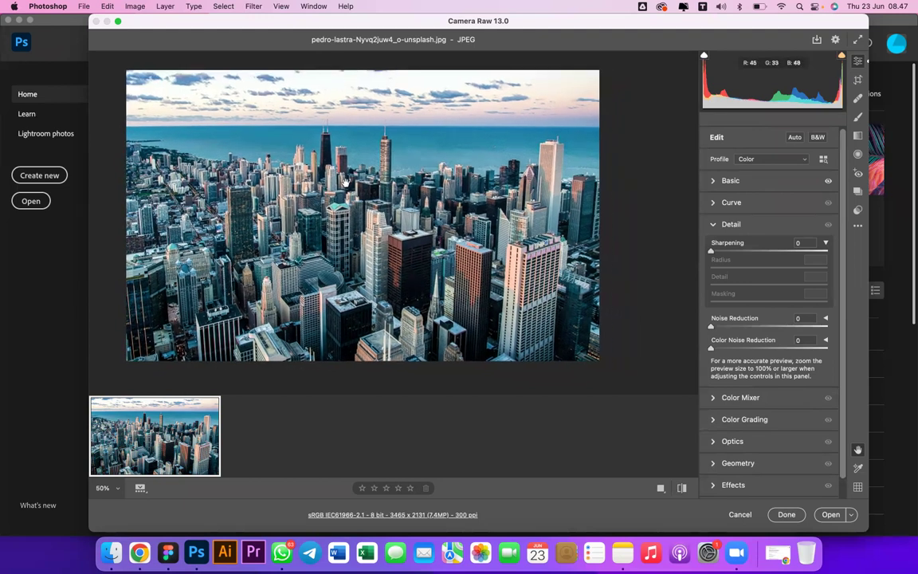
key("super+minus")
key("super+plus")
key("super+plus")
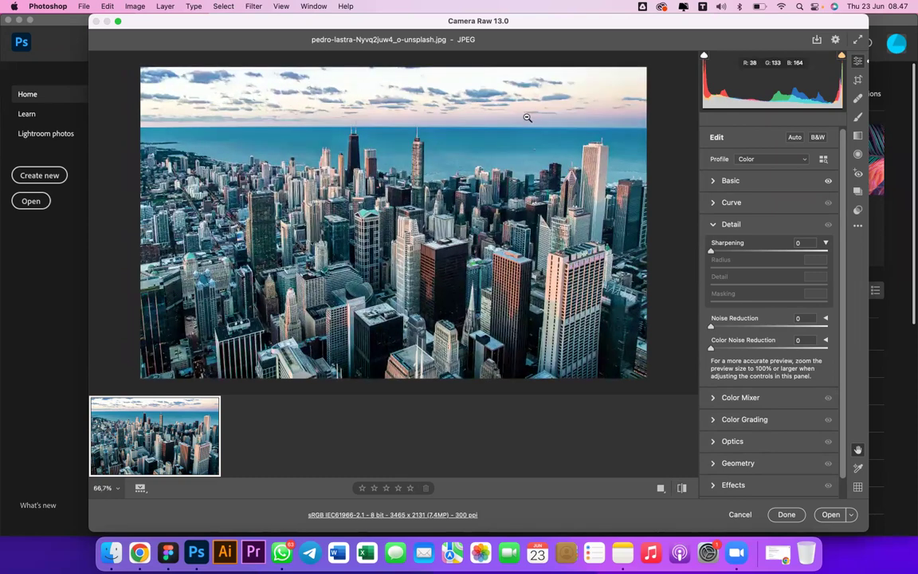
key("super+plus")
key("super+plus")
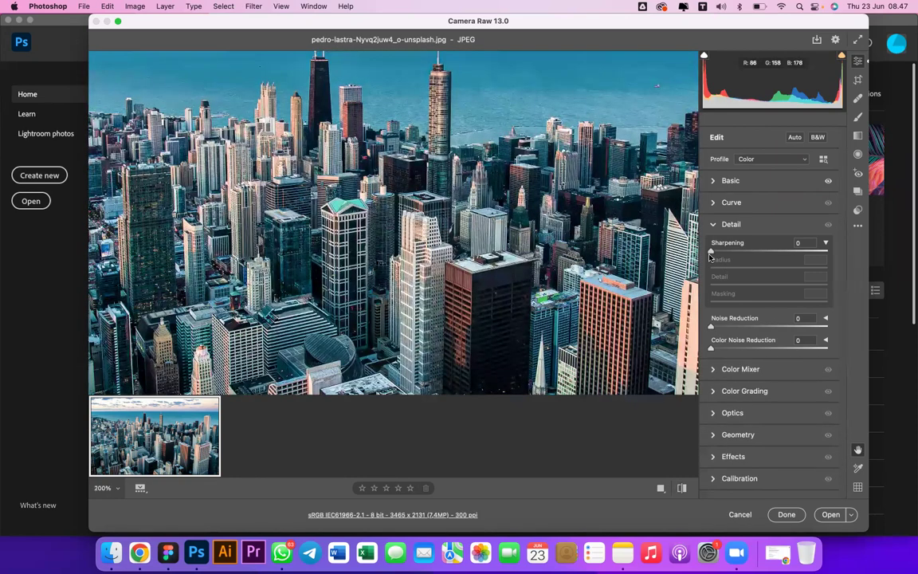
key("super+minus")
key("super+plus")
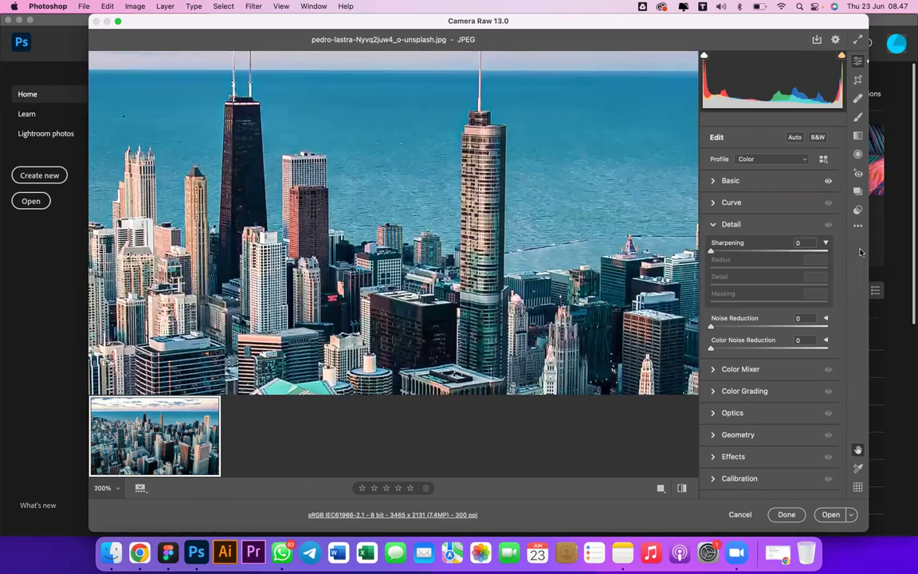
left_click(827, 251)
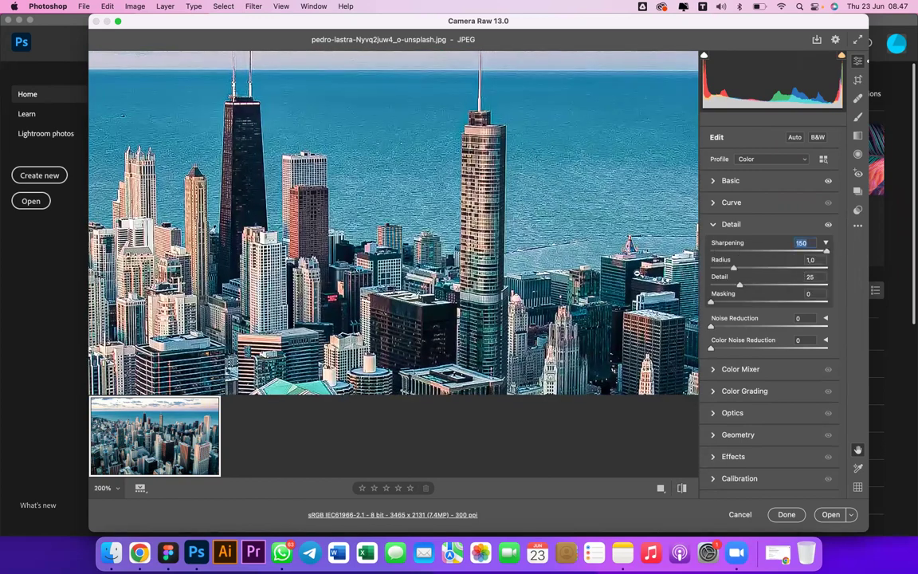
Inspect the sharpened city photo fitted to the window, at 100% and at 200% zoom.
key("super+minus")
key("super+minus")
key("super+minus")
key("super+0")
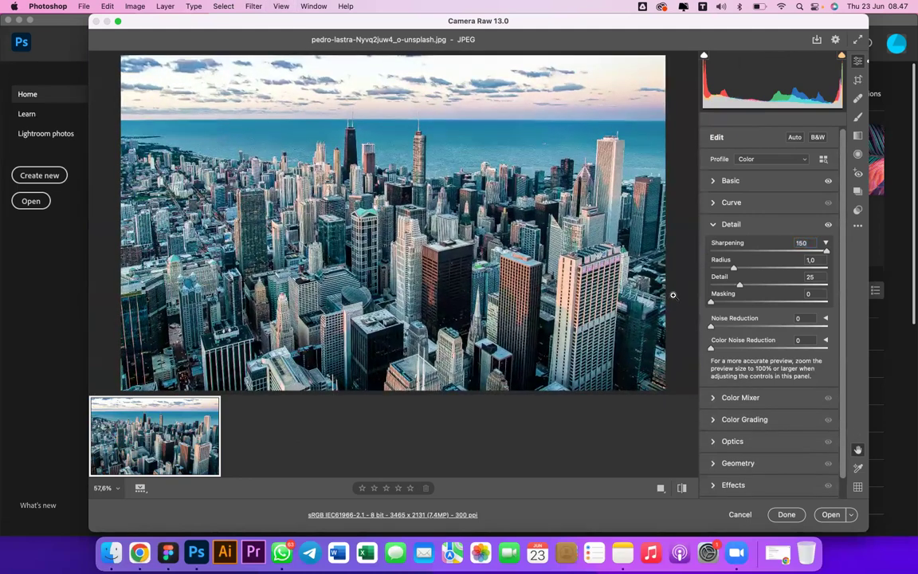
key("super+alt+0")
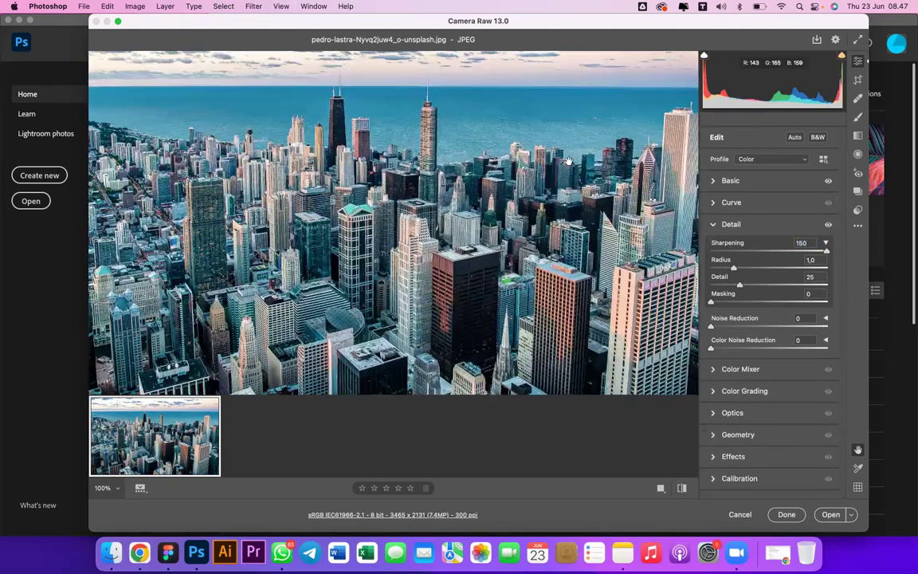
key("super+plus")
key("super+plus")
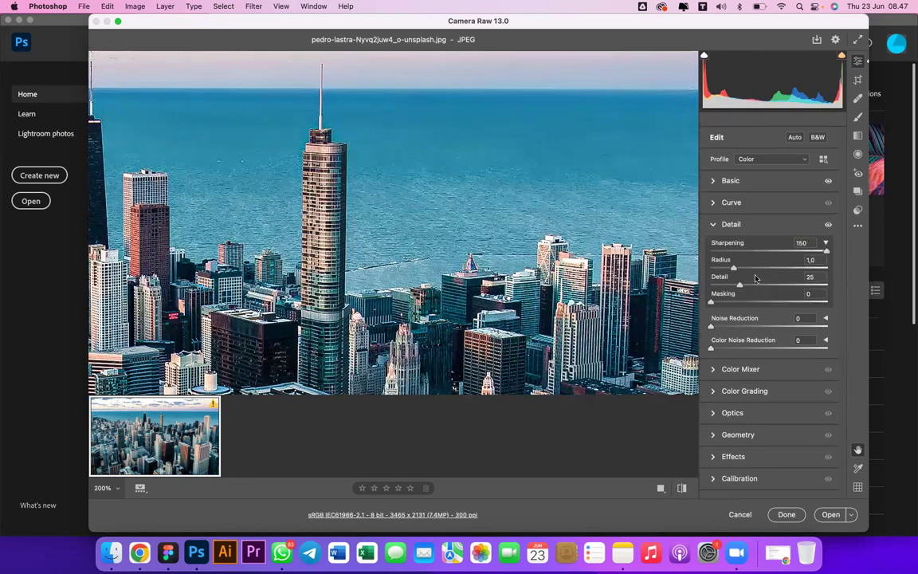
Reduce Sharpening to 15.
left_click(732, 250)
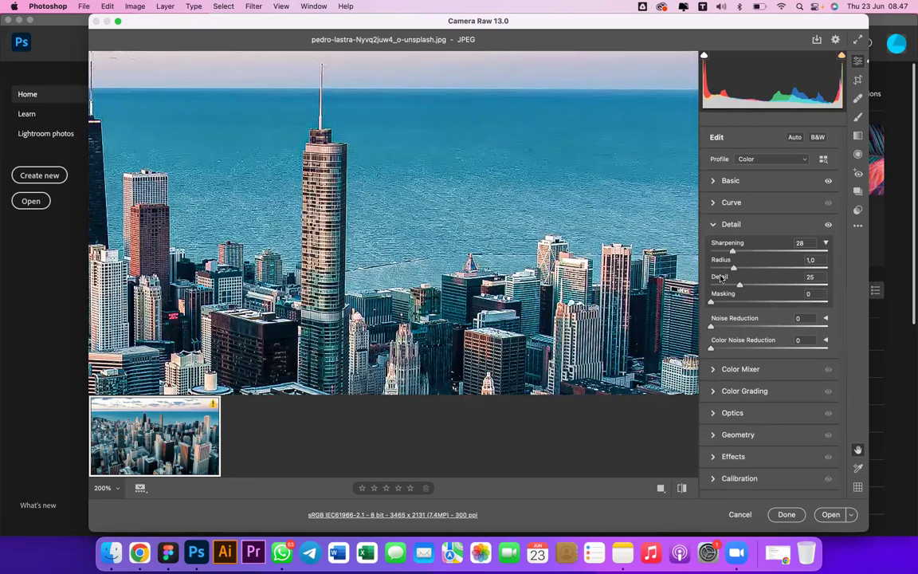
key("Down")
key("Down")
key("Down")
key("Down")
key("Down")
key("Down")
key("Down")
key("Down")
key("Down")
key("Down")
key("Down")
key("Down")
key("Down")
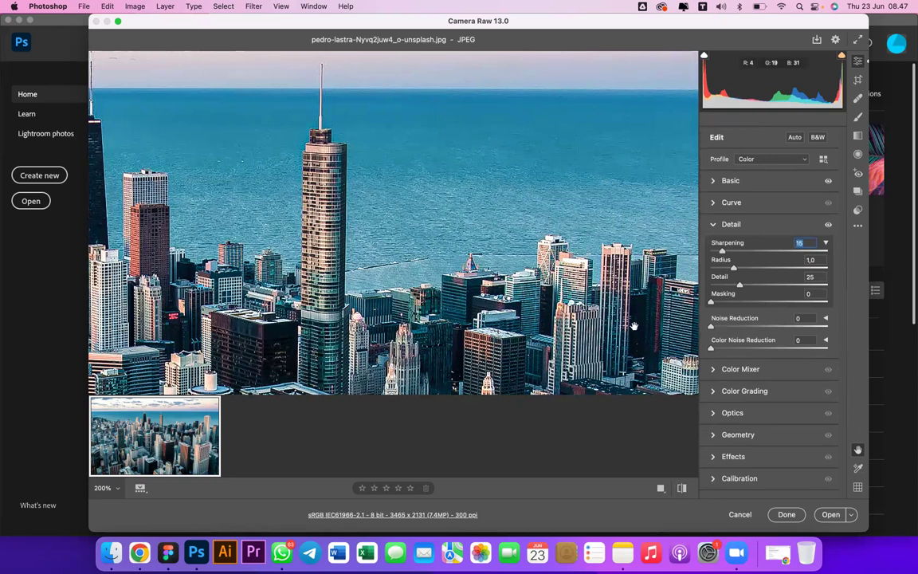
Try Noise Reduction at 82 on the sea and towers, check the photo at several magnifications, and set it to 80.
key("super+equal")
key("super+equal")
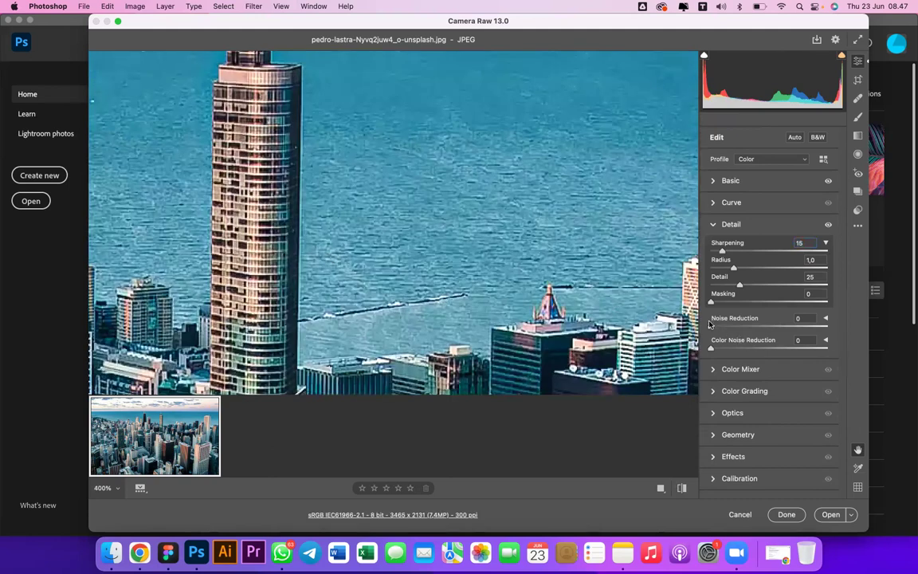
left_click_drag(737, 328, 806, 327)
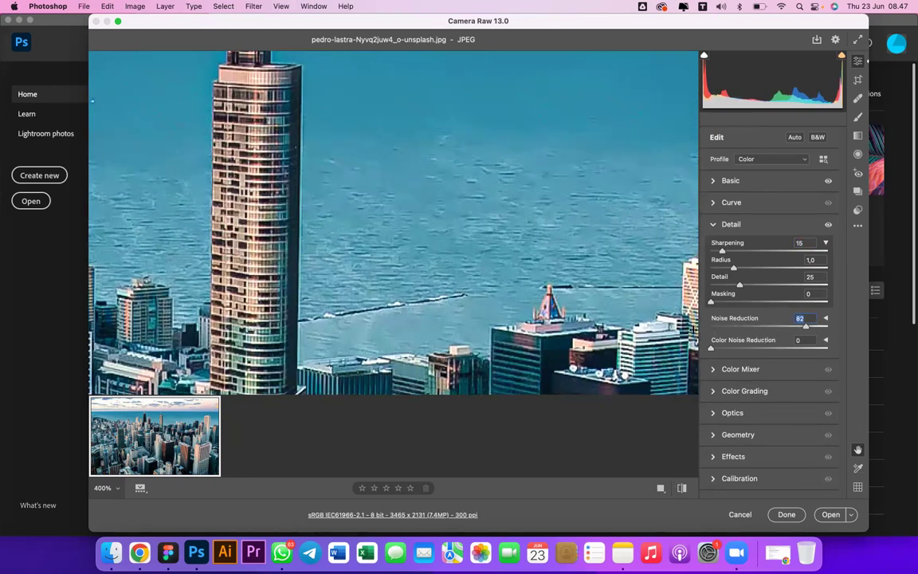
scroll(511, 306, "down", 5)
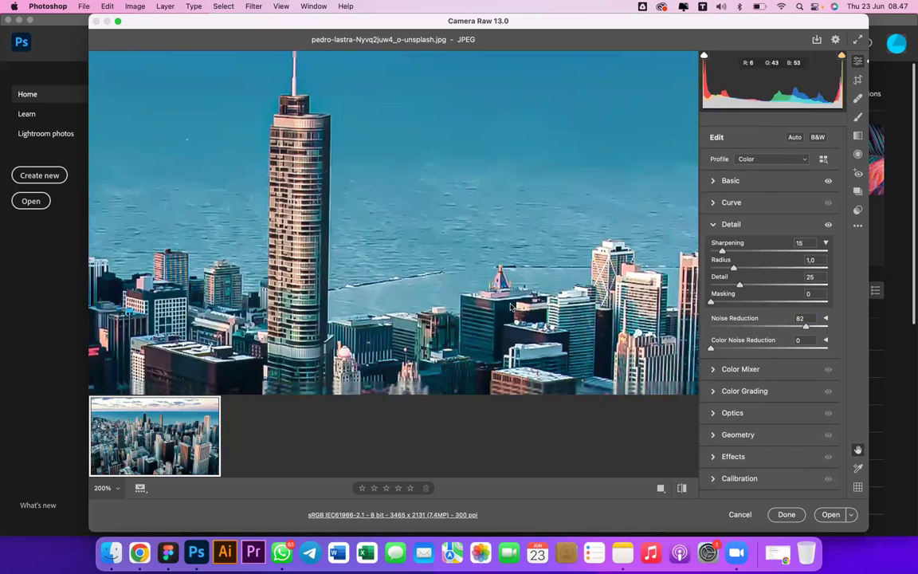
scroll(511, 306, "down", 3)
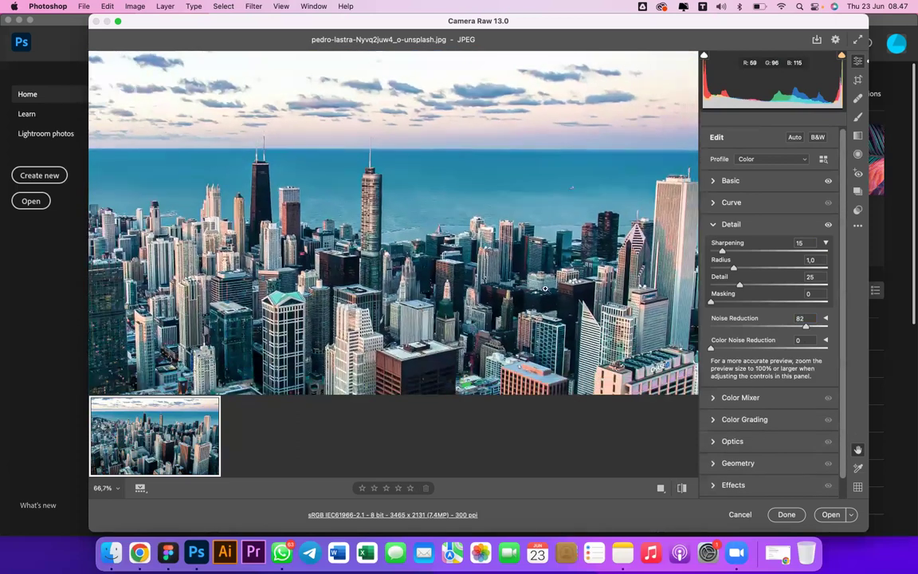
scroll(545, 288, "down", 1)
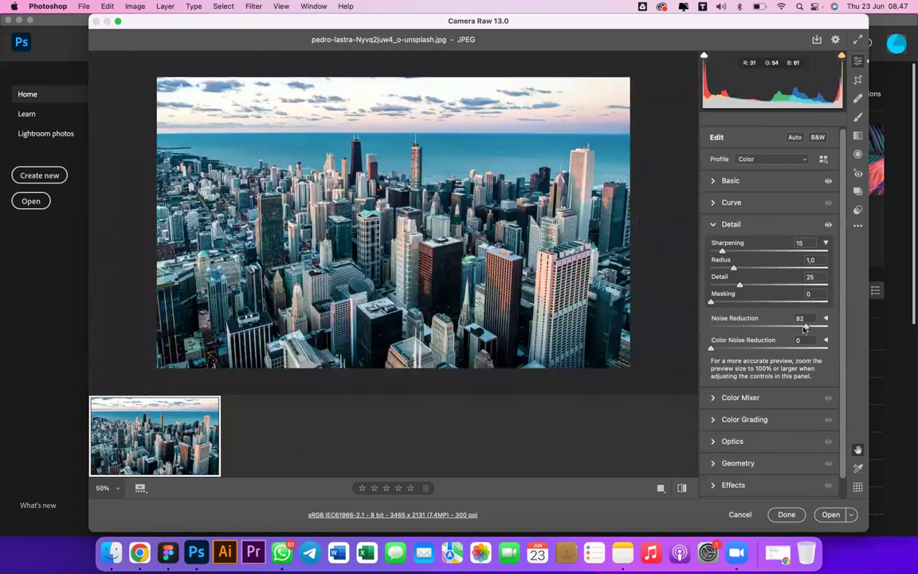
left_click(802, 327)
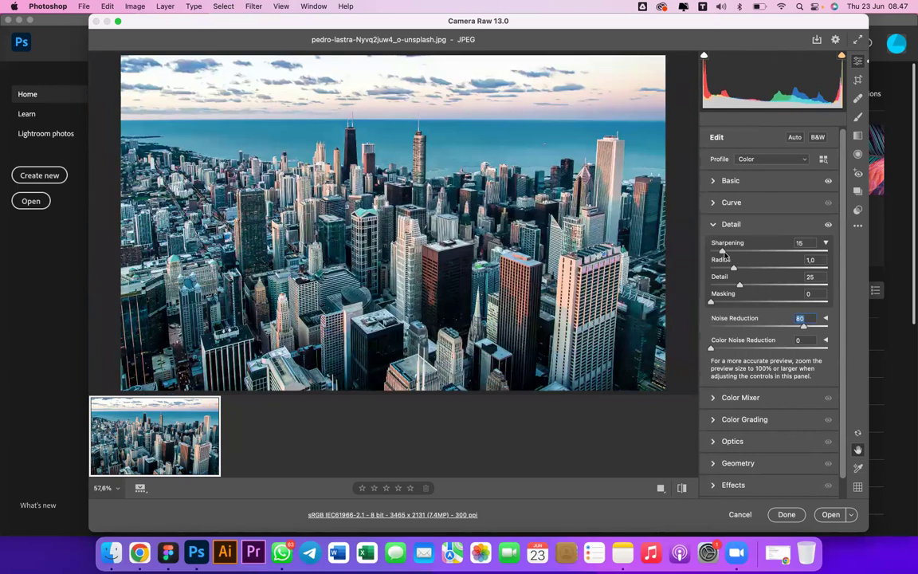
Raise Sharpening to 87 and inspect the buildings at 300% zoom.
left_click_drag(724, 254, 778, 253)
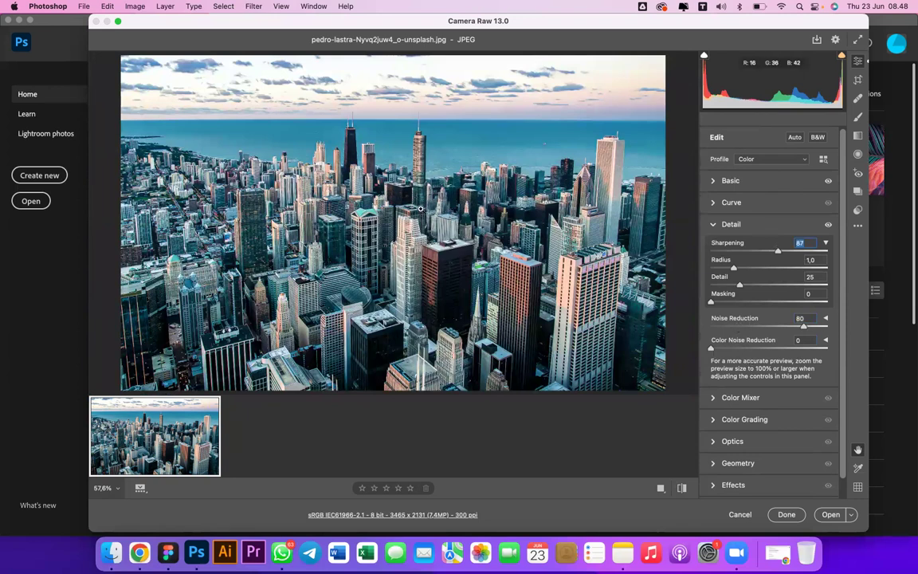
key("super+equal")
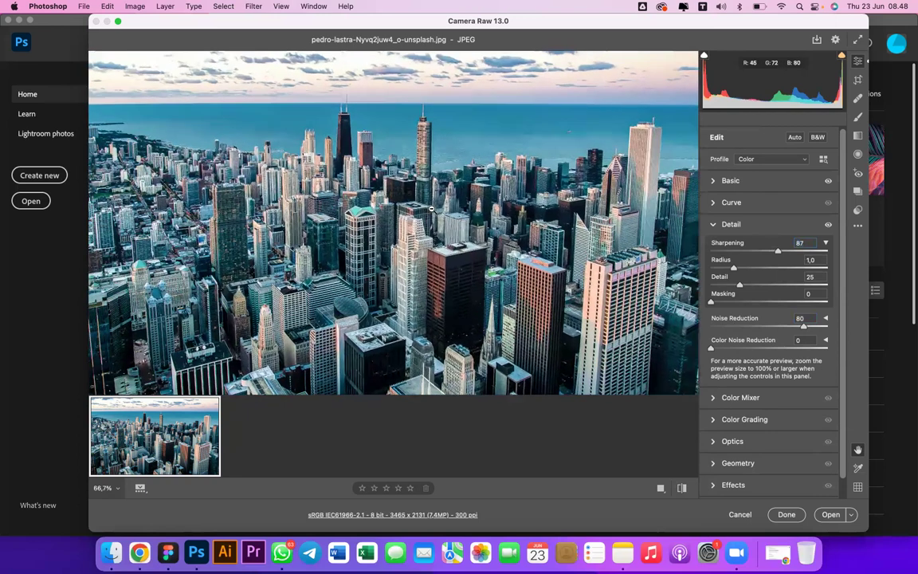
key("super+equal")
key("super+equal")
key("super+equal")
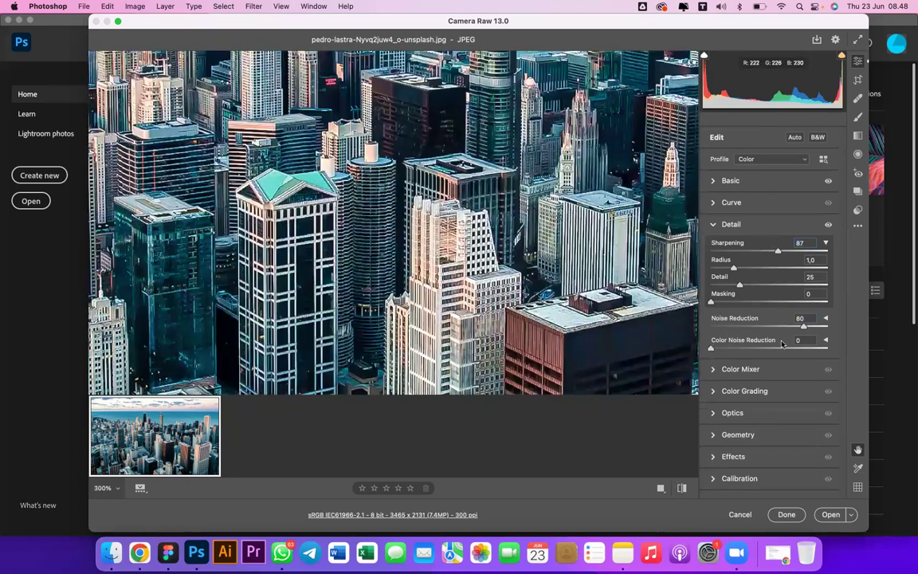
Try a high Color Noise Reduction on the buildings and reset it to 0.
left_click_drag(713, 347, 803, 348)
left_click(804, 345)
type("6")
left_click(802, 340)
type("0")
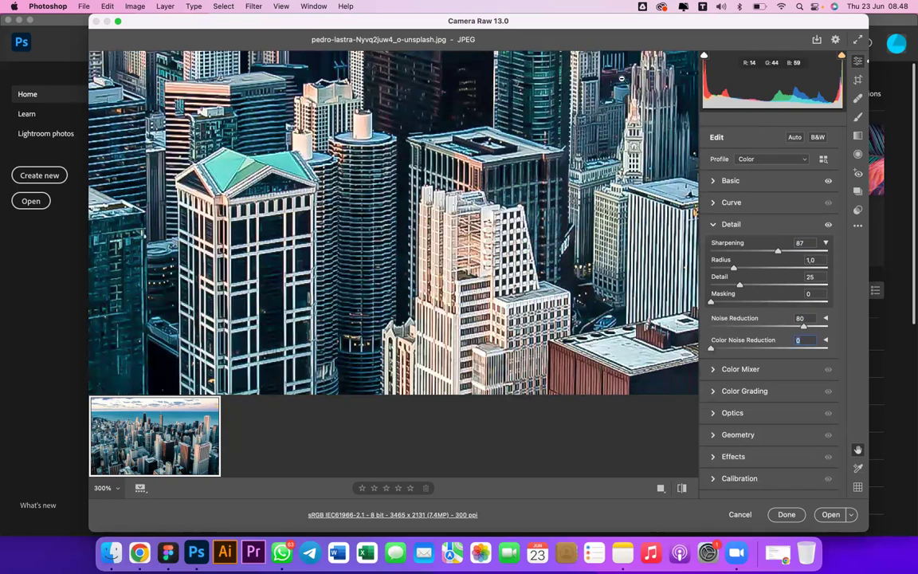
Set Color Noise Reduction to 100 while viewing the dark tower at 600% zoom, and toggle the Detail adjustments to compare.
key("super+equal")
key("super+equal")
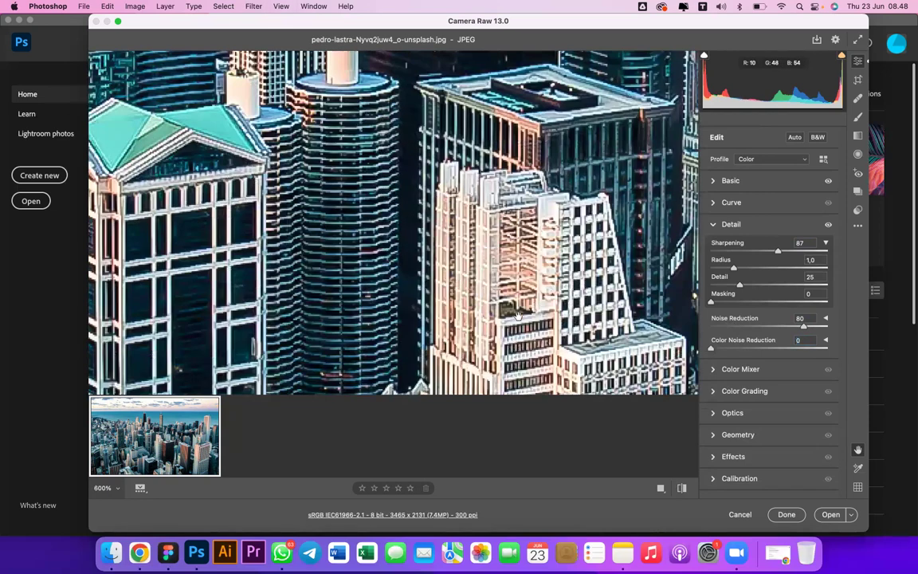
scroll(518, 316, "up", 10)
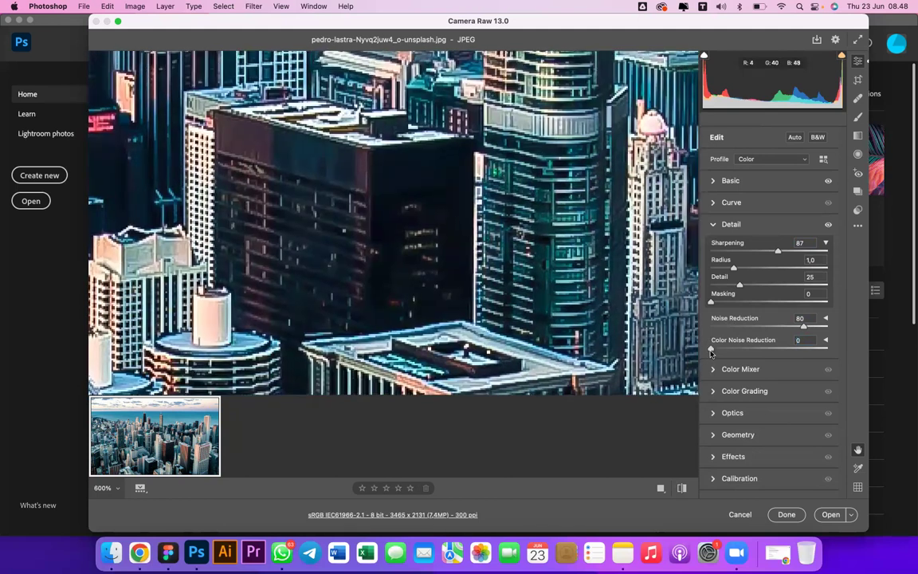
left_click_drag(711, 351, 848, 357)
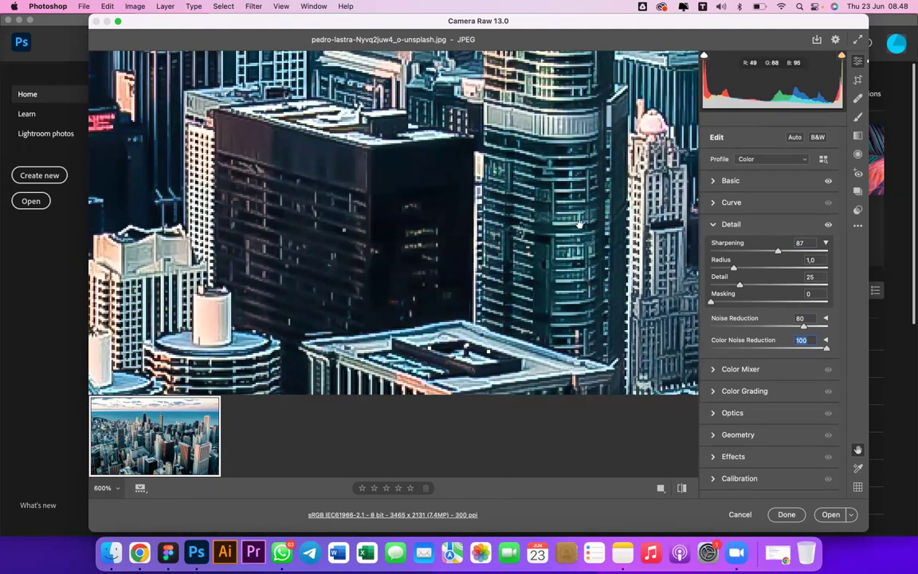
left_click(829, 225)
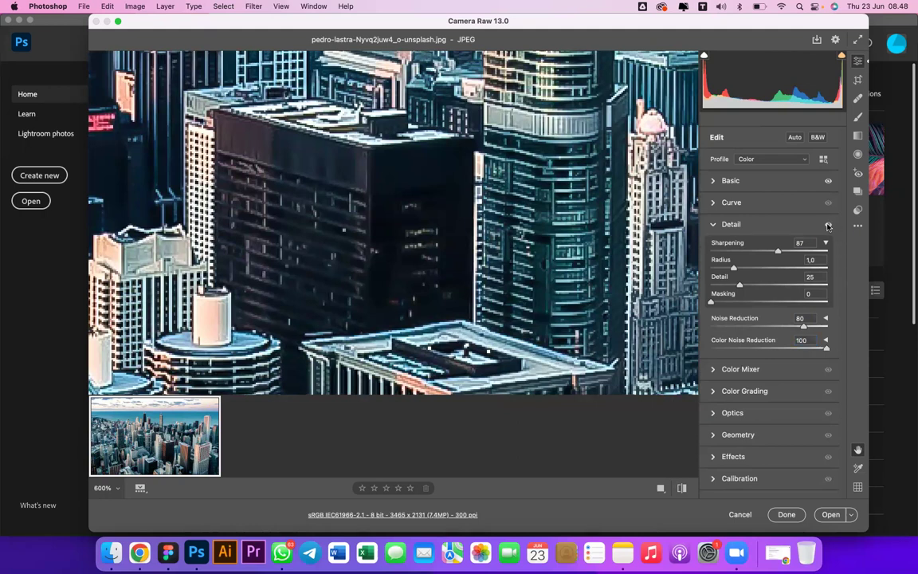
Compare the dark tower at 600% zoom with and without the Detail adjustments, then view the whole photo again.
left_click(829, 226)
left_click(829, 225)
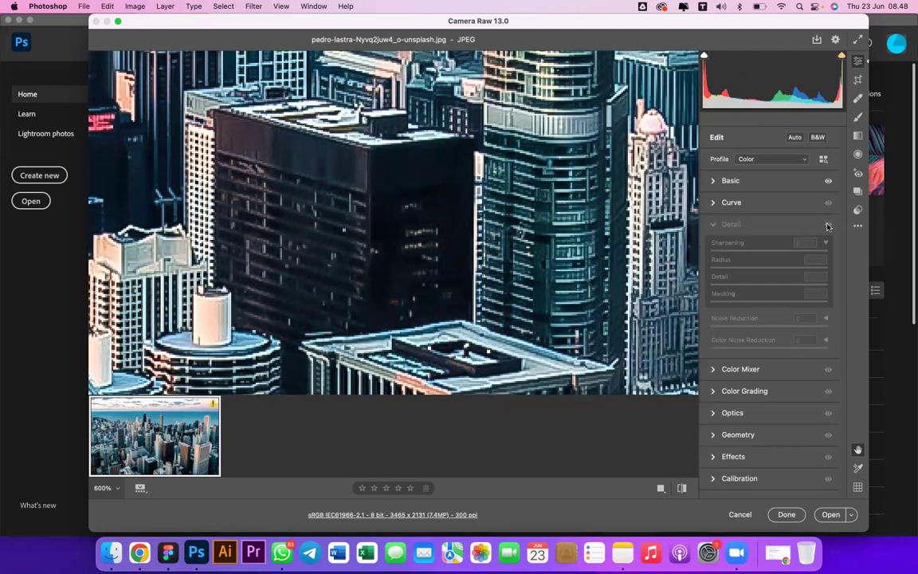
left_click(829, 226)
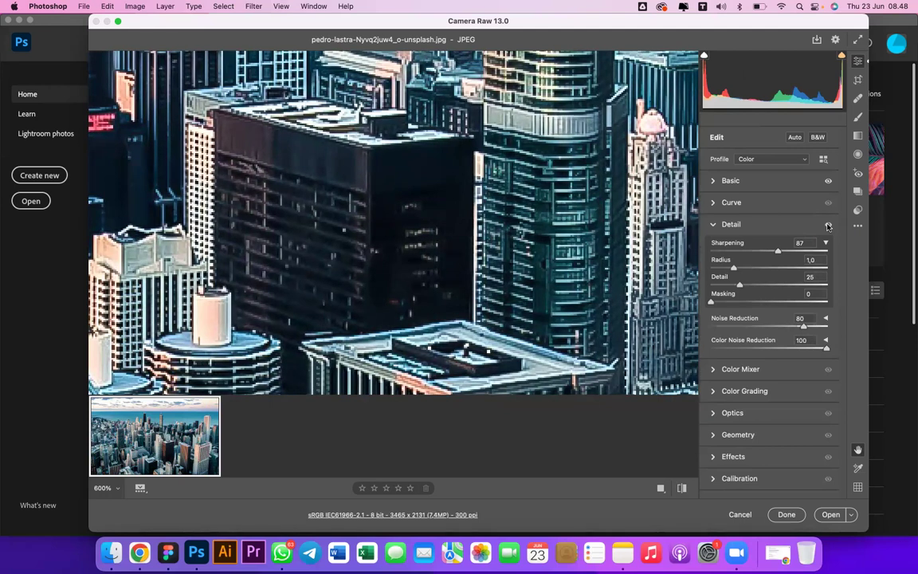
left_click(829, 226)
left_click(829, 226)
left_click(458, 293, "alt")
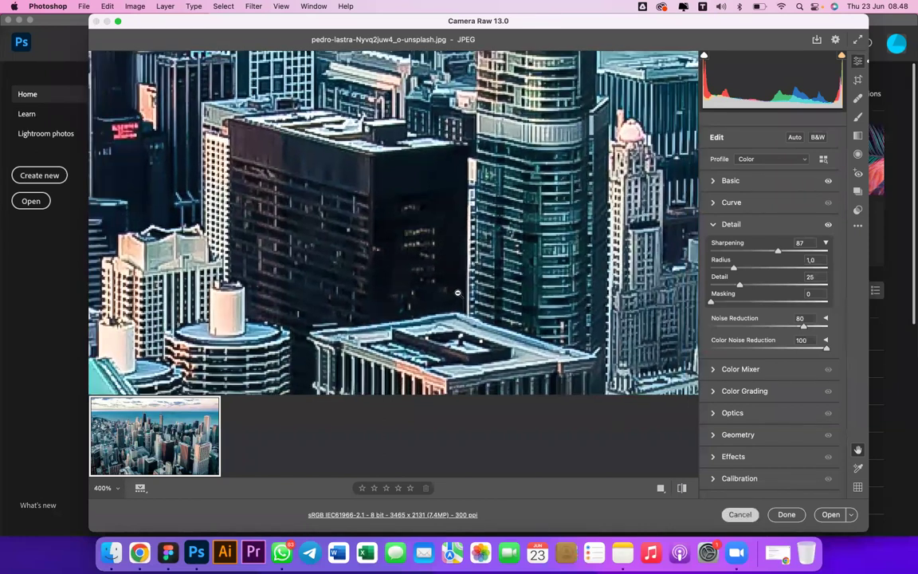
left_click(457, 294, "alt")
left_click(458, 293, "alt")
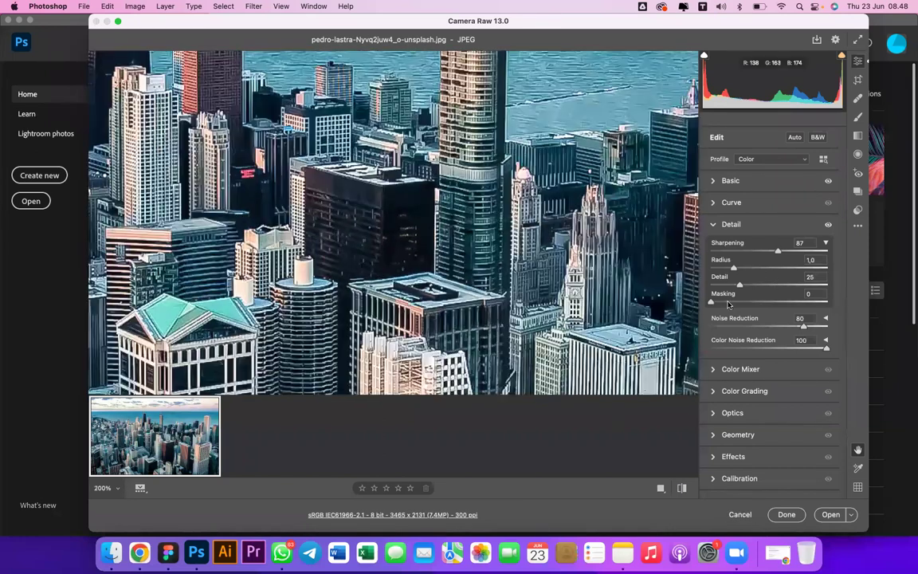
key("super+0")
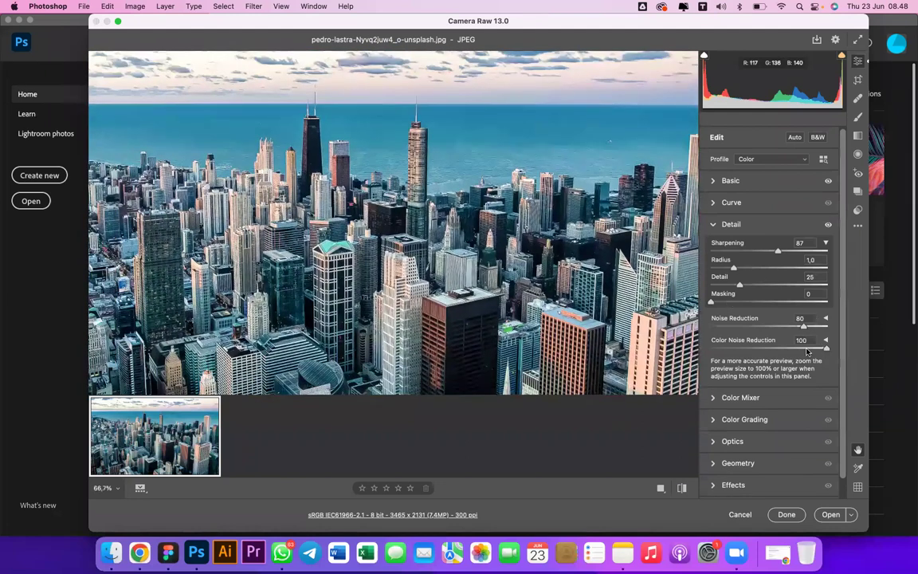
key("super+alt+0")
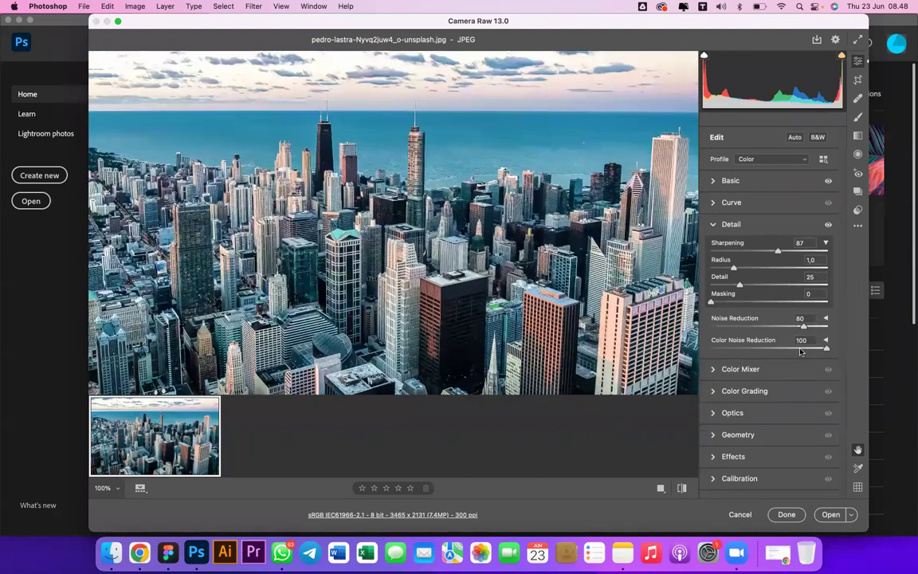
key("super+0")
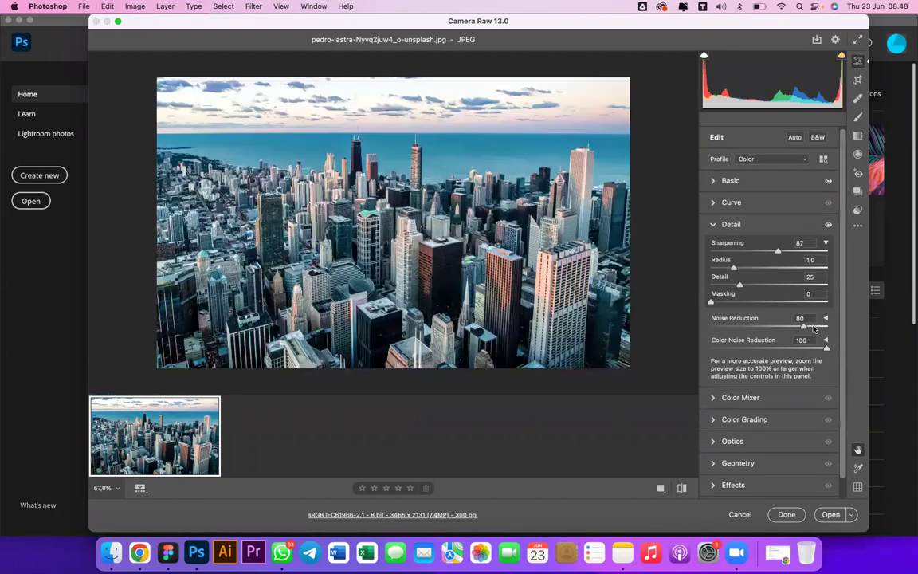
Lower Color Noise Reduction to 79 and keep reducing it in small increments.
left_click_drag(826, 349, 802, 348)
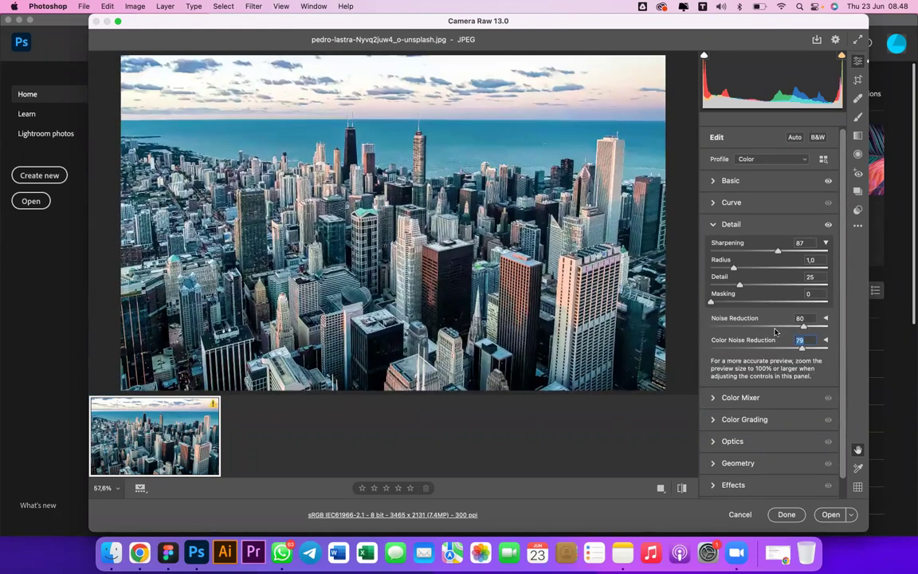
key("Down")
key("Down")
key("Down")
key("Down")
key("Down")
key("Down")
key("Down")
key("Down")
key("Down")
key("Down")
key("Down")
key("Down")
key("Down")
key("Down")
key("Down")
key("Down")
key("Down")
Fine-tune the noise reduction amounts in small increments and close the Detail settings.
left_click(775, 327)
key("Up")
key("Up")
key("Up")
key("Up")
key("Up")
key("Up")
key("shift+Tab")
key("Down")
key("Down")
key("Down")
key("Tab")
left_click(717, 230)
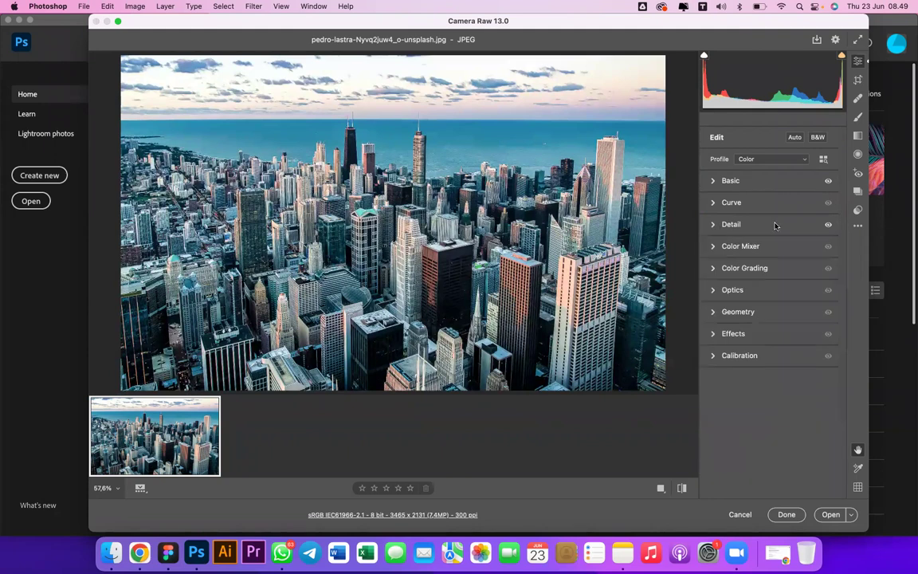
Compare the whole photo with and without the Basic and the Detail adjustments.
left_click(828, 183)
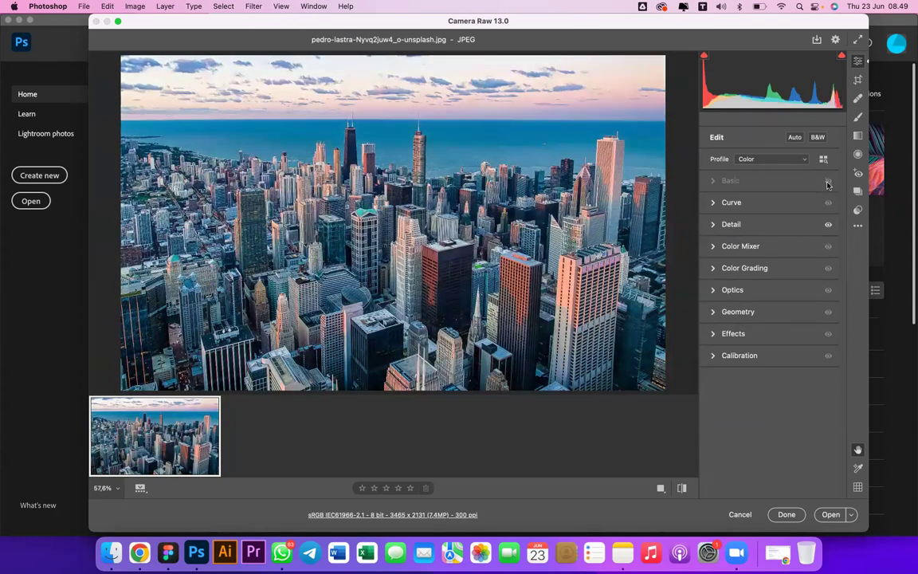
left_click(827, 182)
left_click(828, 227)
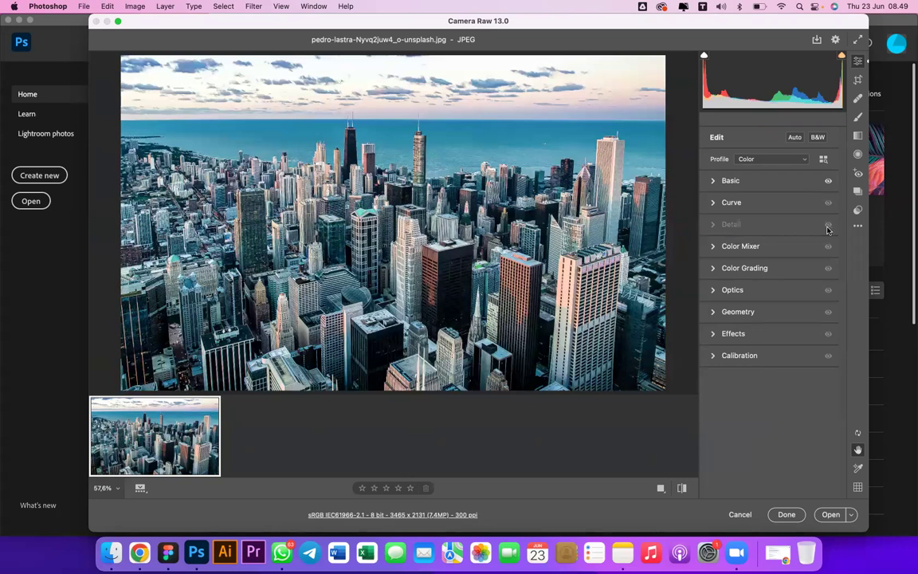
left_click(827, 228)
left_click(828, 181)
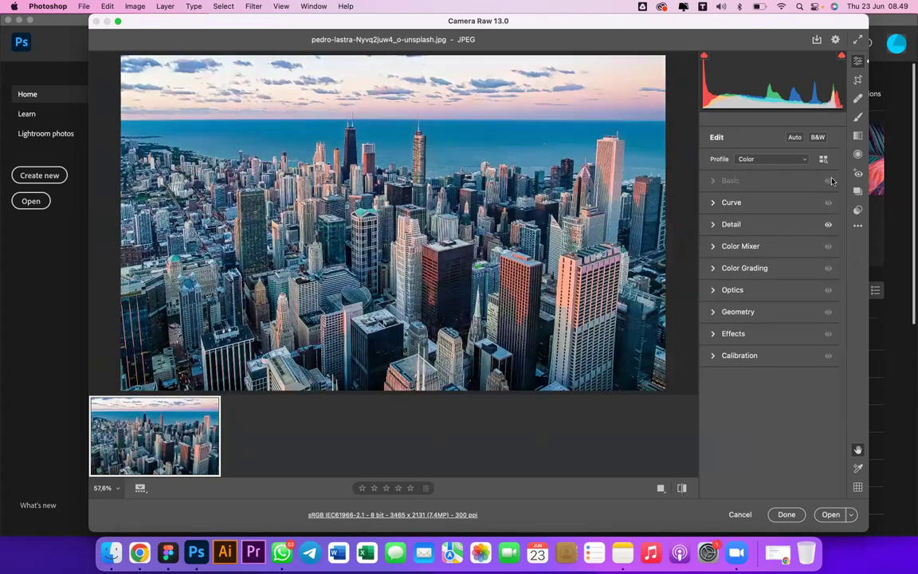
left_click(829, 181)
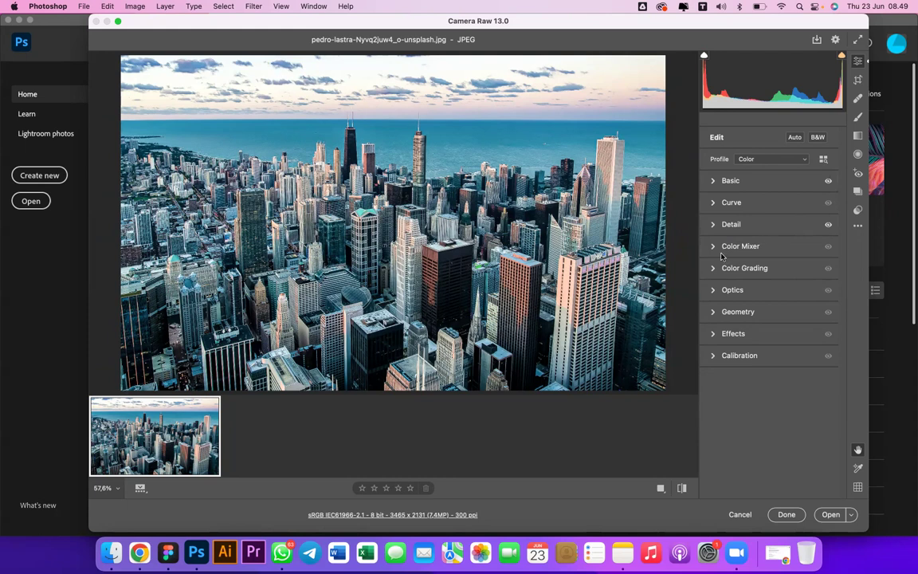
Examine the Curve controls and the Color Mixer's Hue, Saturation and Luminance settings for each colour.
left_click(727, 203)
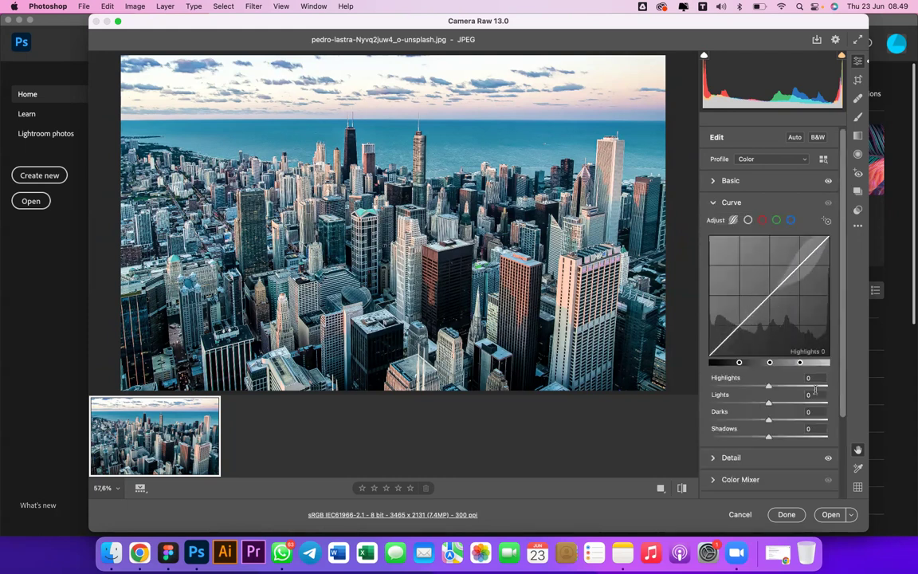
scroll(767, 392, "down", 1)
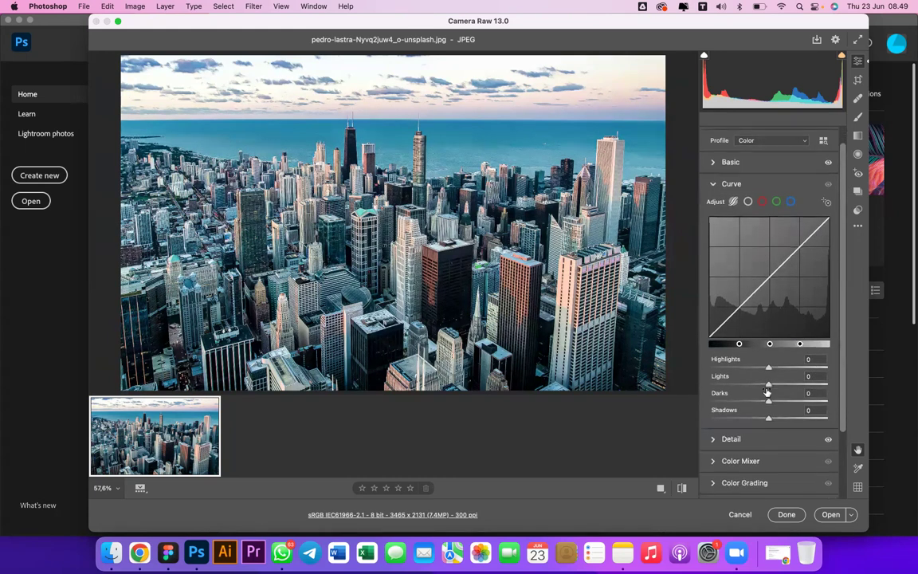
scroll(767, 390, "down", 3)
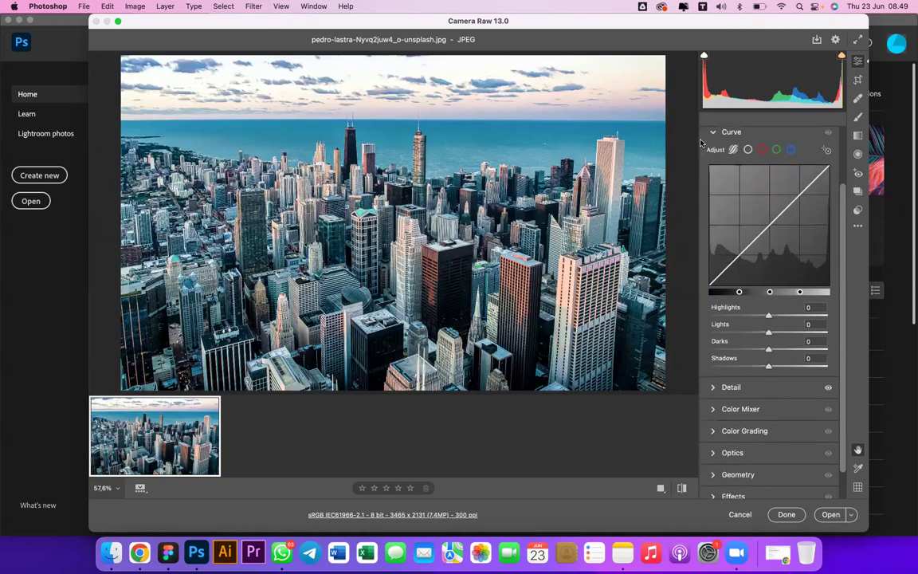
left_click(712, 135)
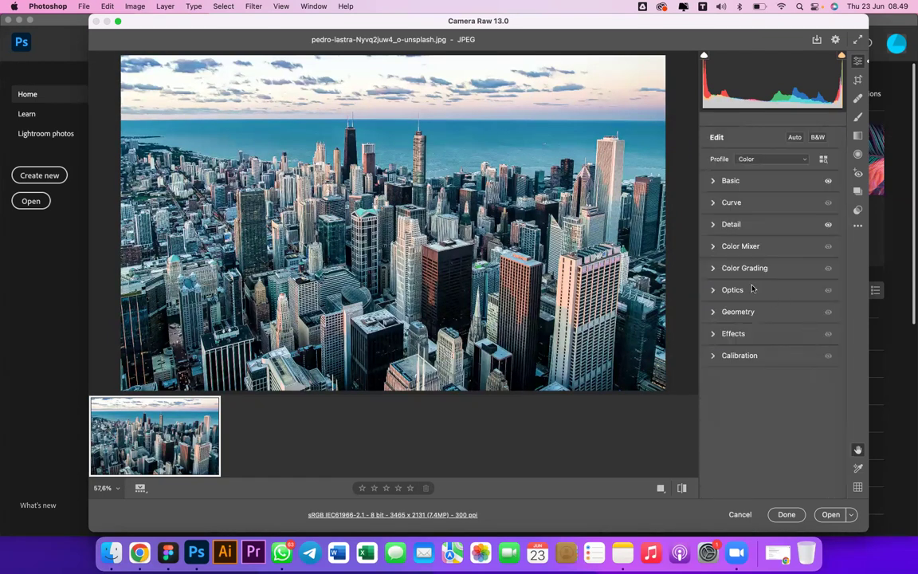
left_click(740, 245)
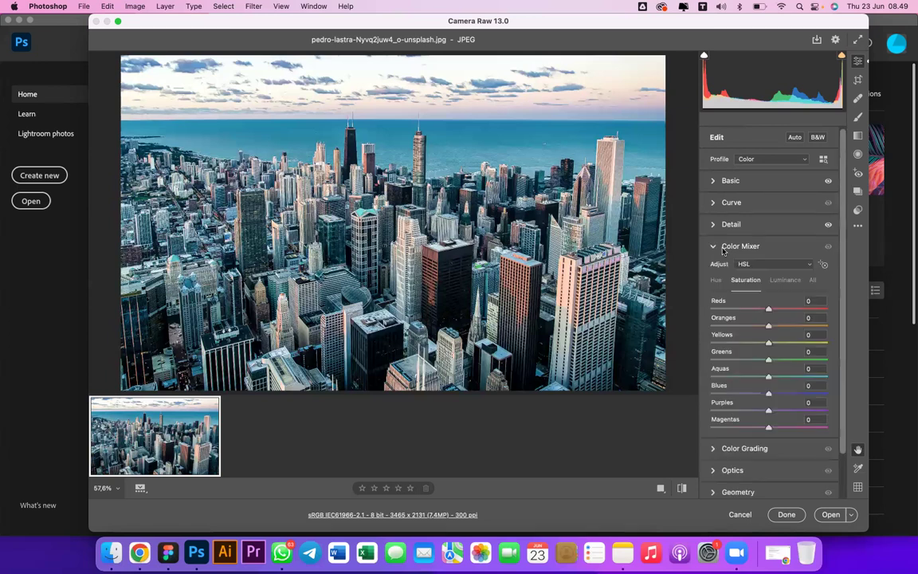
left_click(746, 274)
scroll(748, 300, "down", 1)
scroll(748, 300, "down", 1)
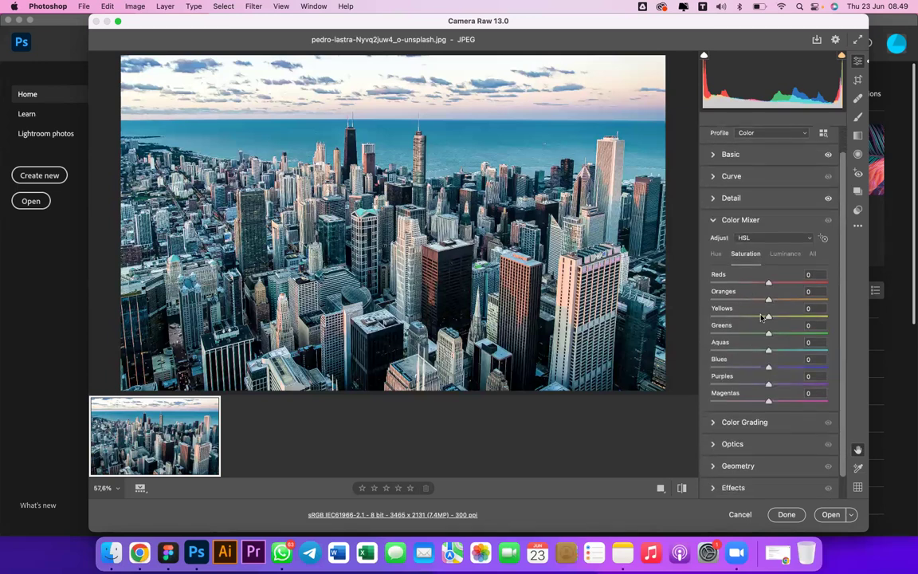
left_click(773, 238)
left_click(773, 239)
left_click(717, 255)
left_click(785, 253)
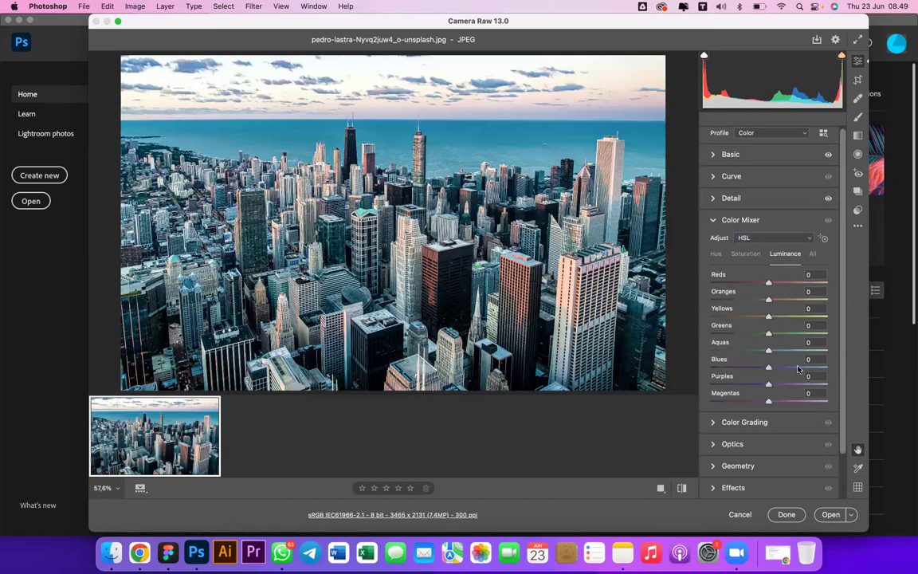
left_click(745, 255)
left_click(716, 254)
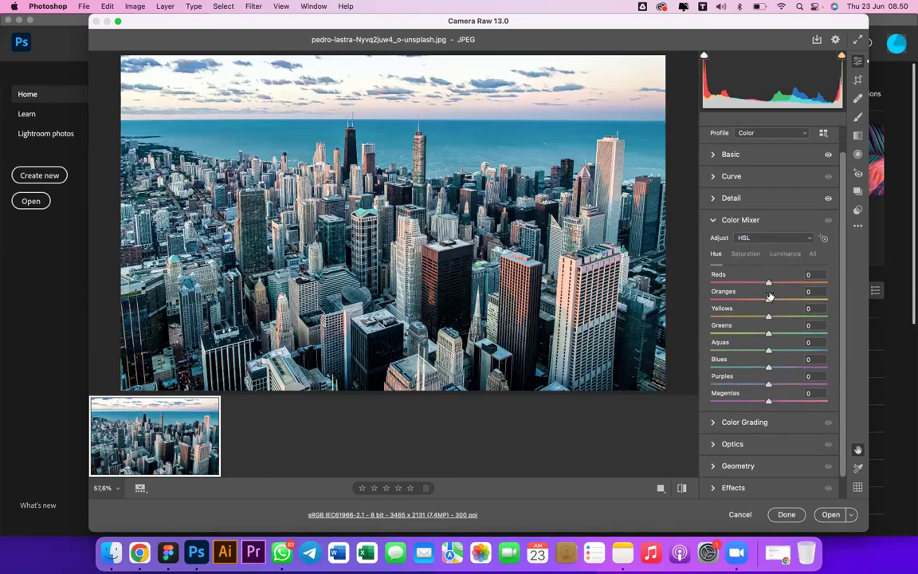
Try shifting the hue of the Reds and the Blues, reset both, and close the Color Mixer.
mouse_move(767, 284)
left_mouse_down()
mouse_move(811, 286)
mouse_move(721, 287)
mouse_move(755, 291)
left_mouse_up()
double_click(755, 285)
left_click_drag(768, 367, 806, 362)
double_click(805, 362)
left_click(730, 220)
Review the Color Grading wheels and the Optics lens correction options.
left_click(726, 268)
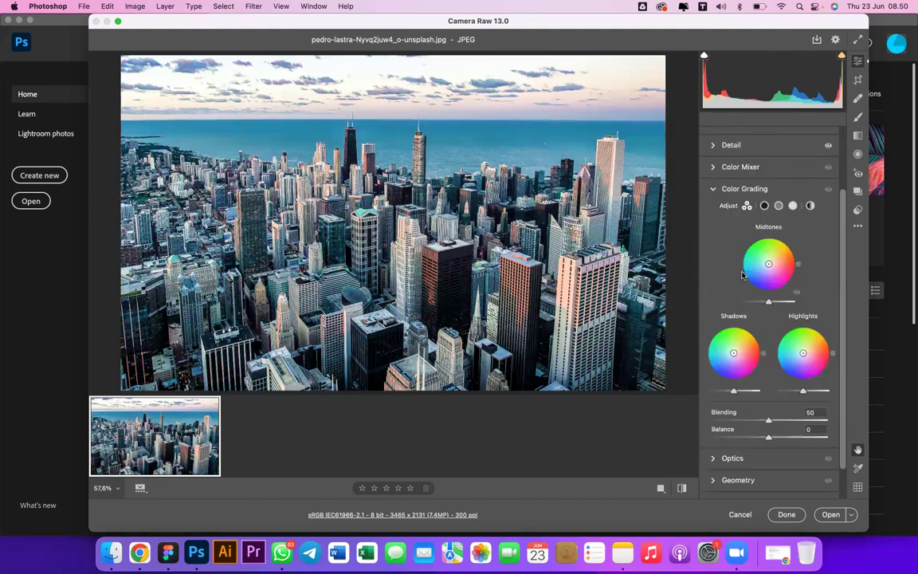
left_click(713, 189)
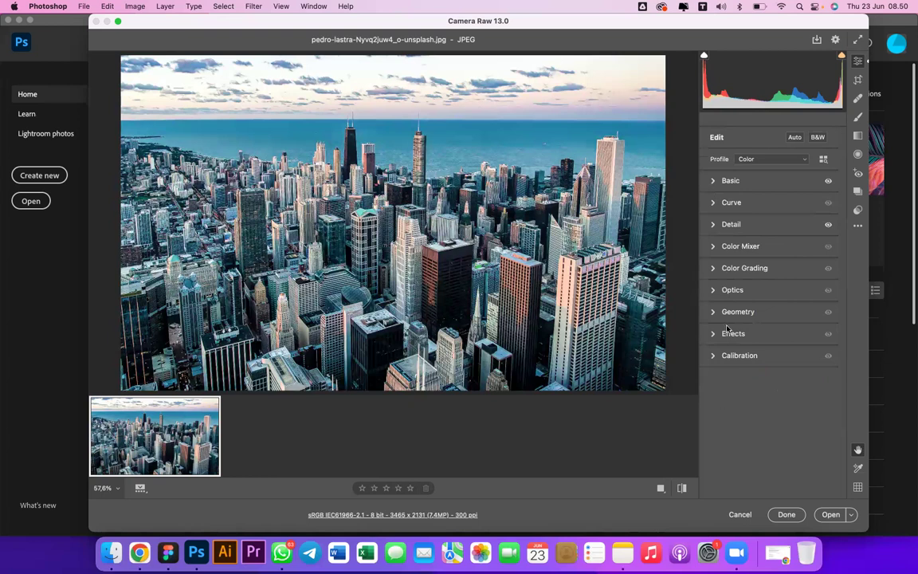
left_click(723, 291)
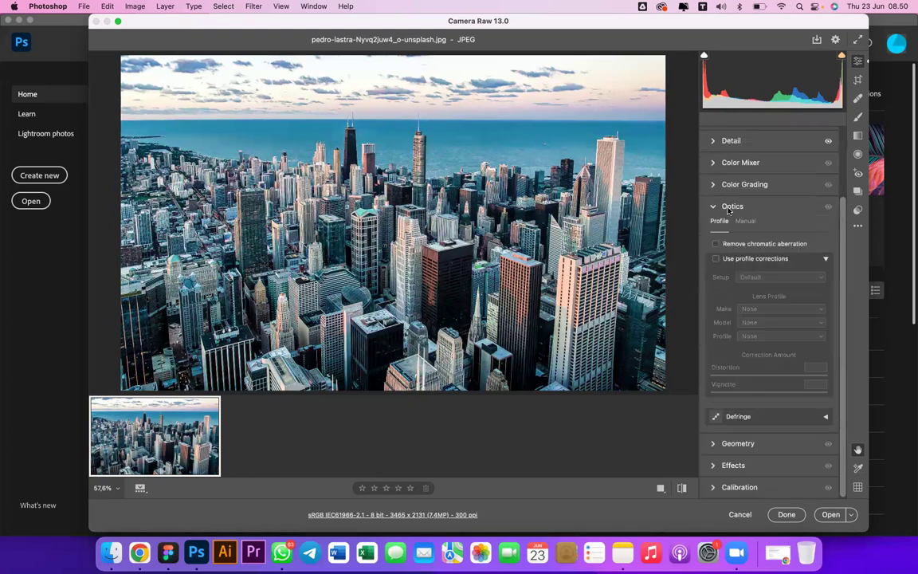
left_click(729, 209)
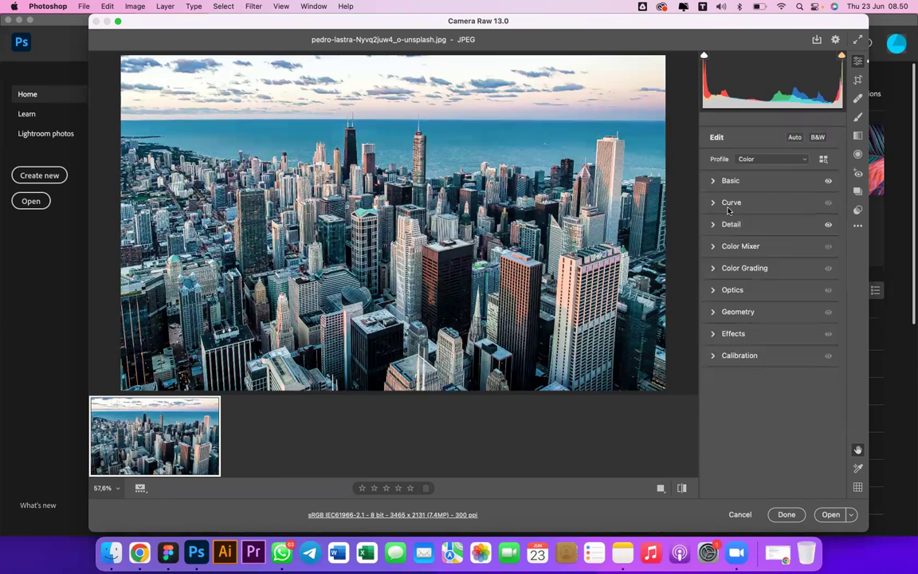
Open the Effects settings, try a negative Vignetting amount on the photo, and reset it to 0.
left_click(746, 334)
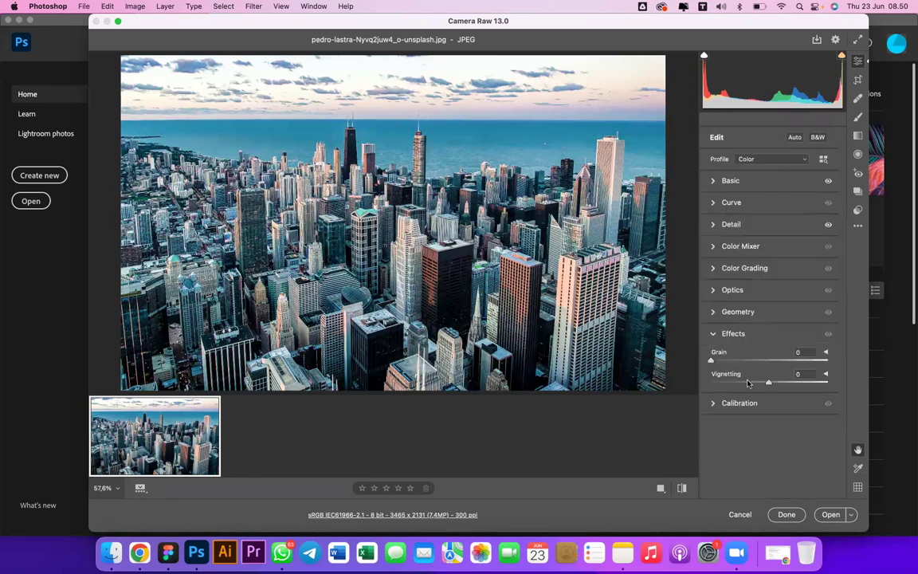
left_click_drag(769, 382, 748, 376)
double_click(749, 376)
Set Grain to 90 and check its effect on the sea and towers at several magnifications.
left_click(385, 151, "super")
left_click(385, 152, "super")
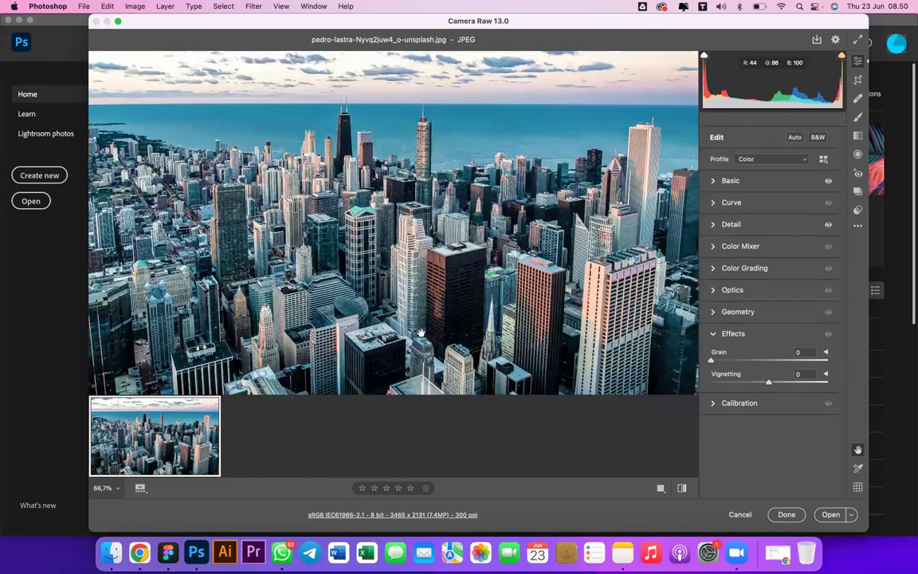
key("super+equal")
key("super+equal")
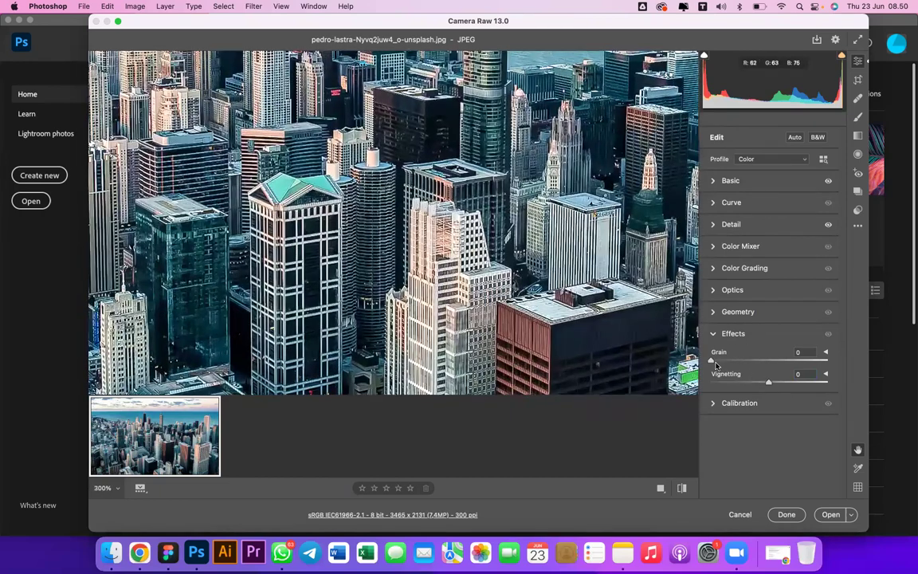
scroll(712, 360, "up", 8)
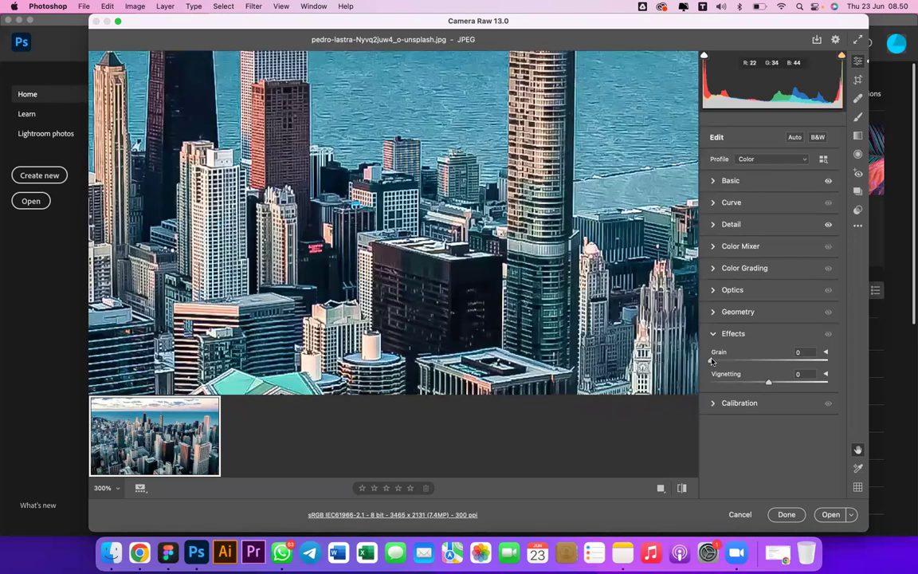
left_click_drag(712, 360, 777, 361)
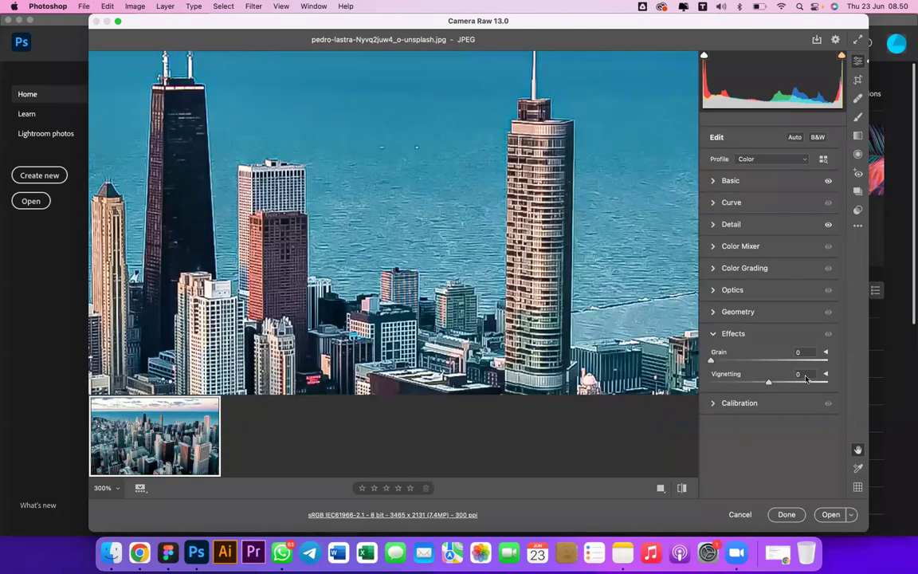
left_click(814, 360)
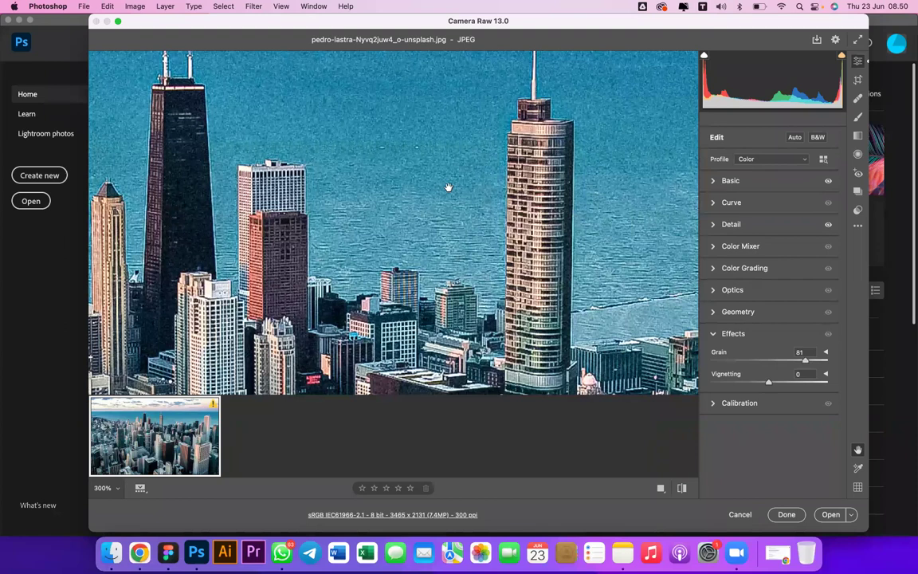
key("super+minus")
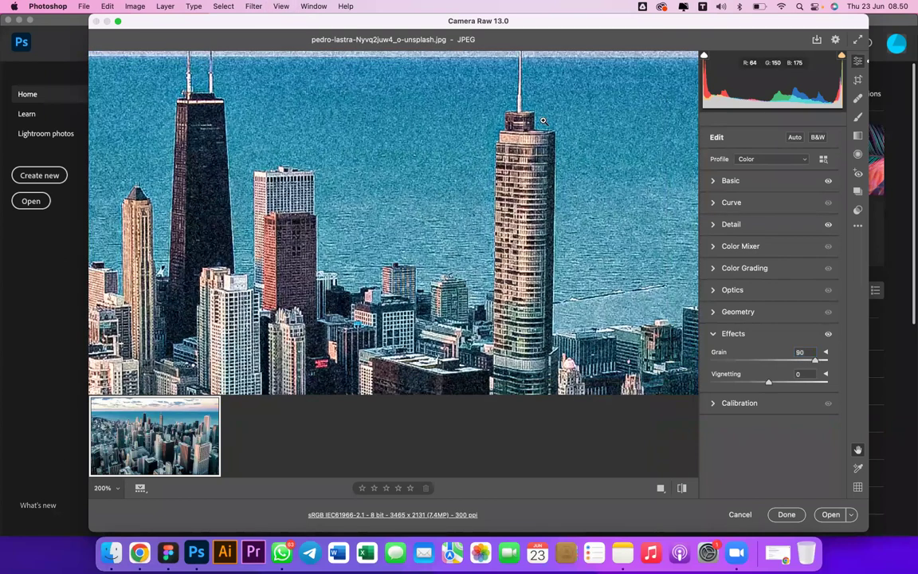
key("super+minus")
key("super+minus")
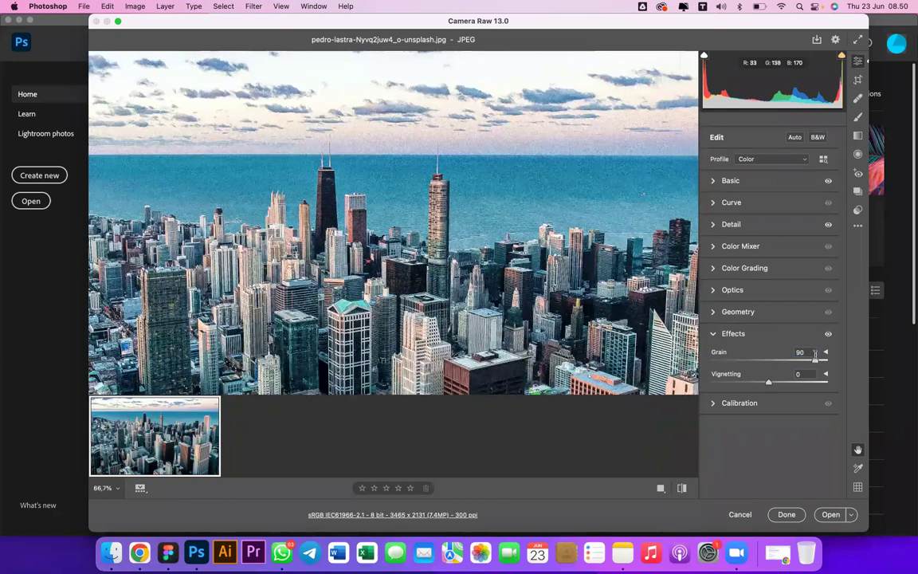
key("super+minus")
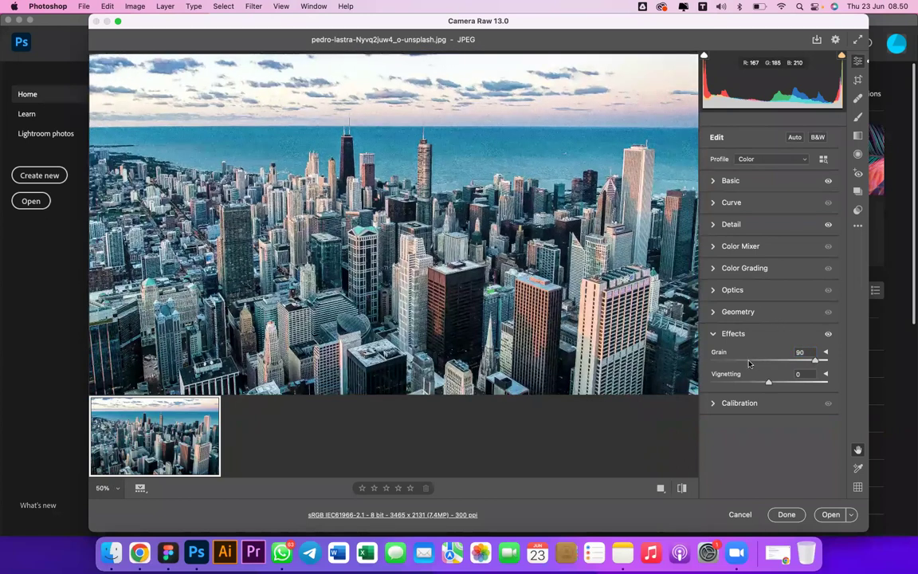
key("super+plus")
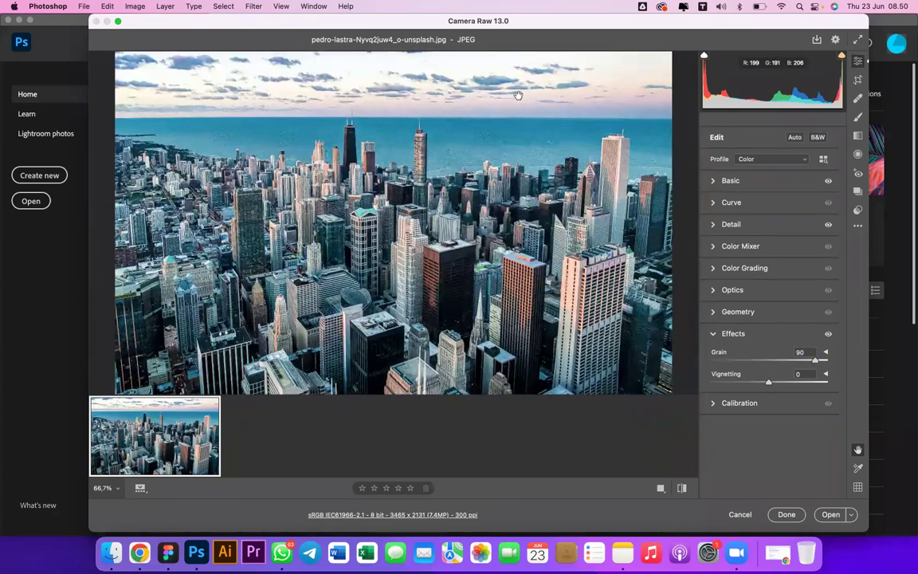
Check the strong grain on the towers up close and reset Grain to 0.
key("super+plus")
key("super+plus")
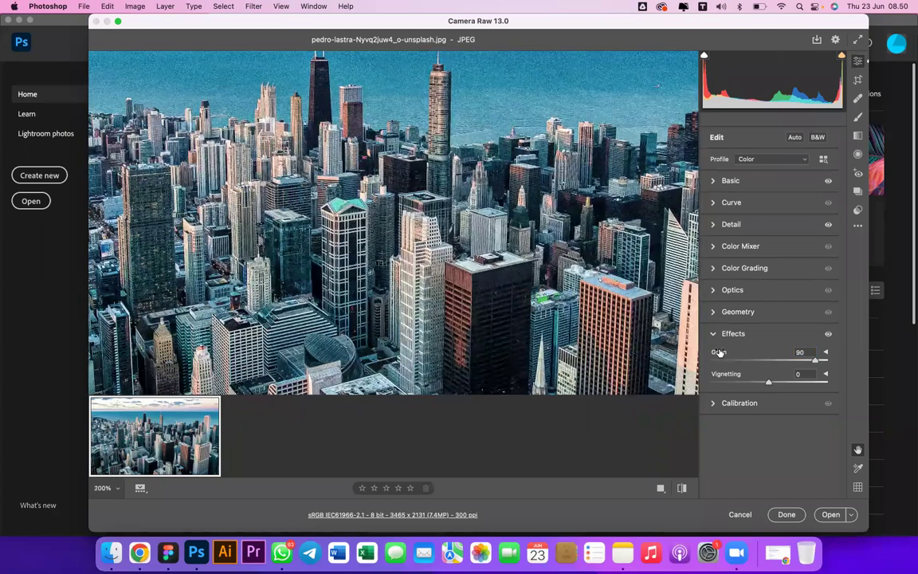
key("super+plus")
key("super+z")
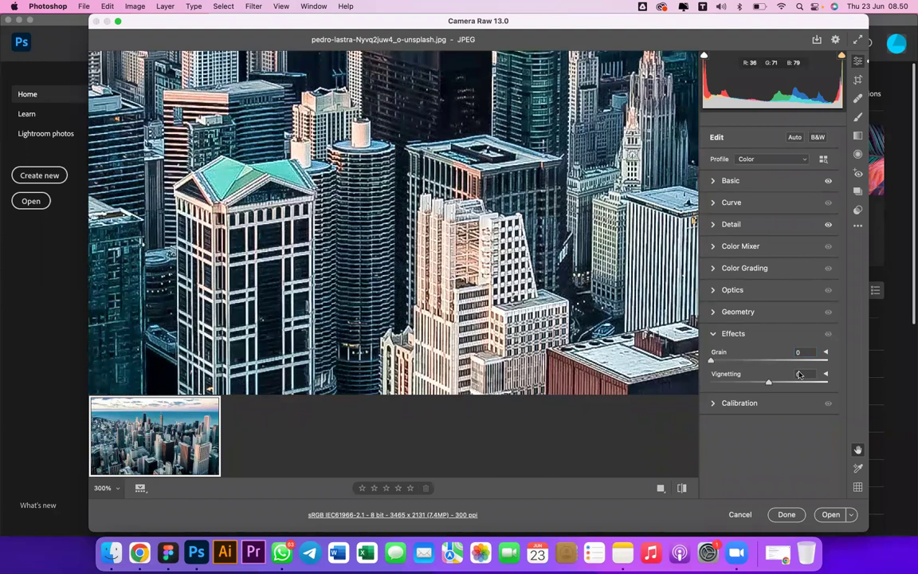
Try a Grain amount of 76 on the sea and sky, and set it back to 0.
scroll(797, 374, "up", 10)
left_click_drag(711, 360, 718, 361)
type("6")
key("Return")
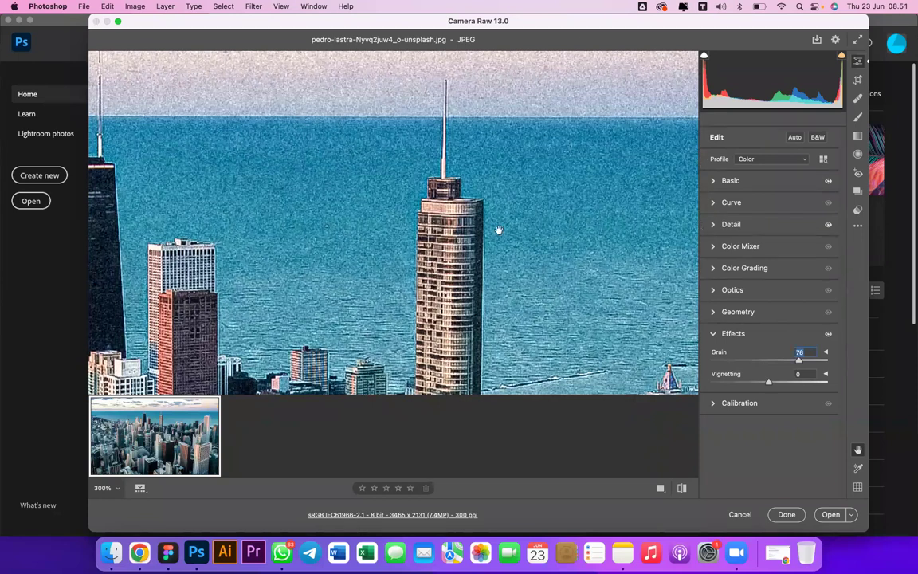
type("0")
Open the corrected city photo from Camera Raw in Photoshop.
key("super+minus")
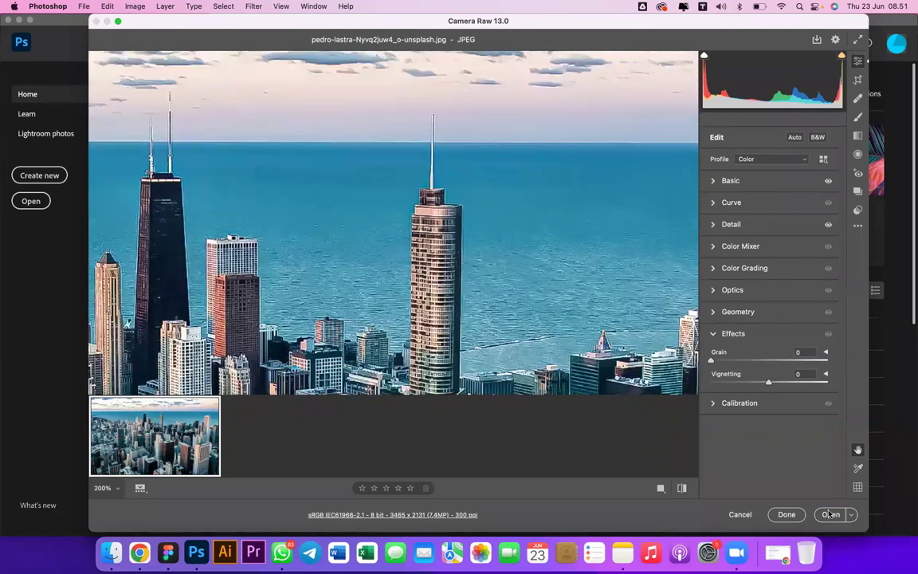
key("super+minus")
key("super+minus")
key("super+minus")
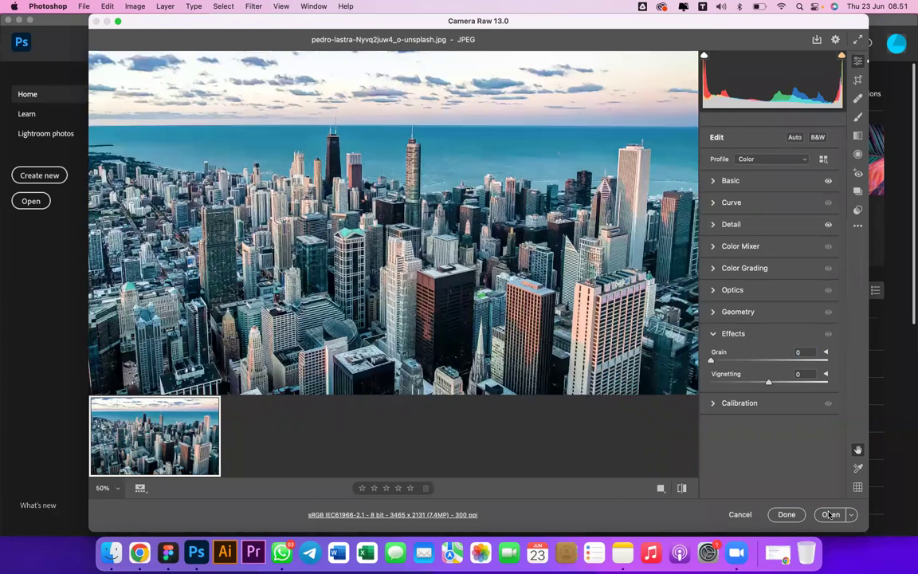
left_click(830, 514)
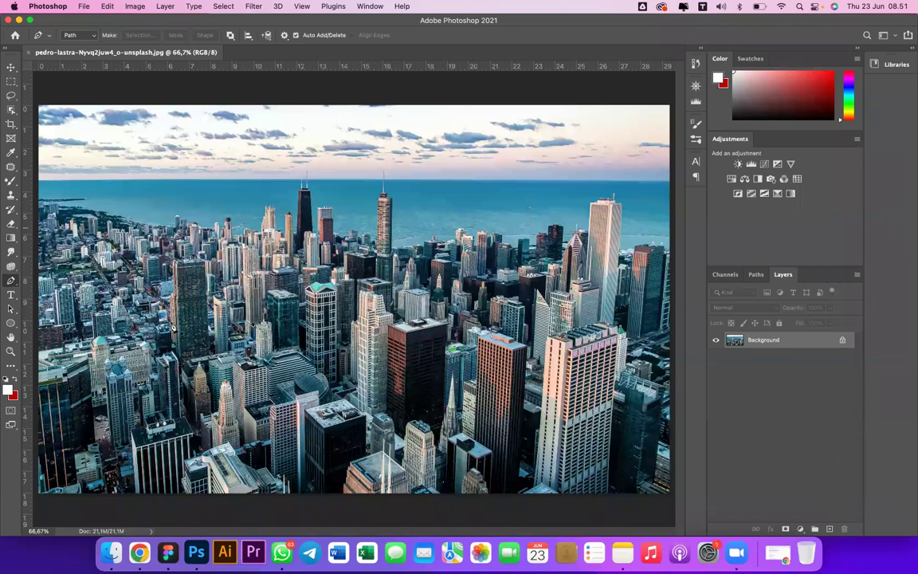
Patch out the small white boat on the sea above the dark tower with clean water, and deselect.
left_click(11, 166)
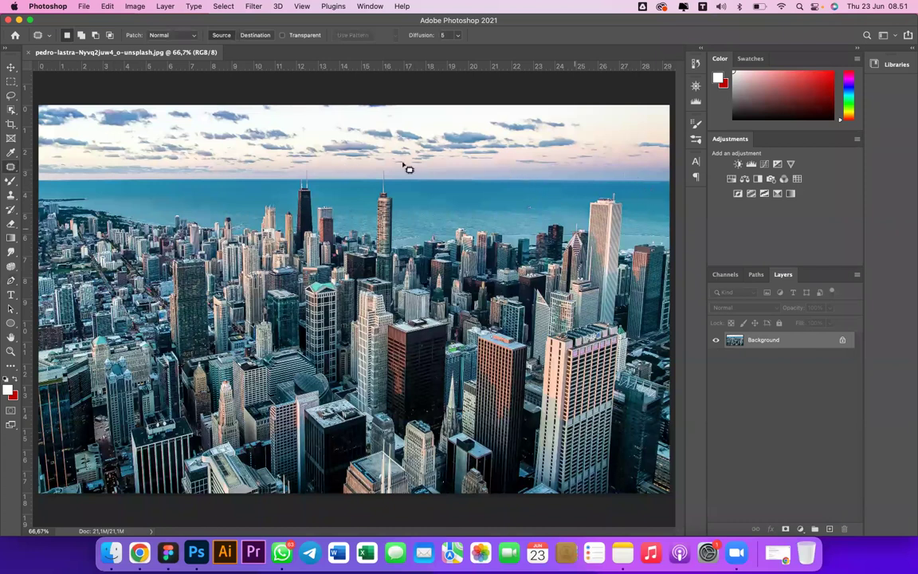
scroll(406, 168, "up", 10)
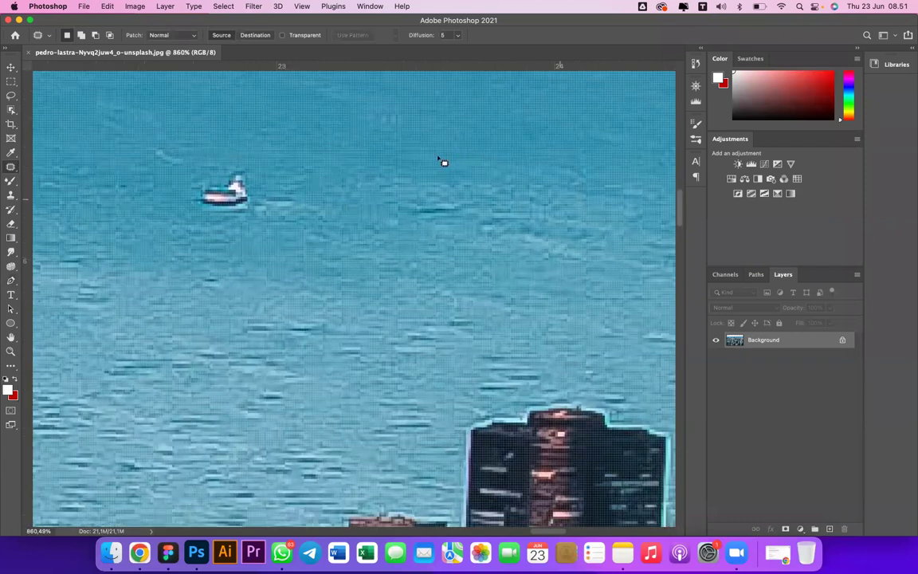
scroll(445, 162, "down", 10)
scroll(393, 183, "up", 10)
mouse_move(364, 150)
left_mouse_down()
mouse_move(364, 195)
mouse_move(558, 217)
left_mouse_up()
scroll(558, 217, "down", 5)
mouse_move(533, 131)
left_mouse_down()
mouse_move(527, 159)
mouse_move(539, 167)
left_mouse_up()
key("ctrl+d")
scroll(536, 166, "down", 5)
scroll(532, 168, "up", 4)
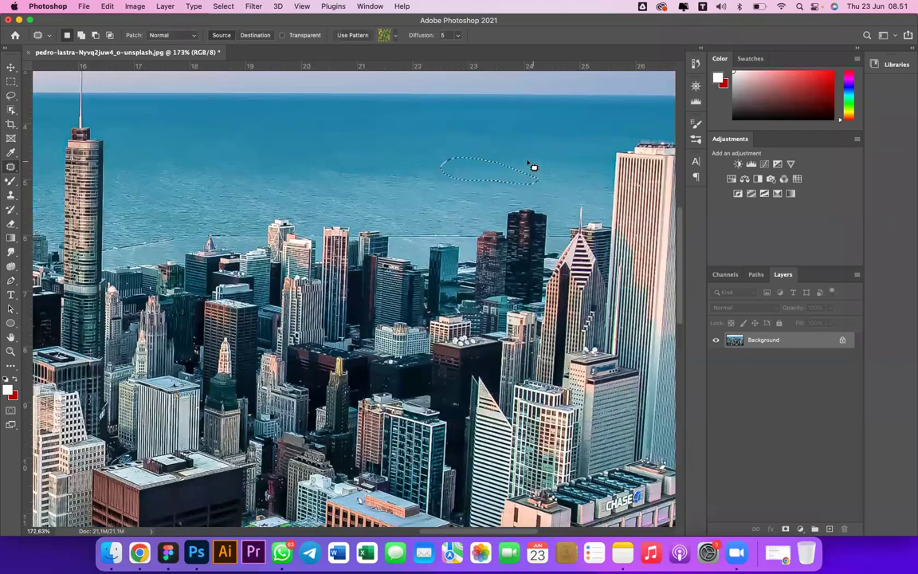
scroll(619, 240, "up", 2)
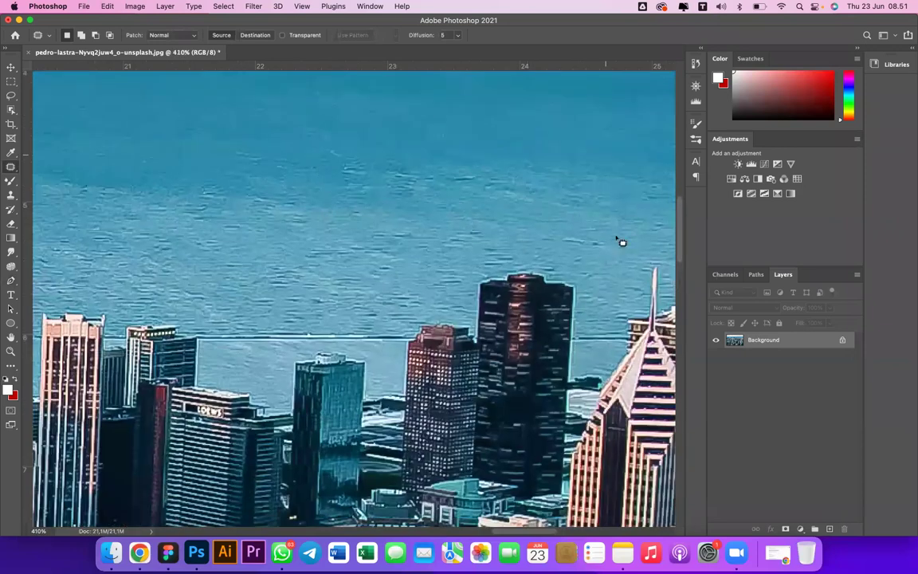
Patch out the small boat left of the black twin-antenna tower and check the whole photo.
scroll(577, 191, "down", 2)
scroll(420, 228, "down", 2)
scroll(420, 228, "left", 10)
scroll(420, 228, "up", 3)
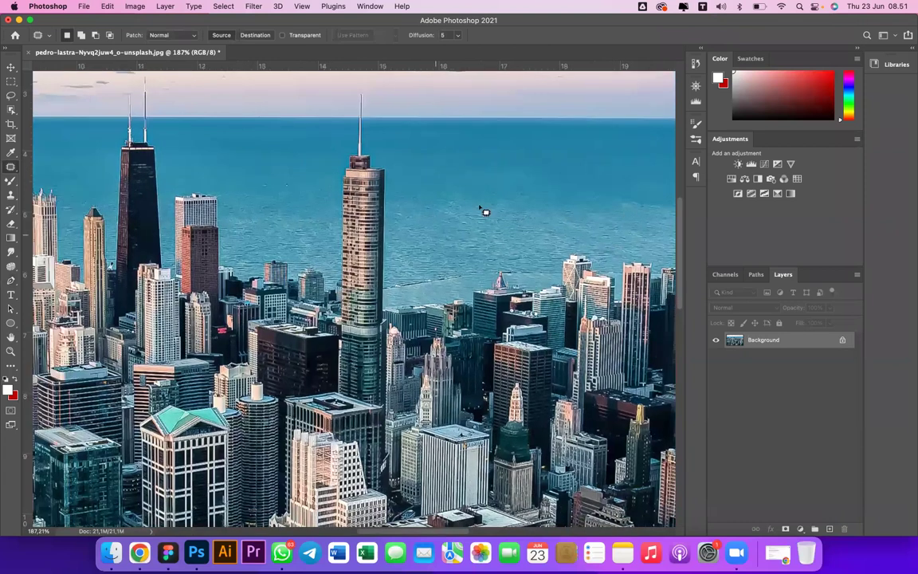
scroll(484, 211, "left", 10)
scroll(266, 182, "up", 1)
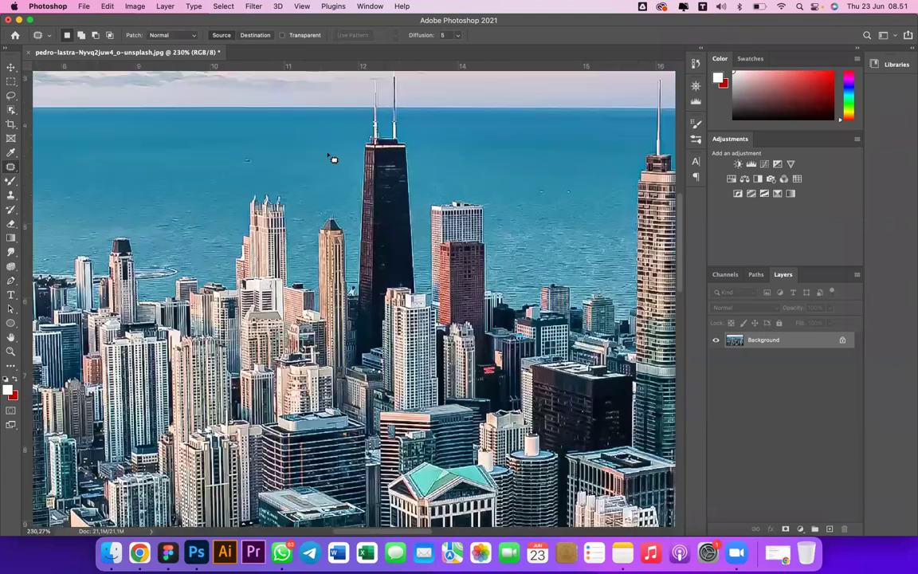
scroll(413, 179, "up", 3)
scroll(418, 183, "down", 4)
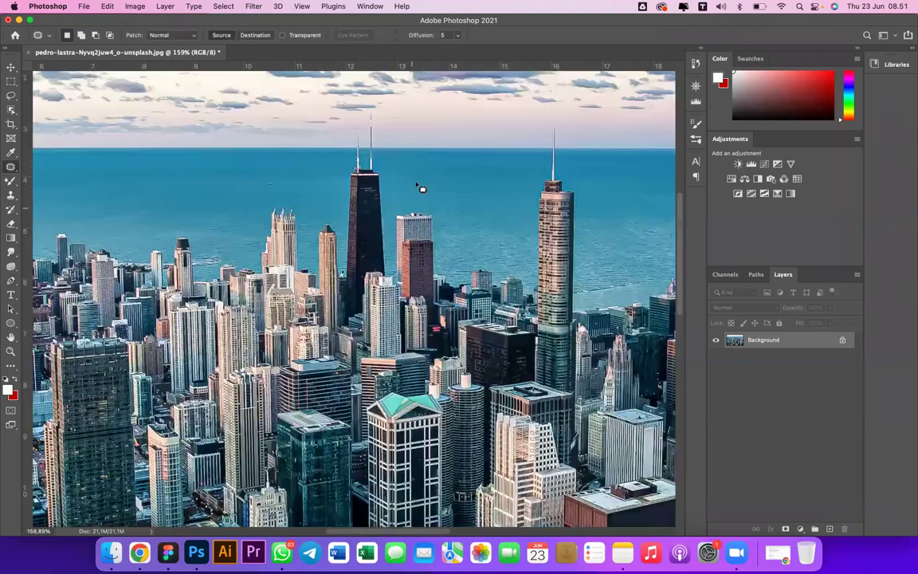
scroll(420, 188, "up", 4)
scroll(528, 195, "down", 2)
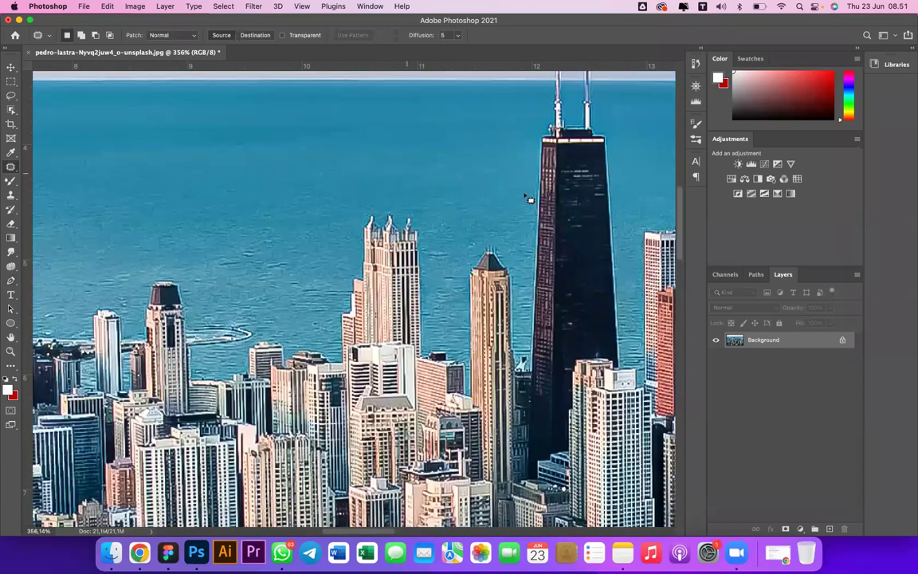
scroll(570, 215, "down", 5)
scroll(466, 232, "down", 2)
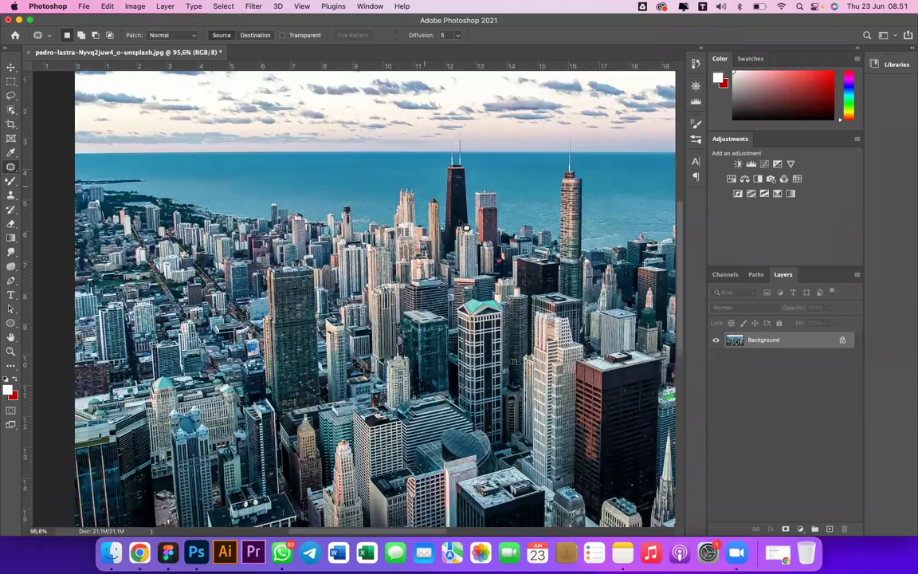
scroll(466, 228, "down", 3)
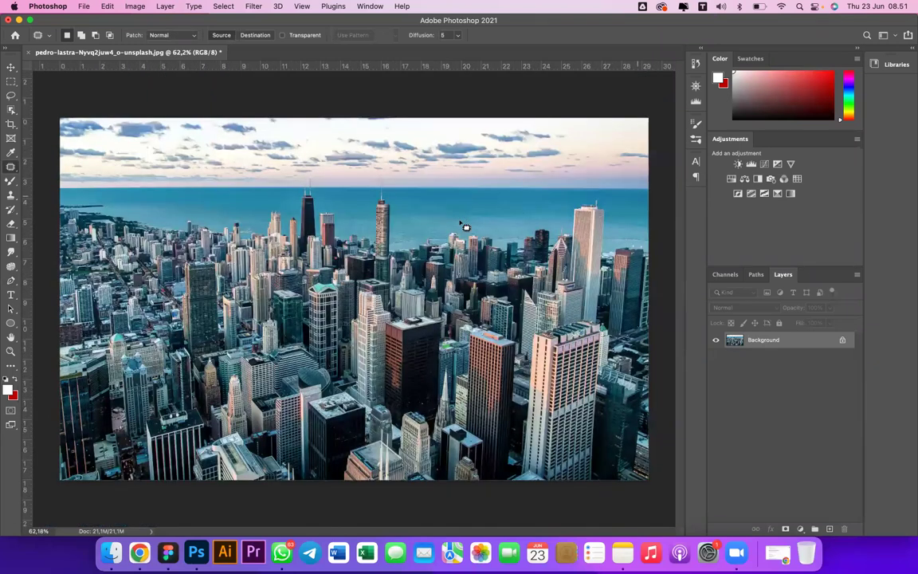
scroll(467, 228, "down", 2)
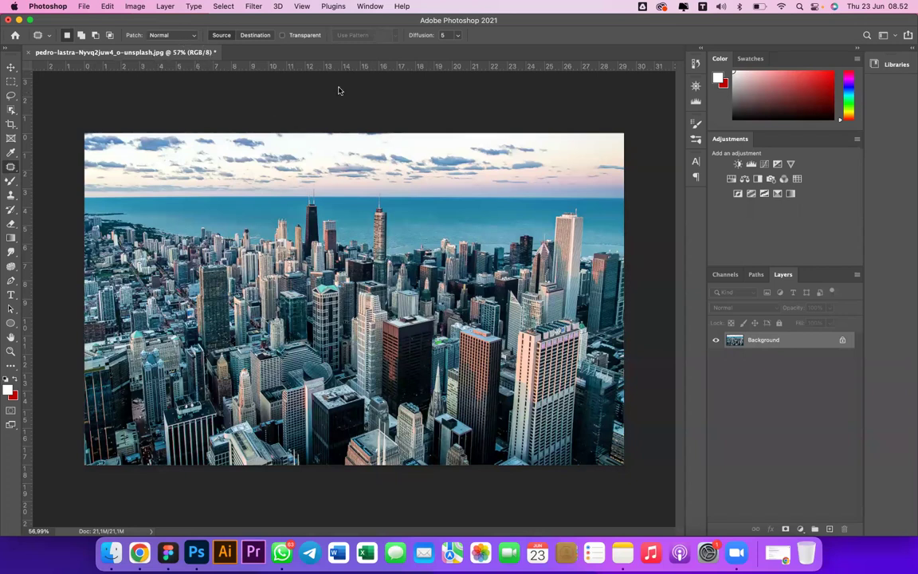
Try converting the photo to CMYK Color mode and undo the conversion.
left_click(134, 7)
mouse_move(168, 38)
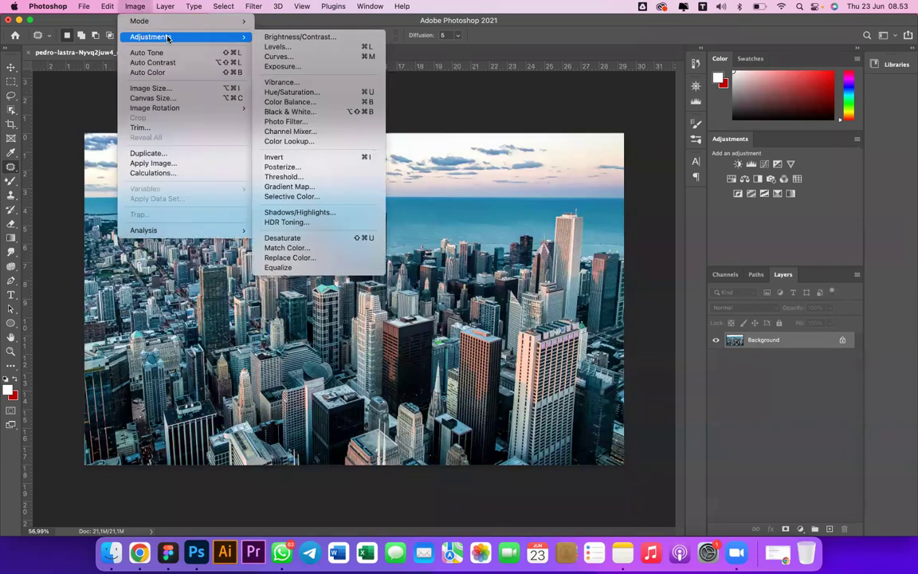
mouse_move(191, 21)
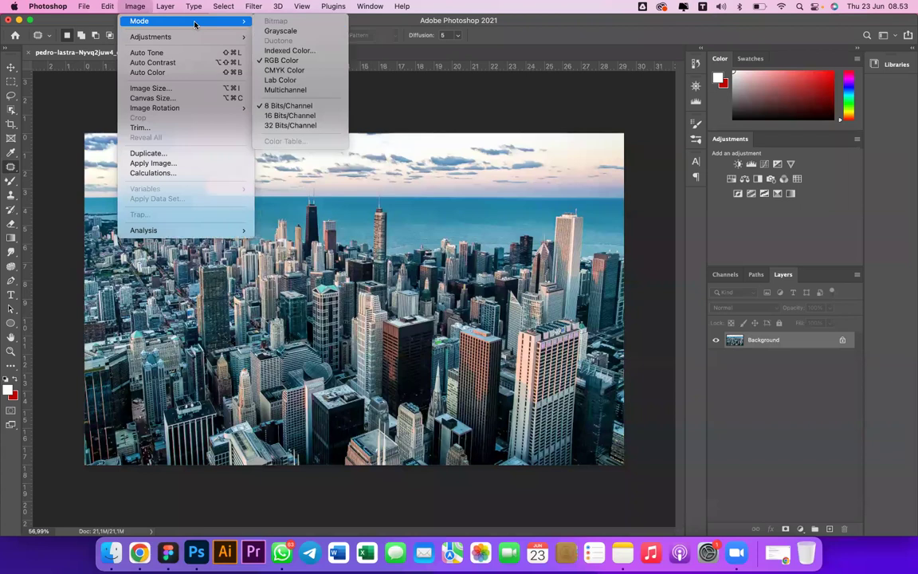
left_click(299, 71)
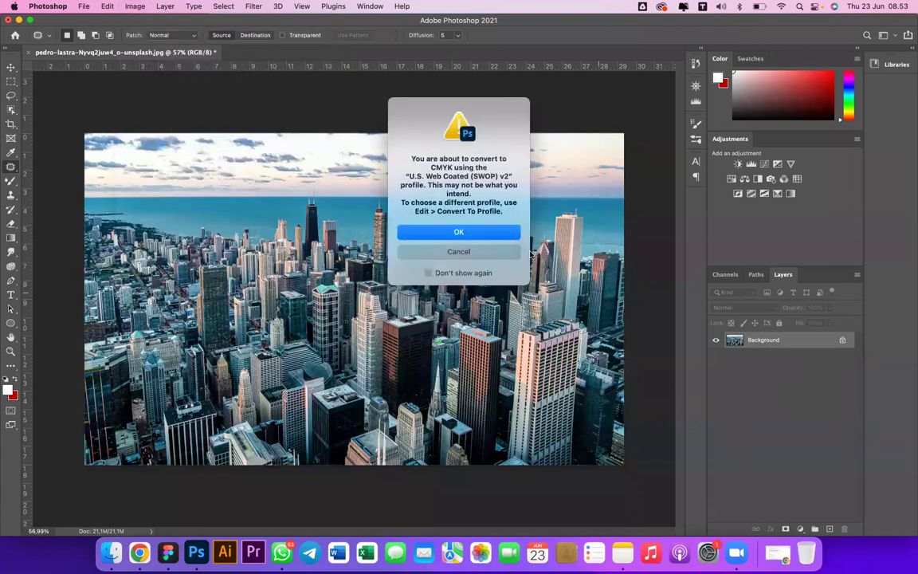
left_click(482, 232)
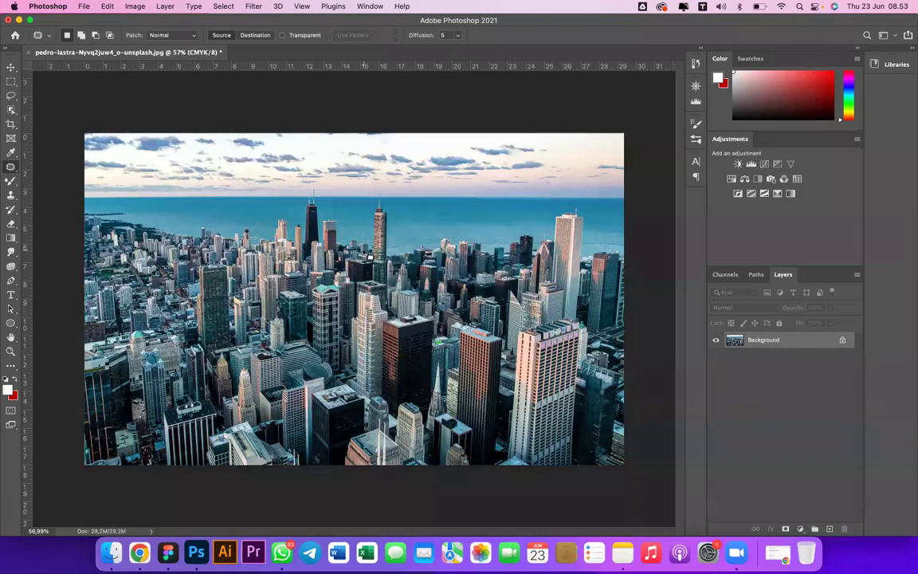
scroll(383, 282, "up", 2)
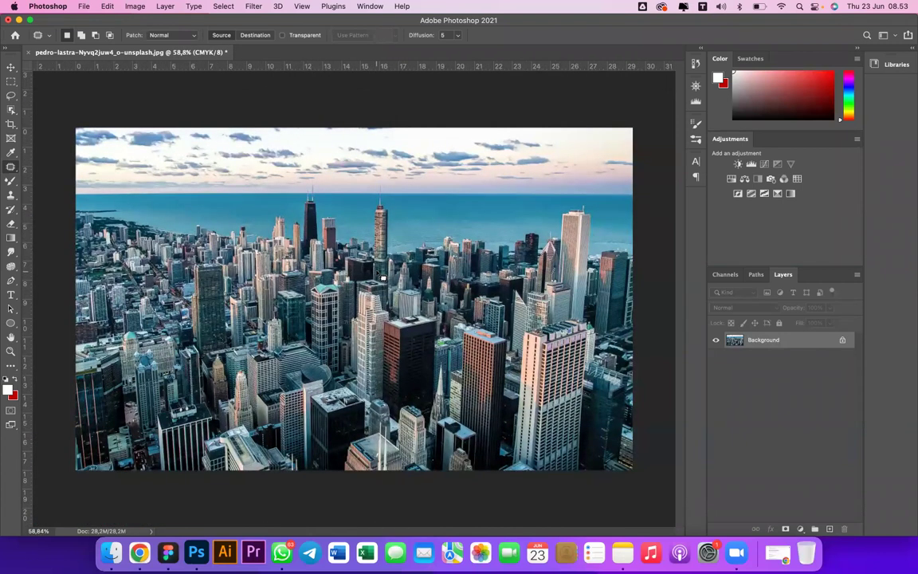
key("super+z")
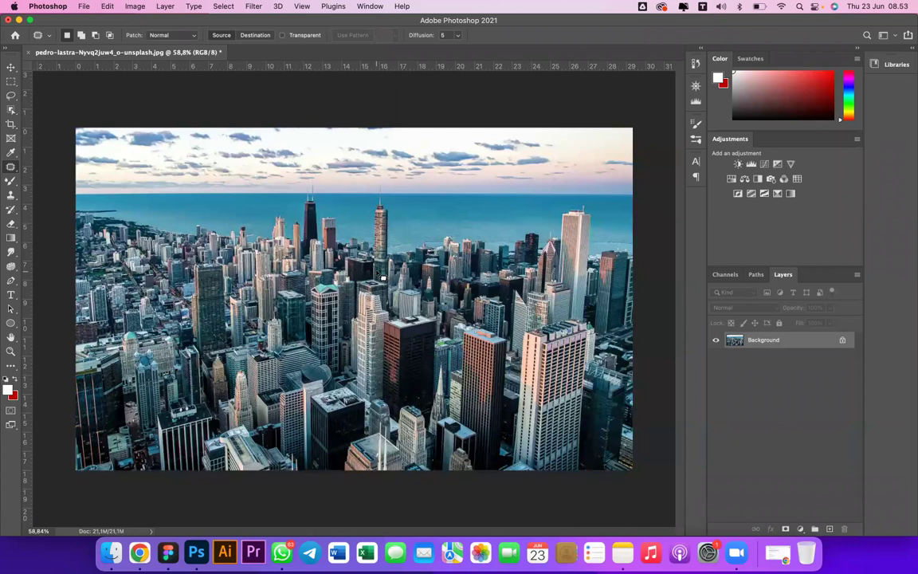
Restore the photo's conversion to CMYK Color mode.
left_click(106, 6)
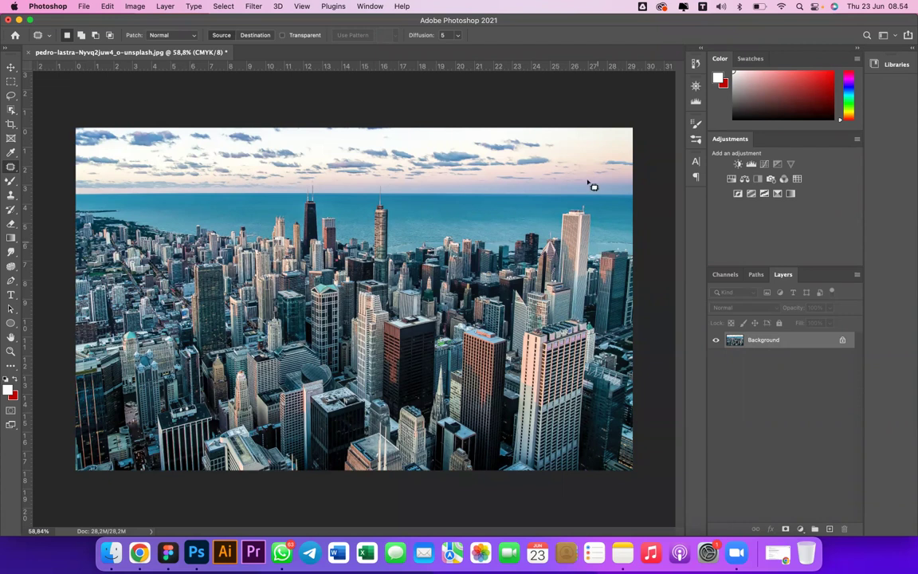
key("super+z")
scroll(410, 267, "down", 2)
scroll(410, 266, "up", 5)
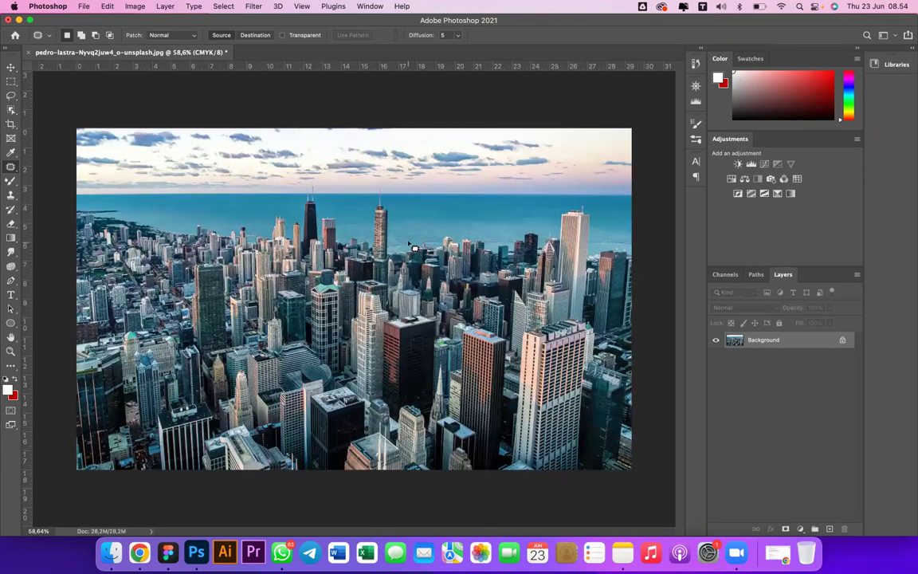
left_click(135, 7)
left_click(351, 87)
Save the photo as cetak.jpg in the Downloads folder, in JPEG format at Maximum quality 12.
left_click(84, 7)
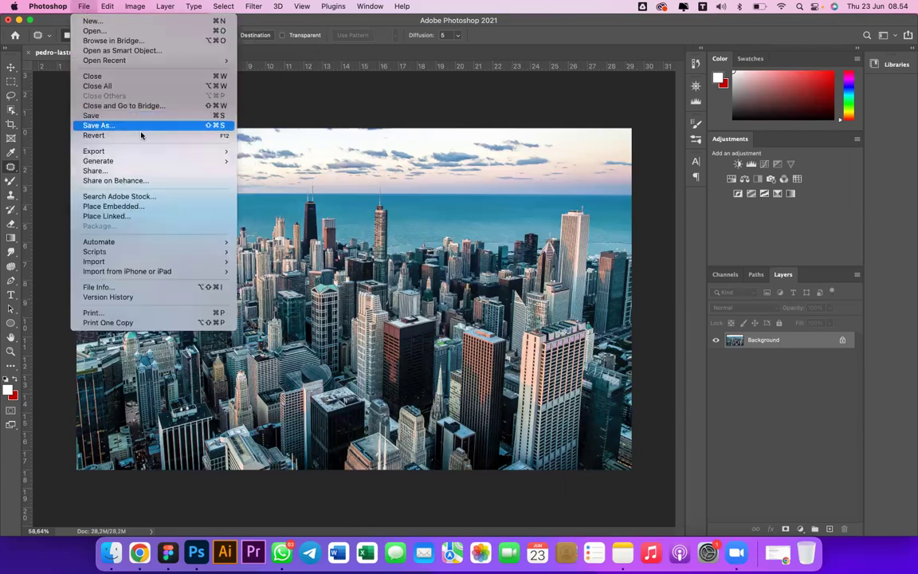
key("Escape")
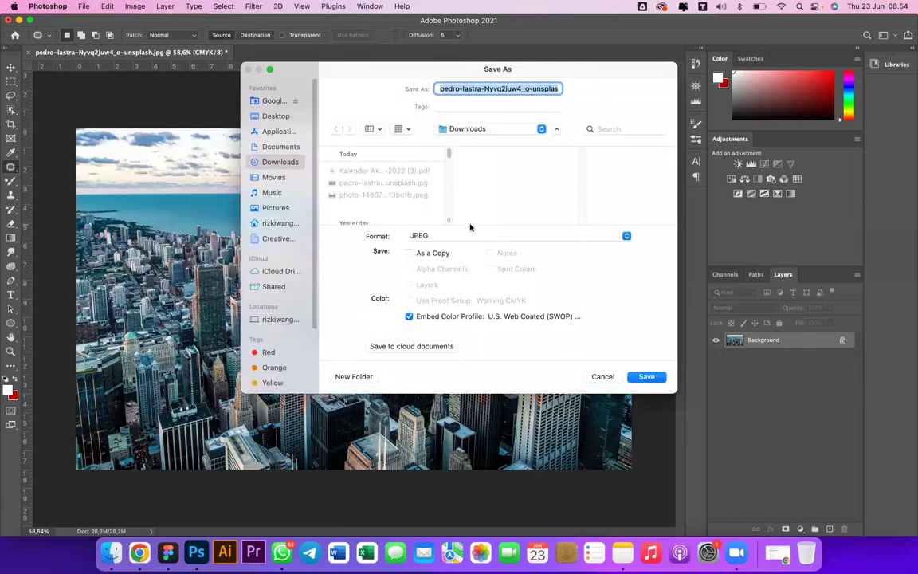
type("edit")
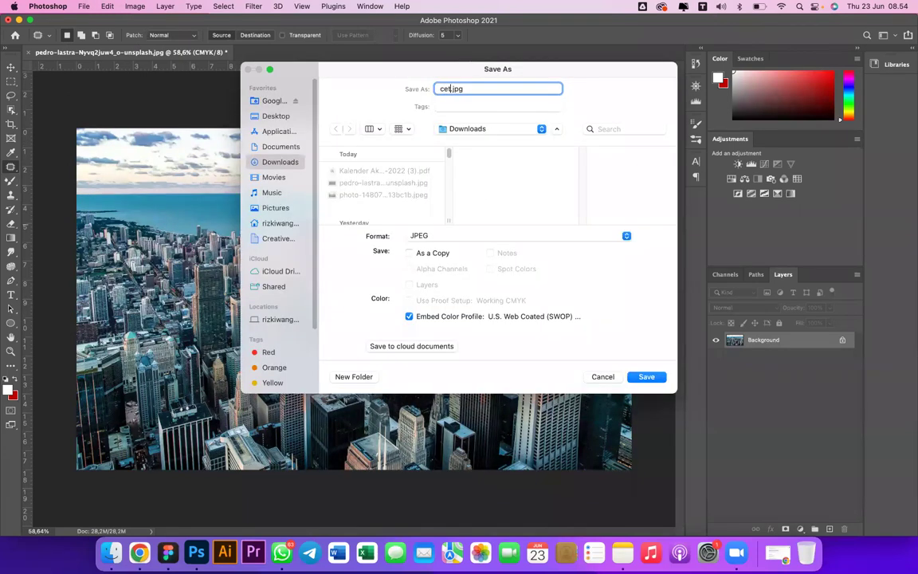
key("Return")
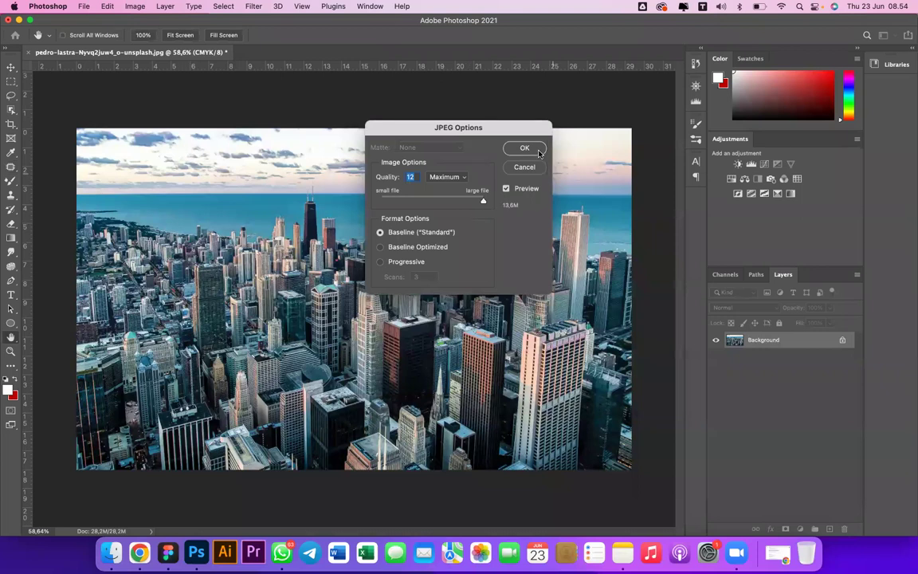
key("Return")
key("j")
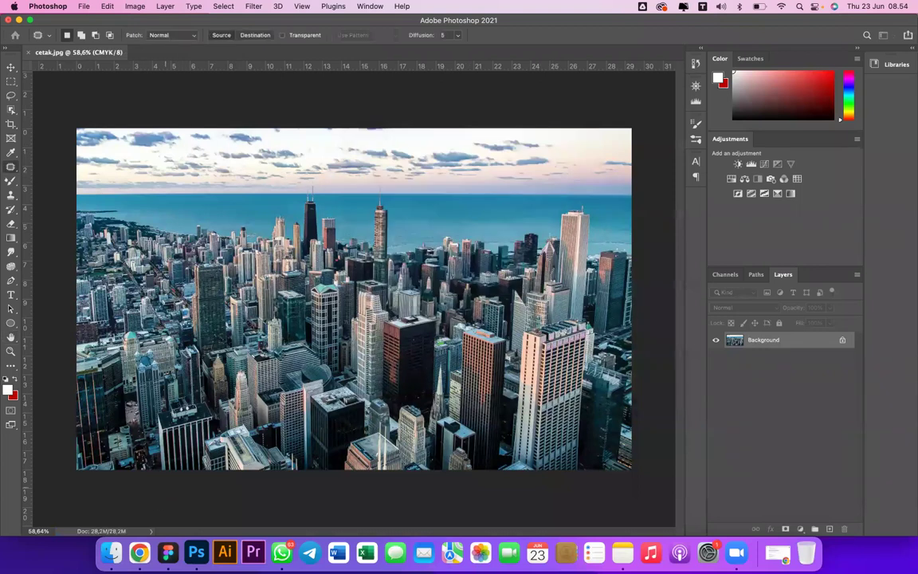
Switch to Finder and preview the original city photo in the Downloads folder.
left_click(112, 552)
left_click(267, 255)
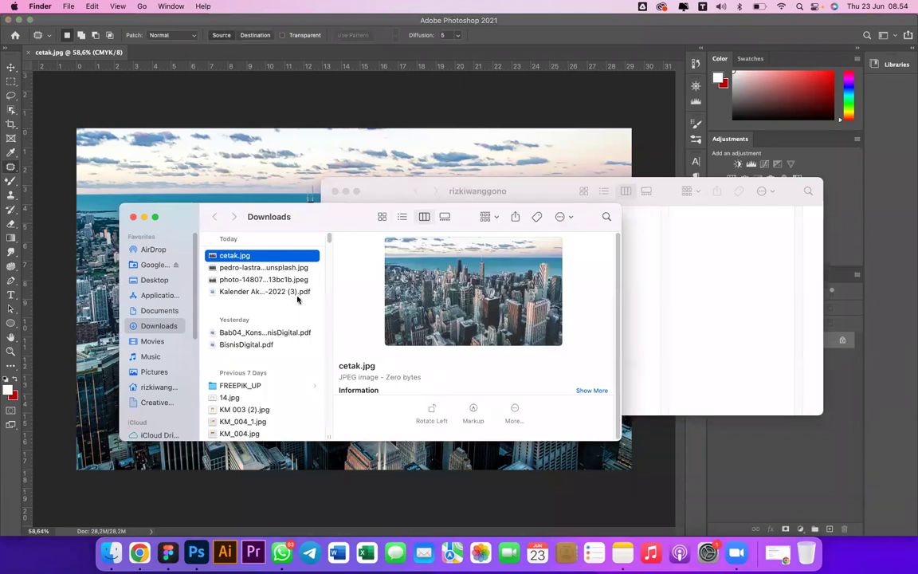
left_click(285, 291)
left_click(286, 258)
left_click(299, 281)
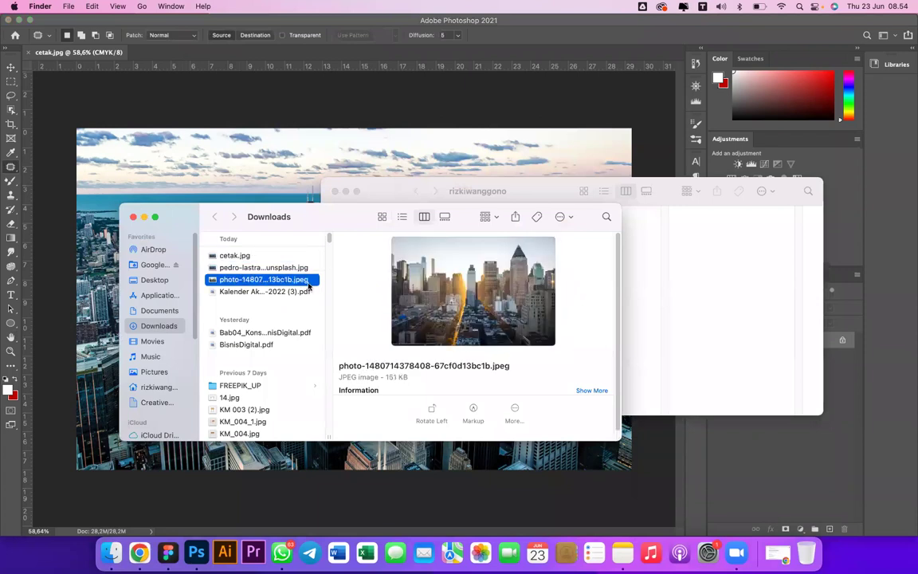
left_click(302, 269)
key("space")
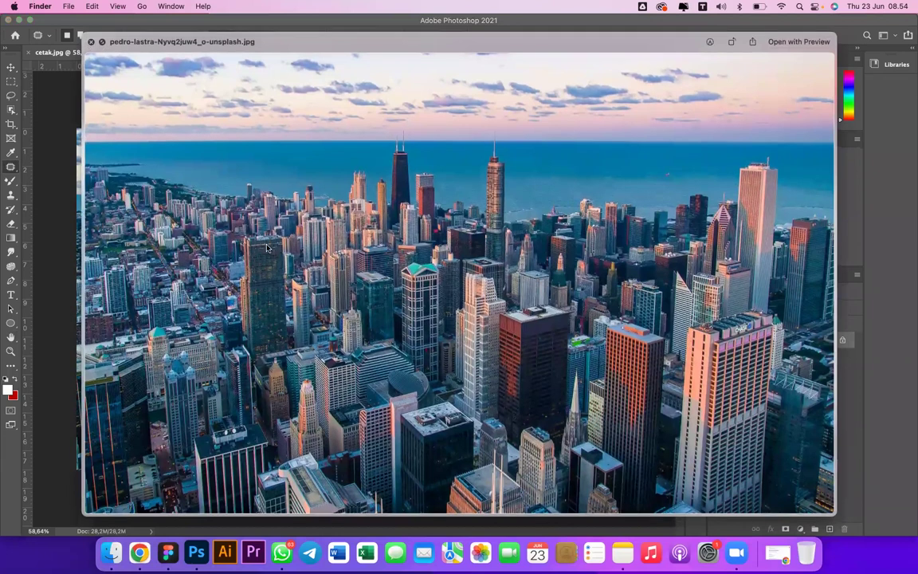
Preview cetak.jpg to compare its colours with the original, and return to the Finder window.
key("space")
key("space")
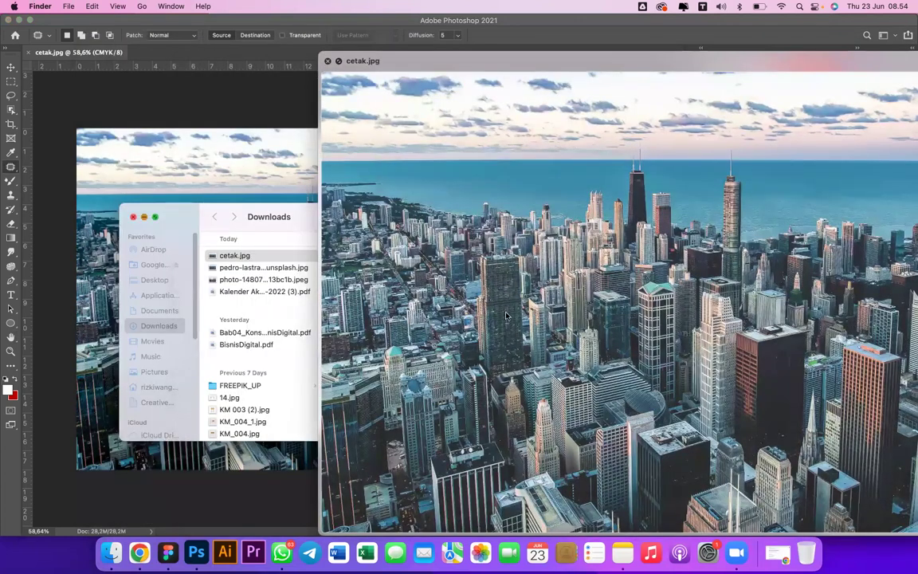
left_click(108, 552)
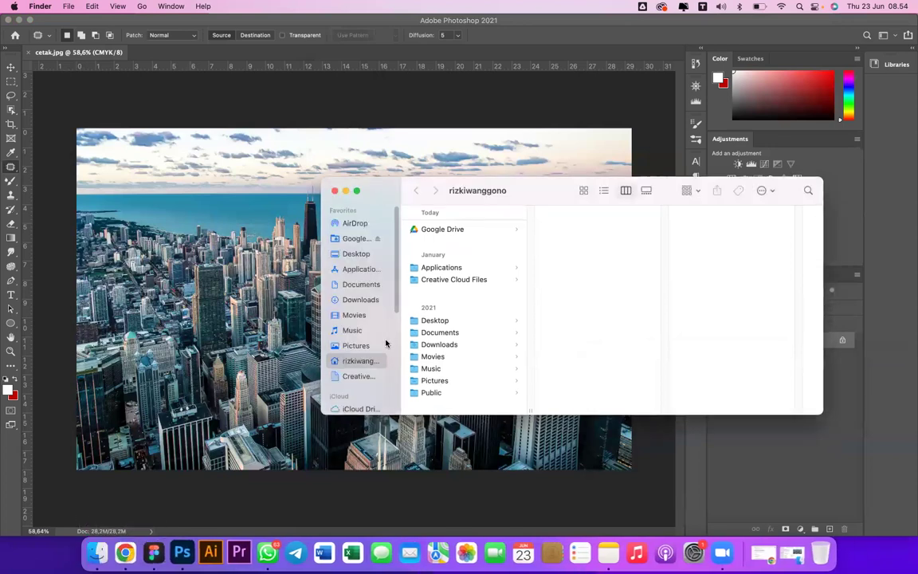
Preview cetak.jpg from the Downloads folder and place the preview beside the open photo to compare their colours.
left_click(361, 300)
left_click(446, 230)
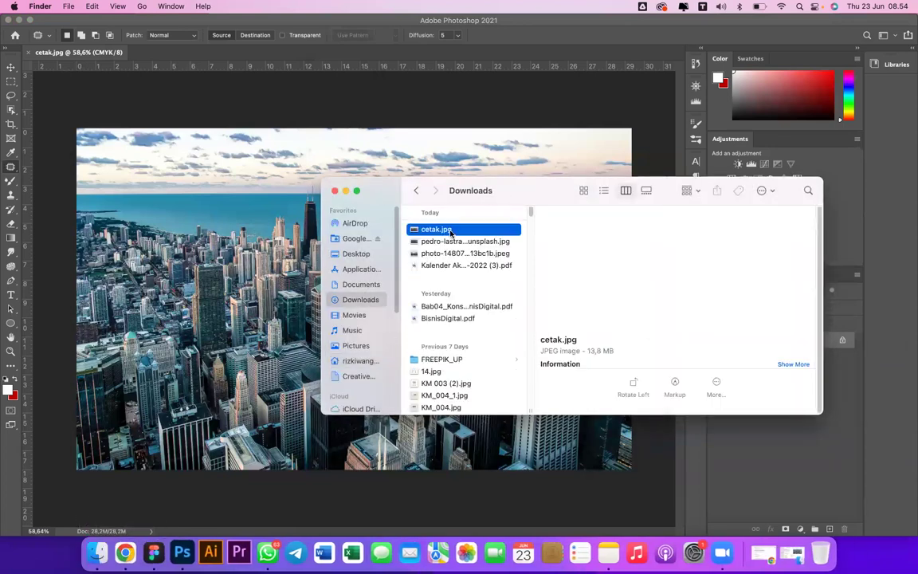
key("space")
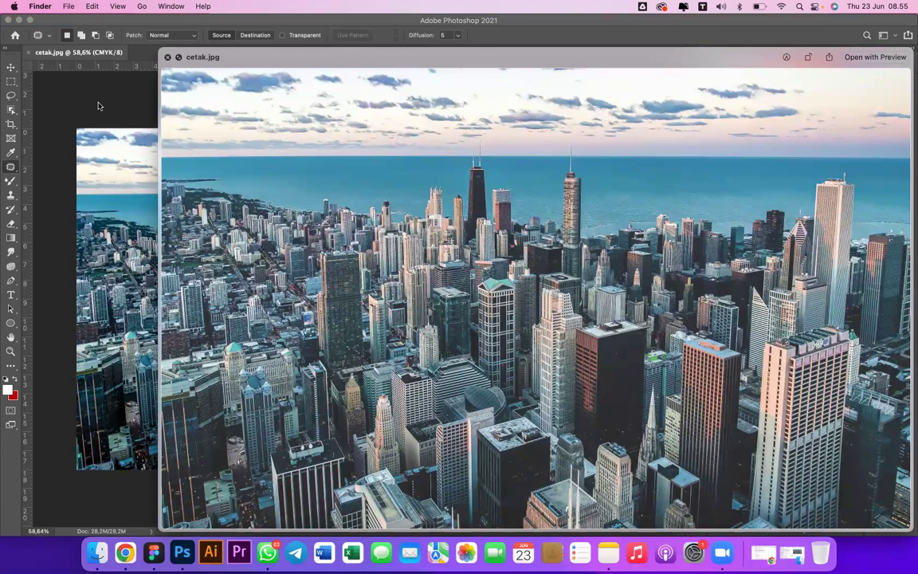
left_click(98, 106)
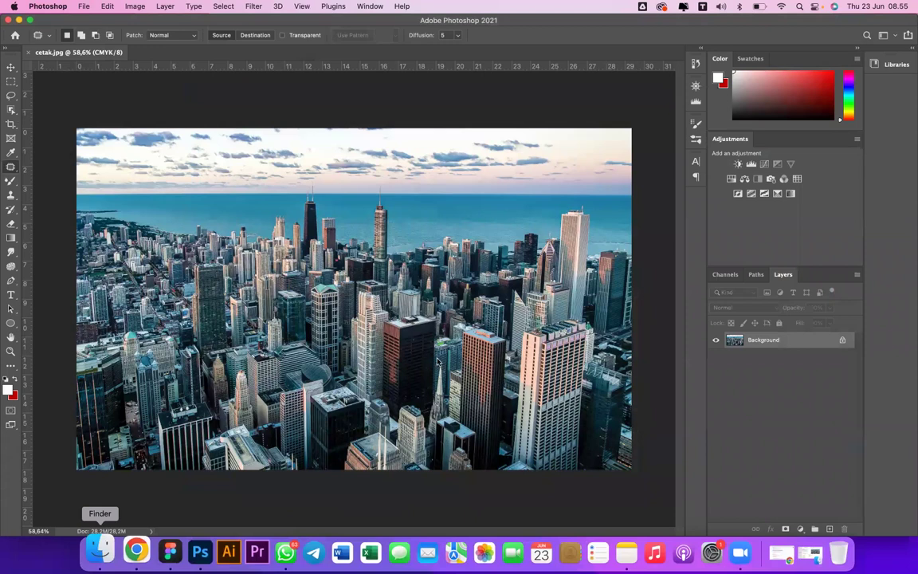
key("super+Tab")
left_click_drag(693, 63, 692, 62)
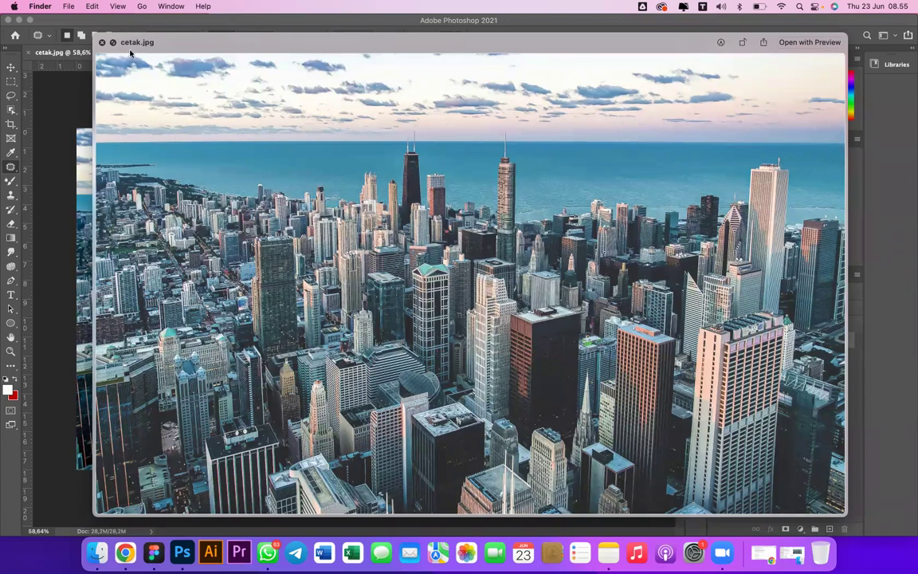
left_click_drag(259, 42, 401, 51)
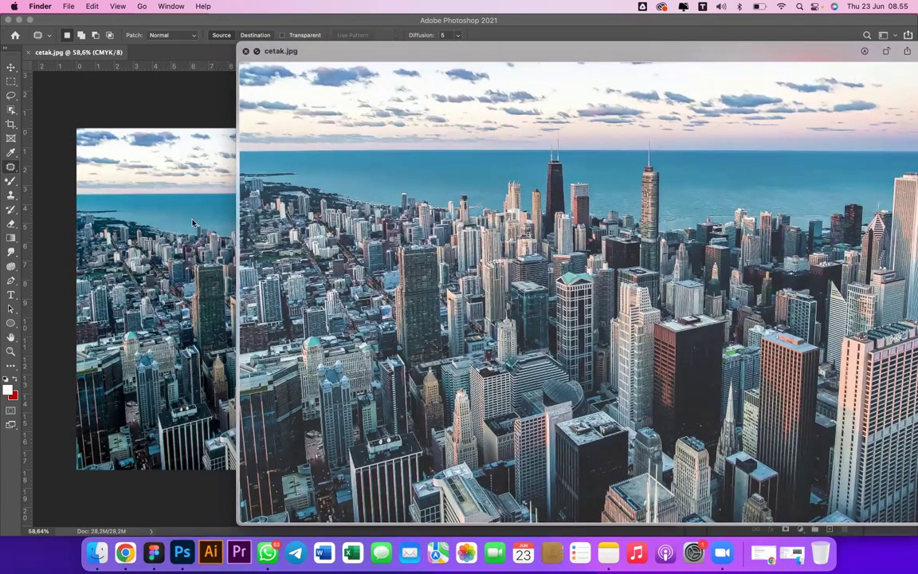
Return to Photoshop, examine the photo's Assign Profile options and close them without assigning a profile.
left_click(131, 29)
left_click(107, 6)
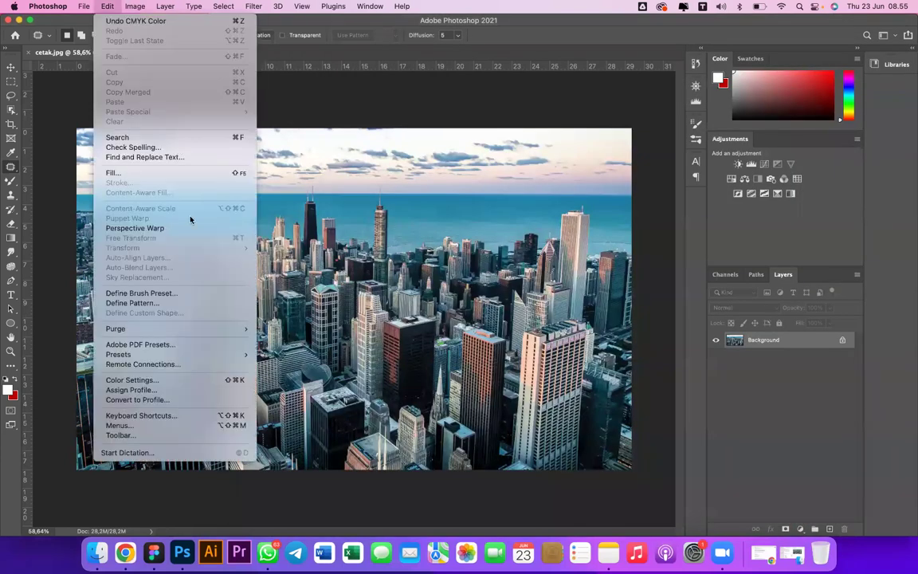
left_click(219, 390)
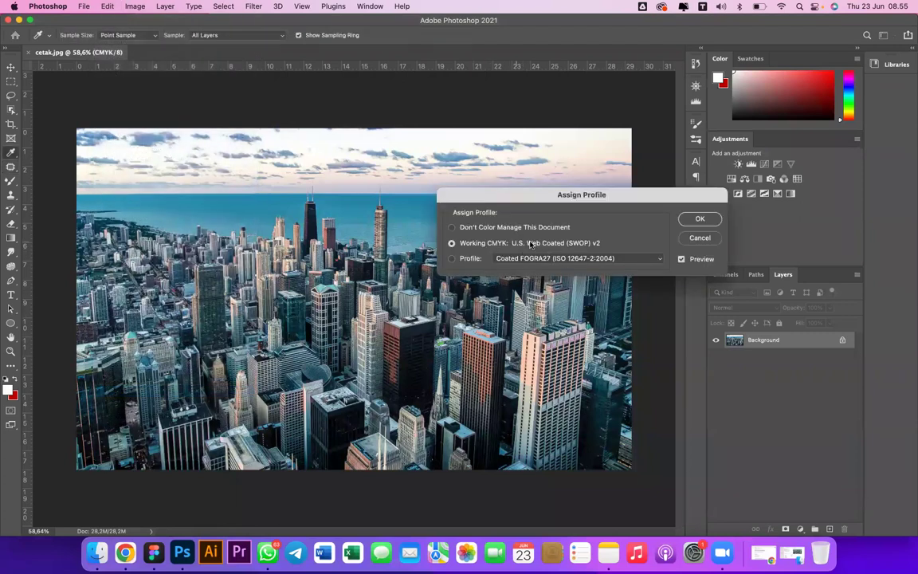
left_click(688, 241)
Open Color Settings and examine the available RGB working spaces, keeping sRGB IEC61966-2.1.
left_click(106, 7)
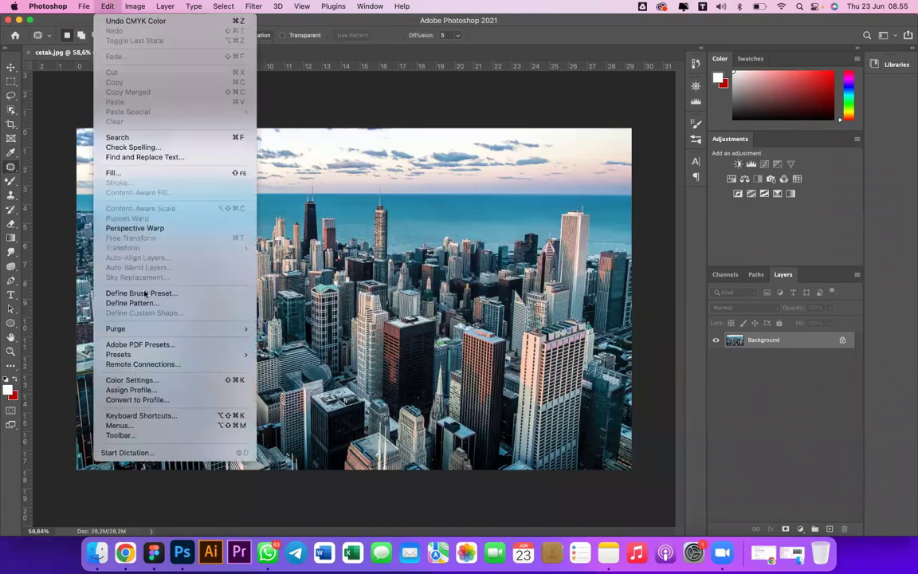
left_click(199, 383)
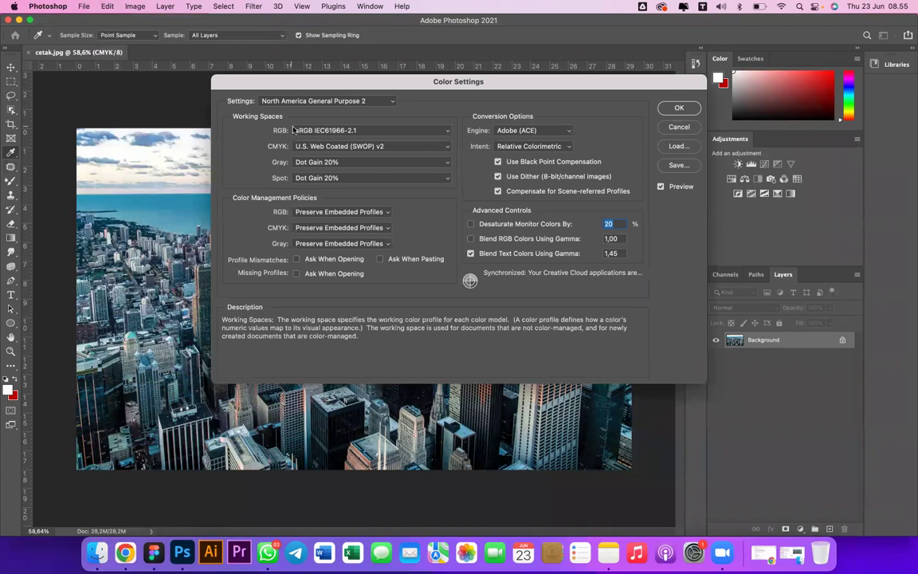
left_click(313, 133)
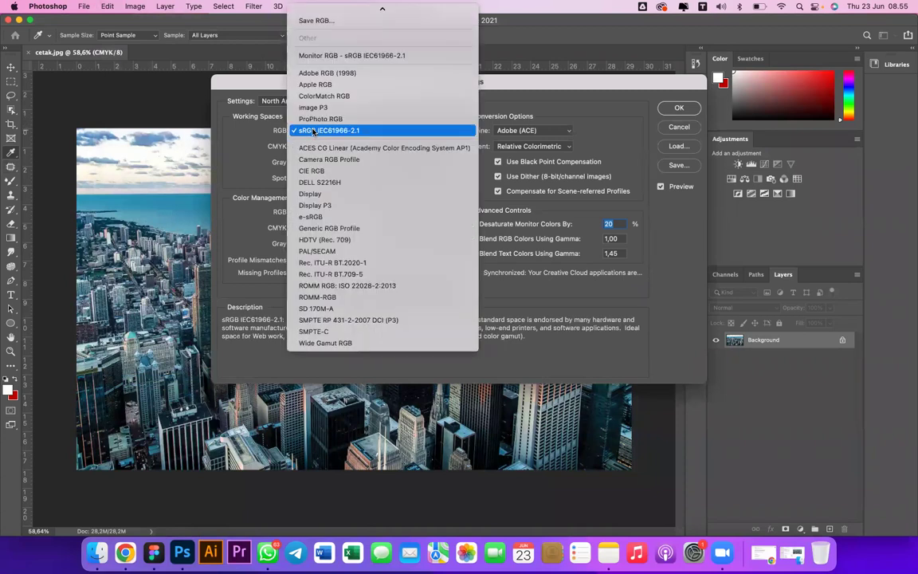
scroll(313, 132, "up", 2)
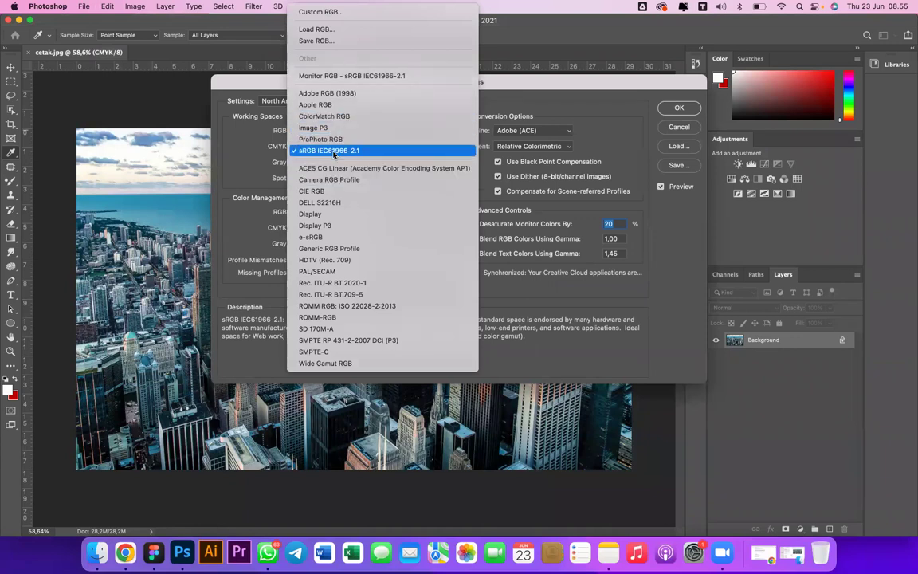
left_click(335, 151)
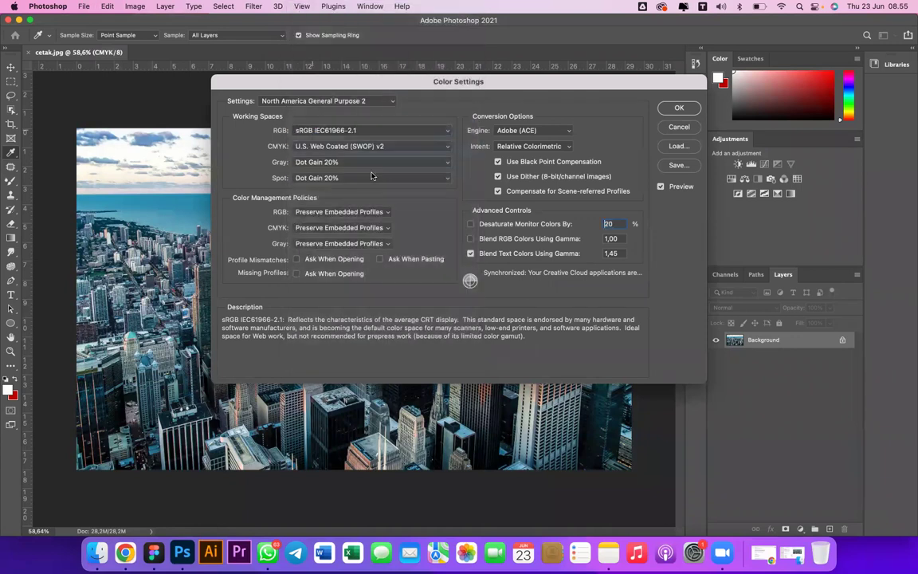
Examine the available CMYK working space profiles in Color Settings, keeping U.S. Web Coated (SWOP) v2.
left_click(431, 145)
left_click(426, 151)
left_click(422, 151)
scroll(418, 145, "up", 3)
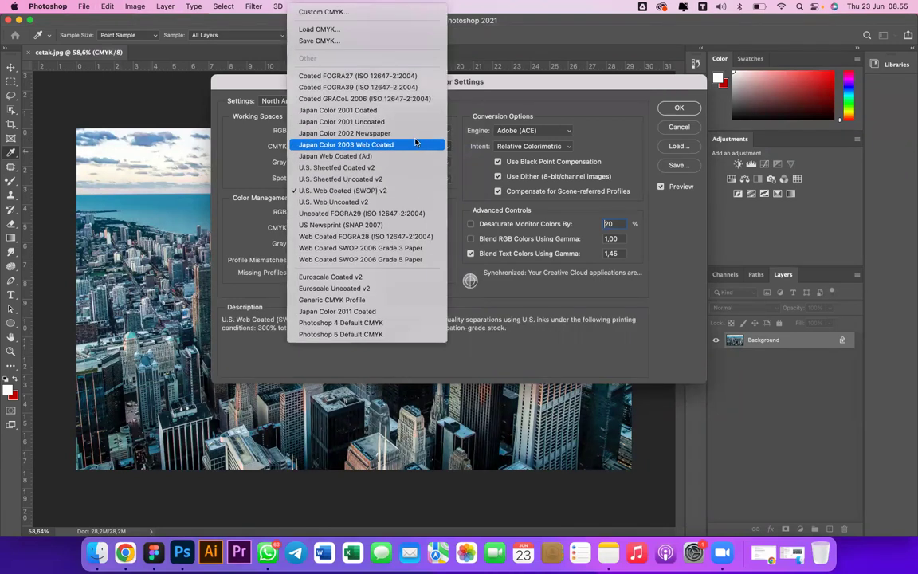
left_click(415, 143)
Review the Color Settings presets and the RGB working spaces again, and close Color Settings with the North America General Purpose 2 preset.
left_click(409, 132)
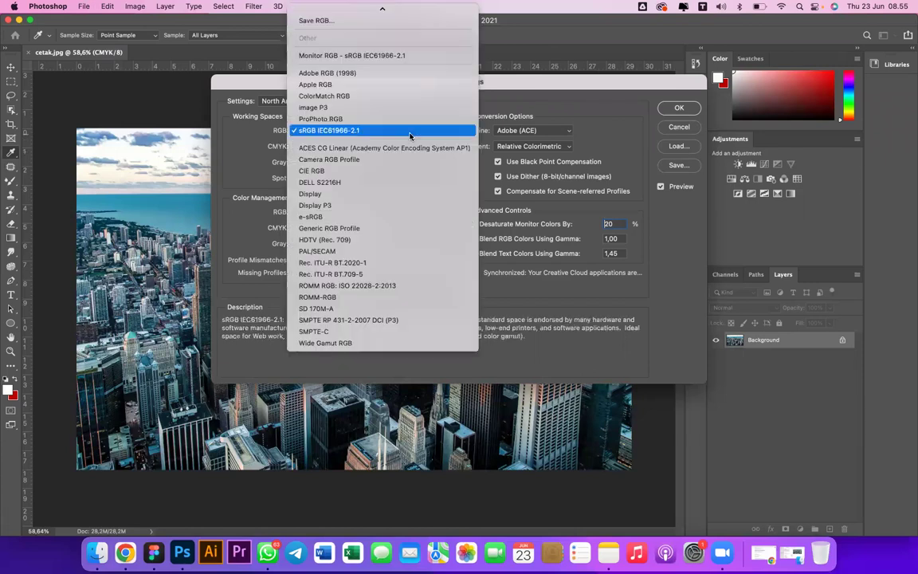
left_click(408, 131)
left_click(377, 102)
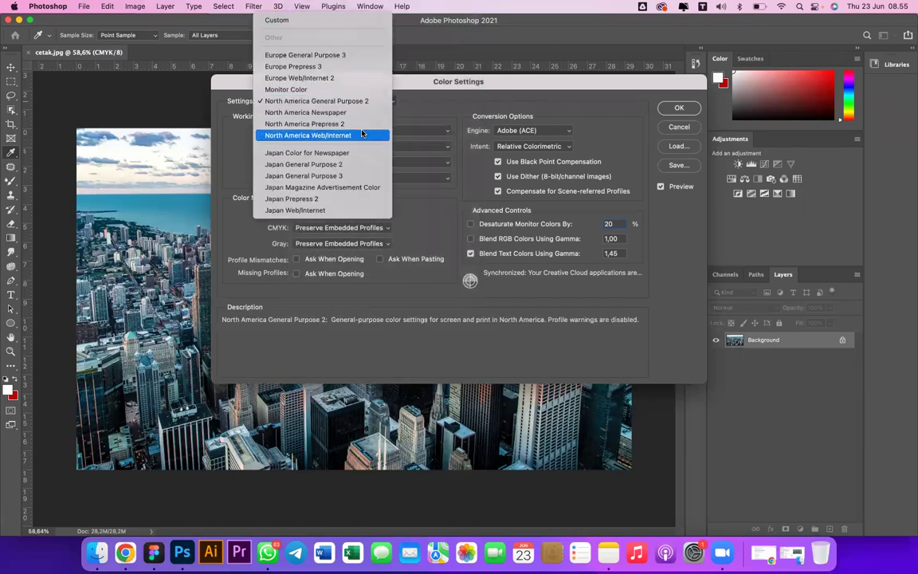
key("Escape")
left_click(379, 127)
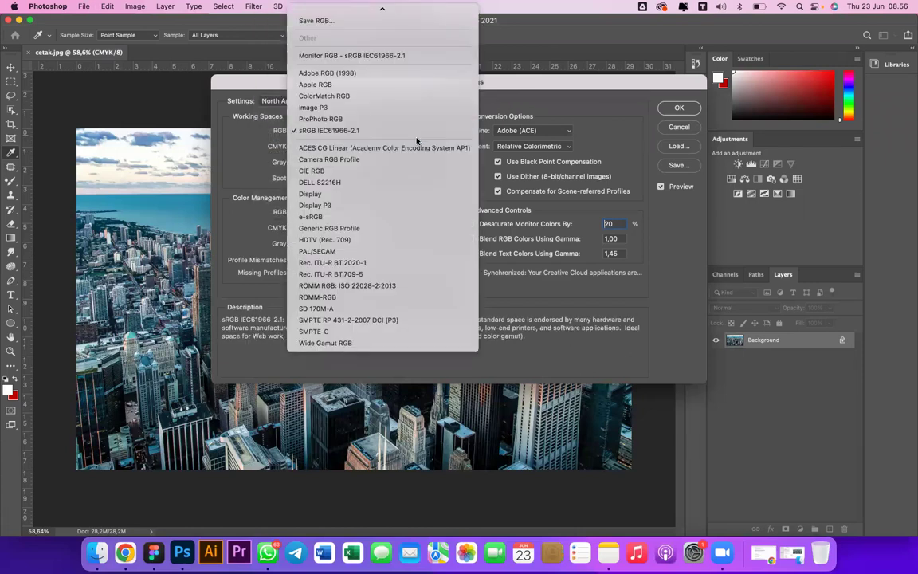
scroll(416, 141, "up", 2)
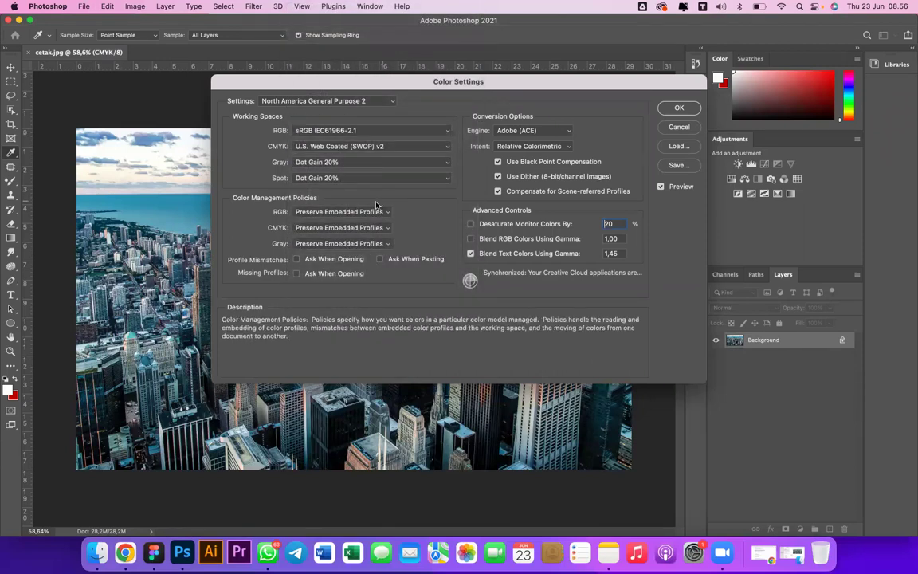
left_click(679, 109)
key("j")
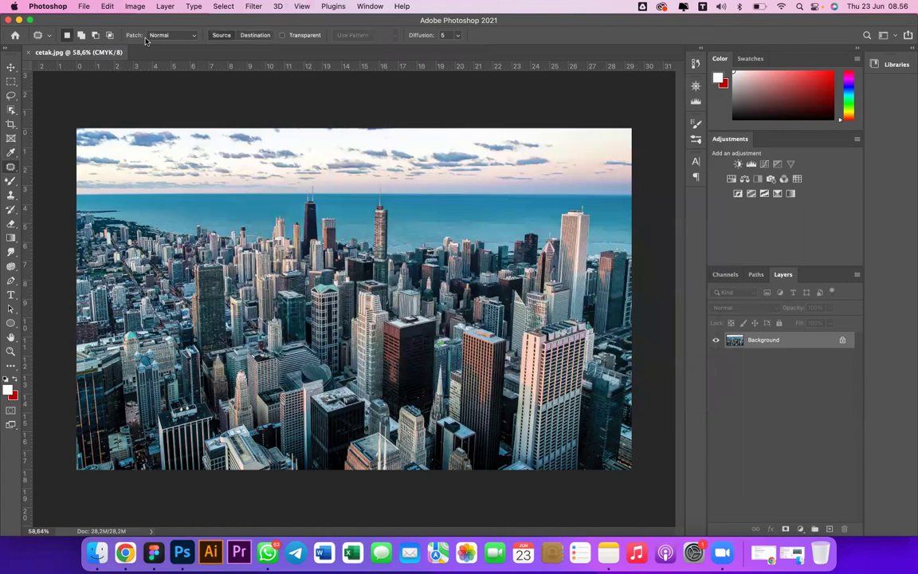
Try converting the photo to the Working RGB - sRGB IEC61966-2.1 profile, compare with the preview turned off, and leave the conversion unapplied.
left_click(104, 6)
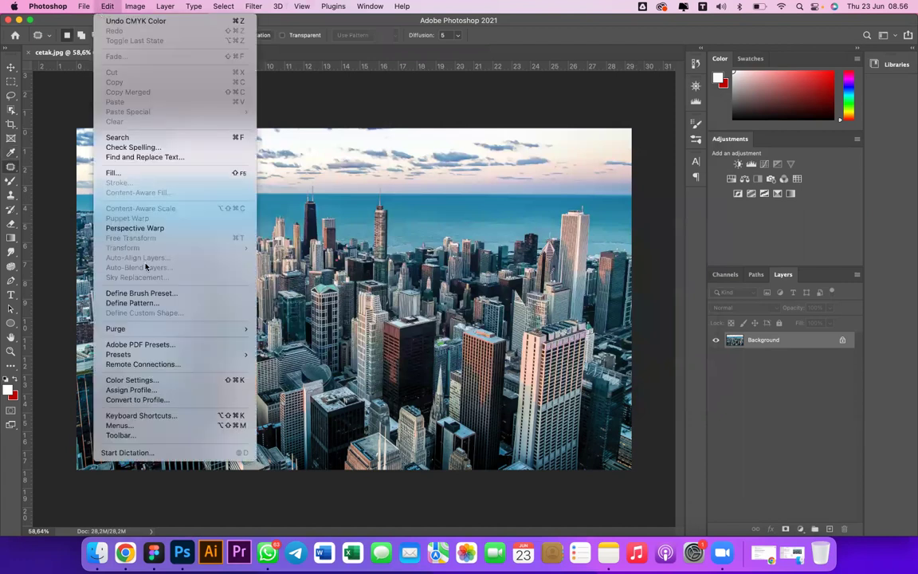
left_click(195, 399)
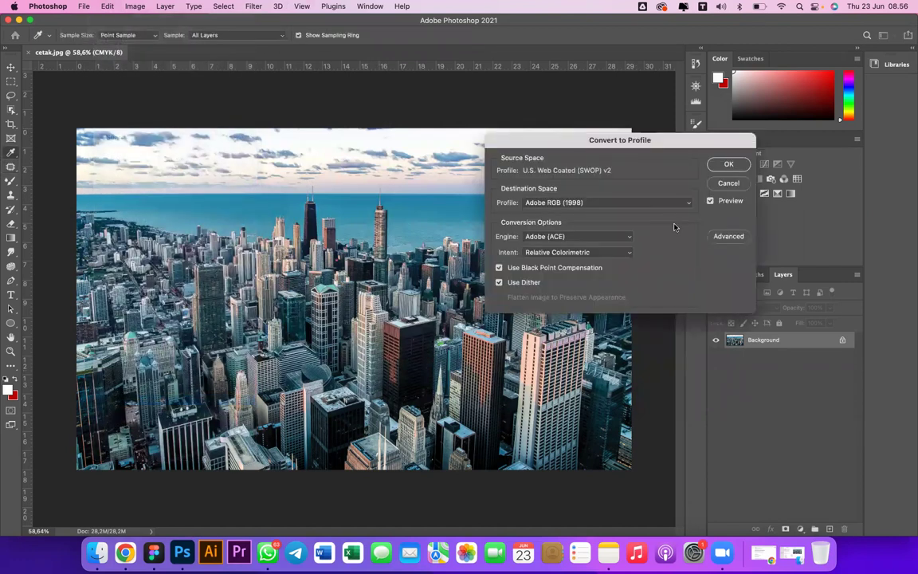
left_click(622, 204)
left_click(622, 207)
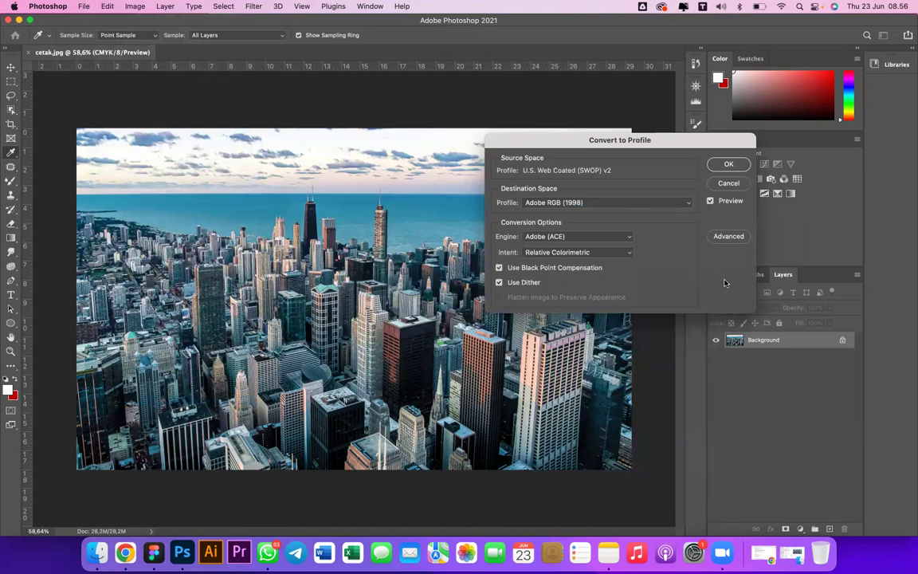
left_click(647, 204)
left_click(624, 75)
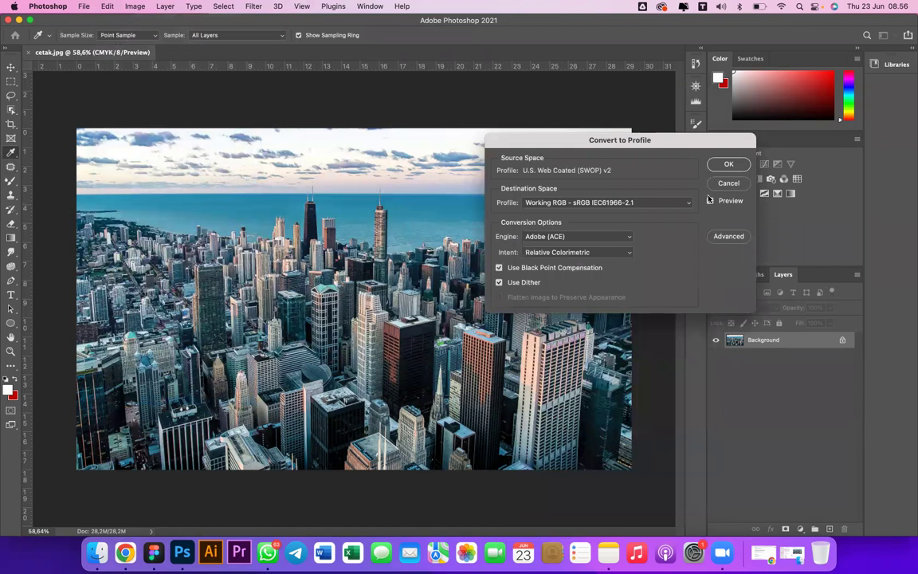
left_click(710, 202)
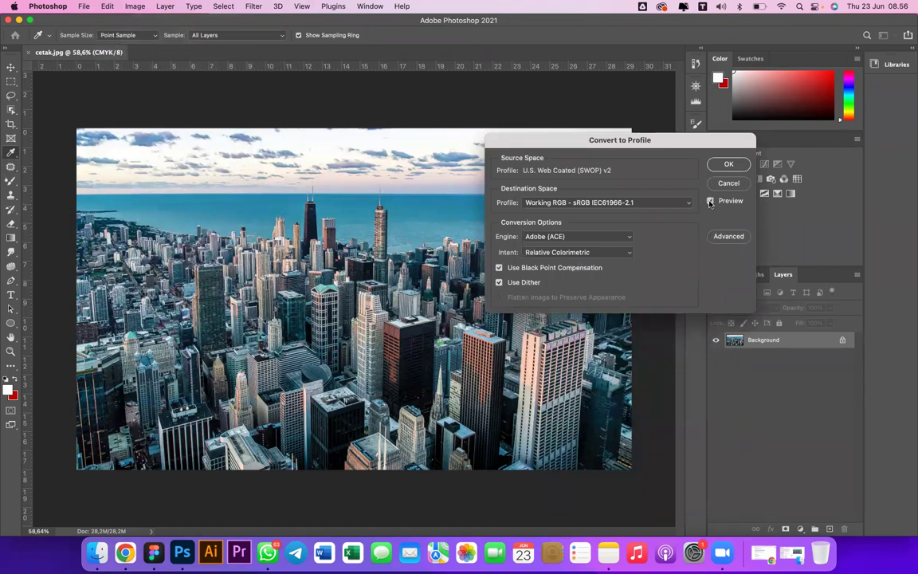
left_click(644, 209)
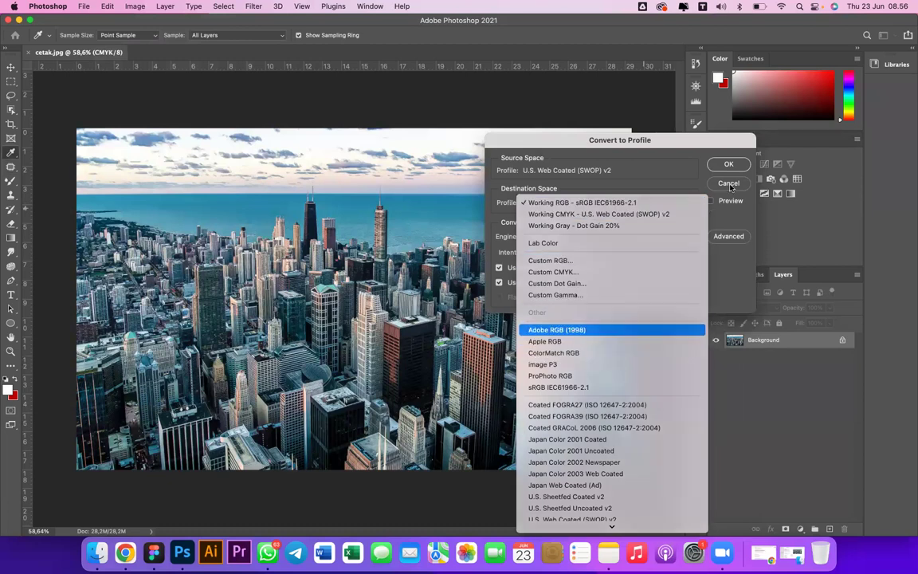
left_click(620, 335)
left_click(728, 163)
key("j")
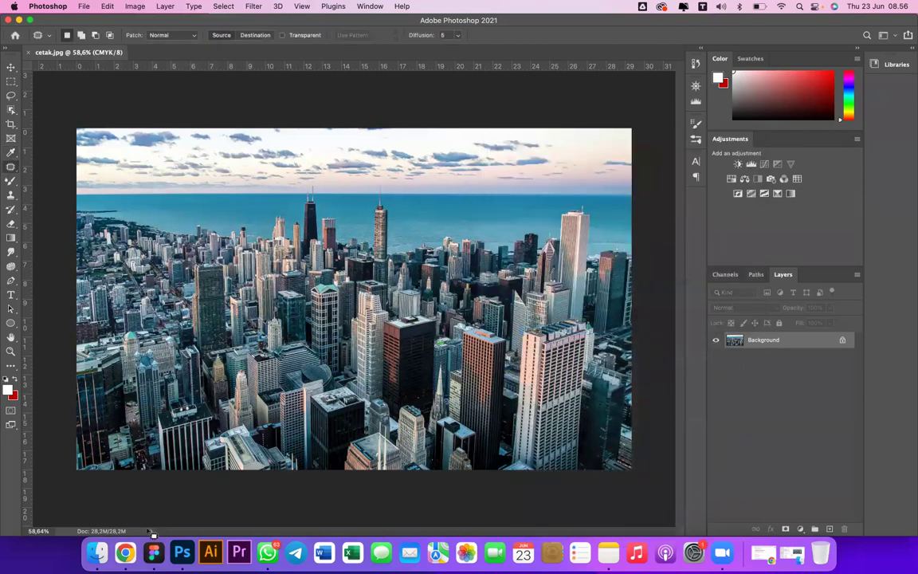
Switch to Finder to compare the cetak.jpg preview with the open photo, close the preview and return to Photoshop.
left_click(96, 551)
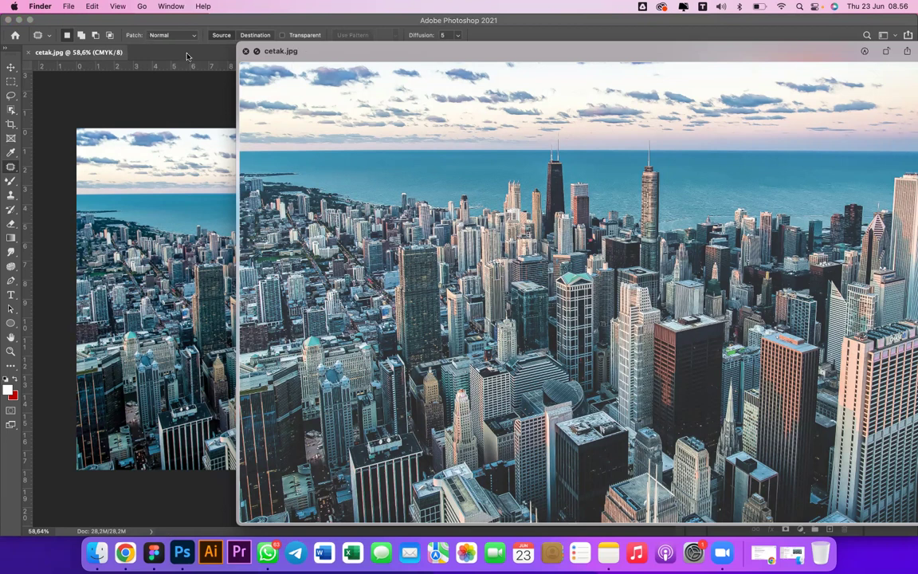
left_click(246, 52)
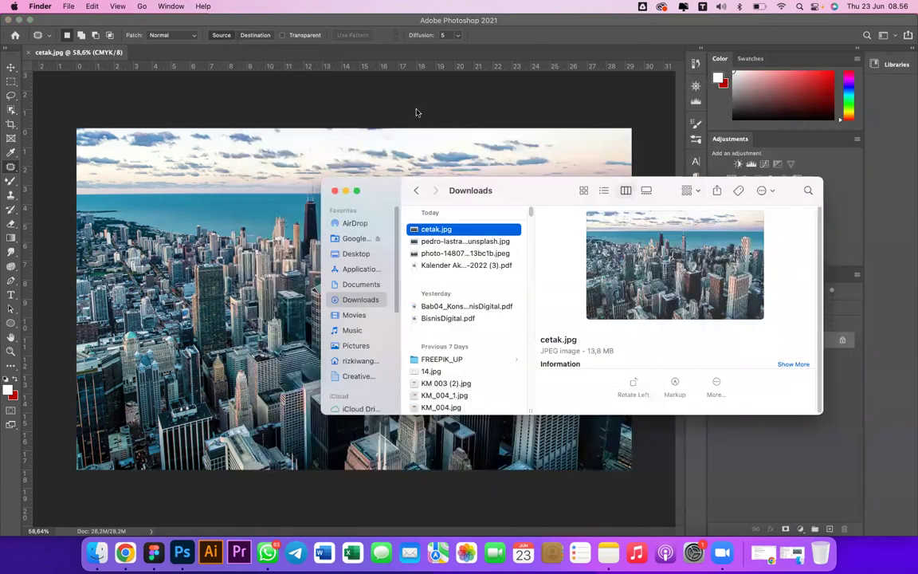
left_click(418, 112)
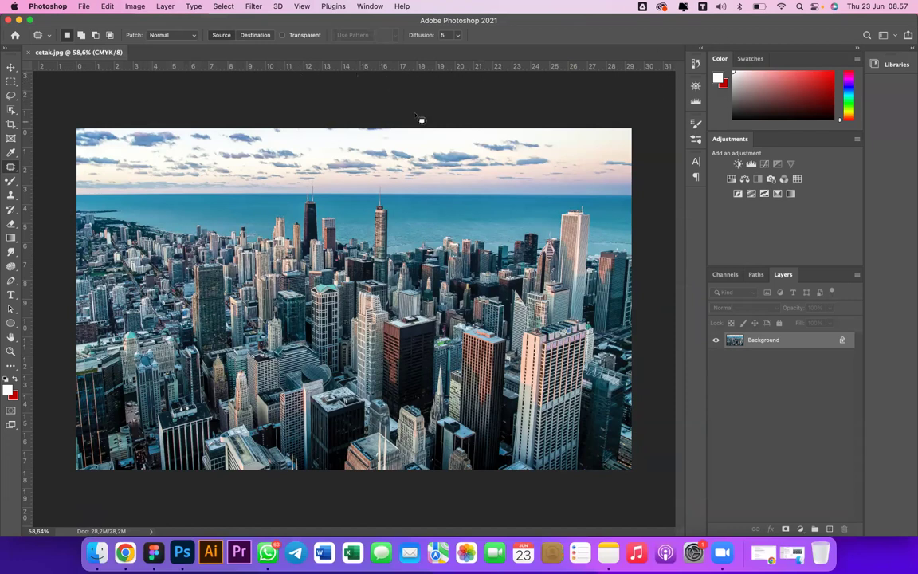
Review the General and File Handling preferences, and close Preferences without changing anything.
left_click(85, 7)
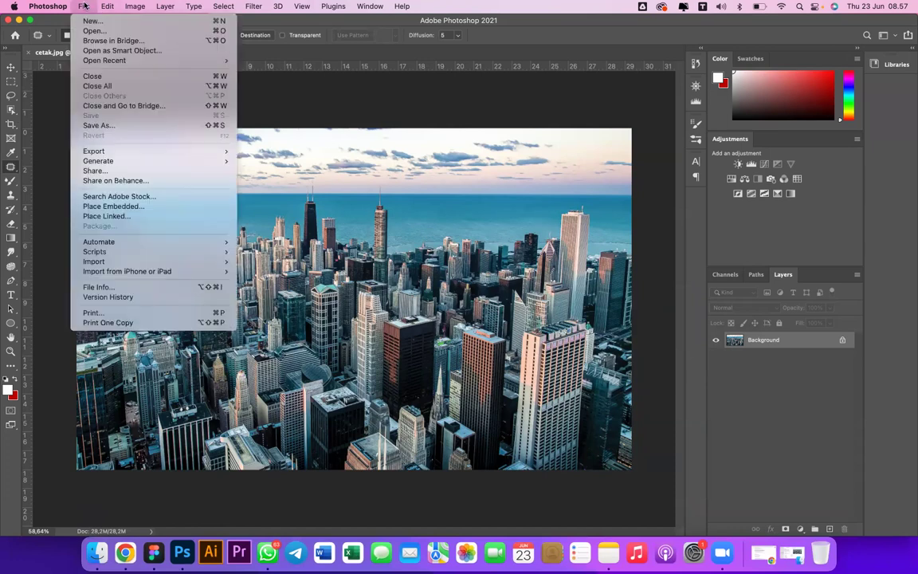
mouse_move(107, 7)
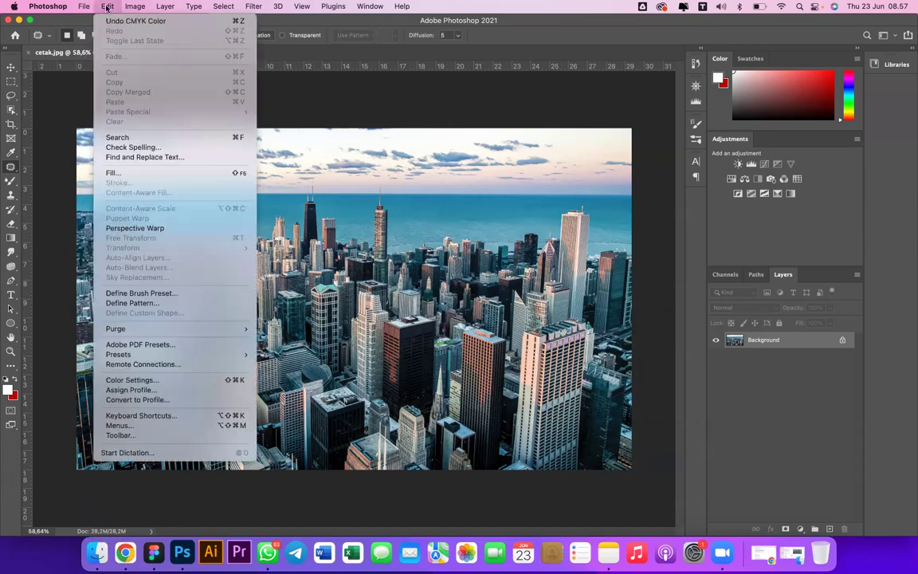
mouse_move(53, 10)
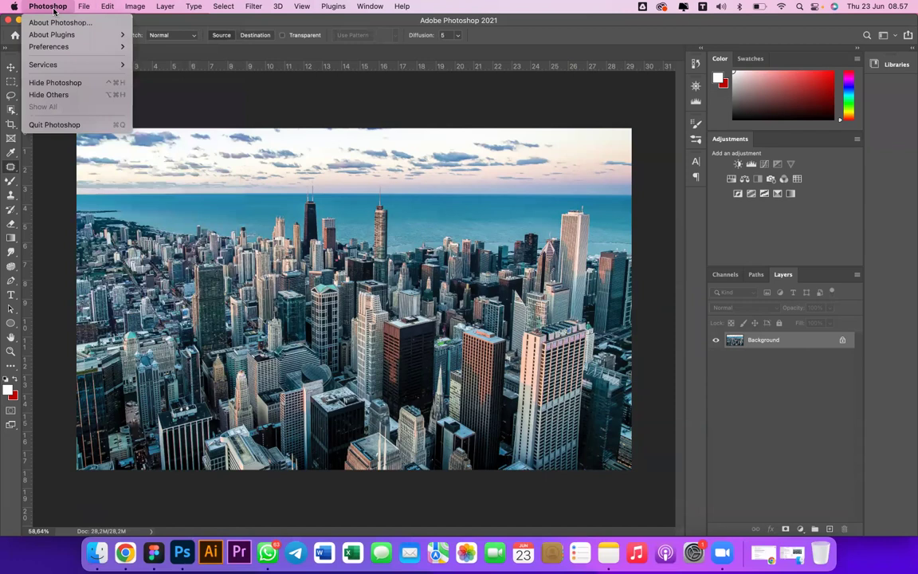
mouse_move(87, 48)
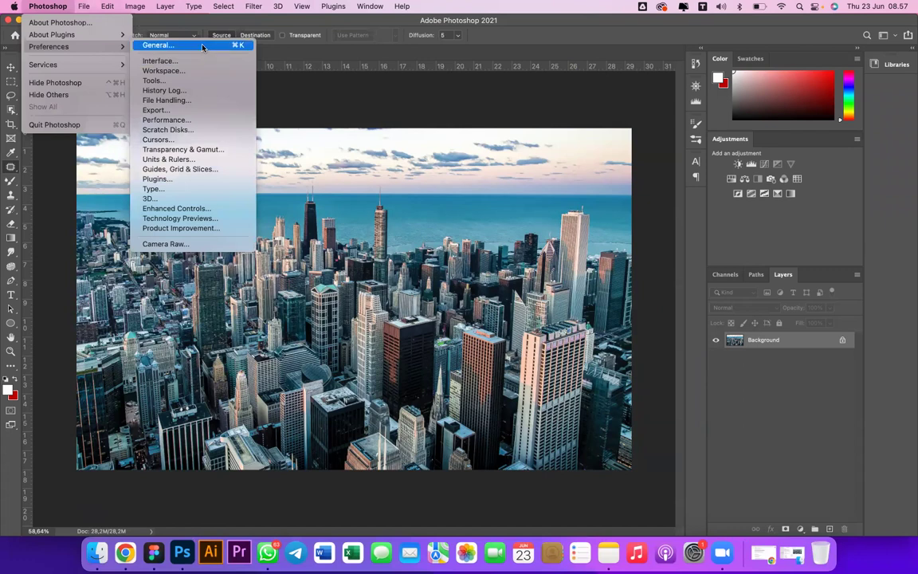
left_click(160, 45)
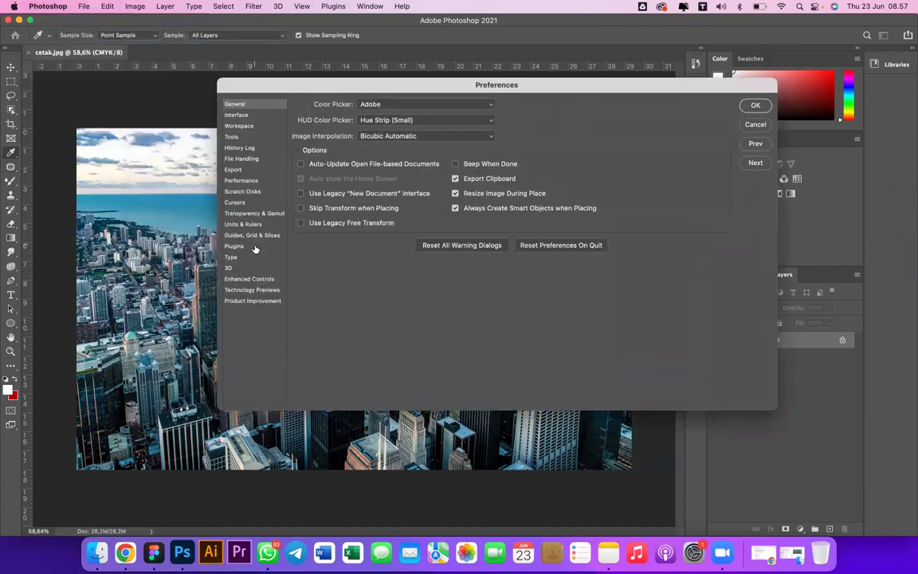
left_click(261, 160)
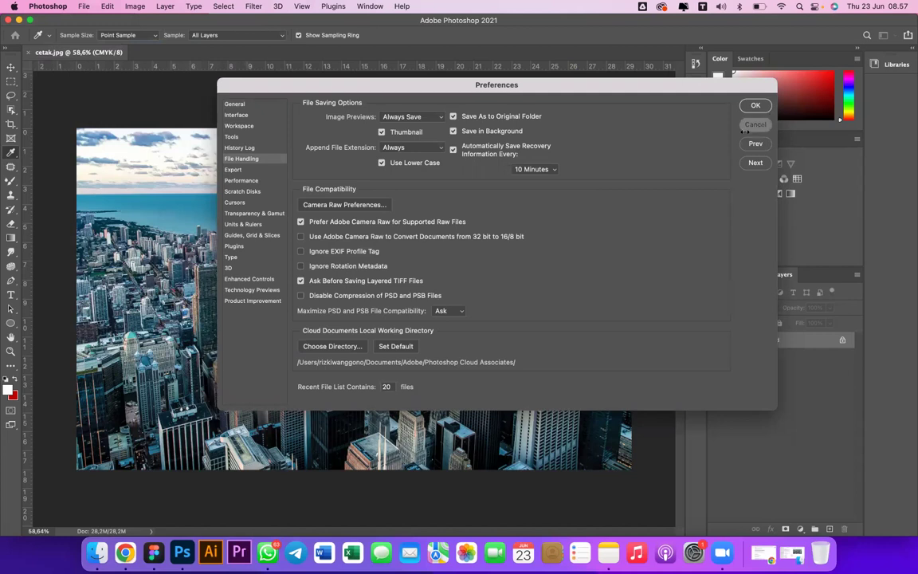
key("Return")
In Camera Raw Preferences, set JPEG/HEIC file handling to Automatically open JPEGs and HEICs with settings, and confirm.
left_click(53, 12)
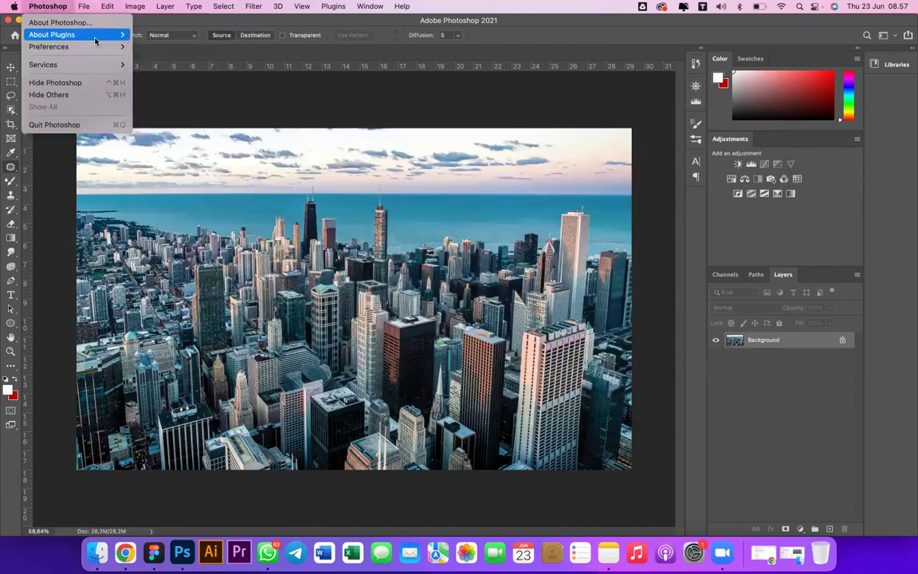
mouse_move(110, 44)
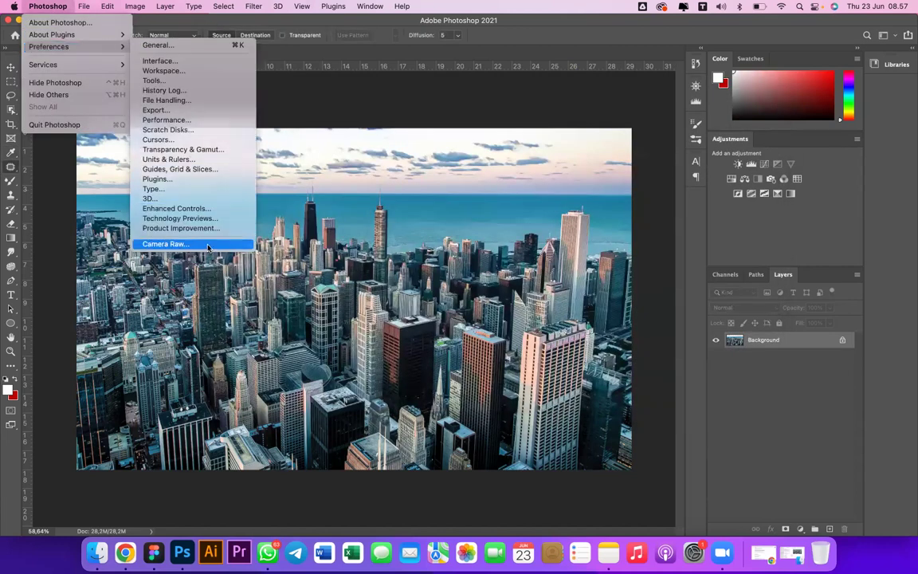
left_click(165, 244)
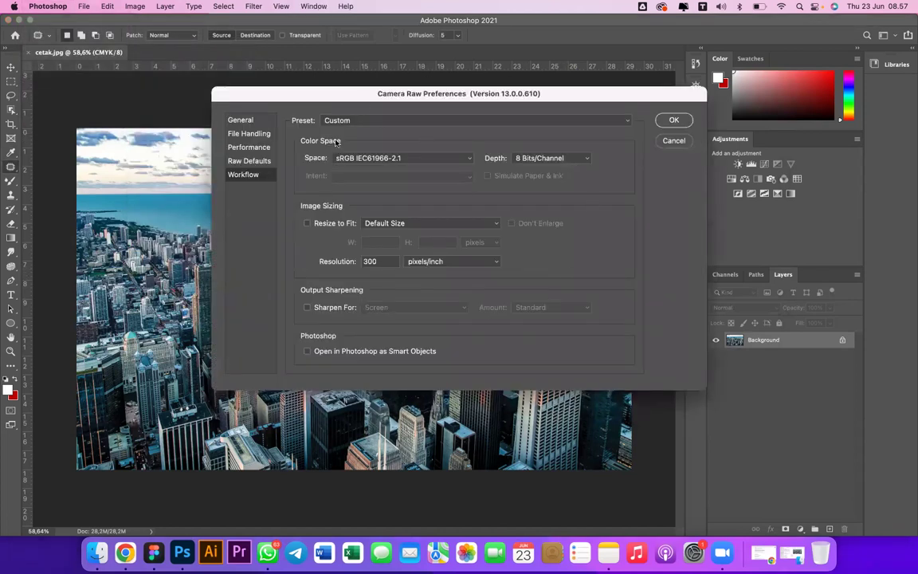
left_click(235, 133)
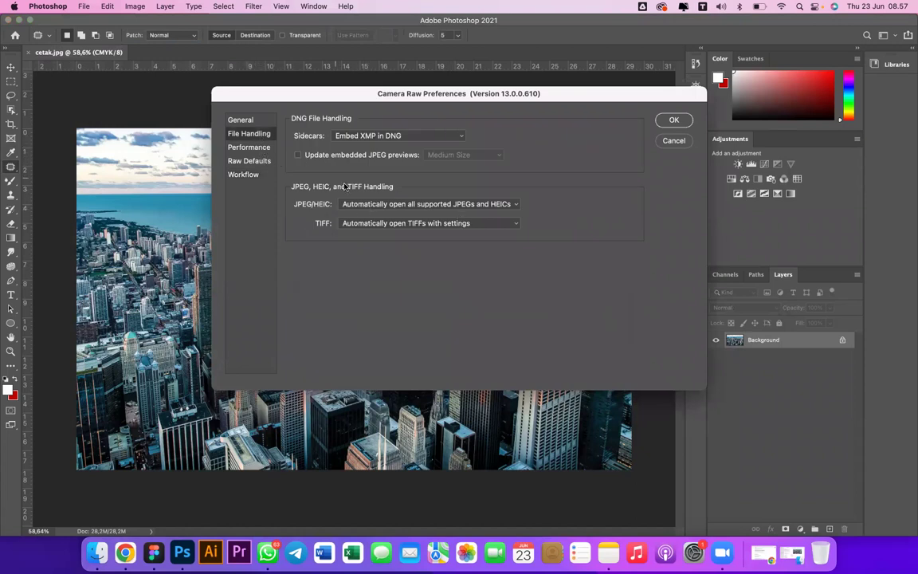
left_click(425, 205)
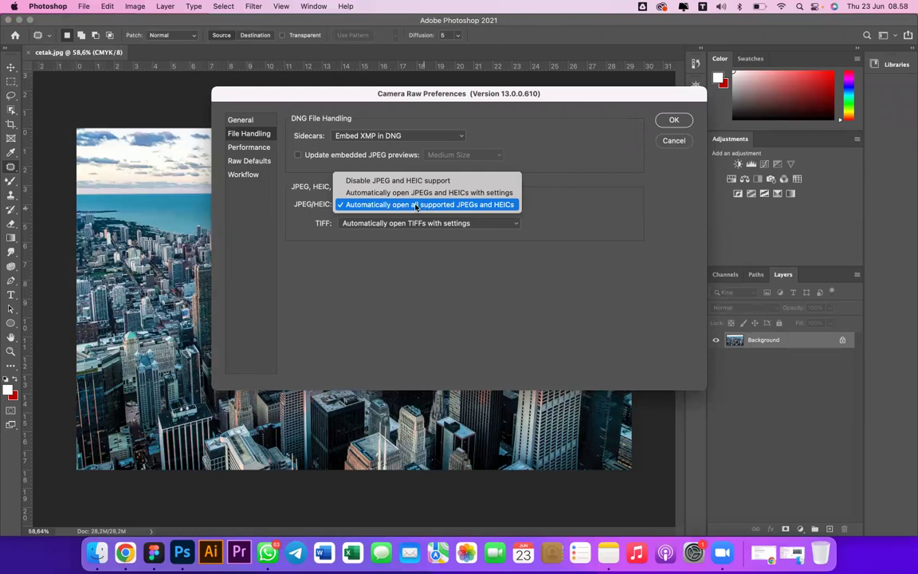
left_click(420, 243)
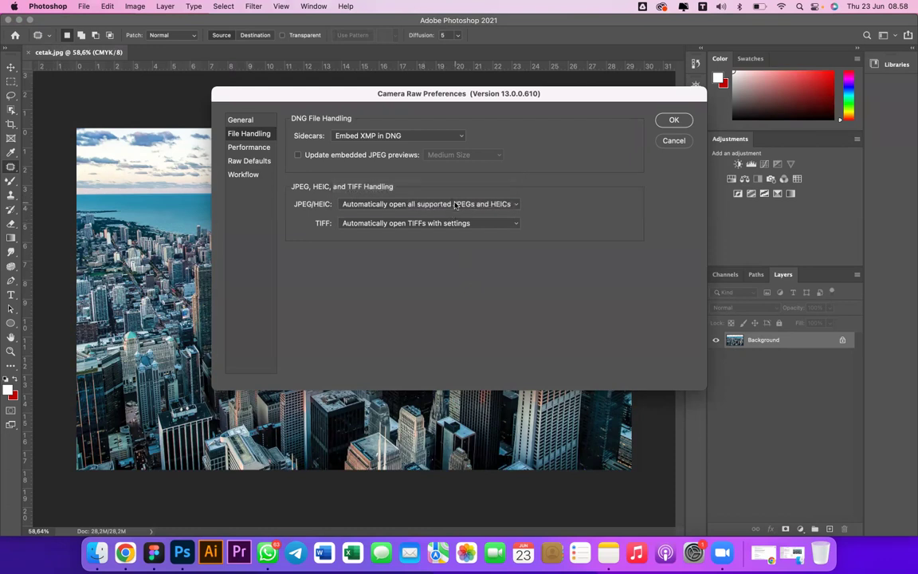
left_click(417, 200)
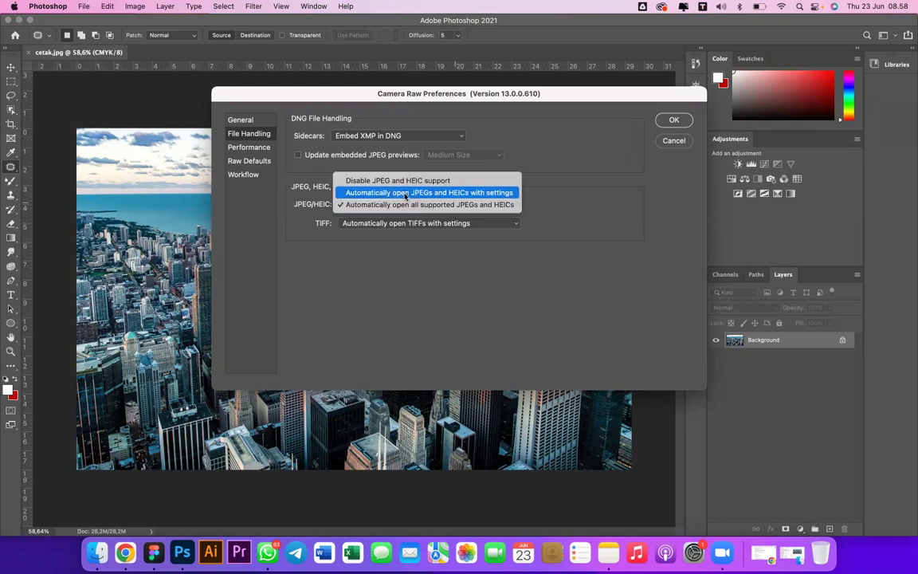
left_click(406, 193)
left_click(674, 120)
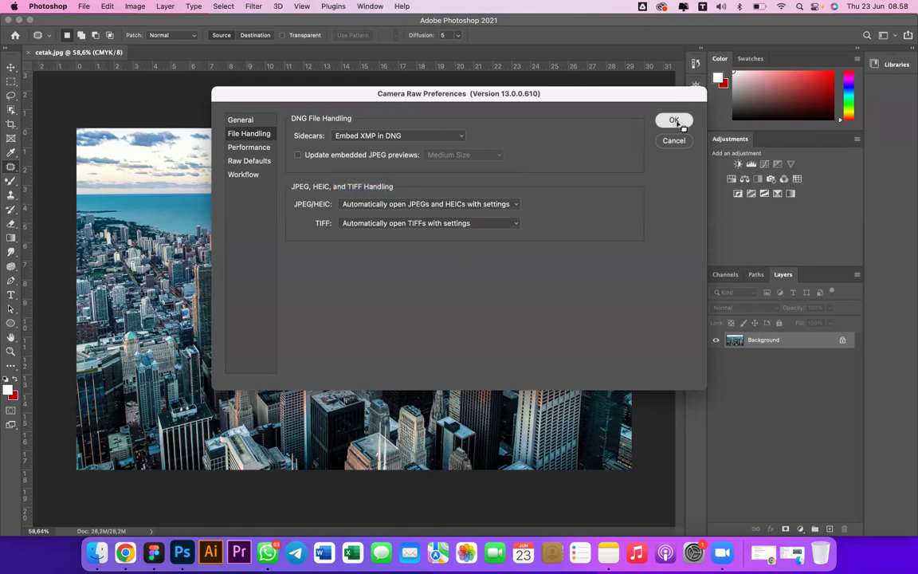
Switch to Finder, open the Unsplash city photo in Downloads with Adobe Photoshop 2021, and cancel its Camera Raw window.
left_click(99, 553)
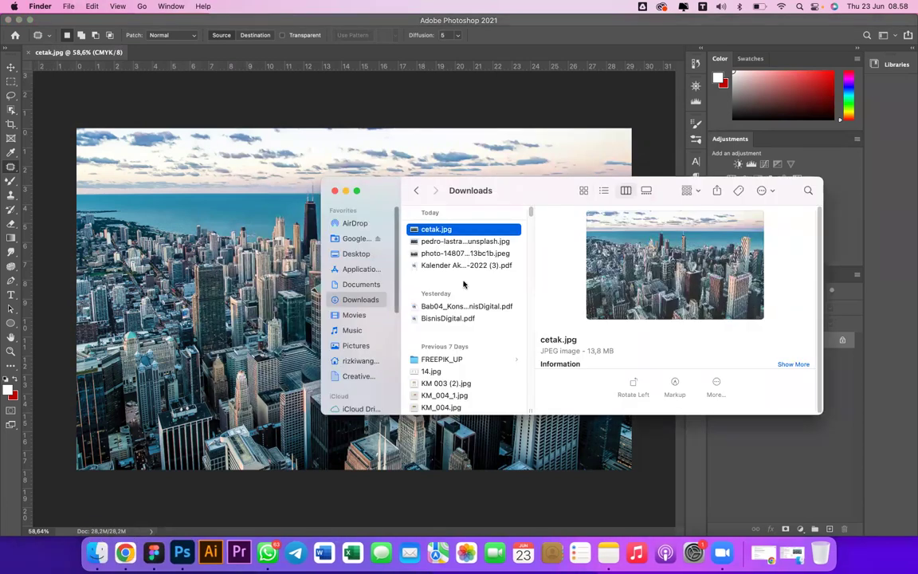
right_click(483, 242)
left_click(472, 243)
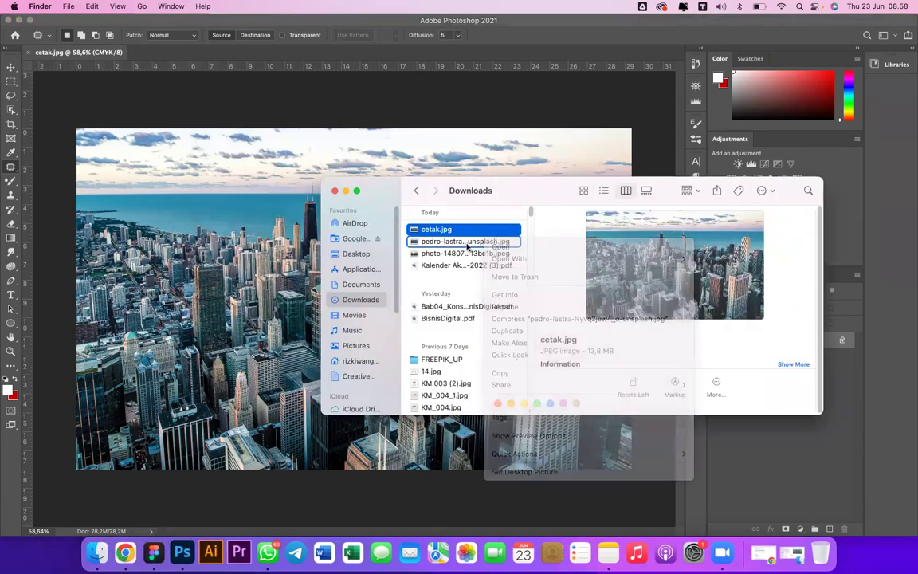
left_click(471, 243)
right_click(471, 243)
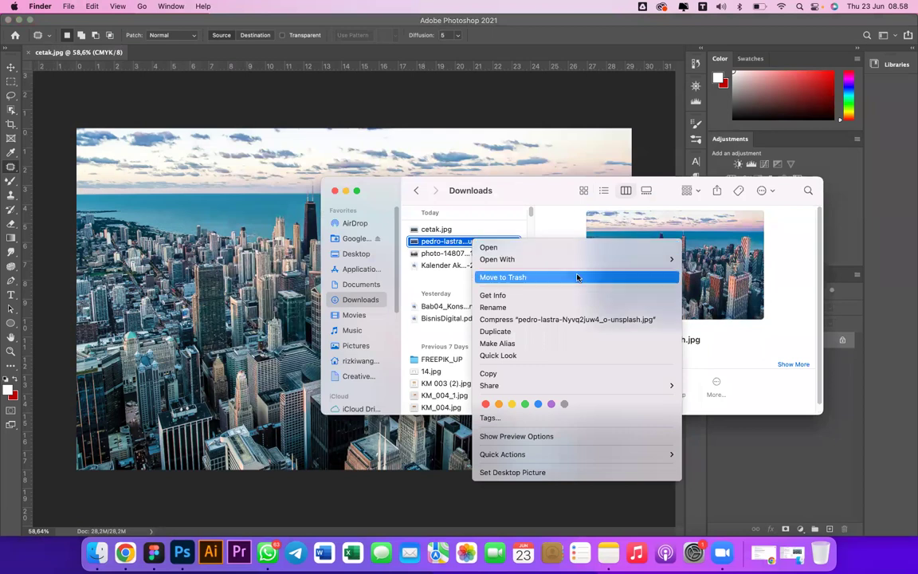
mouse_move(600, 260)
left_click(735, 289)
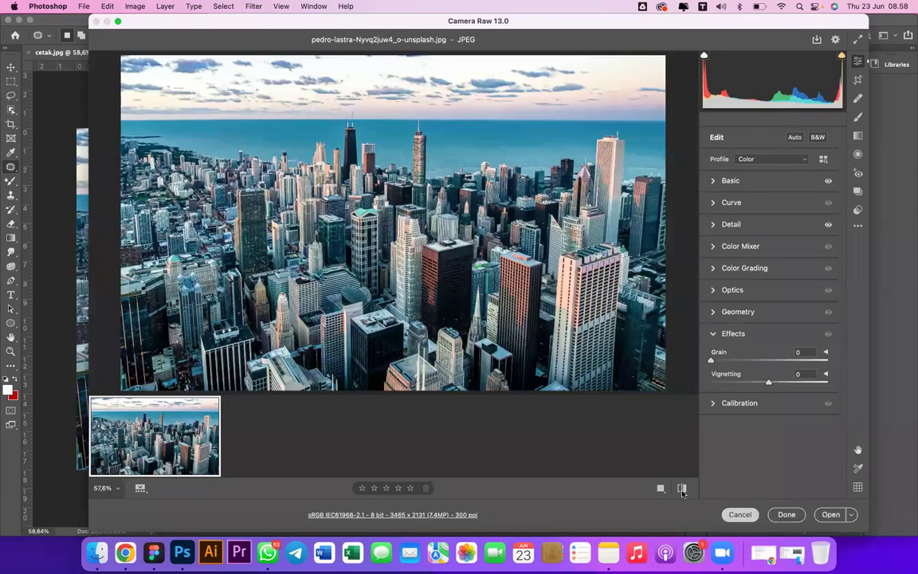
left_click(740, 514)
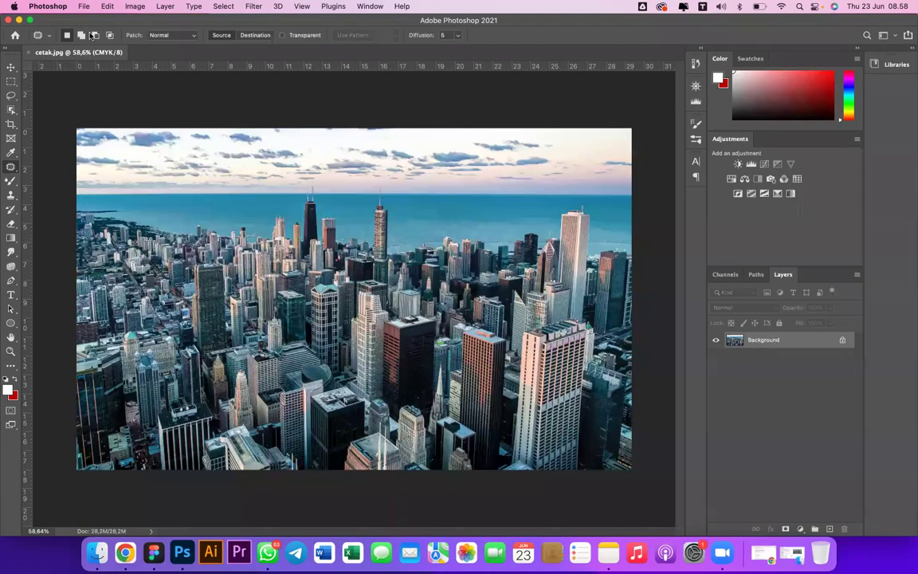
Try Automatically open all supported JPEGs and HEICs in Camera Raw Preferences, then restore Automatically open JPEGs and HEICs with settings and confirm.
left_click(50, 7)
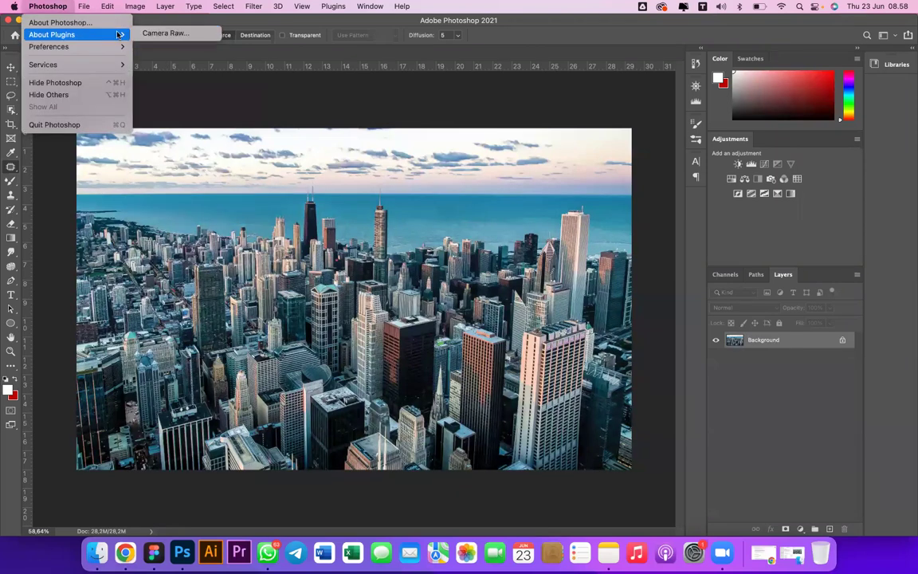
mouse_move(108, 45)
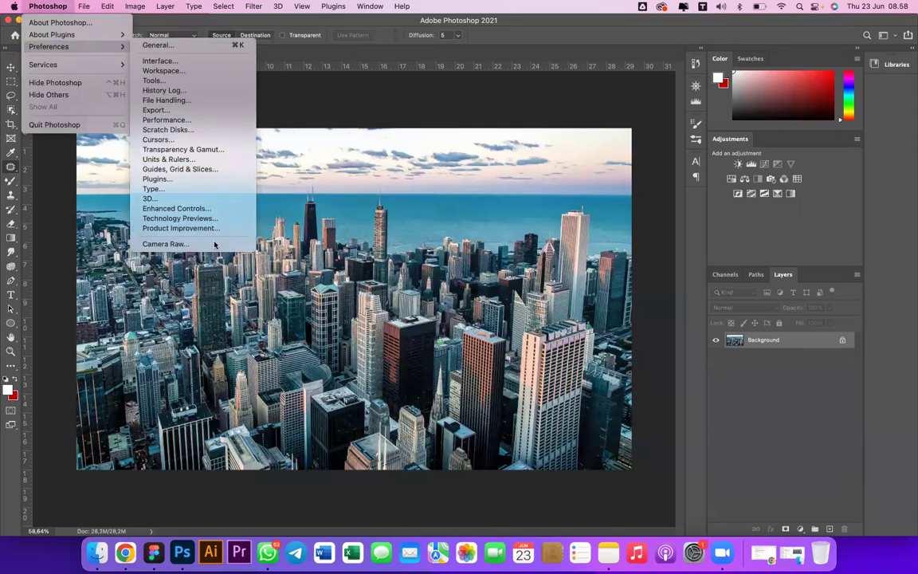
left_click(171, 220)
left_click(452, 205)
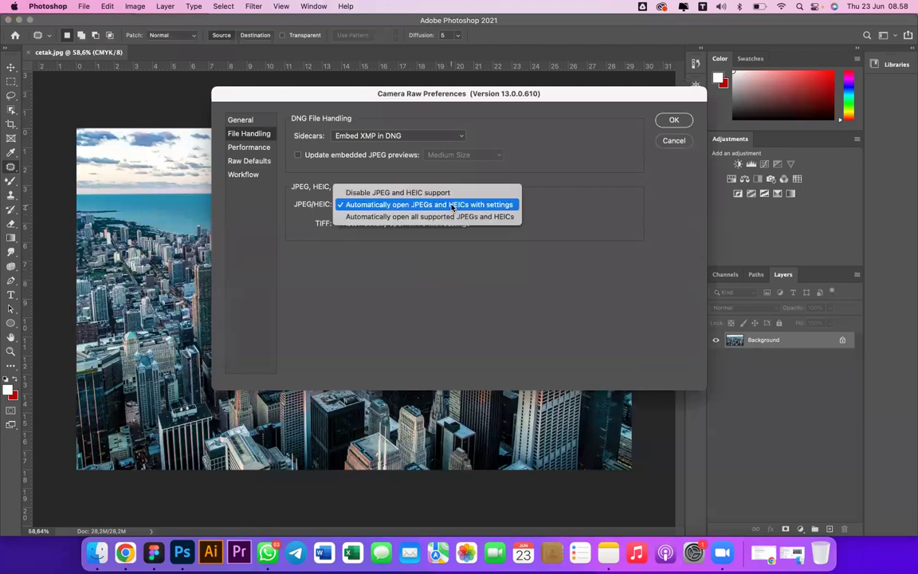
left_click(452, 206)
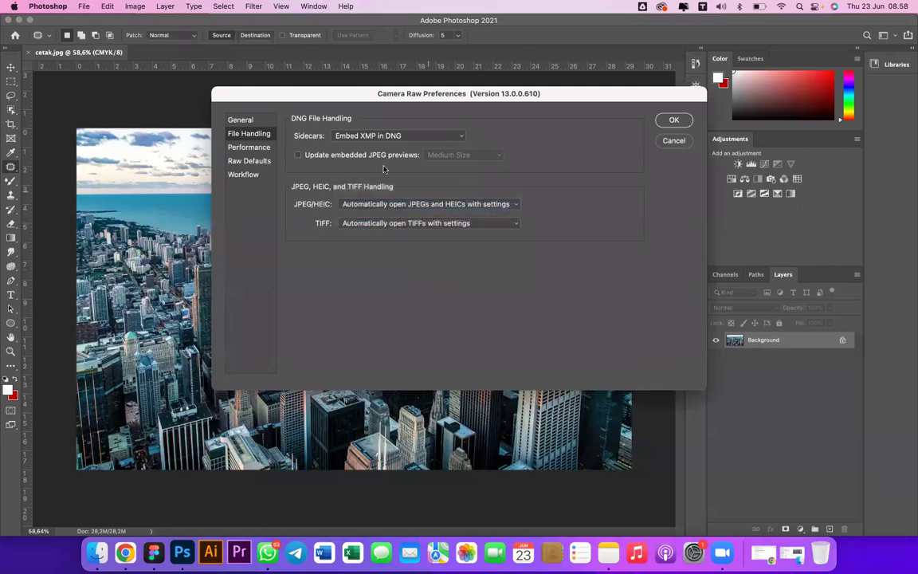
left_click(246, 120)
left_click(265, 132)
left_click(450, 206)
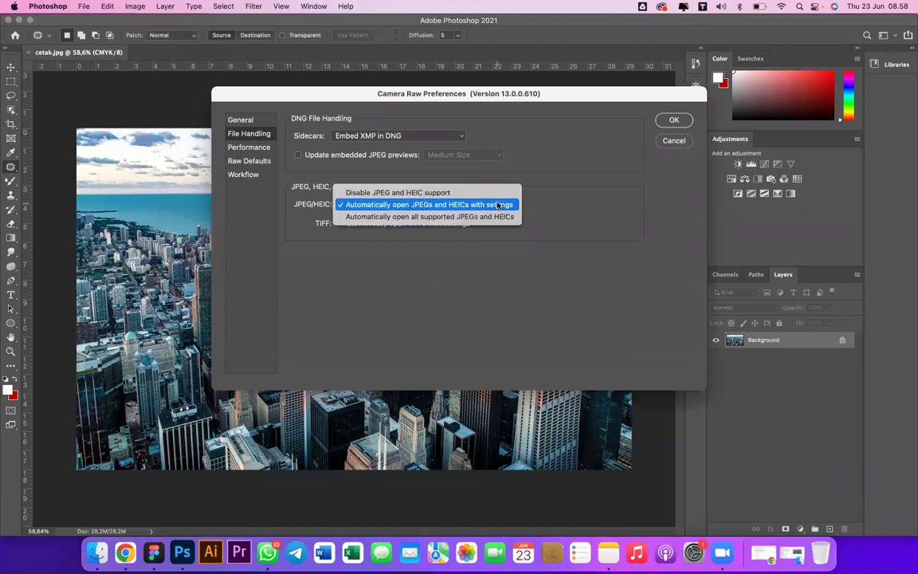
left_click(497, 217)
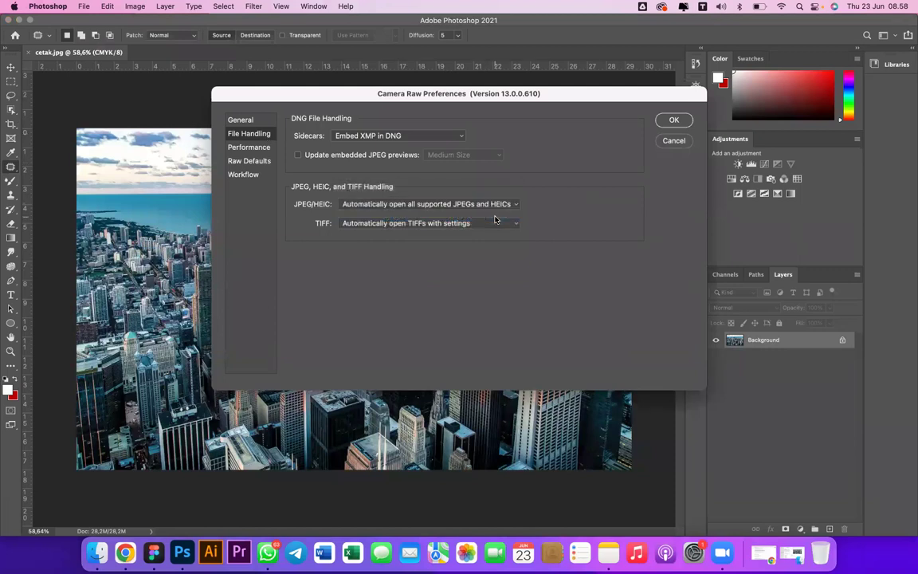
left_click(470, 204)
left_click(445, 193)
left_click(673, 120)
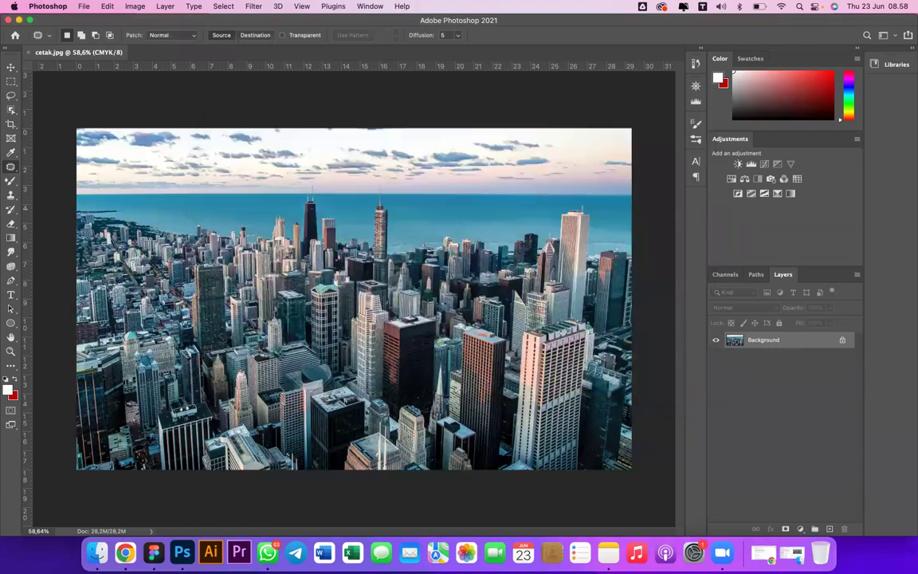
Switch to Finder and open the Unsplash eye close-up photo from Downloads with Adobe Photoshop 2021.
left_click(88, 550)
left_click(472, 253)
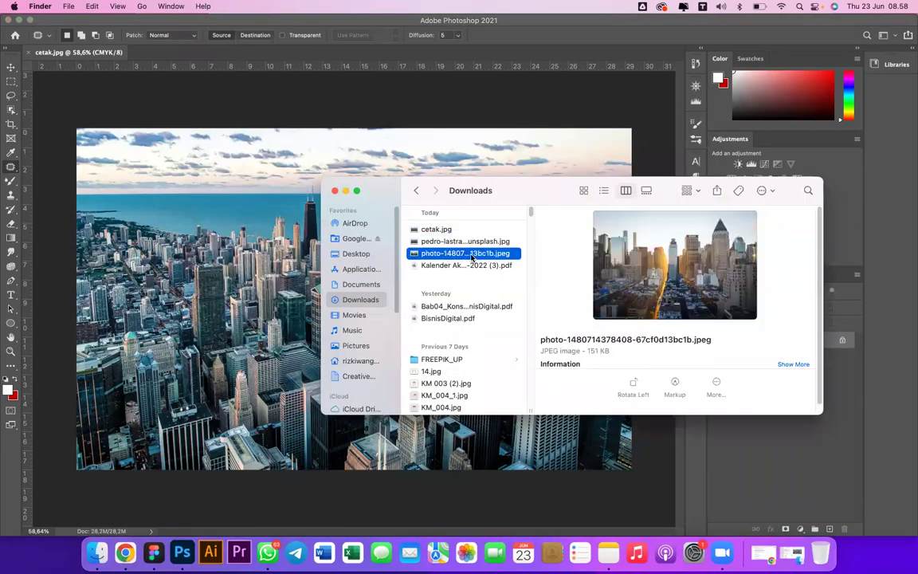
right_click(472, 255)
key("Escape")
scroll(463, 270, "down", 5)
scroll(457, 323, "down", 10)
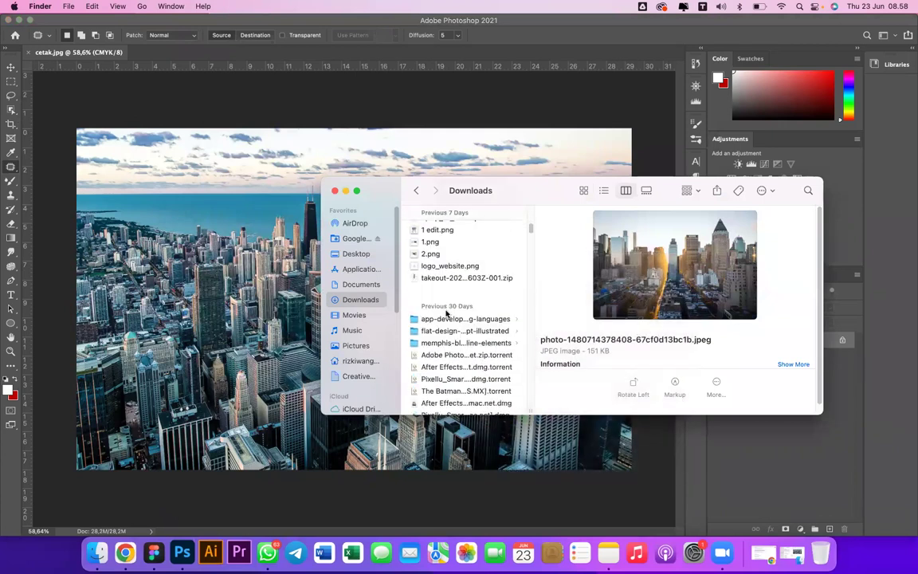
left_click(439, 370)
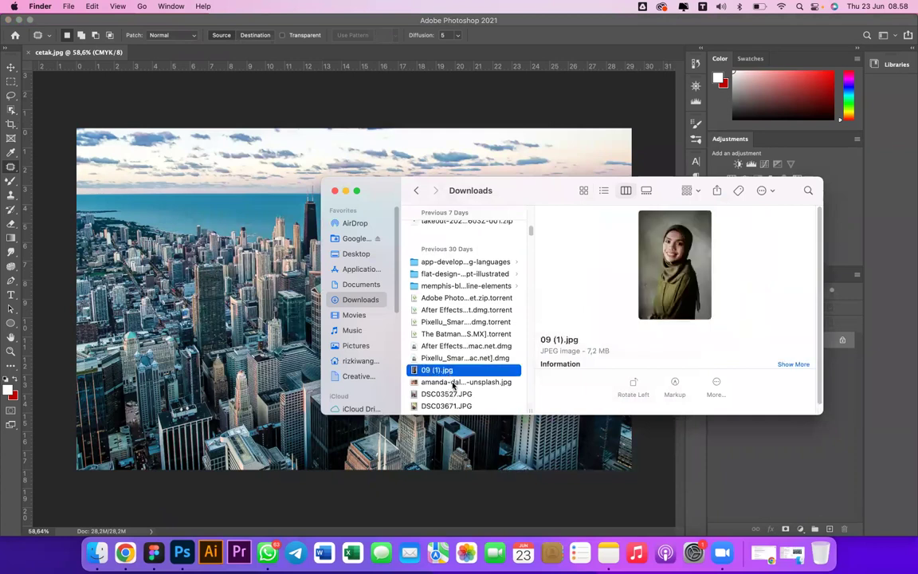
left_click(454, 383)
right_click(454, 384)
mouse_move(519, 311)
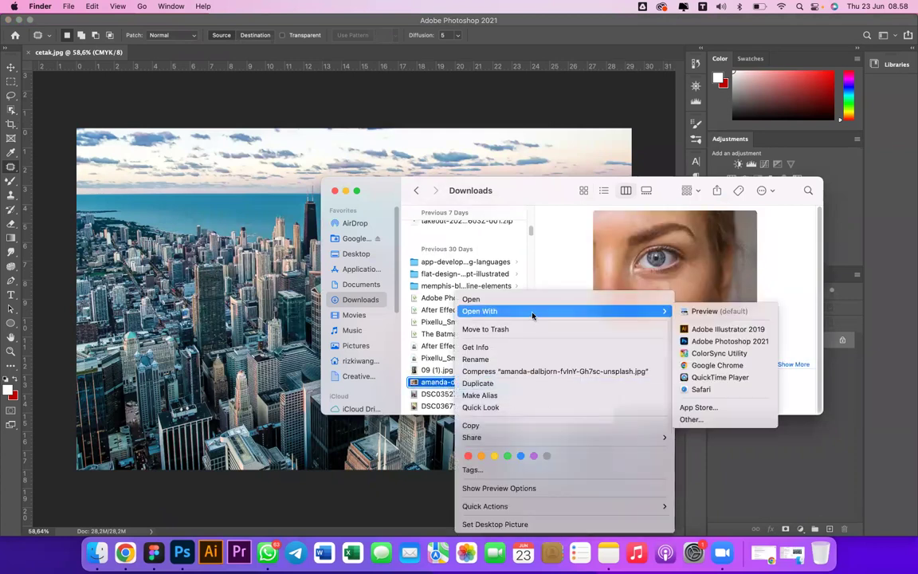
left_click(727, 341)
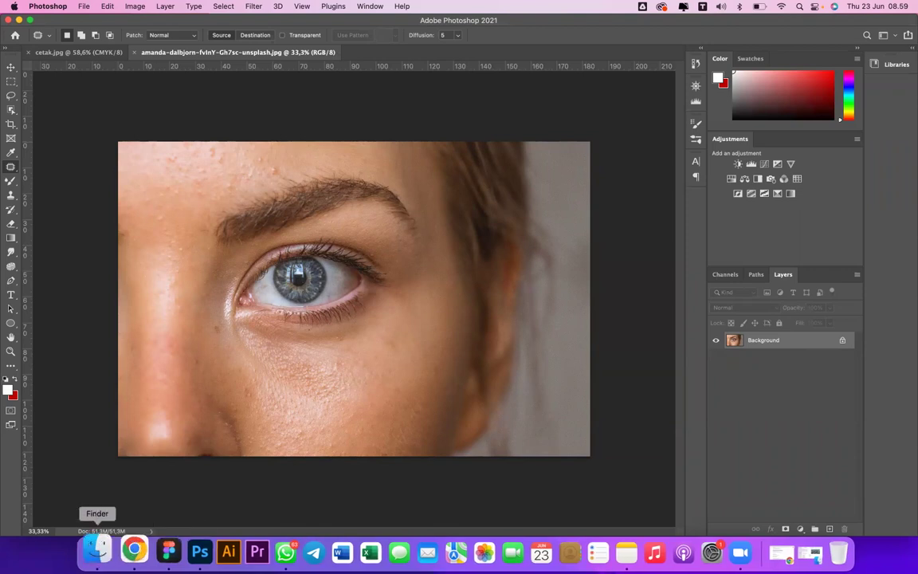
Check the Downloads folder in Finder, return to Photoshop and close the eye close-up photo.
left_click(97, 552)
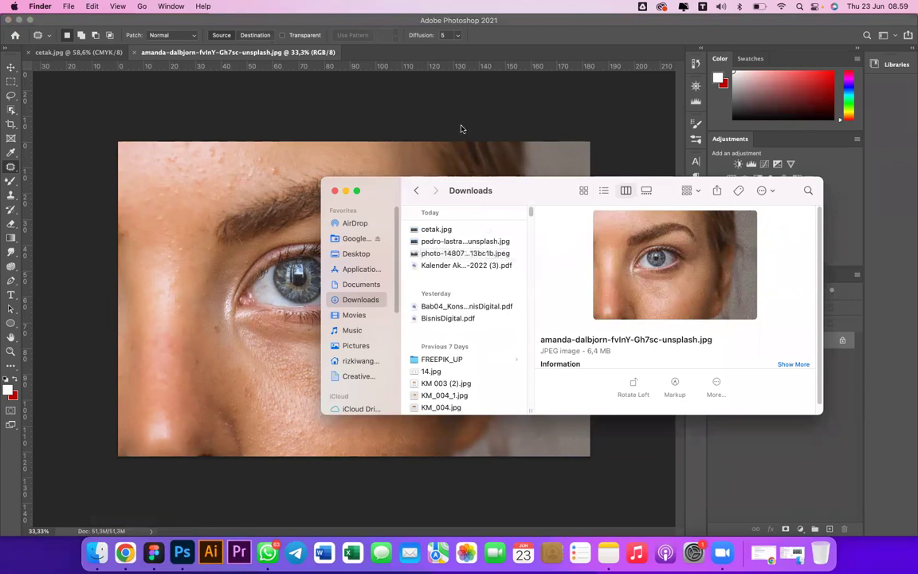
left_click(484, 136)
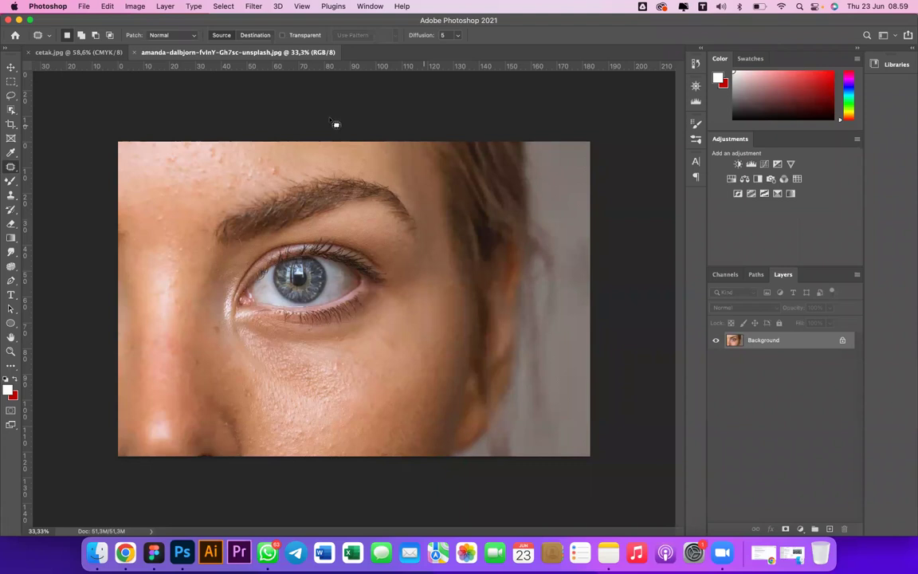
left_click(135, 53)
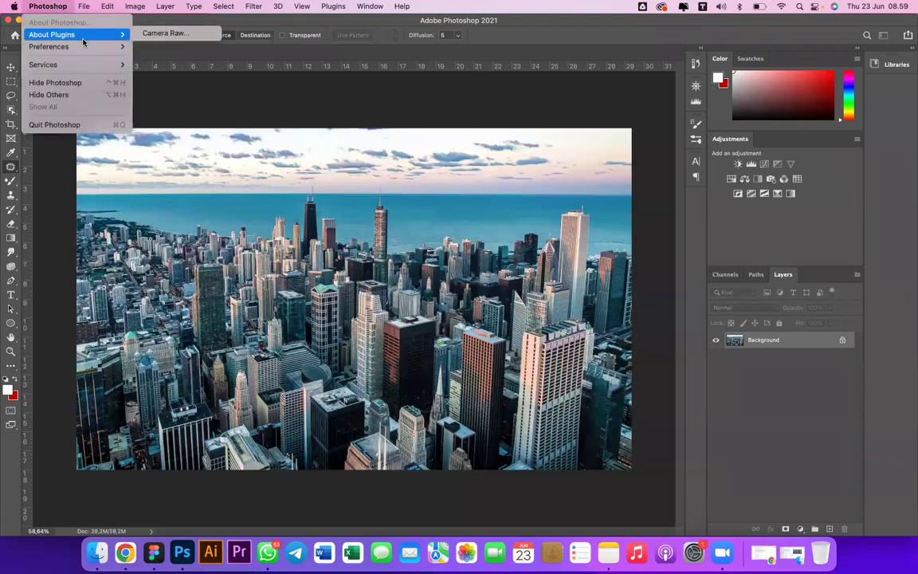
Set JPEG/HEIC handling to Automatically open all supported JPEGs and HEICs in the Camera Raw file handling preferences and confirm.
mouse_move(108, 42)
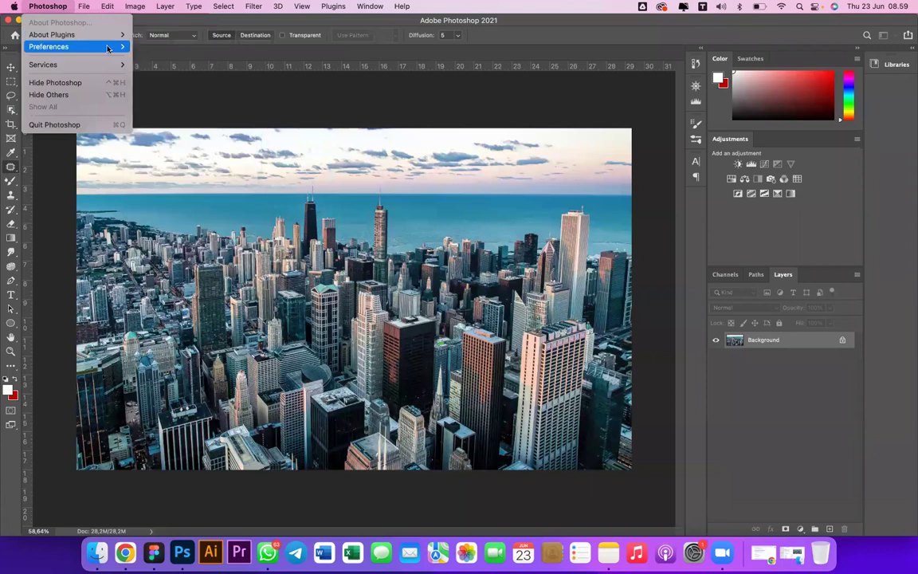
key("Return")
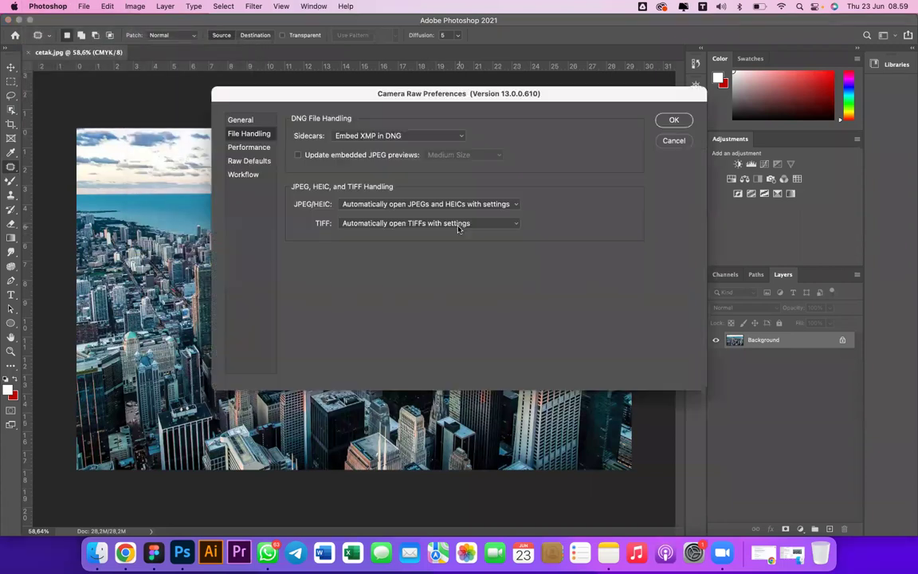
left_click(416, 205)
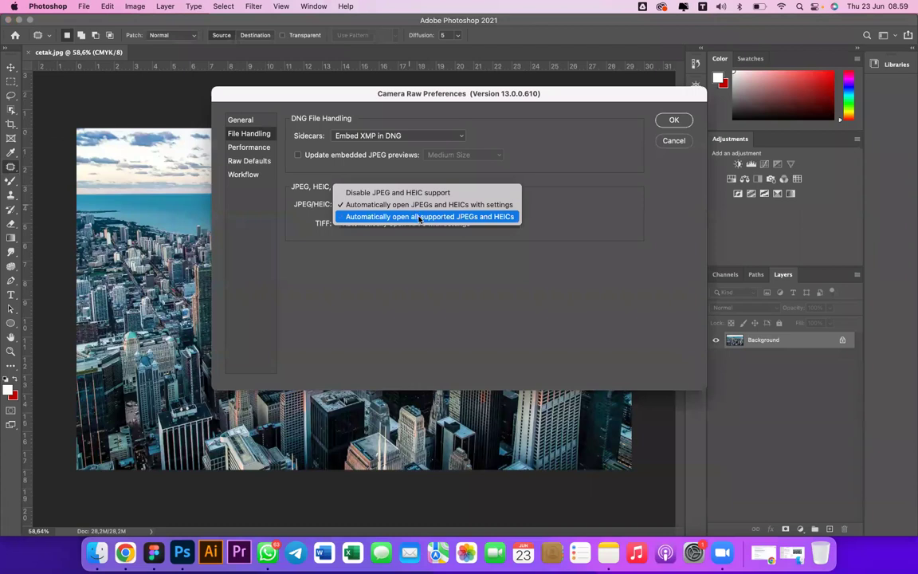
left_click(420, 217)
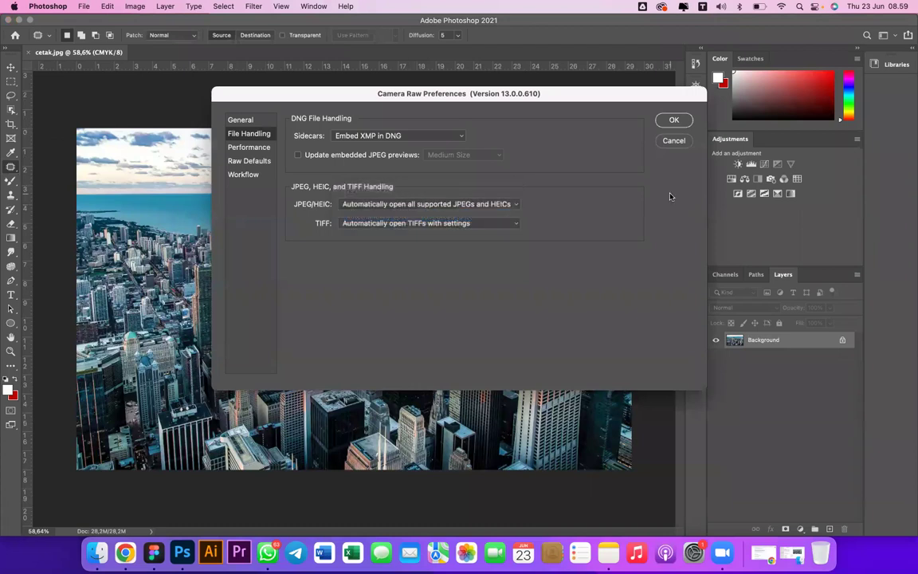
left_click(674, 120)
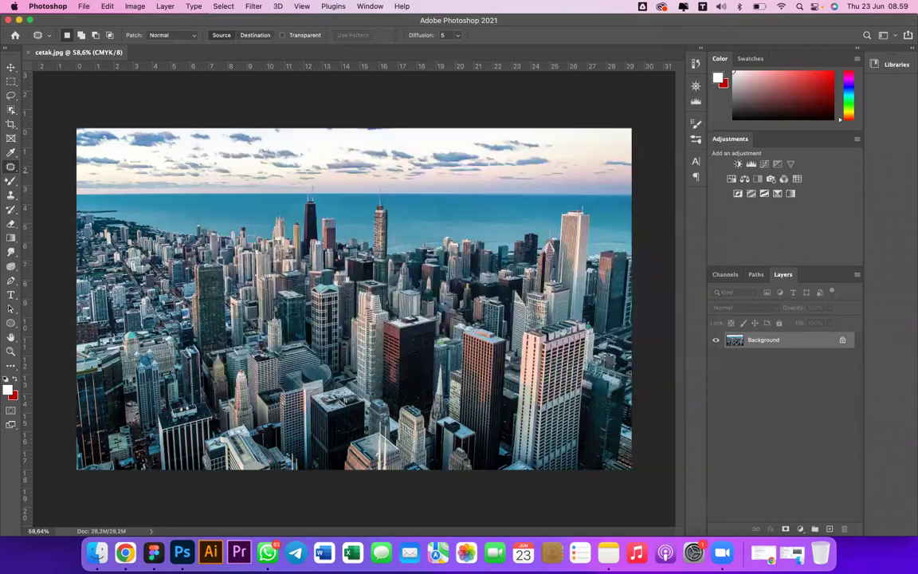
Switch to Finder, open the Unsplash eye close-up photo in Downloads with Adobe Photoshop 2021, and cancel its Camera Raw window.
left_click(122, 545)
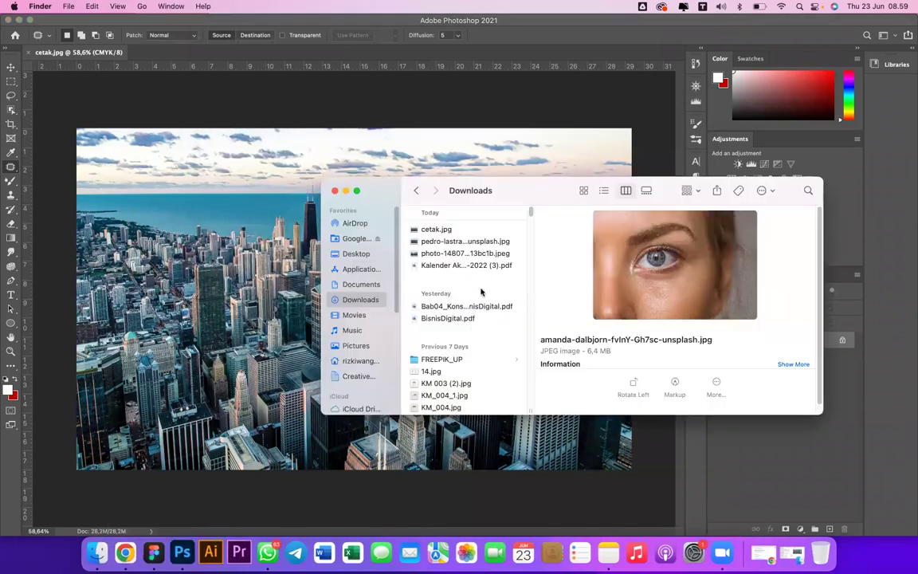
scroll(482, 295, "down", 5)
scroll(503, 326, "down", 5)
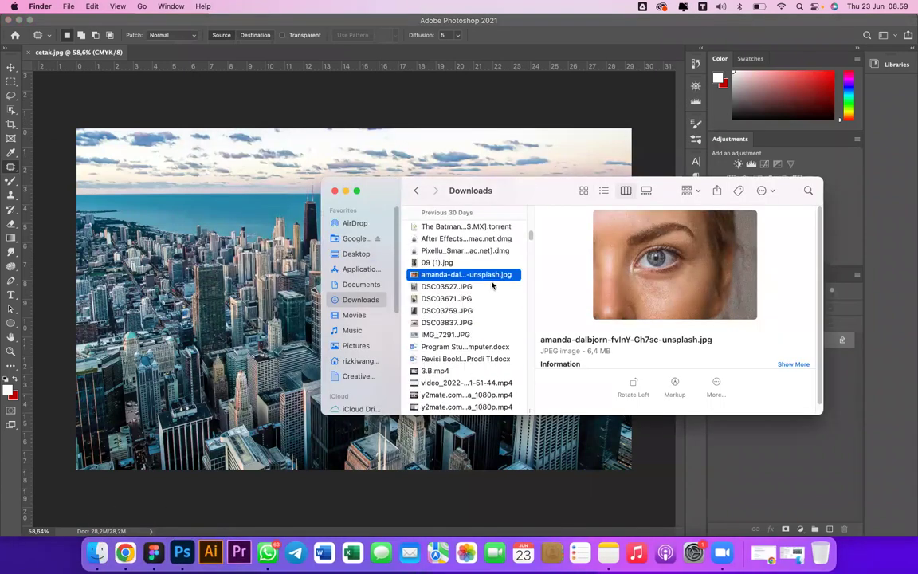
right_click(497, 276)
mouse_move(546, 293)
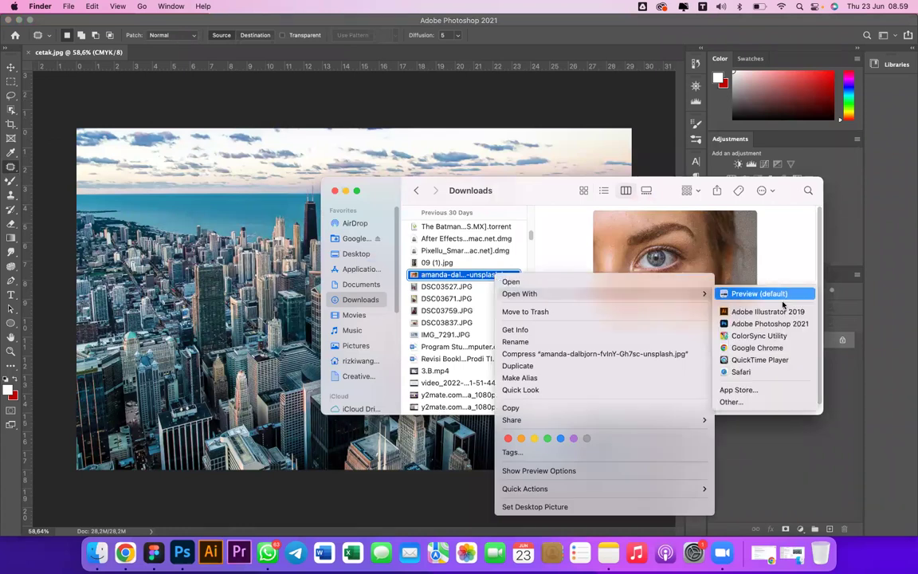
left_click(801, 325)
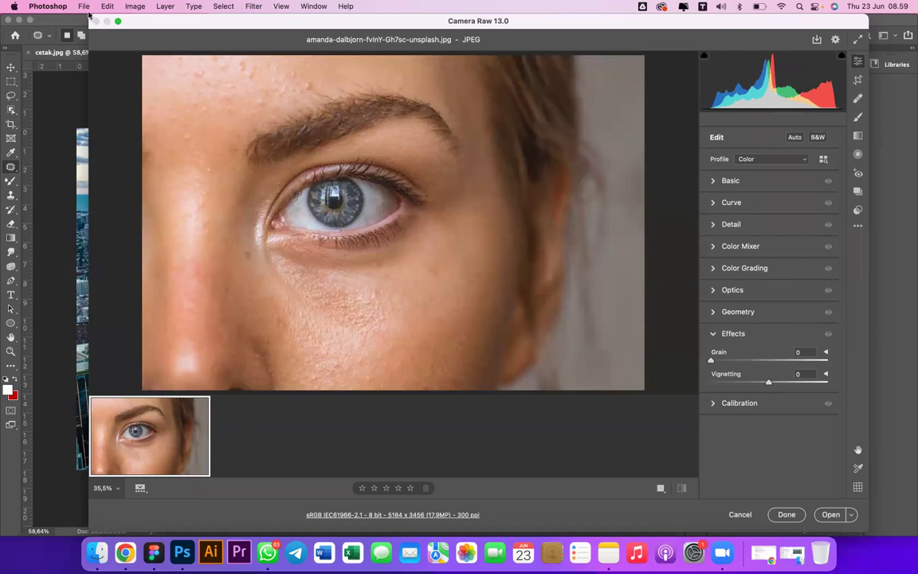
left_click(740, 515)
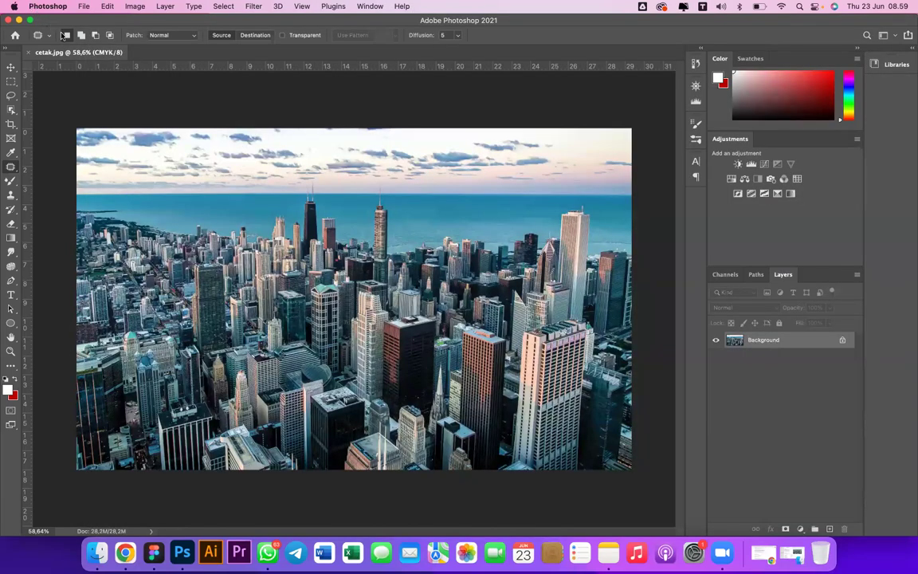
View the version information of the Camera Raw plugin and dismiss it.
left_click(48, 5)
mouse_move(56, 33)
left_click(163, 34)
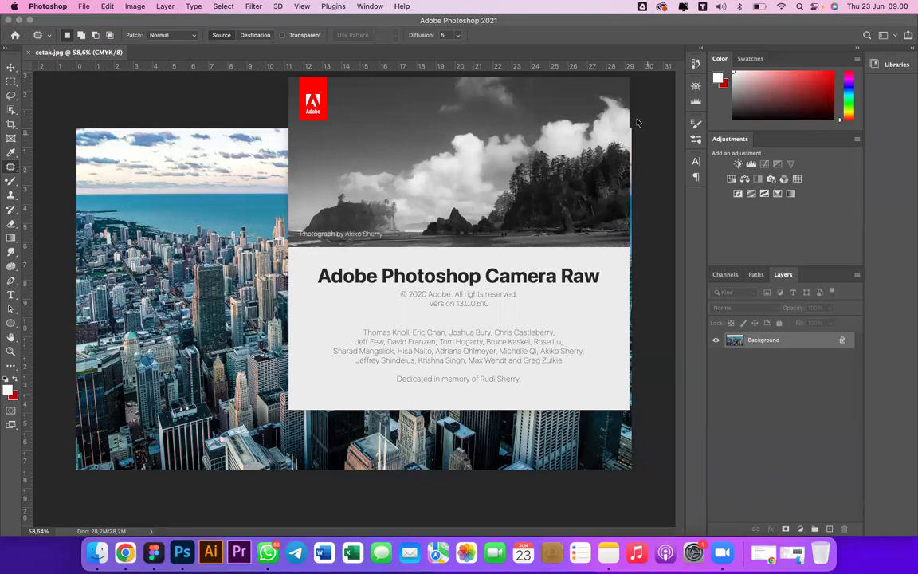
left_click(341, 133)
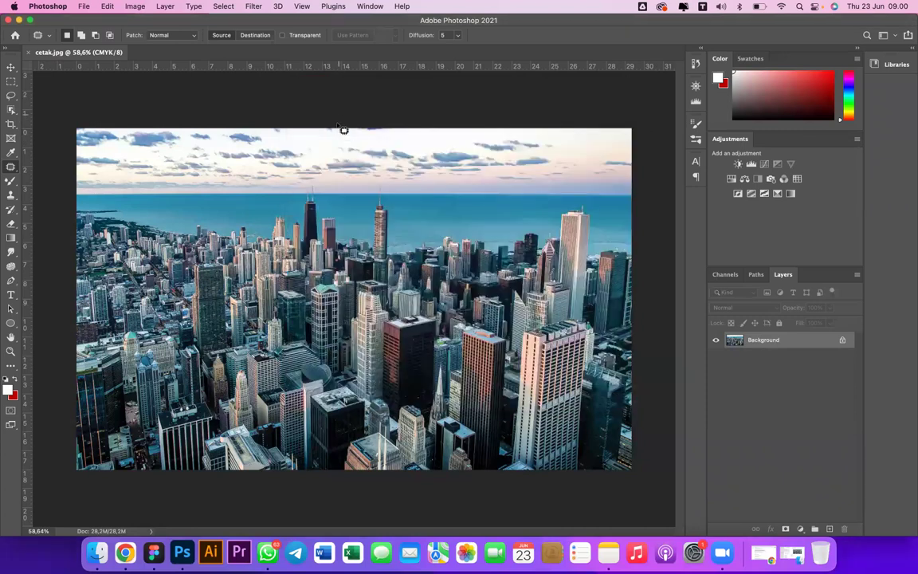
Reopen the eye close-up photo from Finder with Adobe Photoshop 2021, cancel Camera Raw, and return to Photoshop after checking Downloads.
left_click(96, 550)
right_click(486, 279)
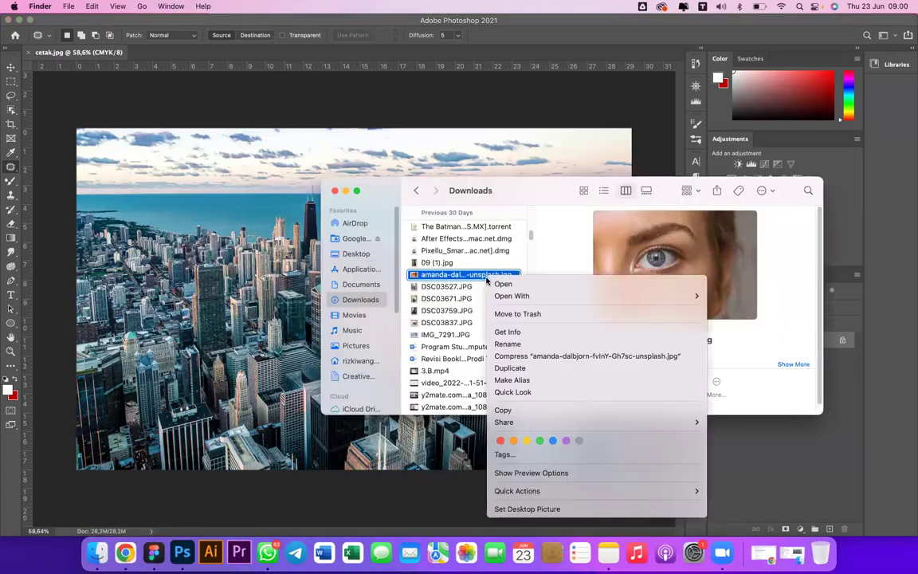
mouse_move(526, 295)
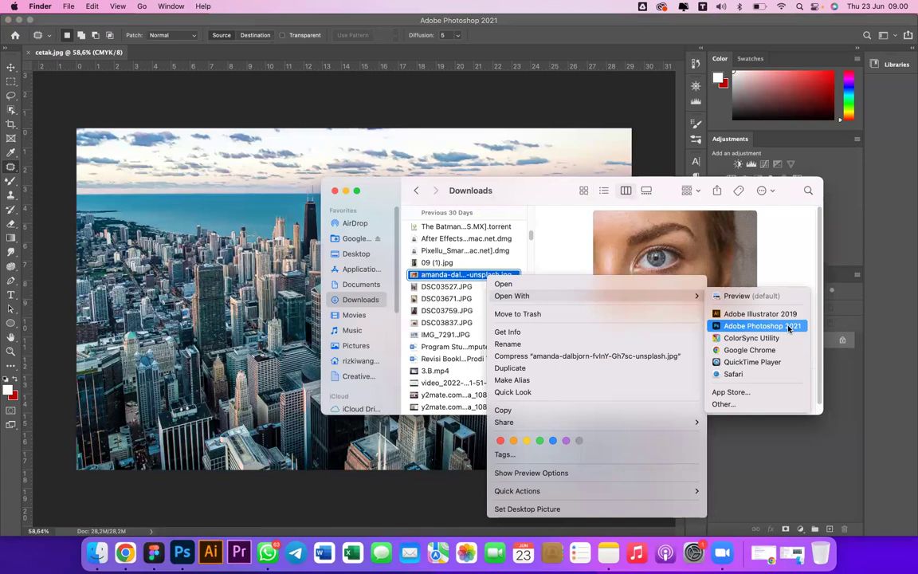
left_click(790, 328)
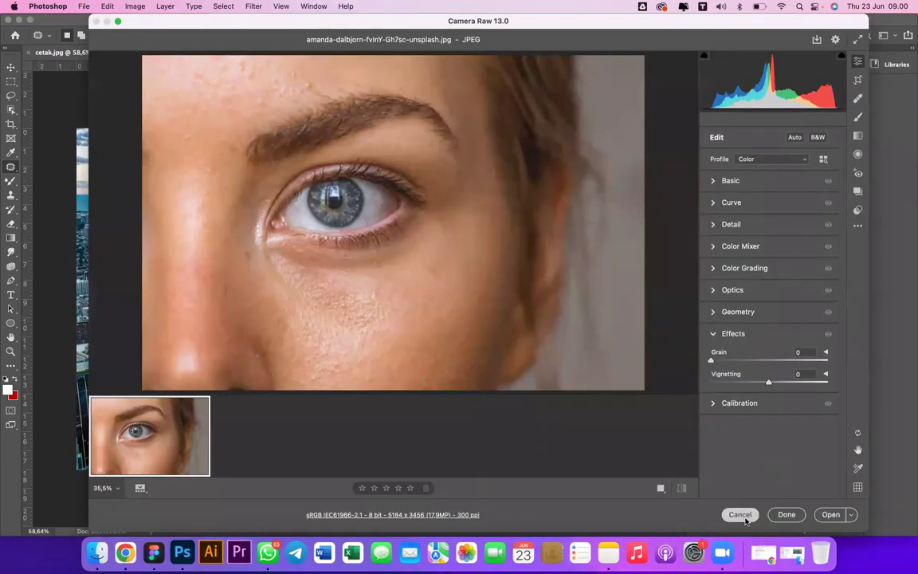
key("Escape")
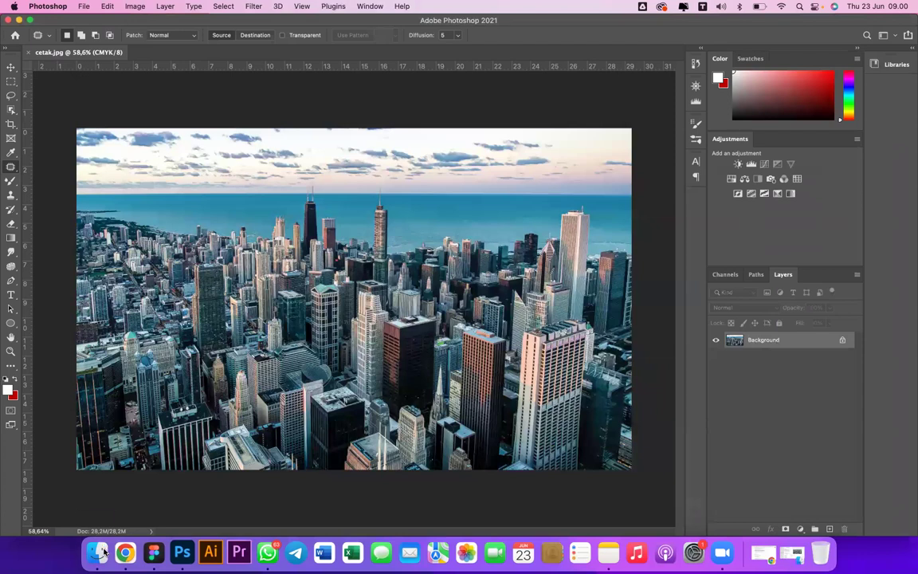
left_click(98, 552)
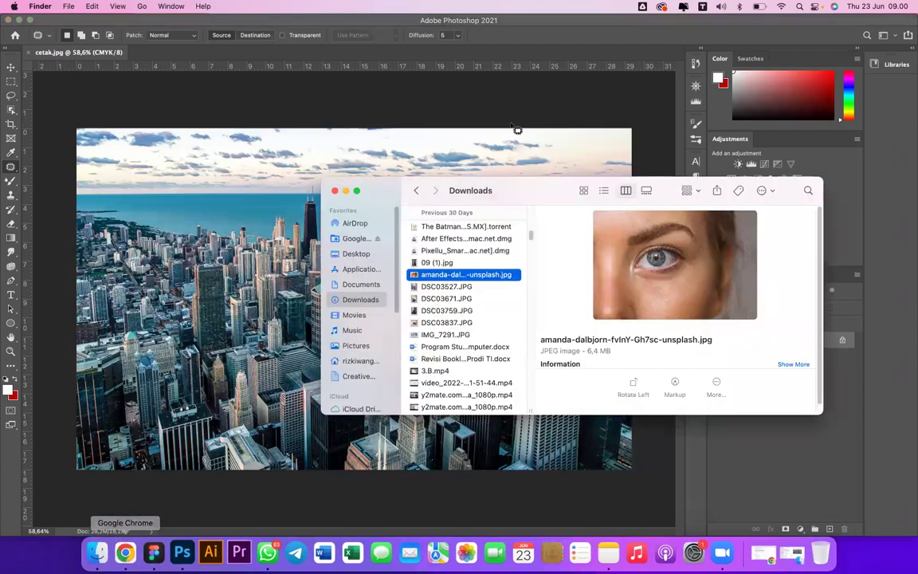
left_click(517, 134)
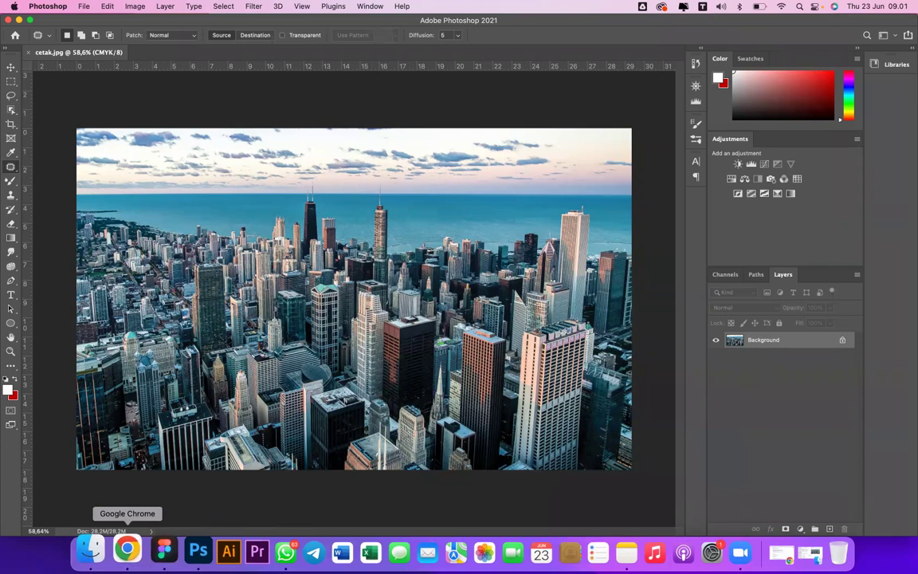
Switch to Google Chrome, search for "kamar gelap fotografi", preview the darkroom photo of a man with outstretched arms, and close the page.
left_click(127, 550)
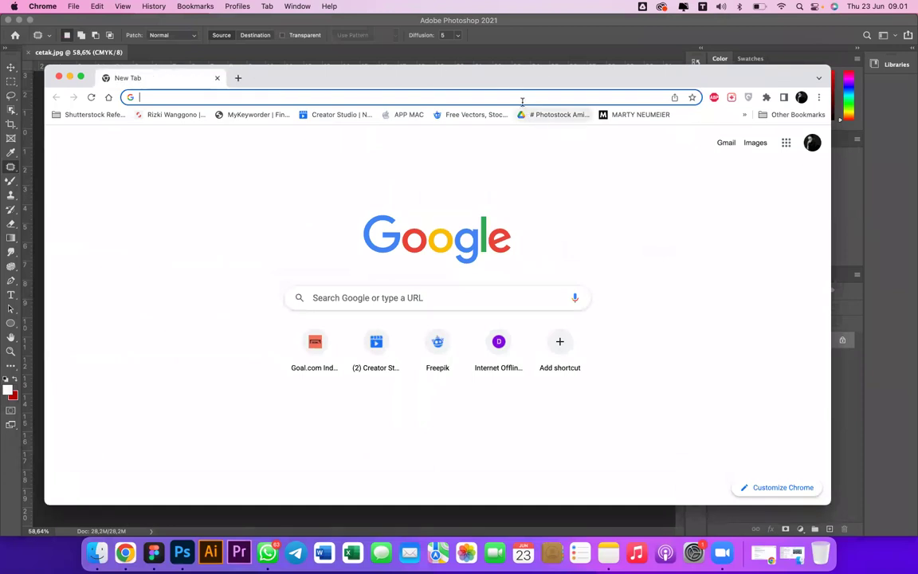
left_click(522, 97)
type("kamar")
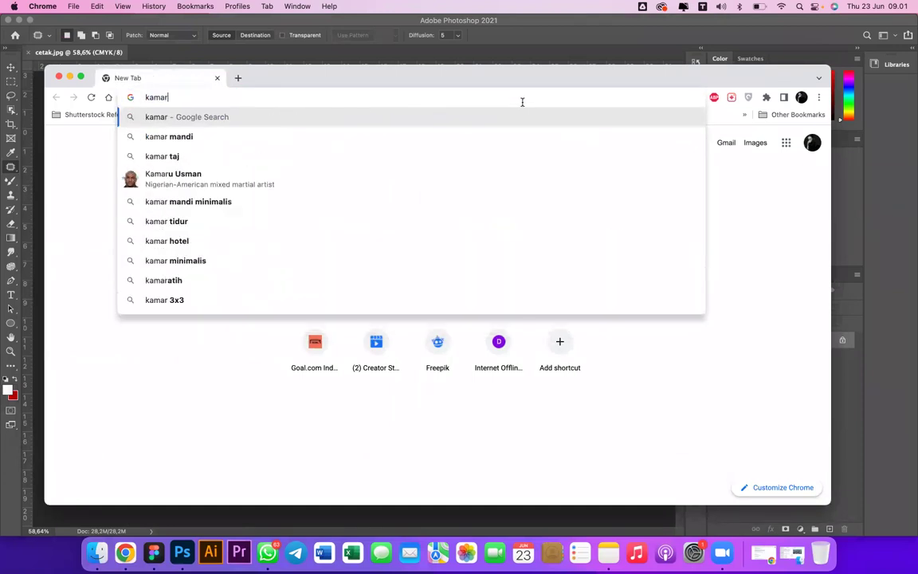
type(" gelapt")
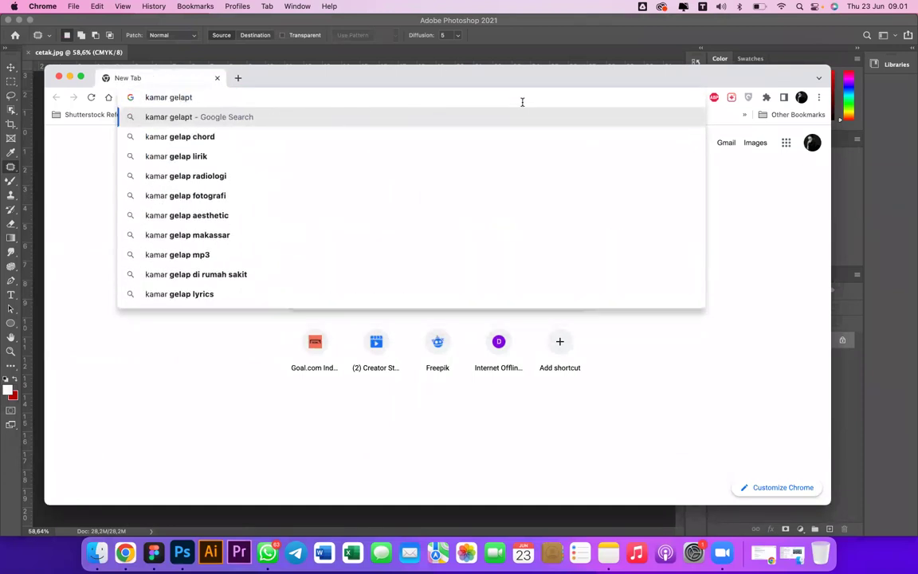
type(" foto")
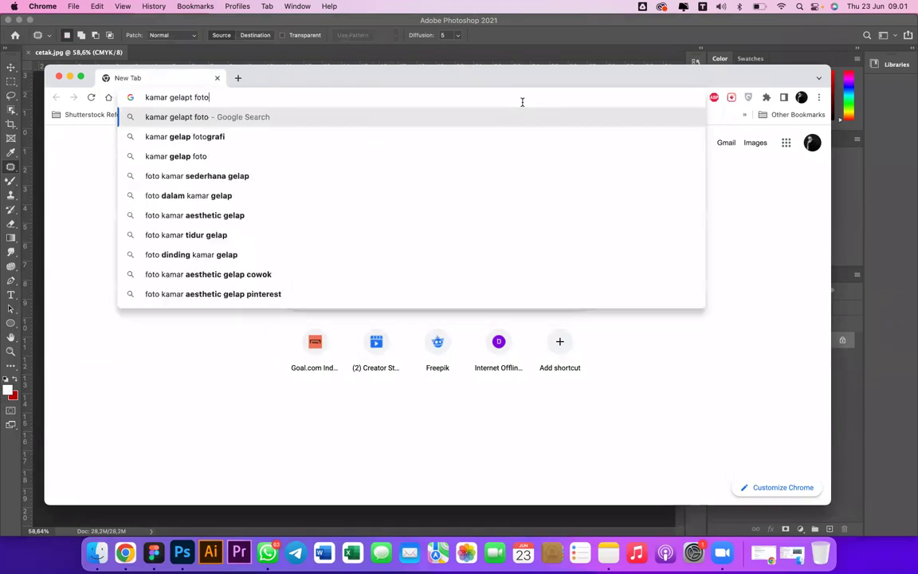
key("Down")
key("Return")
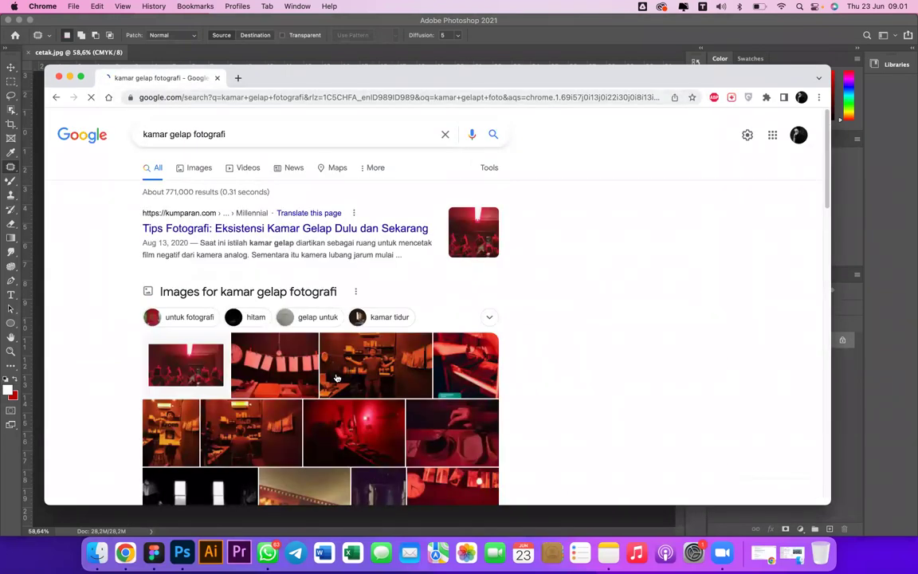
left_click(335, 371)
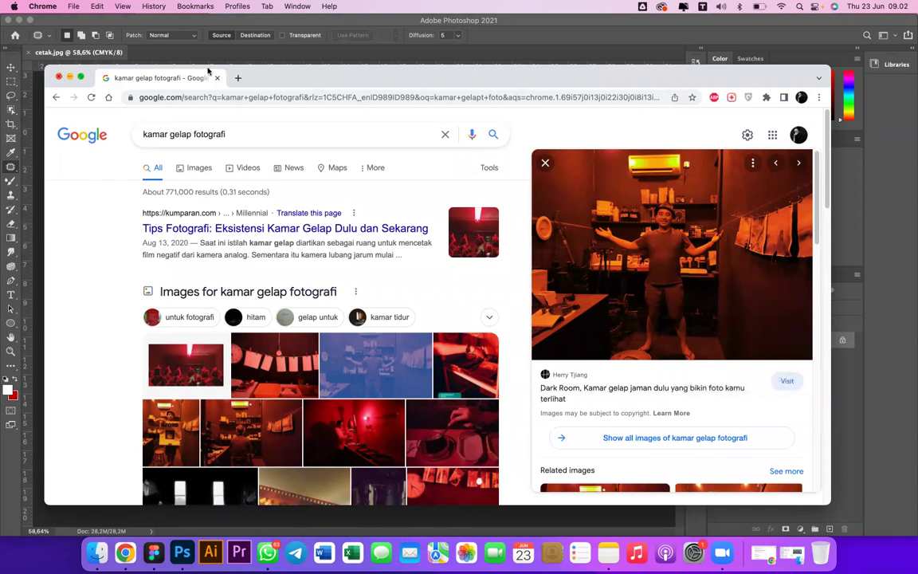
key("super+w")
left_click(86, 24)
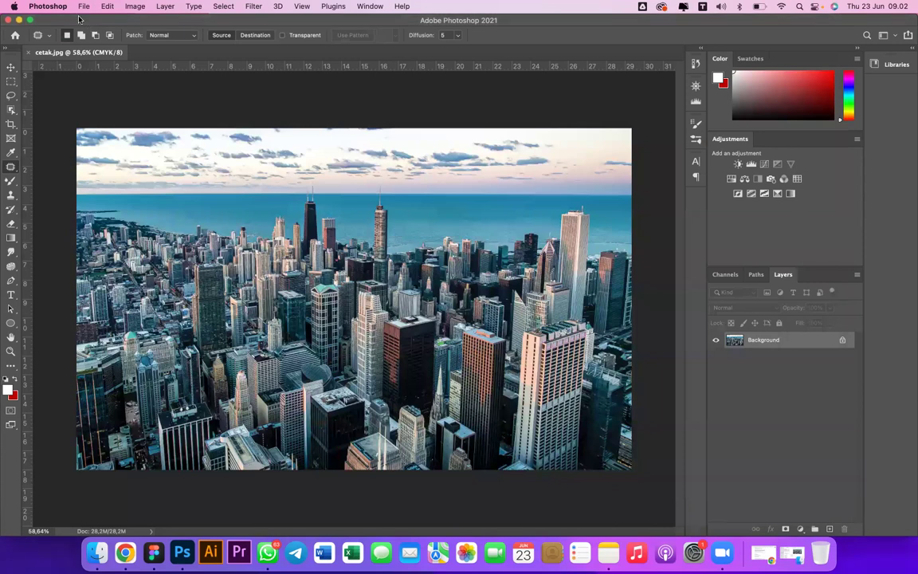
Switch to Finder and open the eye close-up photo from Downloads in Camera Raw using Adobe Photoshop 2021.
left_click(47, 6)
mouse_move(83, 6)
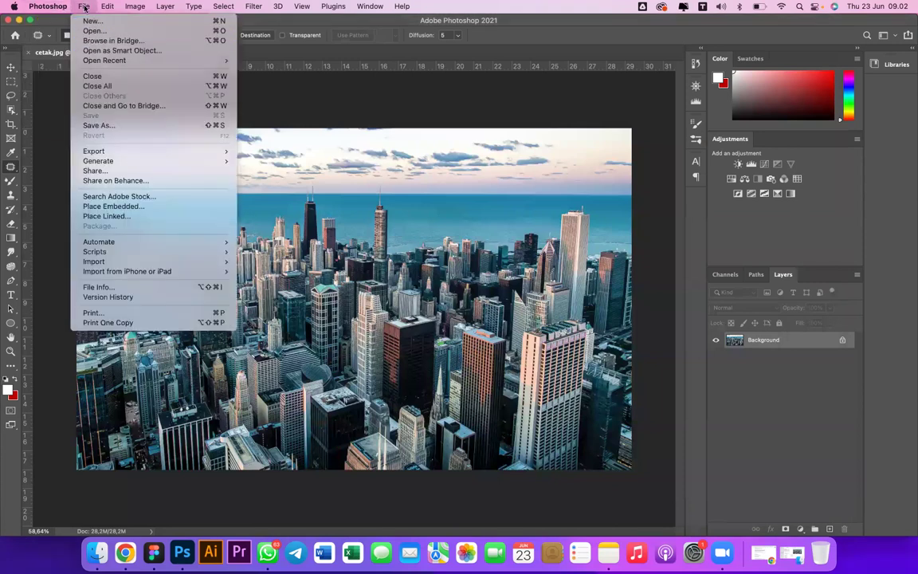
left_click(95, 556)
right_click(464, 276)
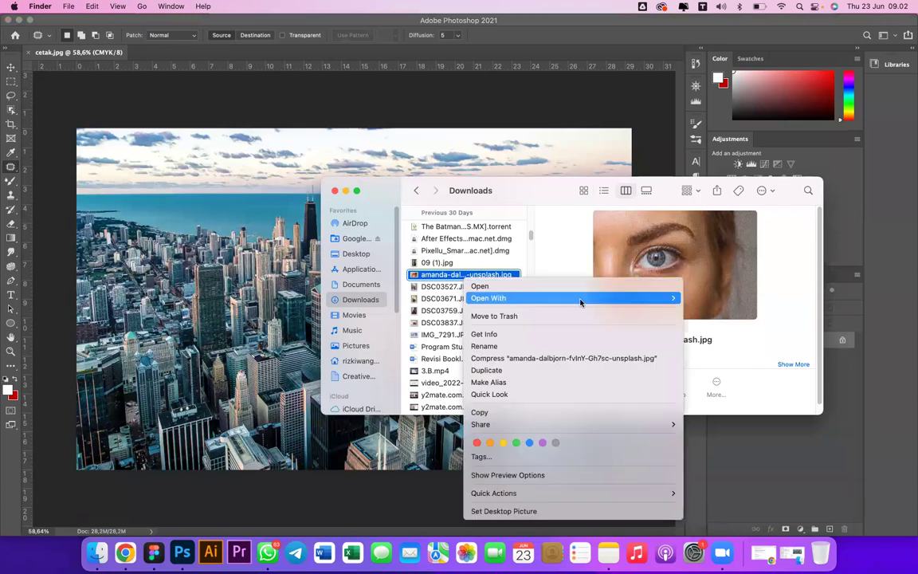
mouse_move(581, 301)
left_click(728, 380)
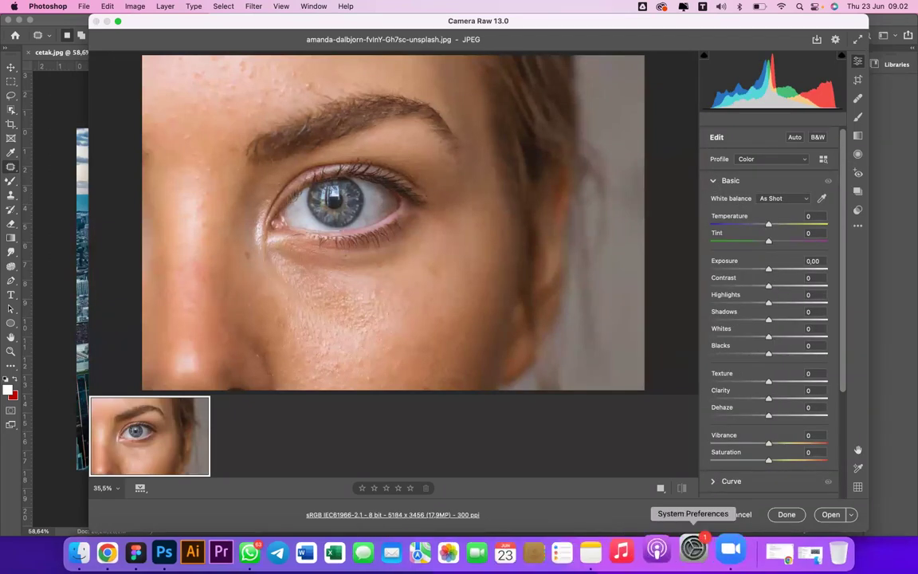
Check the Downloads folder in Finder, return to Photoshop and cancel the eye photo's Camera Raw window.
left_click(86, 553)
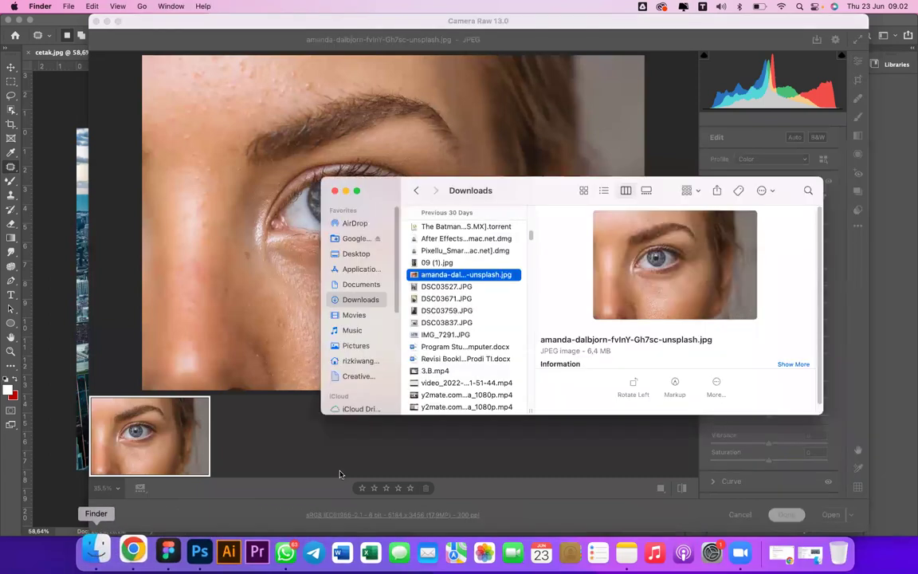
left_click(182, 553)
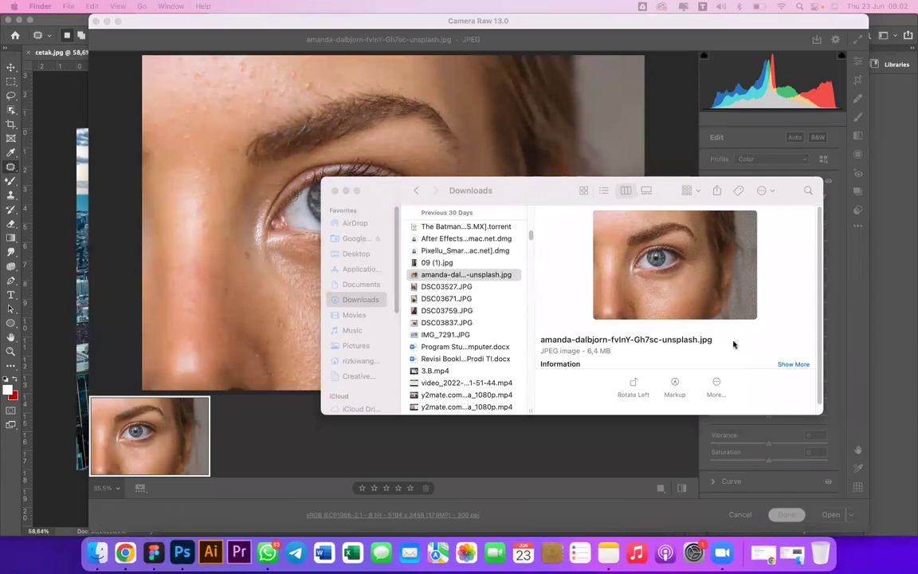
left_click(662, 311)
left_click(720, 435)
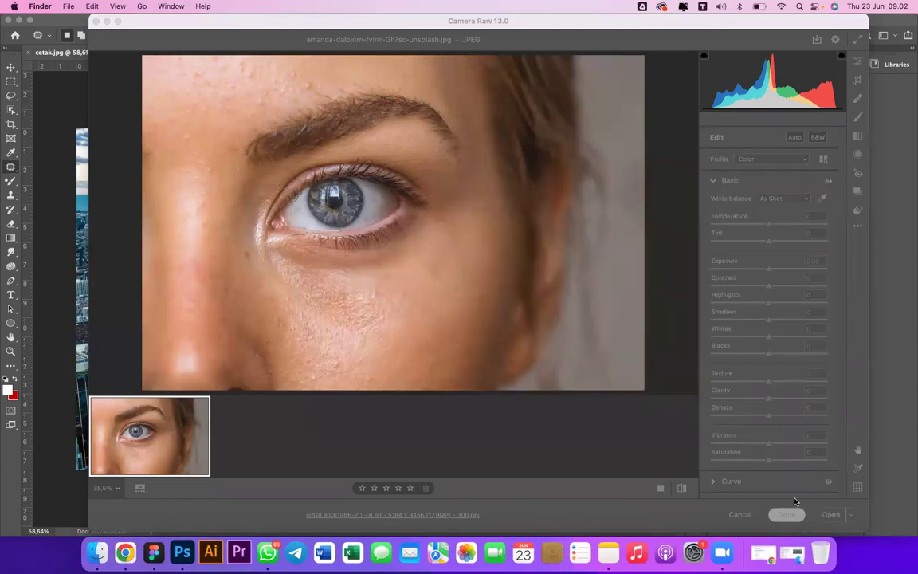
left_click(741, 514)
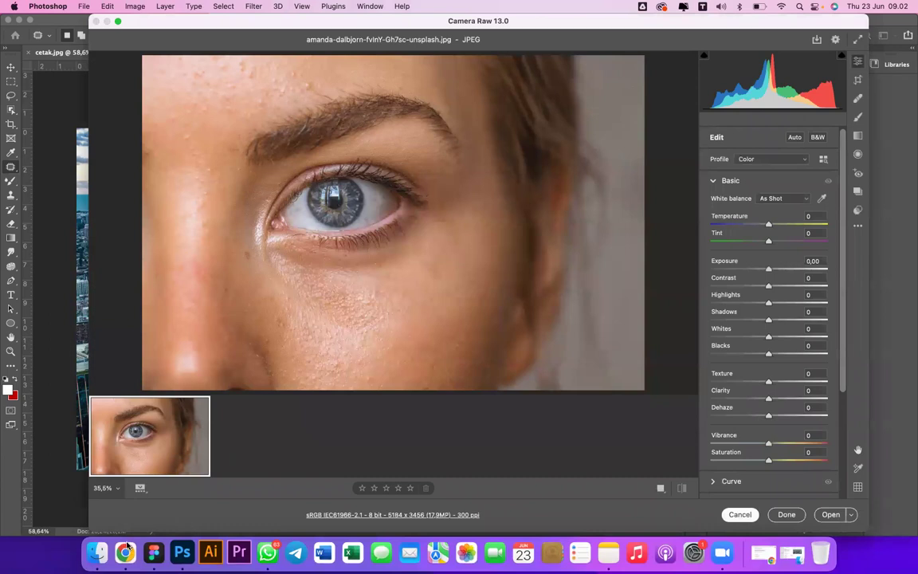
Switch to Google Chrome, search for "kamar gelap fotografi" and show the image results.
left_click(125, 550)
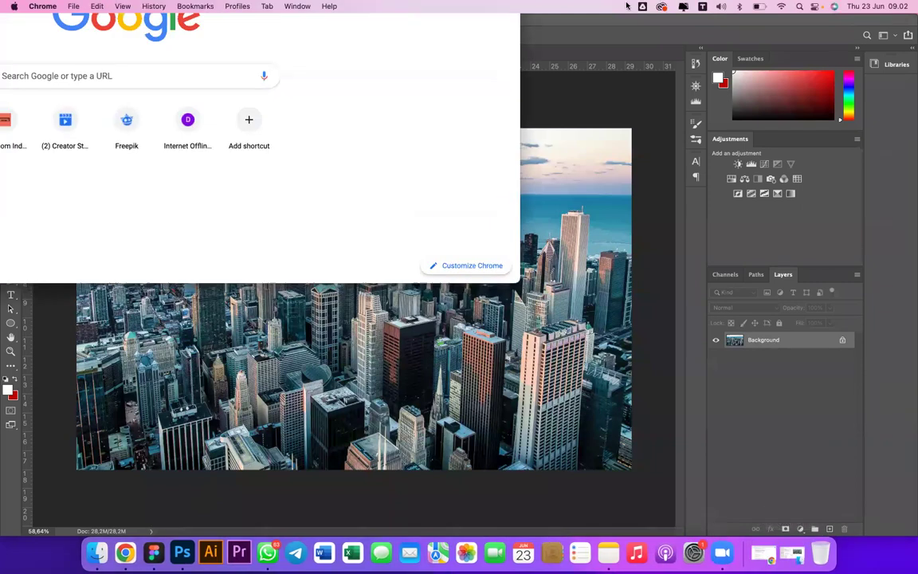
type("k")
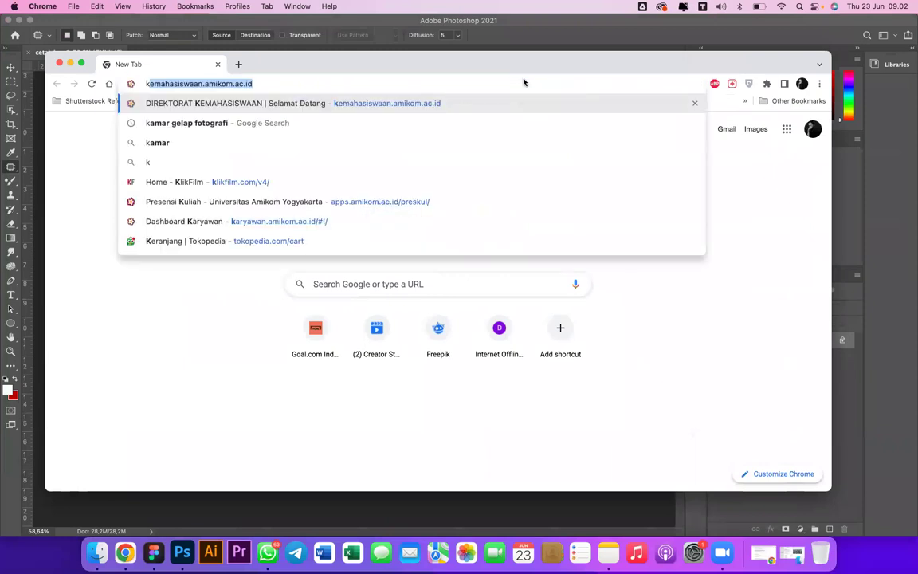
type("amar")
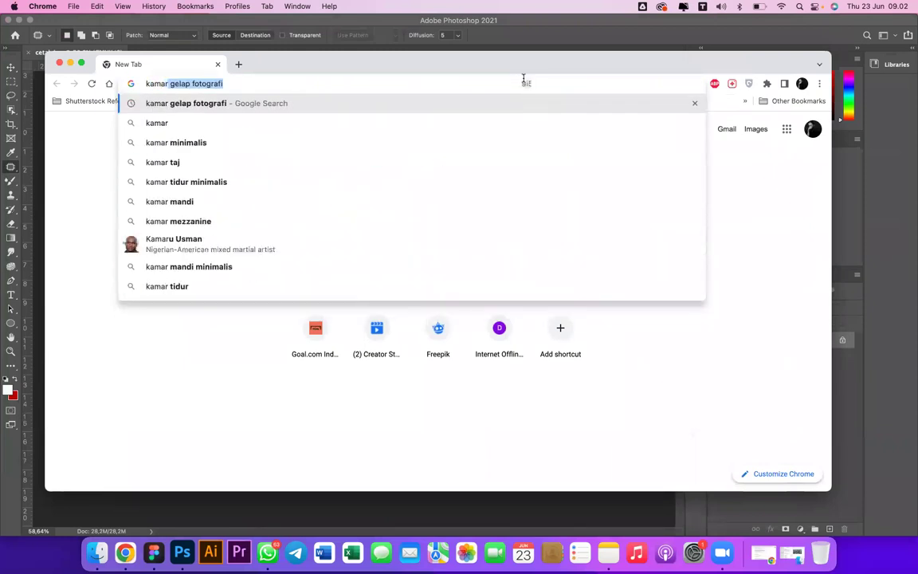
key("Return")
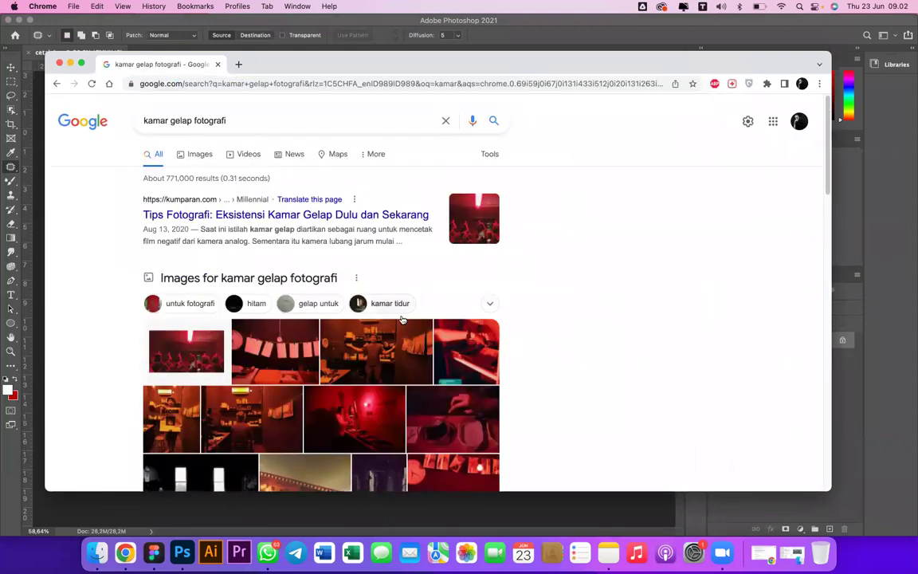
scroll(403, 319, "down", 5)
scroll(258, 238, "up", 5)
scroll(258, 238, "down", 3)
scroll(327, 204, "up", 3)
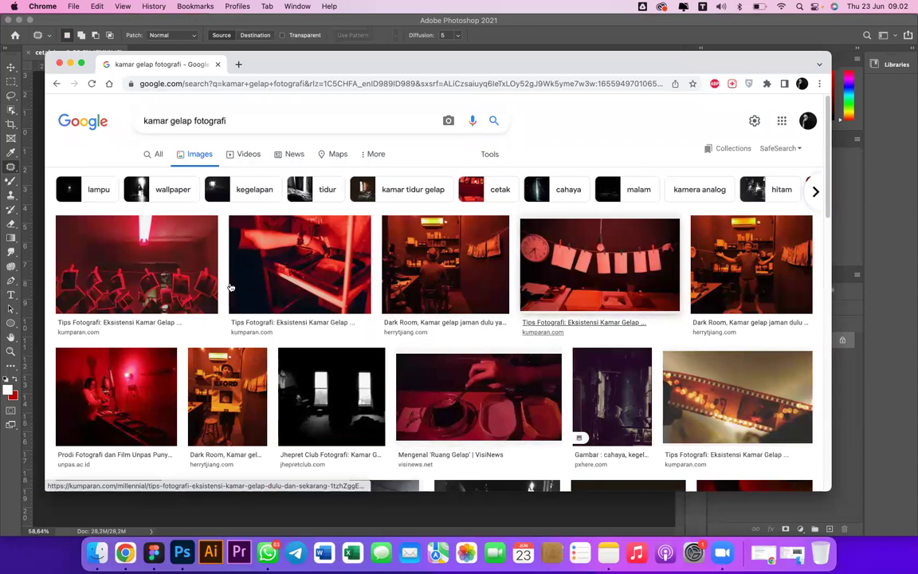
Browse the darkroom image results and preview a herrytjiang.com darkroom photo from the first row.
scroll(553, 283, "down", 5)
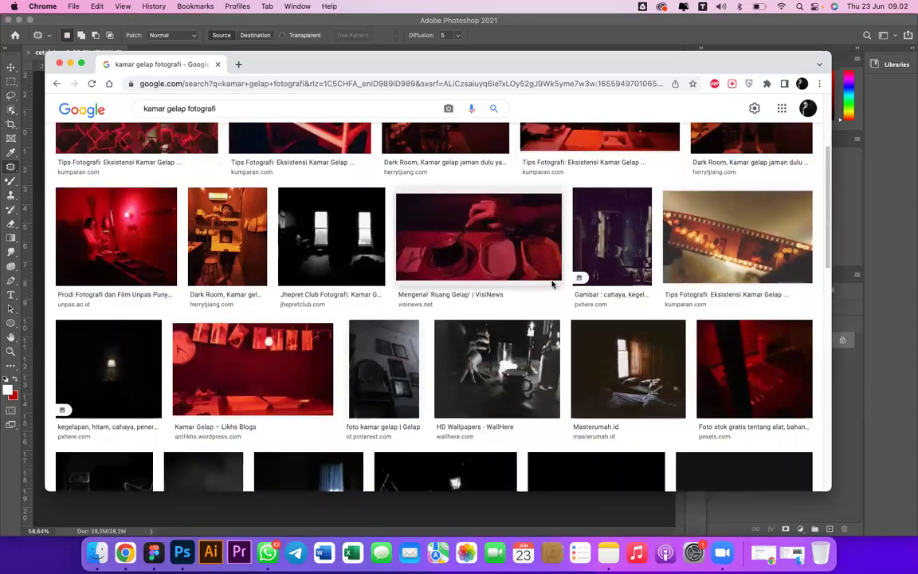
scroll(553, 284, "down", 8)
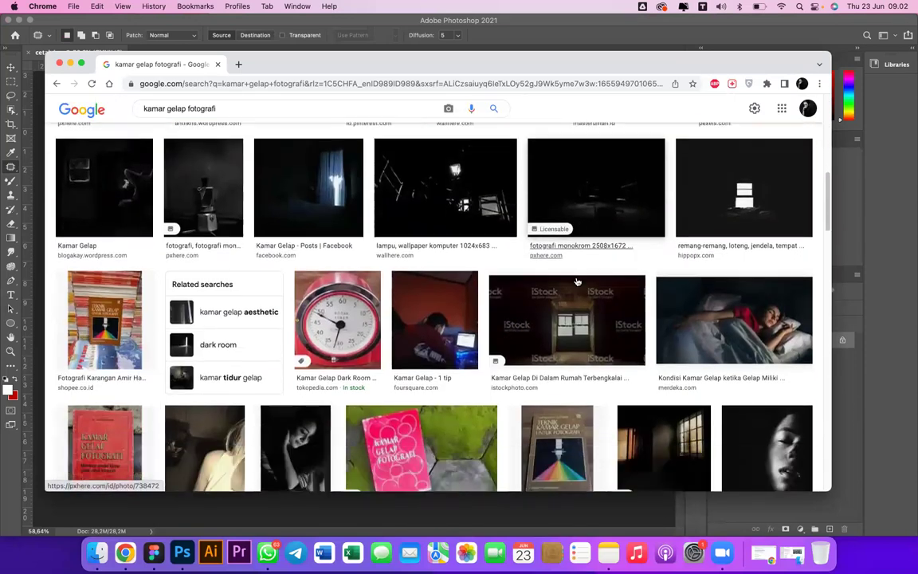
scroll(577, 282, "down", 10)
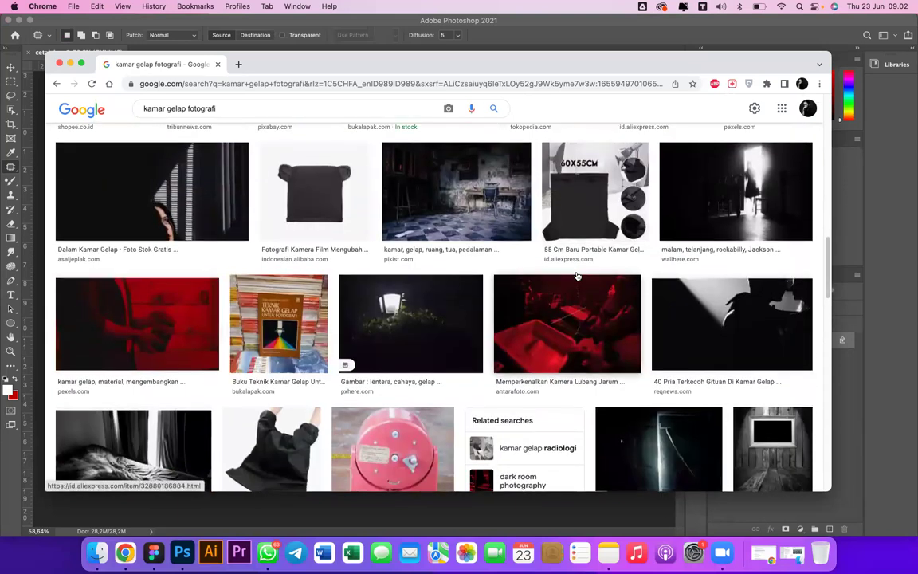
scroll(577, 276, "down", 10)
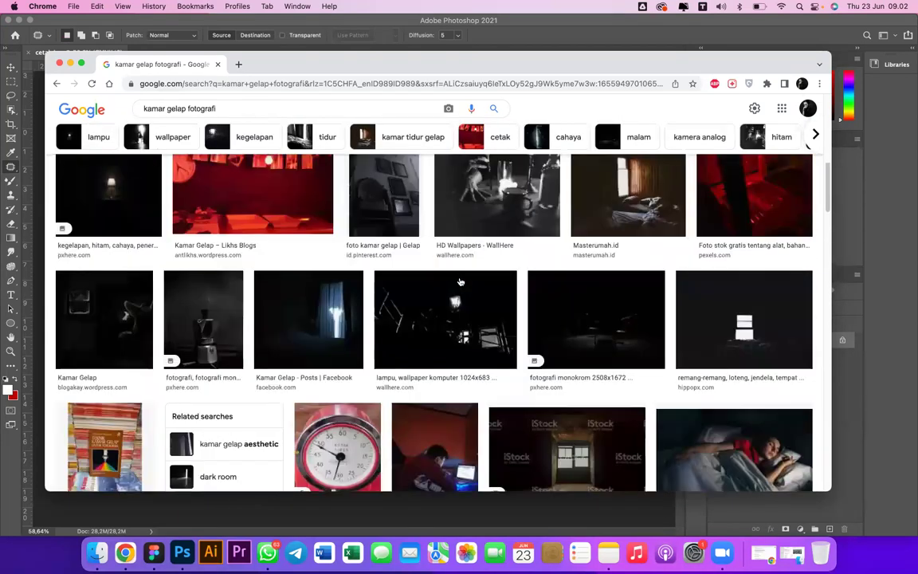
scroll(712, 230, "up", 20)
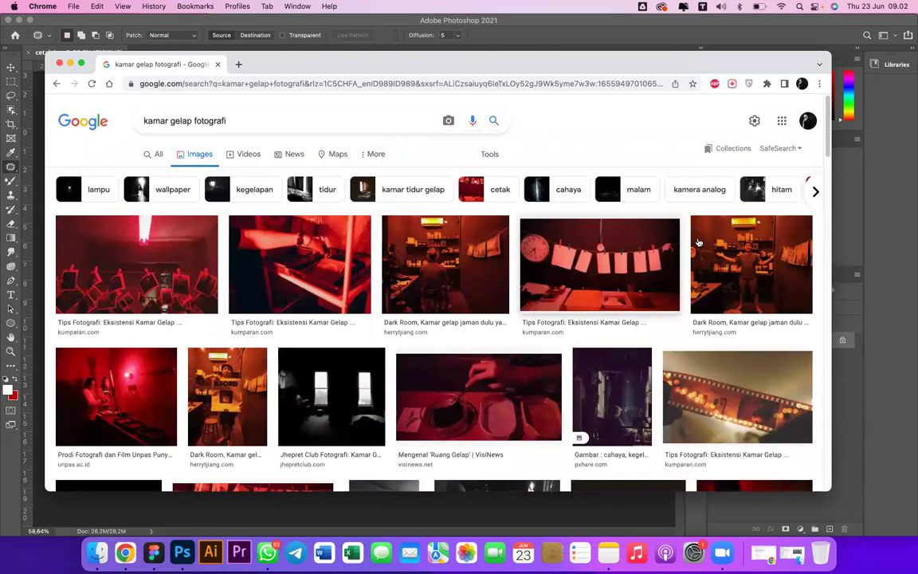
left_click(698, 241)
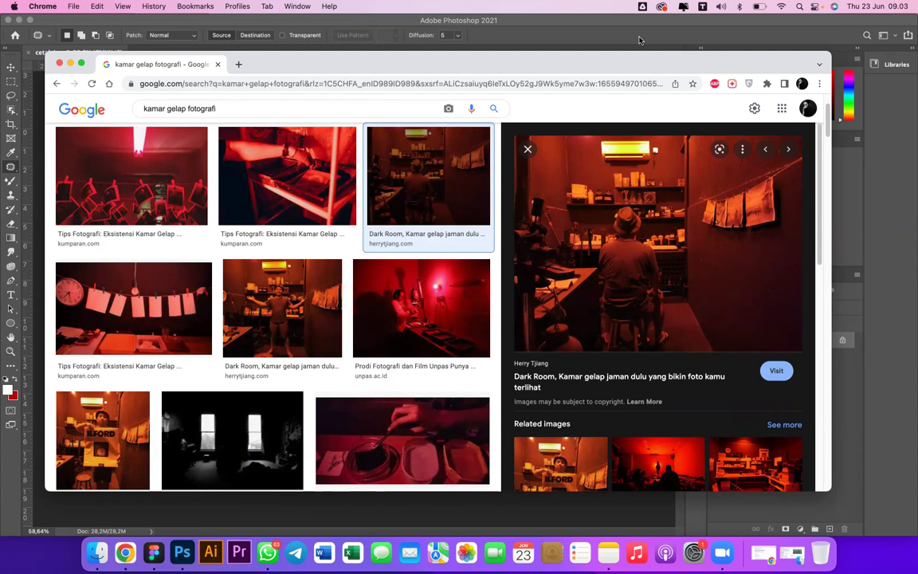
Return to Photoshop and set TIFF handling in the Camera Raw preferences to "Automatically open all supported TIFFs".
key("super+Tab")
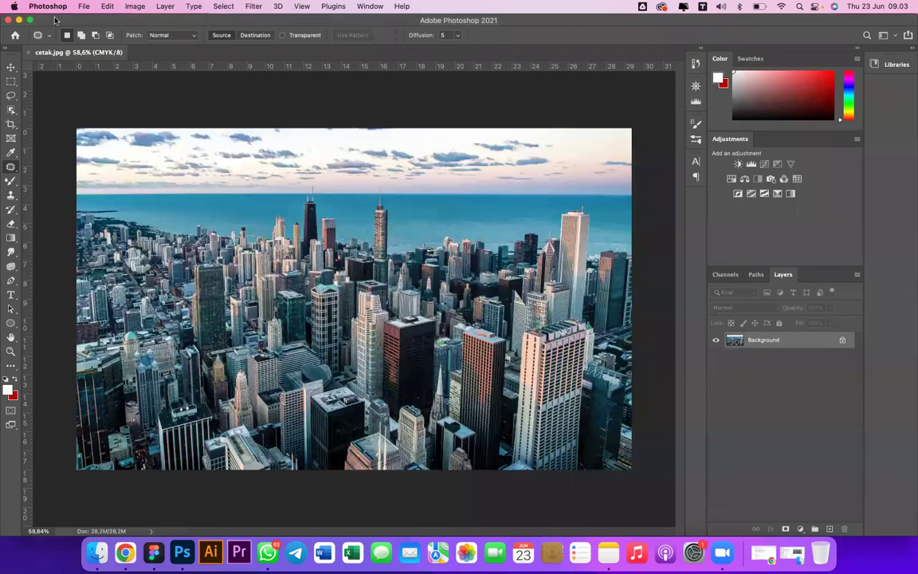
left_click(76, 7)
mouse_move(50, 6)
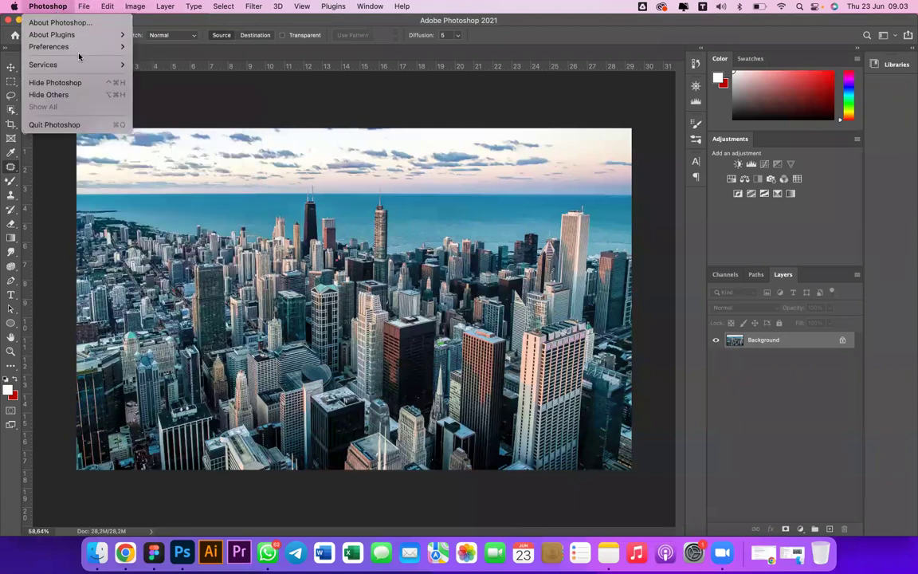
mouse_move(49, 46)
left_click(164, 244)
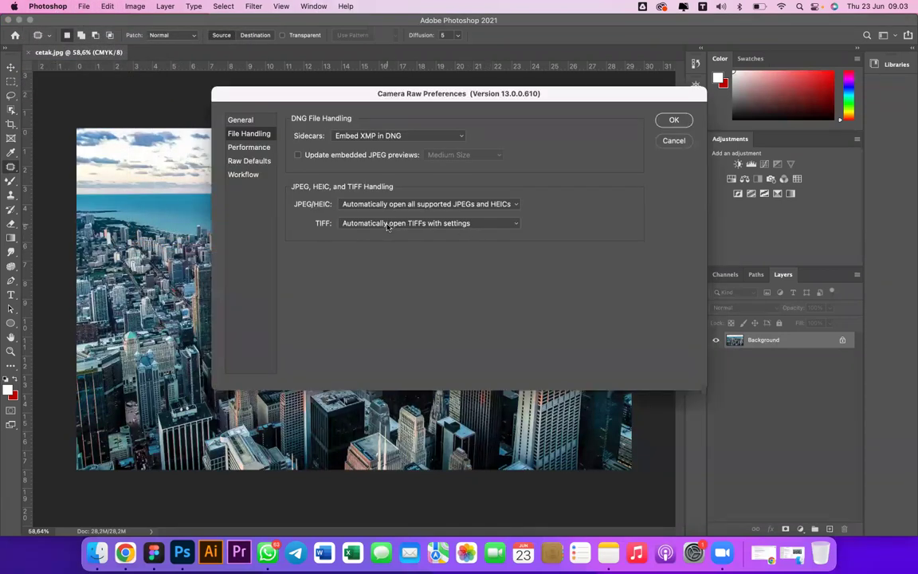
left_click(388, 225)
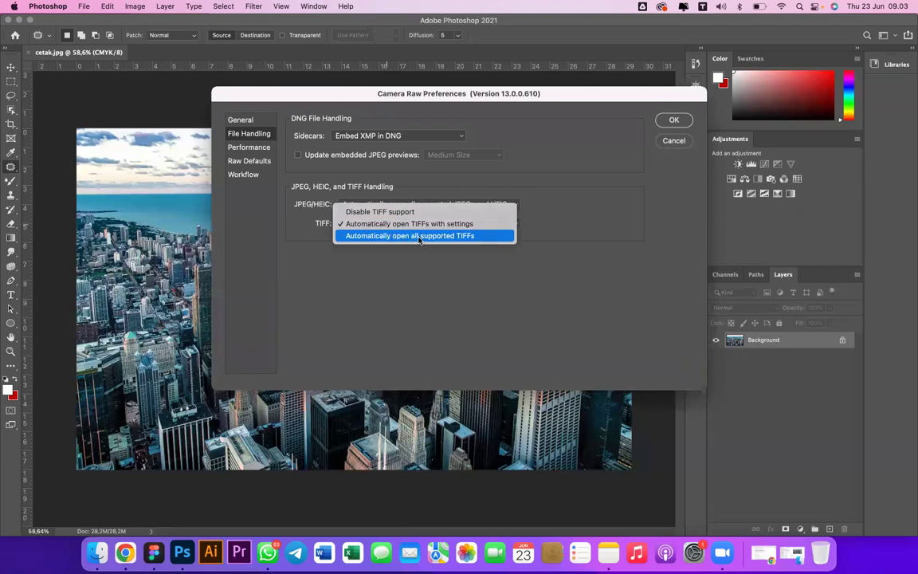
left_click(381, 235)
left_click(452, 224)
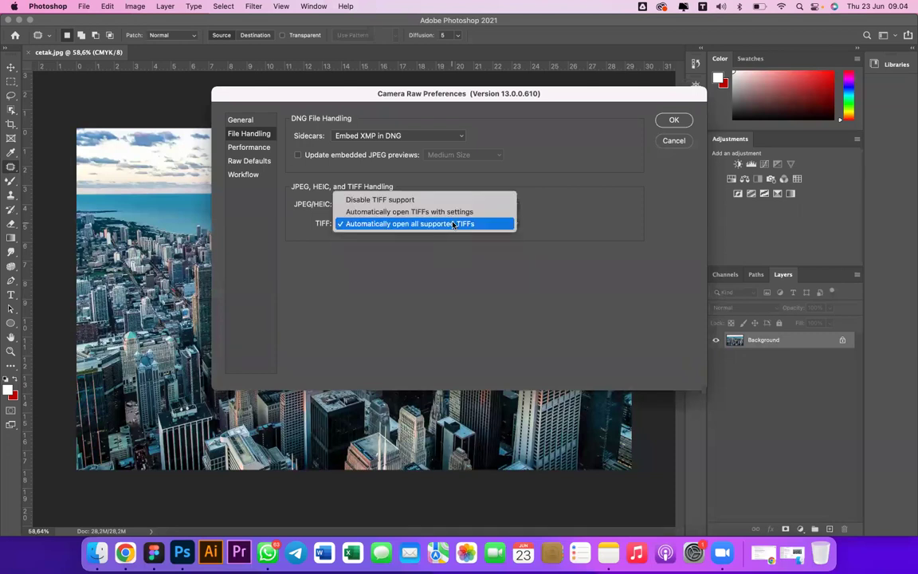
left_click(451, 221)
left_click(498, 223)
left_click(558, 255)
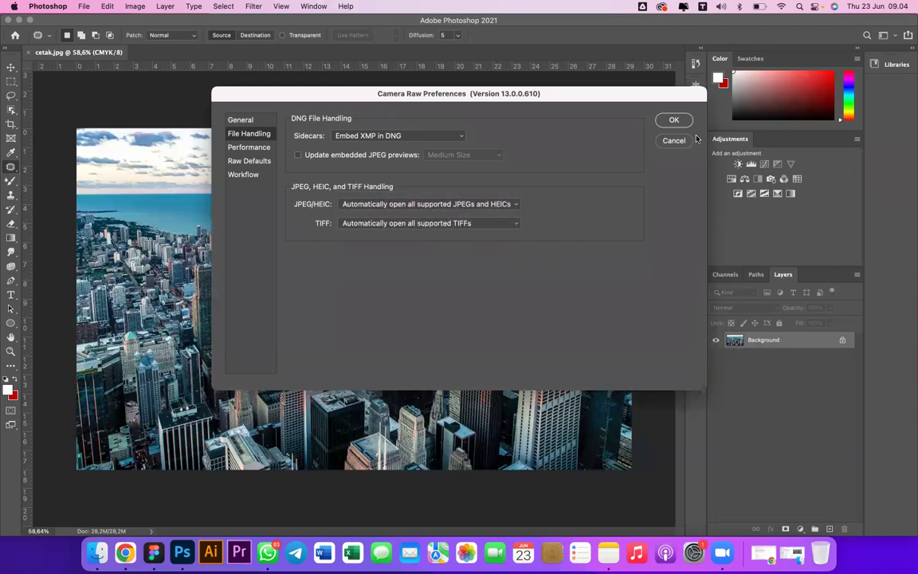
left_click(673, 119)
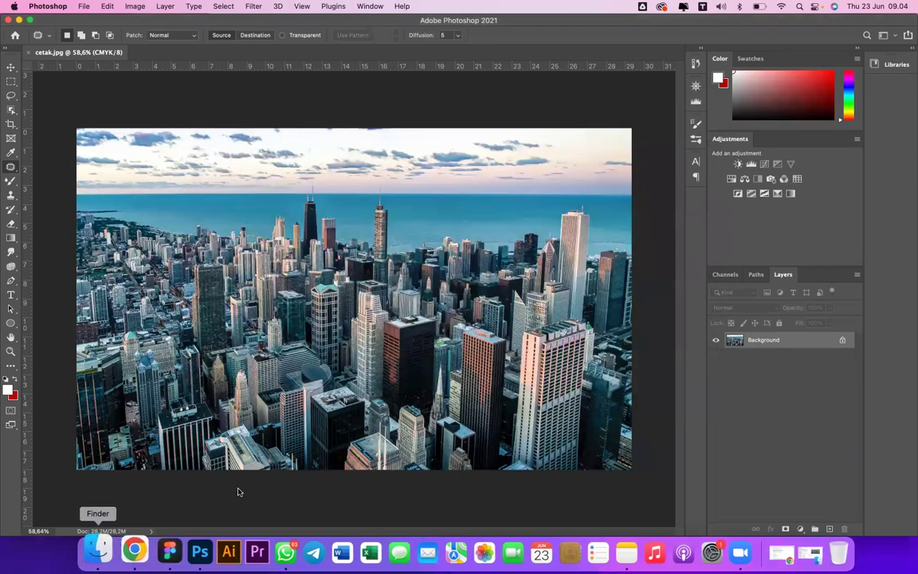
Switch to Finder, find the Starbucks coffee logo PNG among the April files in Downloads, and open it in Photoshop.
left_click(97, 552)
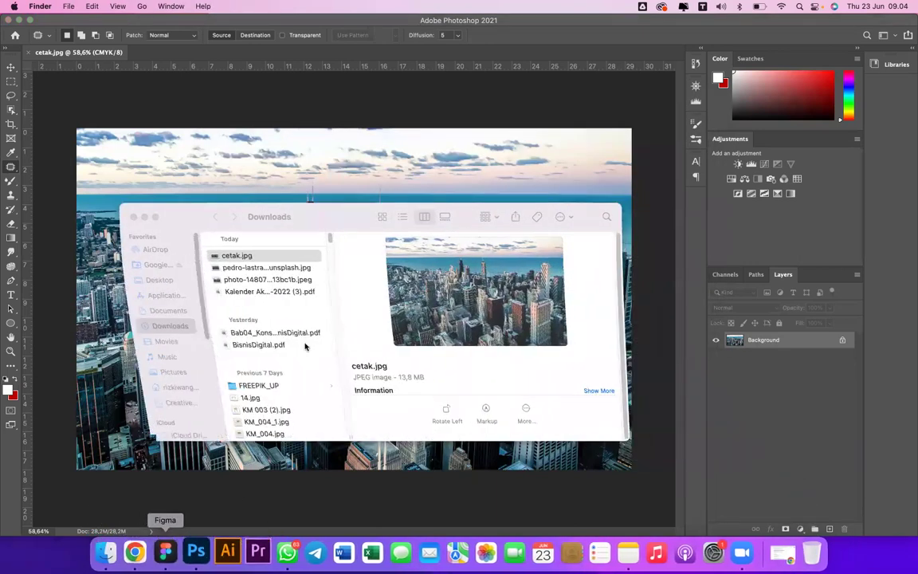
scroll(303, 342, "down", 10)
scroll(307, 344, "down", 10)
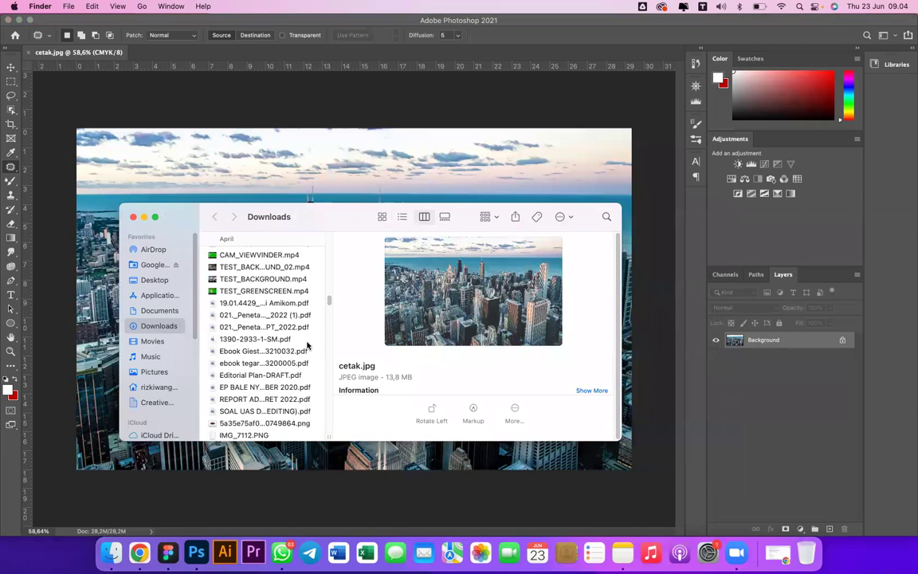
left_click(298, 362)
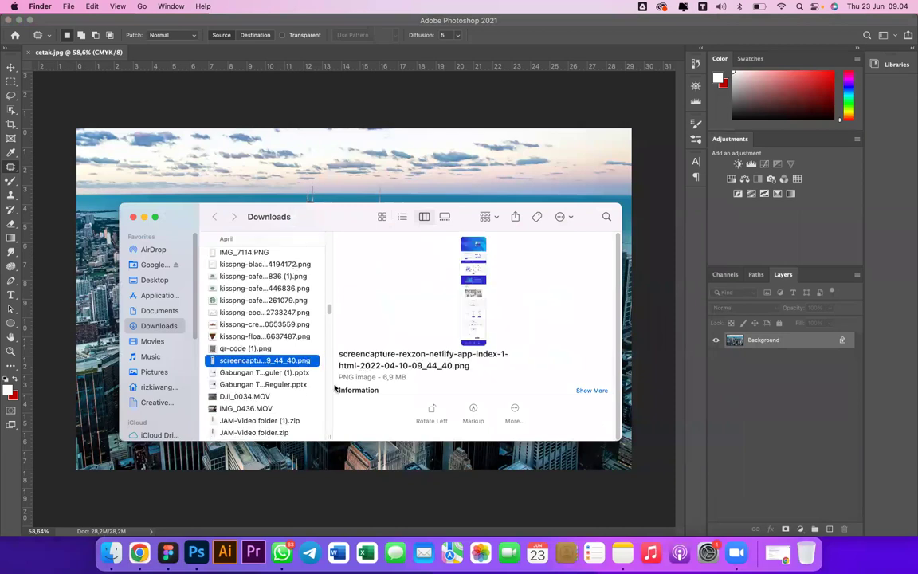
left_click_drag(291, 289, 335, 306)
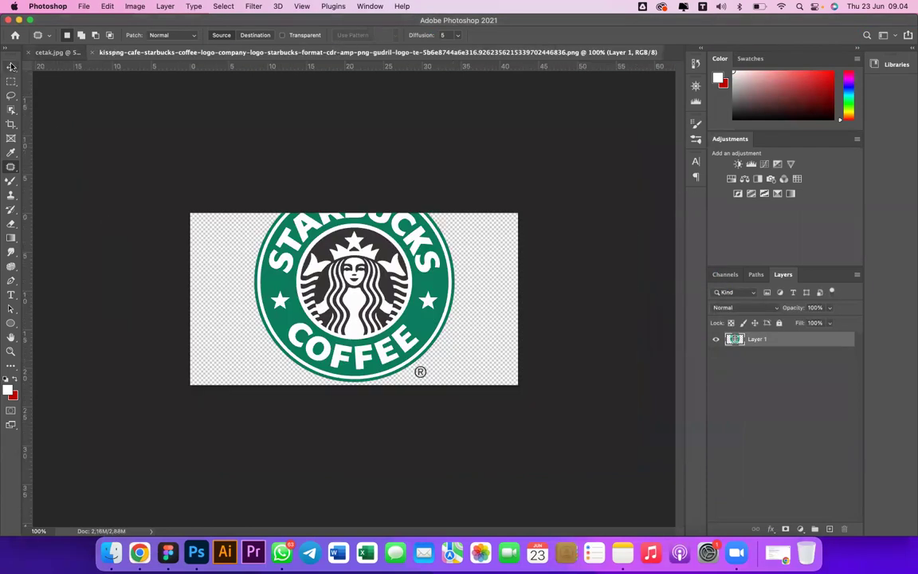
Try shifting the Starbucks logo layer within its transparent canvas using the Move tool, and undo the move.
key("v")
left_click_drag(440, 360, 455, 331)
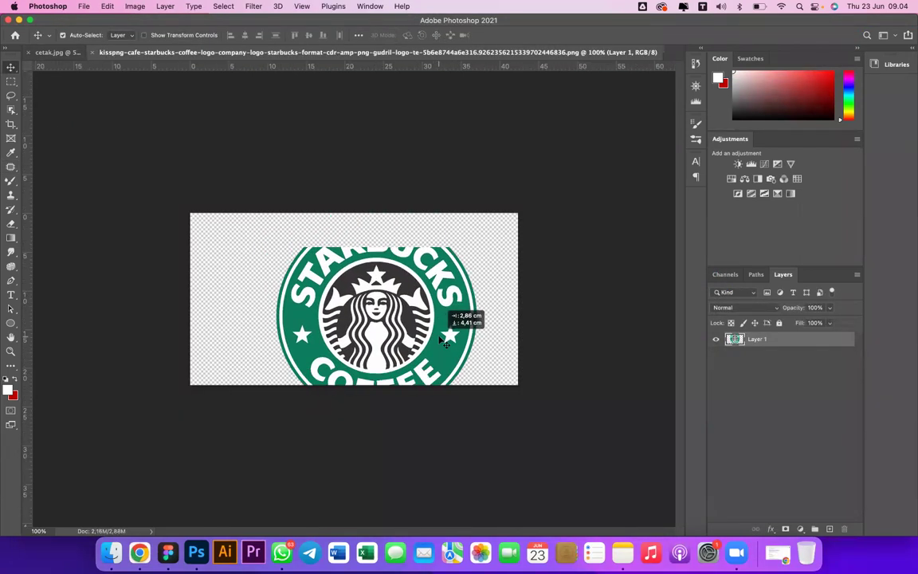
key("cmd+z")
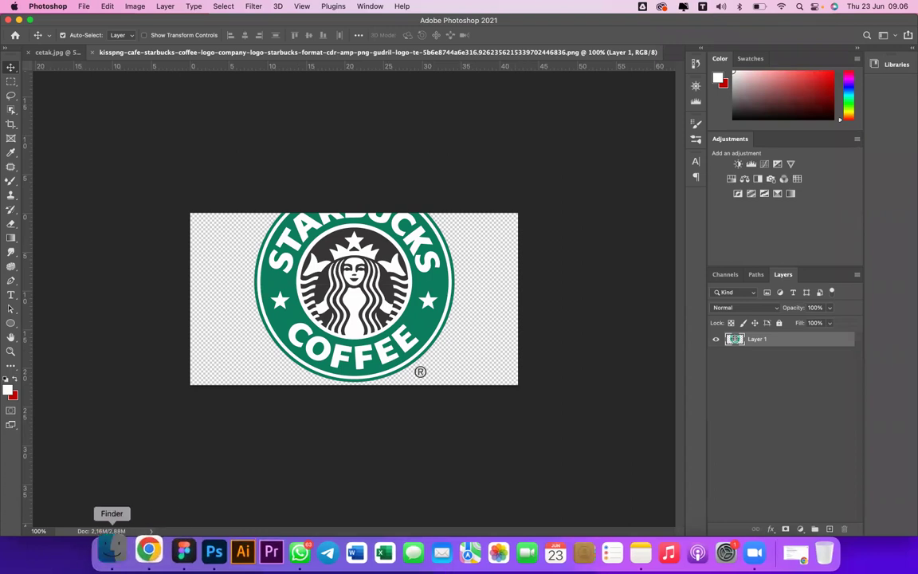
Switch back to the Downloads folder in Finder.
left_click(111, 553)
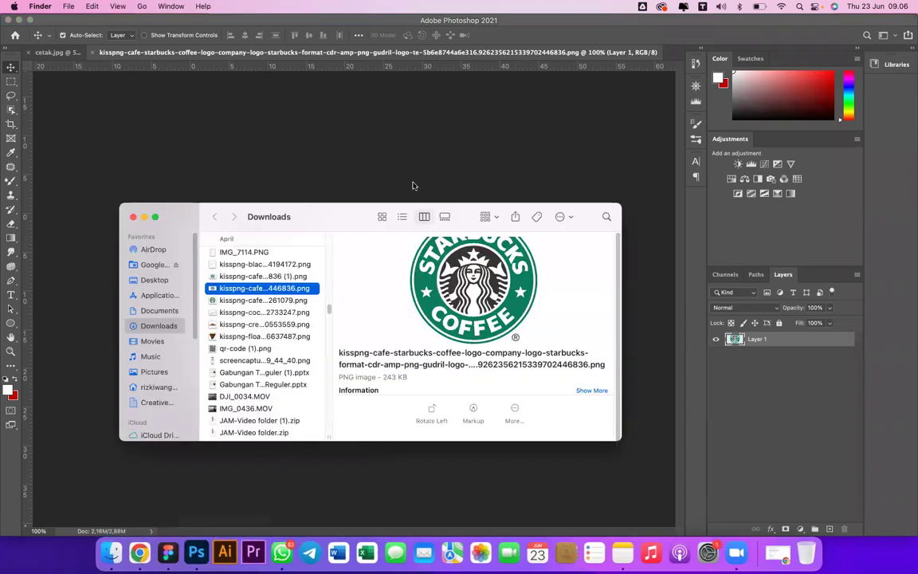